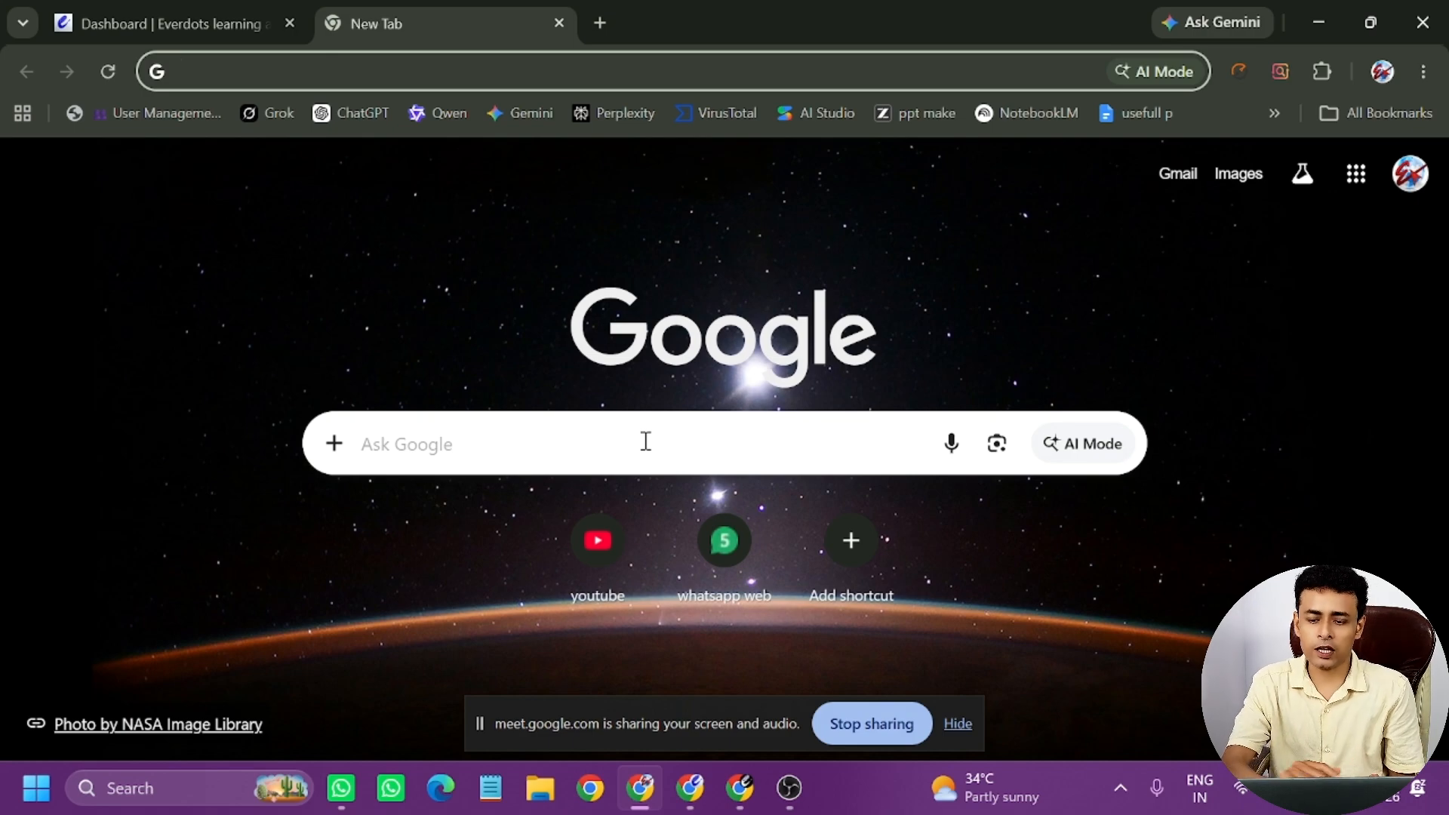
# Open ChatGPT and begin the new chat message with "as a por designer create a prompt for".
pyautogui.click(351, 112)
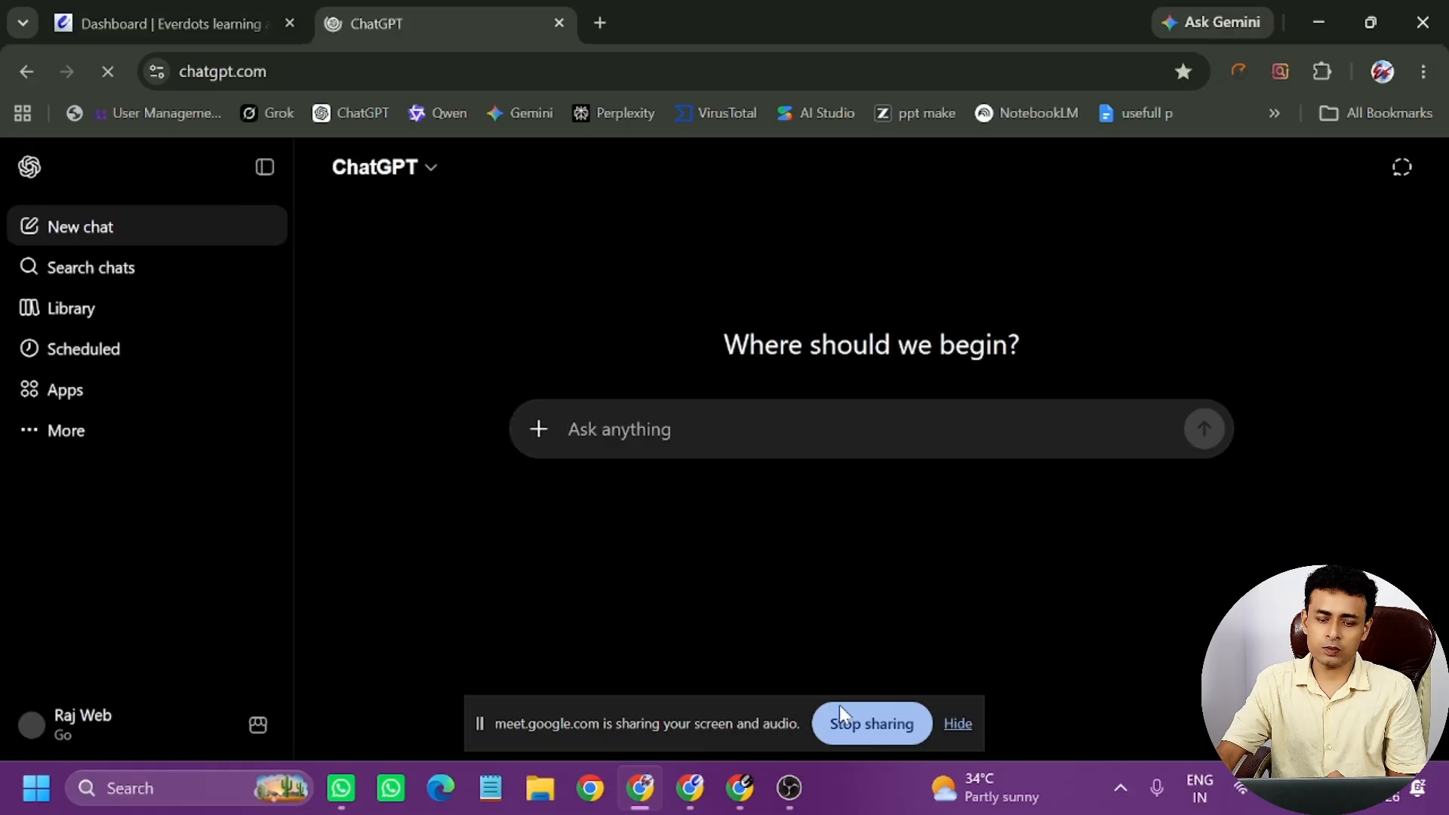
pyautogui.click(836, 721)
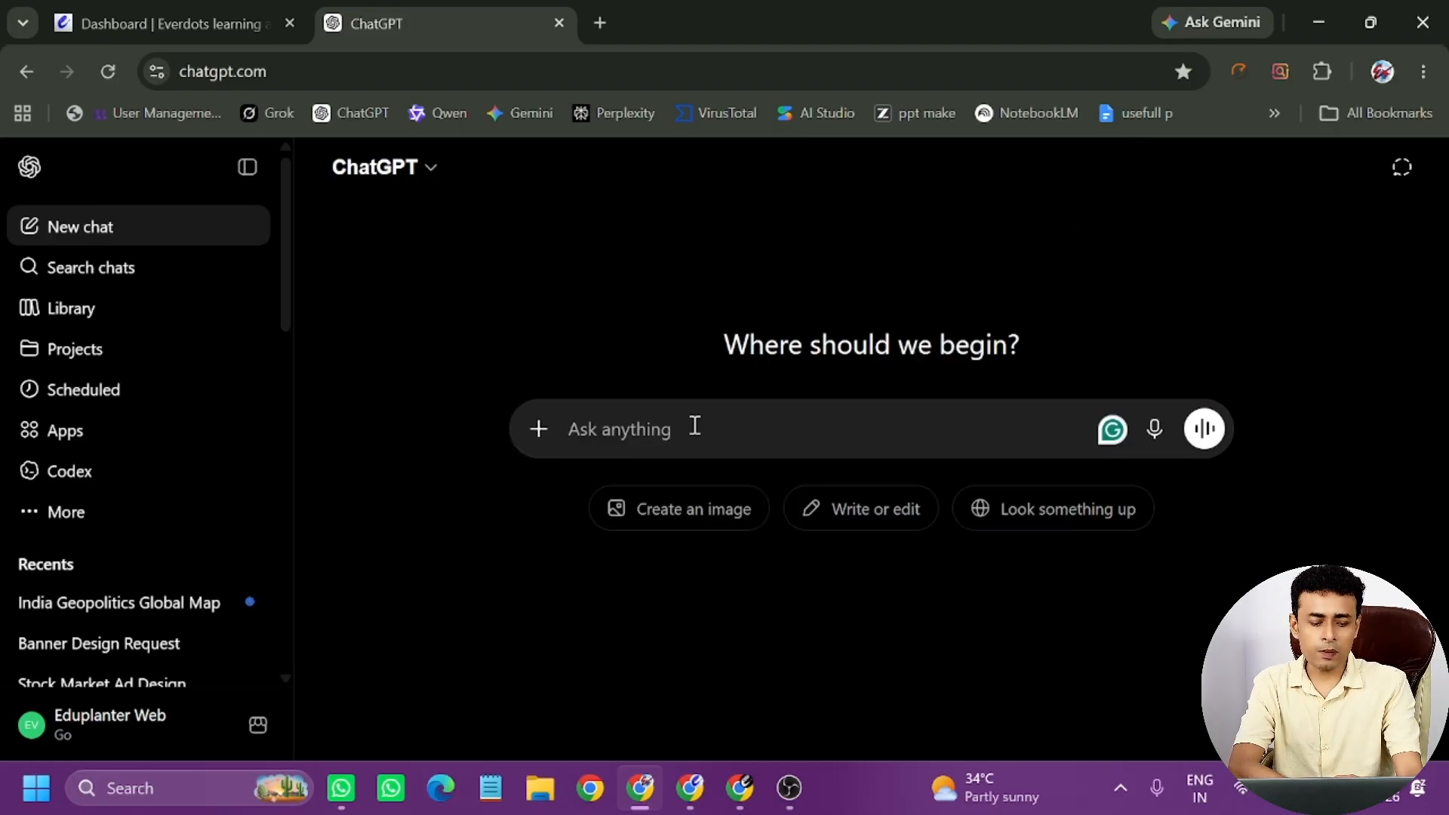
pyautogui.write('as a ')
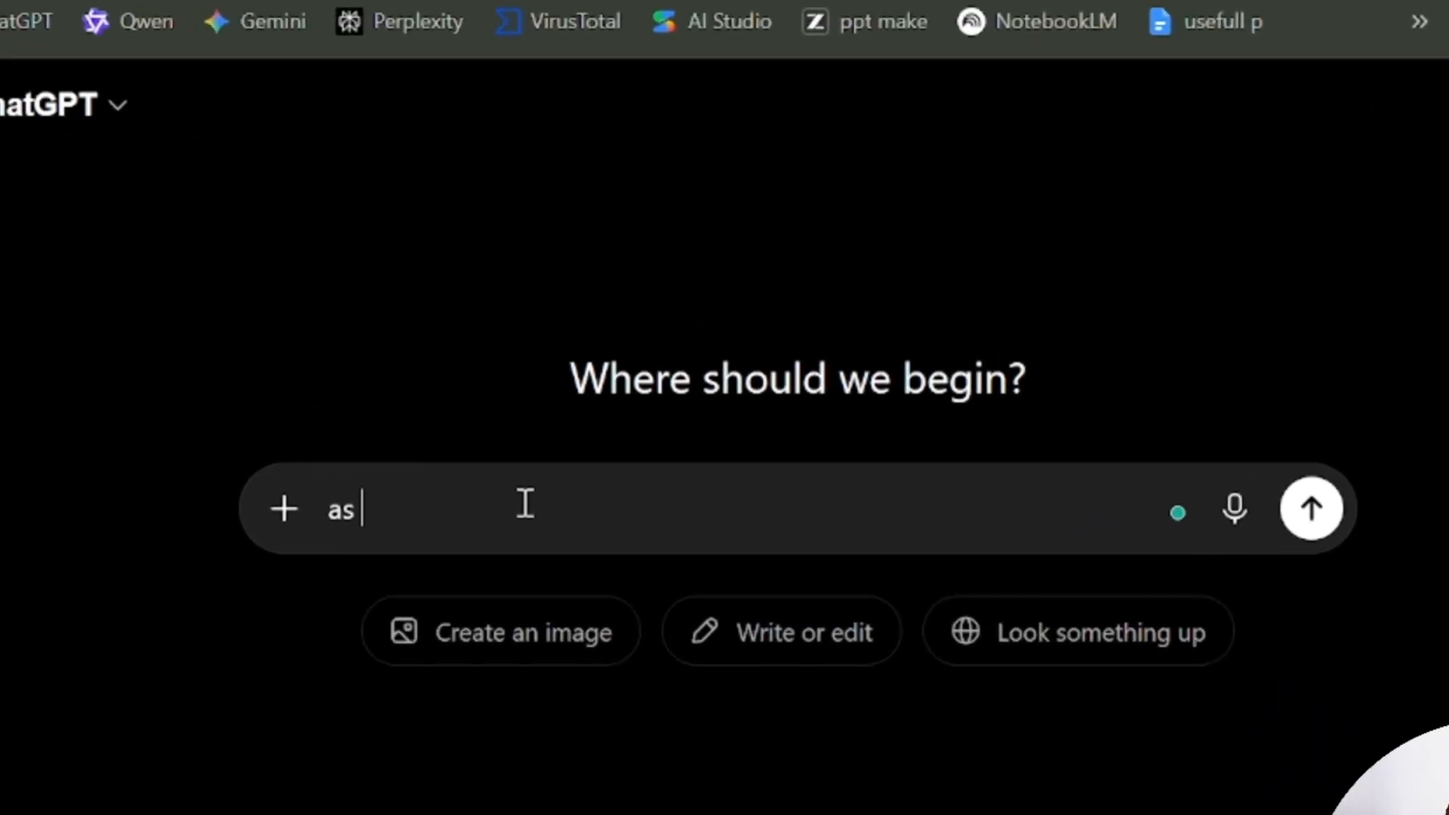
pyautogui.write('por de')
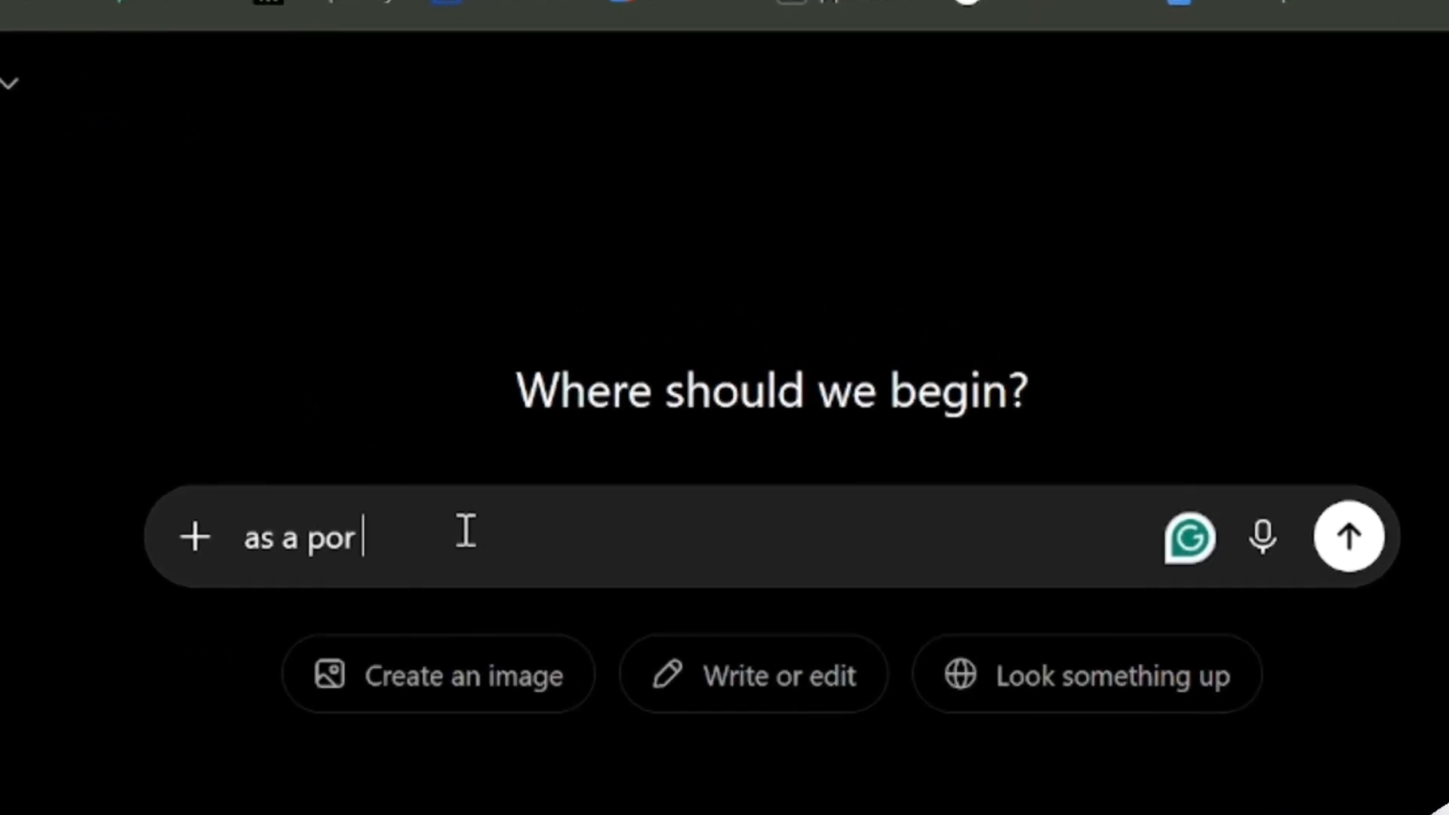
pyautogui.write('signer')
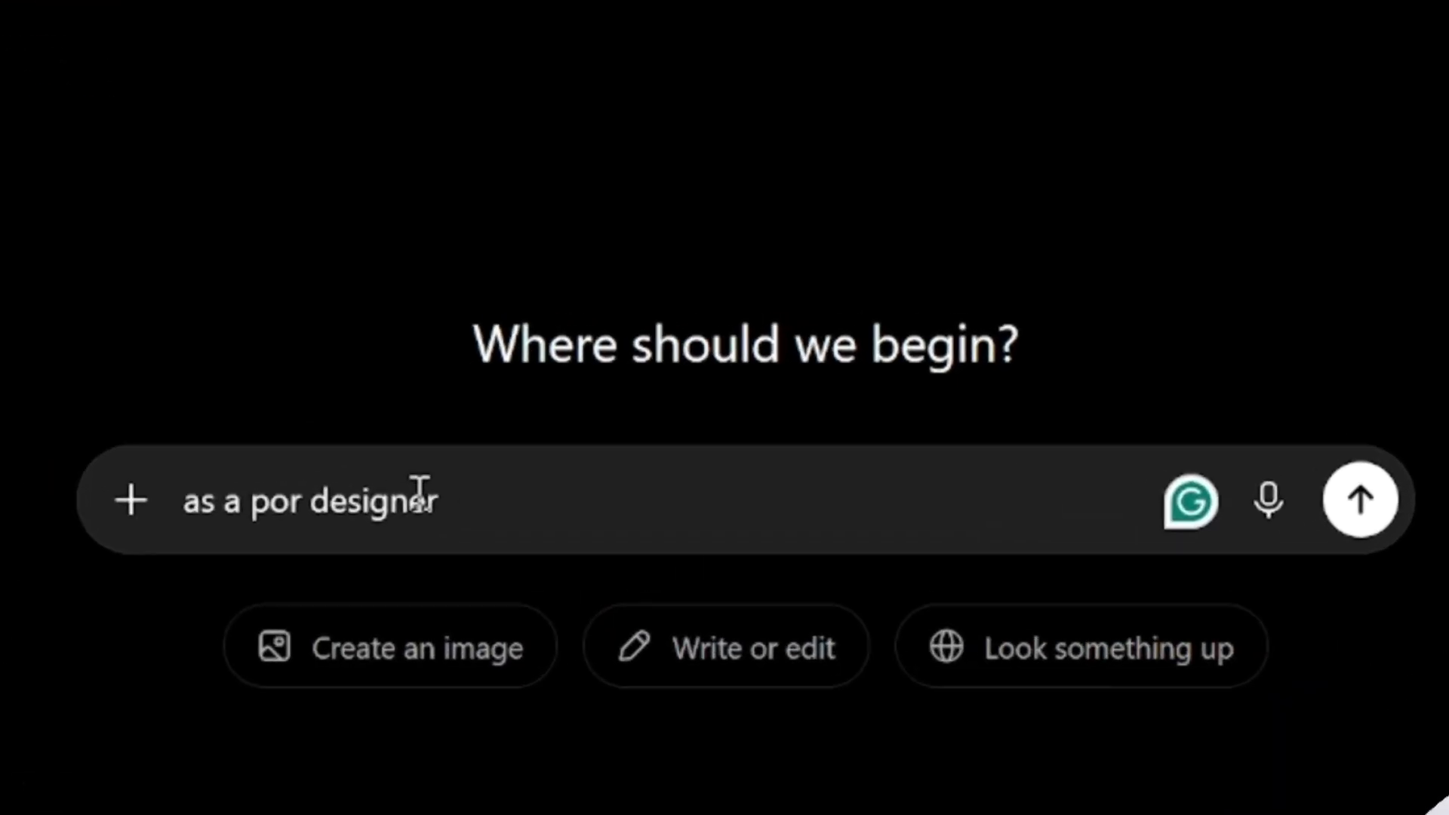
pyautogui.write('create a prompt')
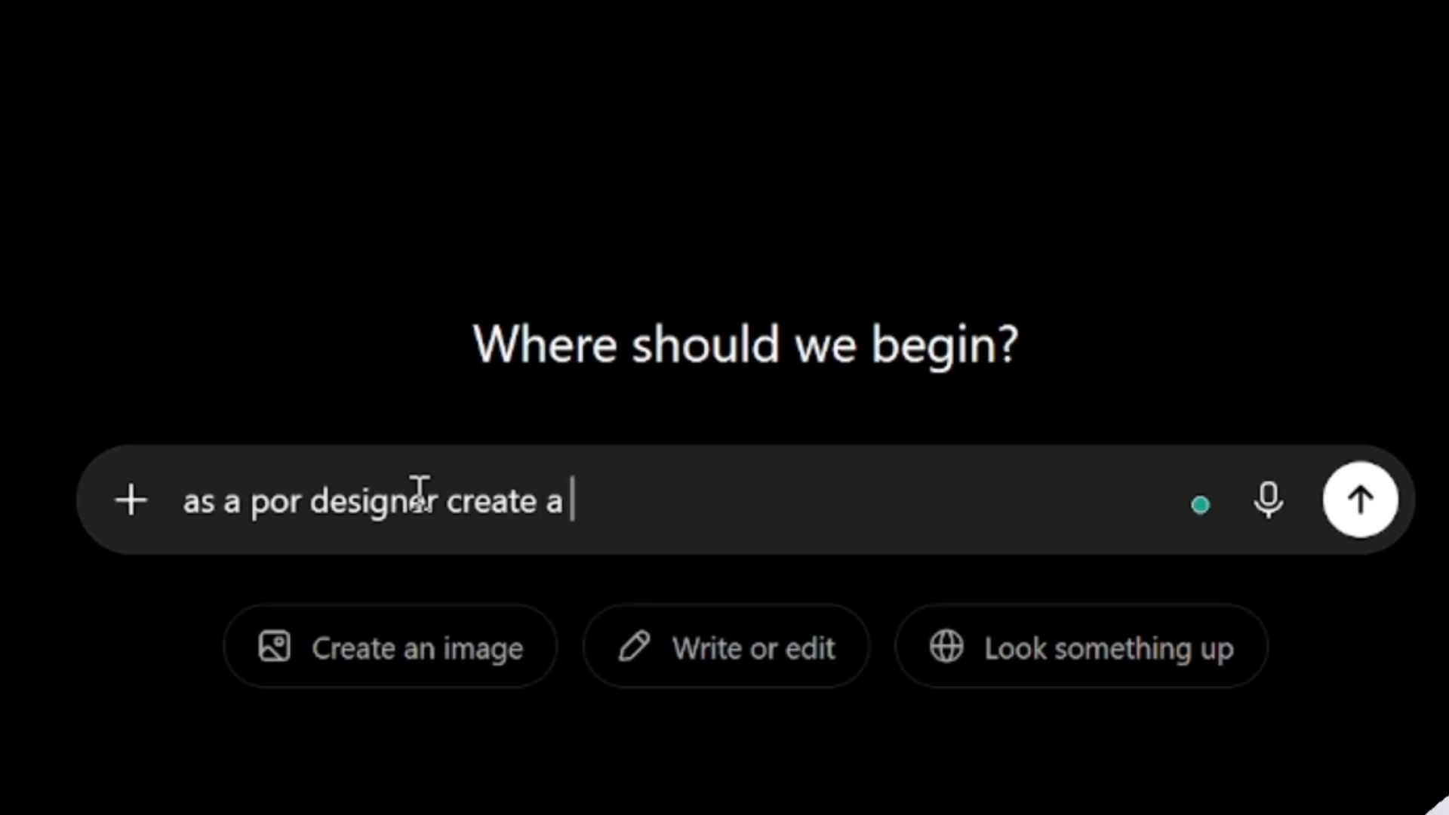
pyautogui.write(' for ')
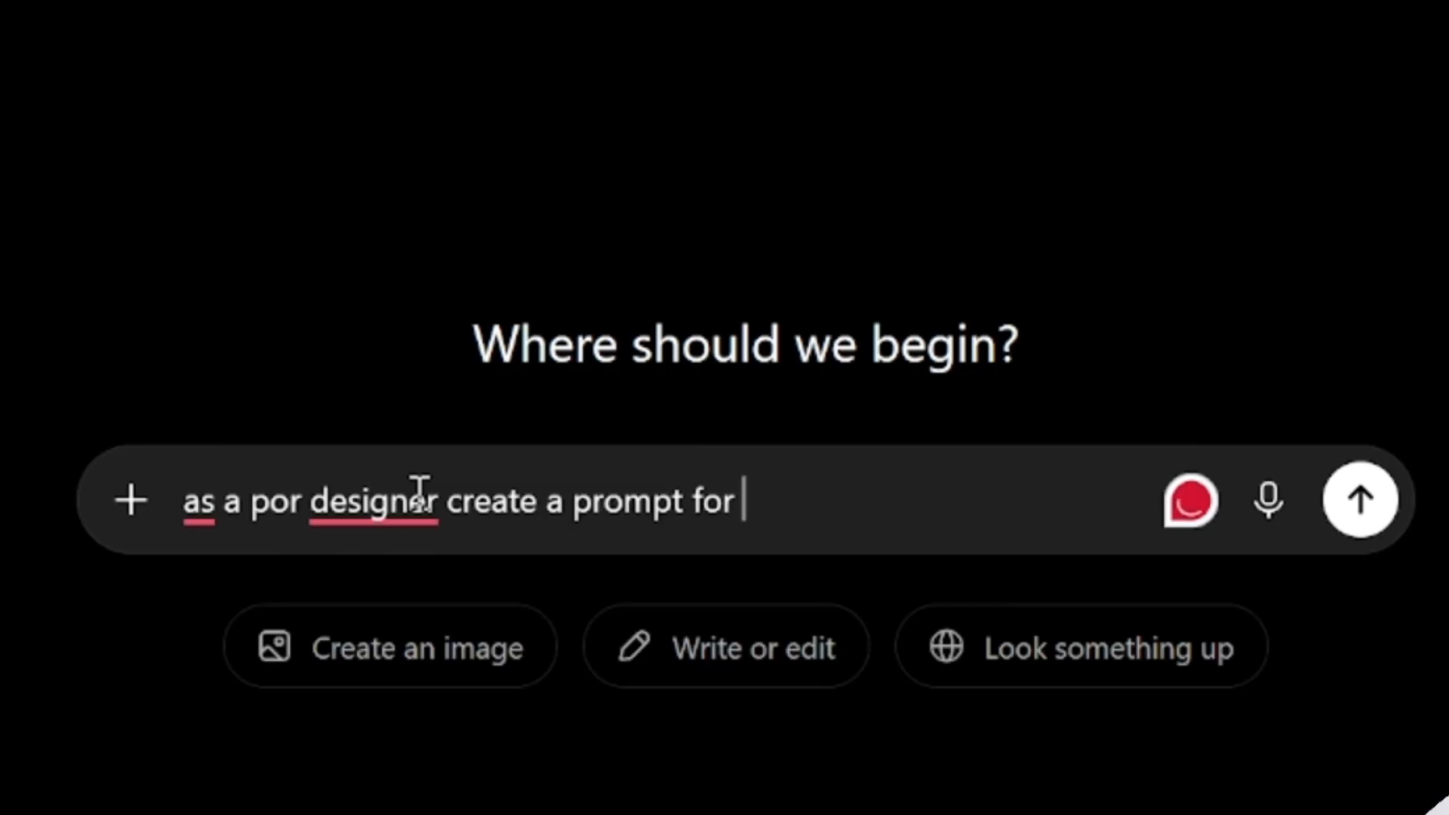
# Continue the message with "food delivery company logo prompt name 'Evfood delivery'".
pyautogui.write('food delivarr')
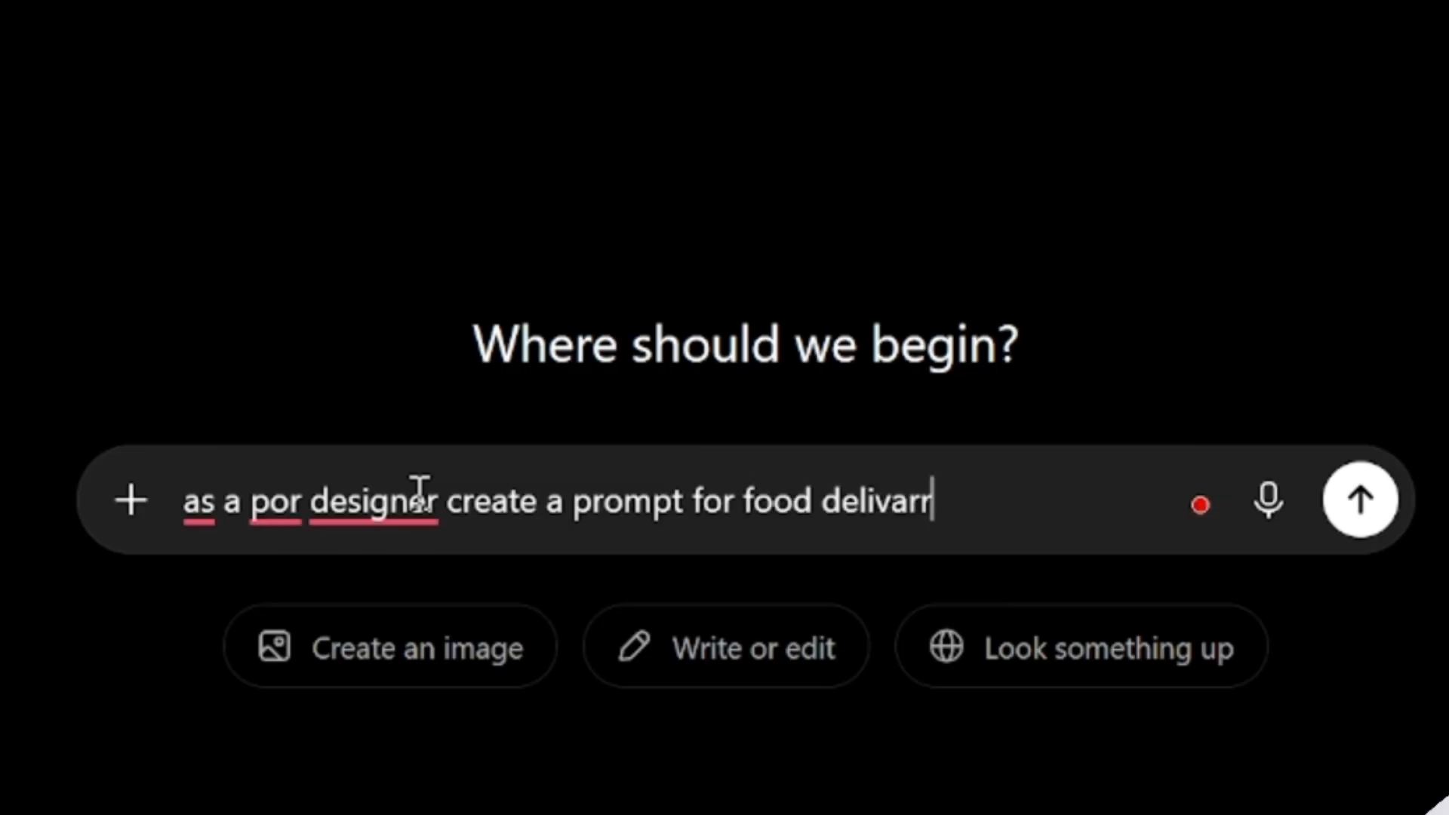
pyautogui.write('y')
pyautogui.press('BackSpace')
pyautogui.press('BackSpace')
pyautogui.press('BackSpace')
pyautogui.write('y company')
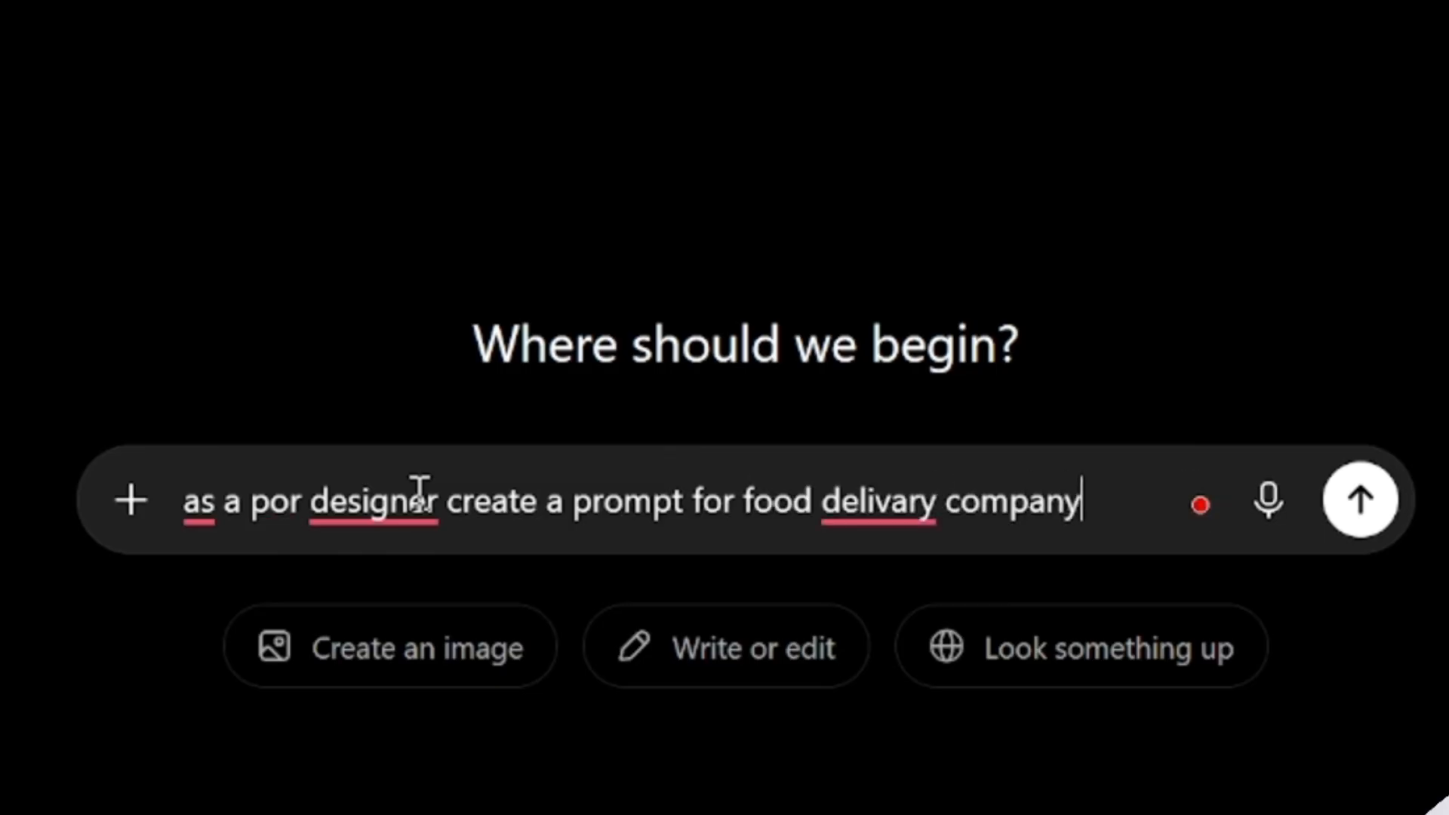
pyautogui.write(' log')
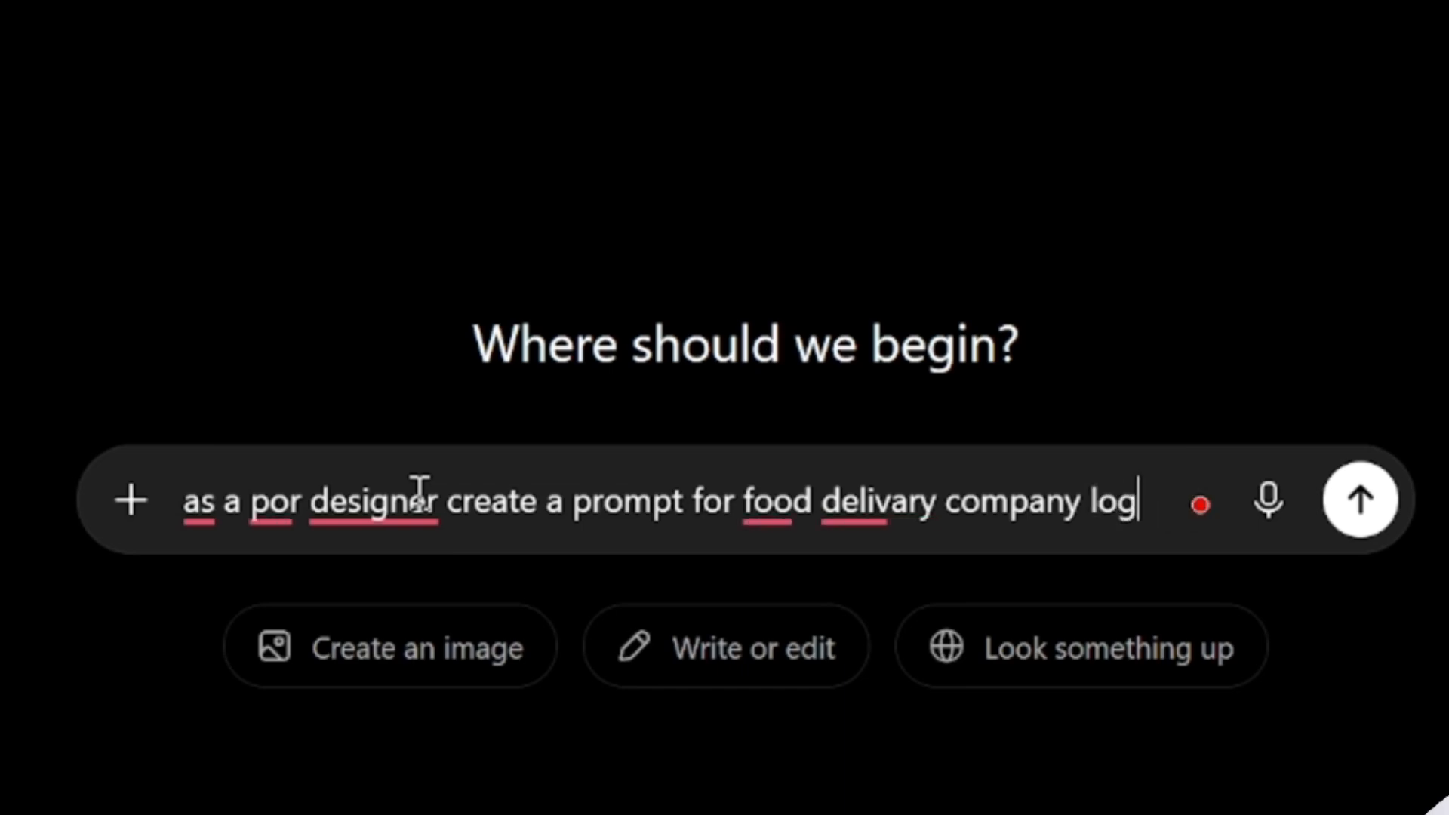
pyautogui.write('o prompt name ')
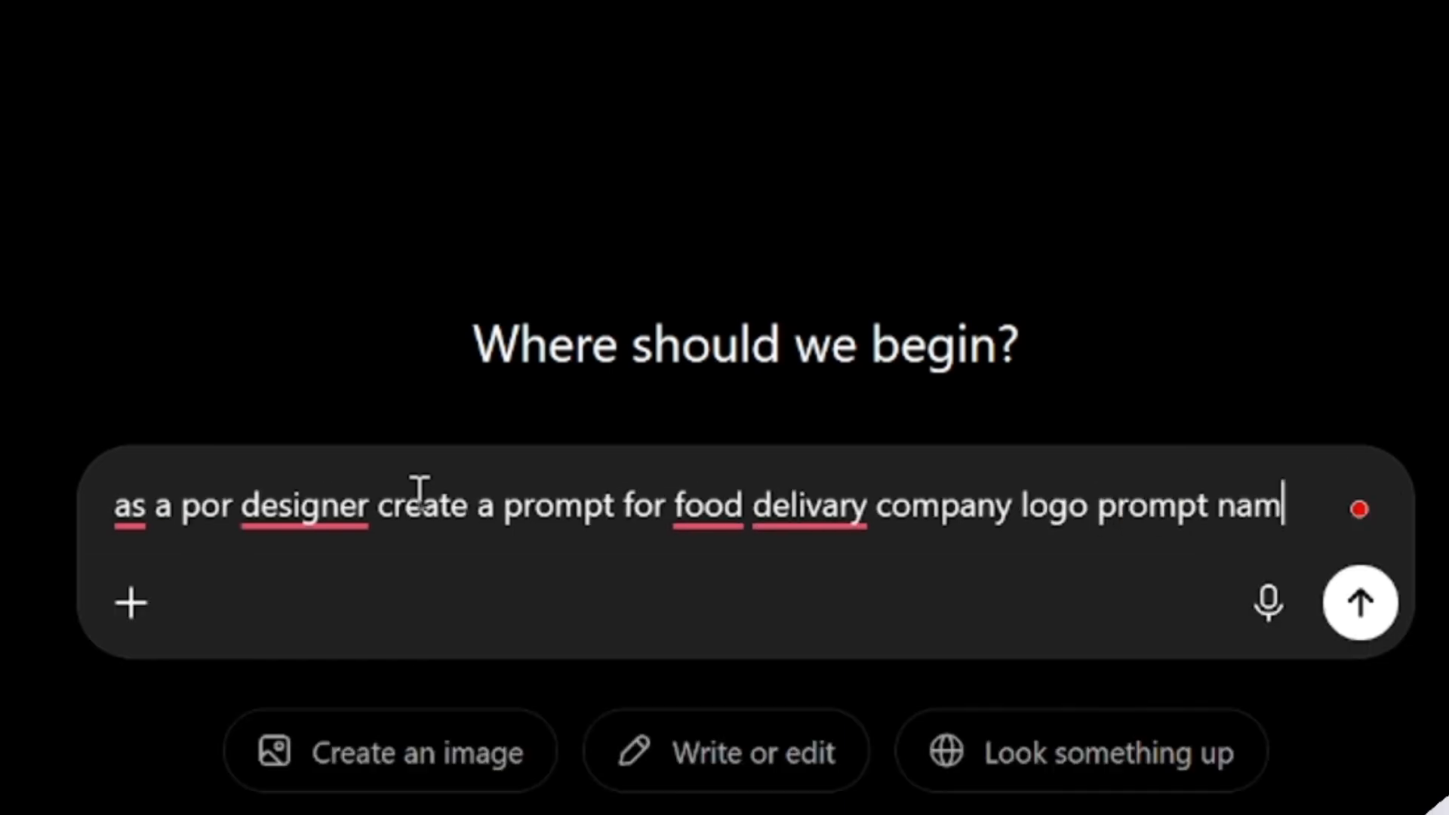
pyautogui.write('"')
pyautogui.write('Evfood delivery')
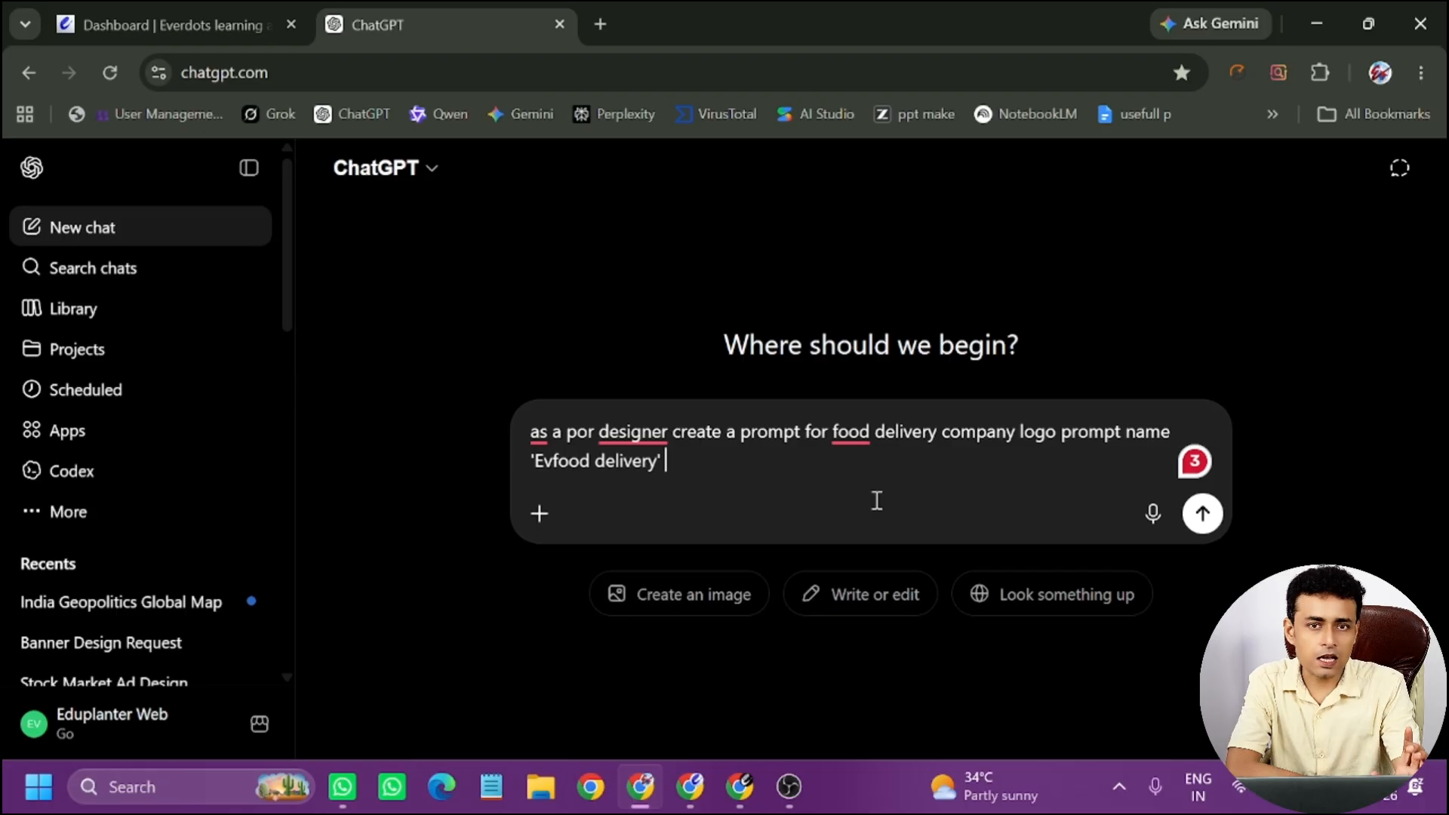
# Add "for west bengal who order food and deliver by us." to the message, accepting the suggested spelling "deliver".
pyautogui.write('for west benga')
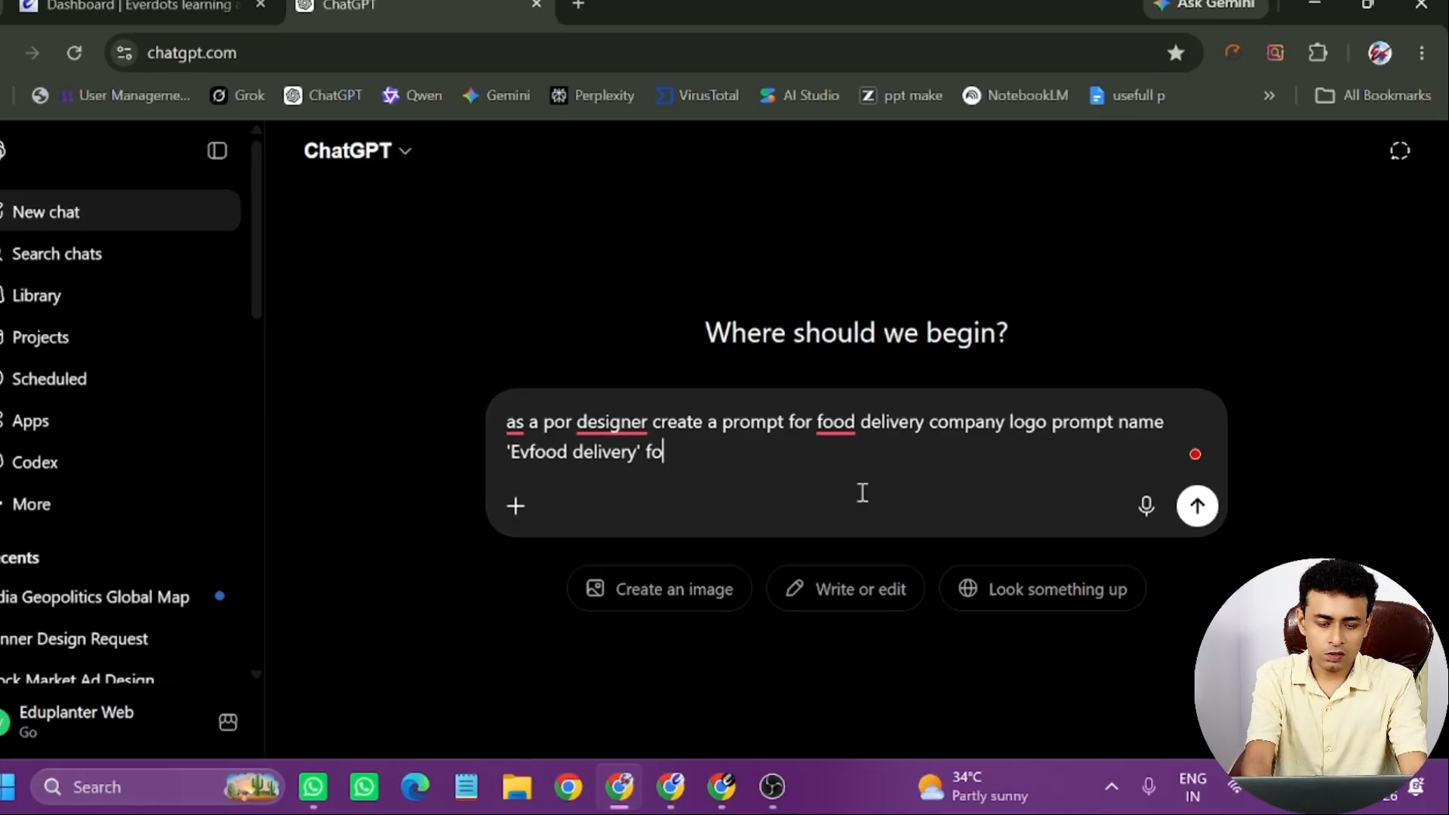
pyautogui.write('l ')
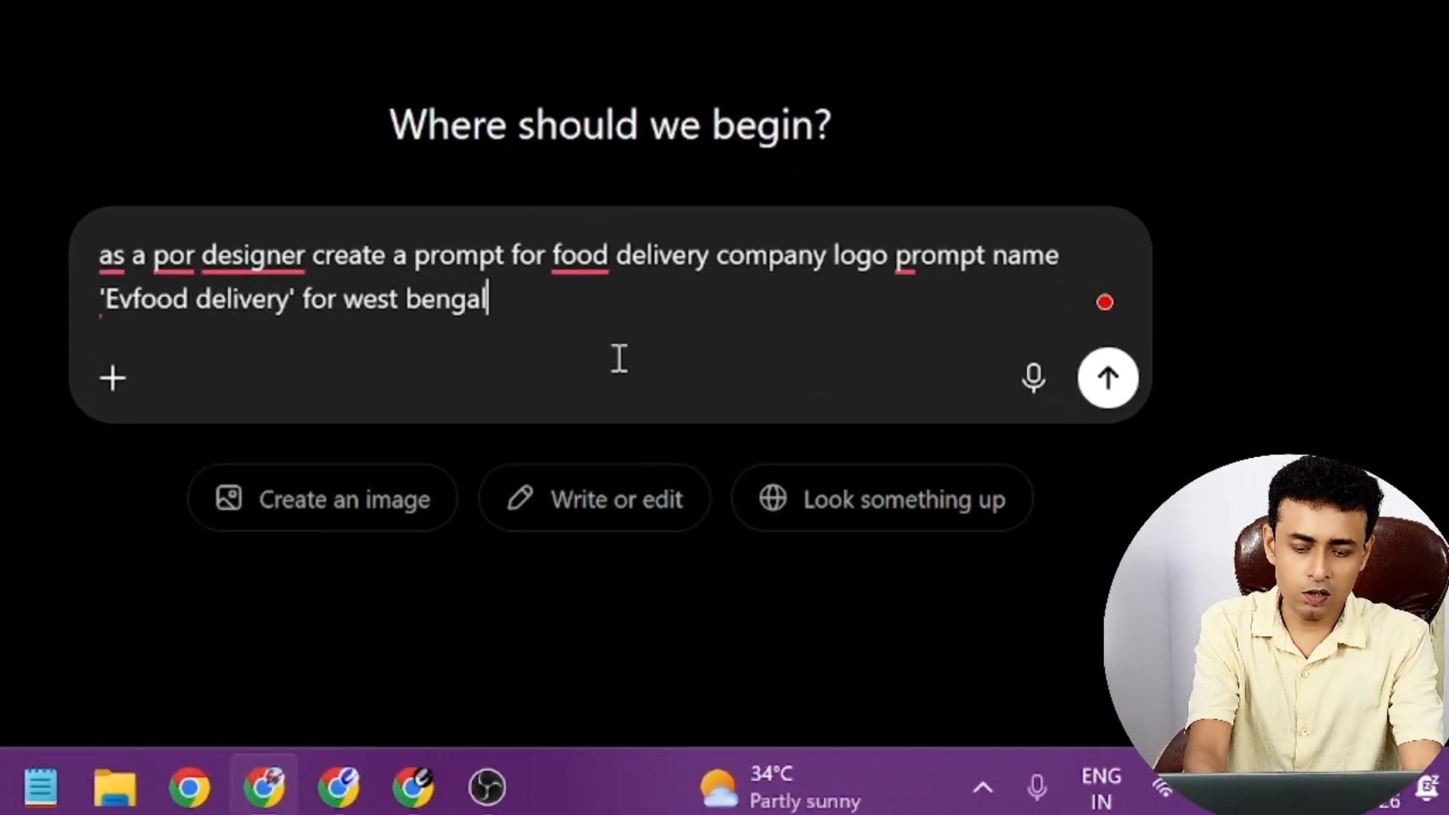
pyautogui.write('wh')
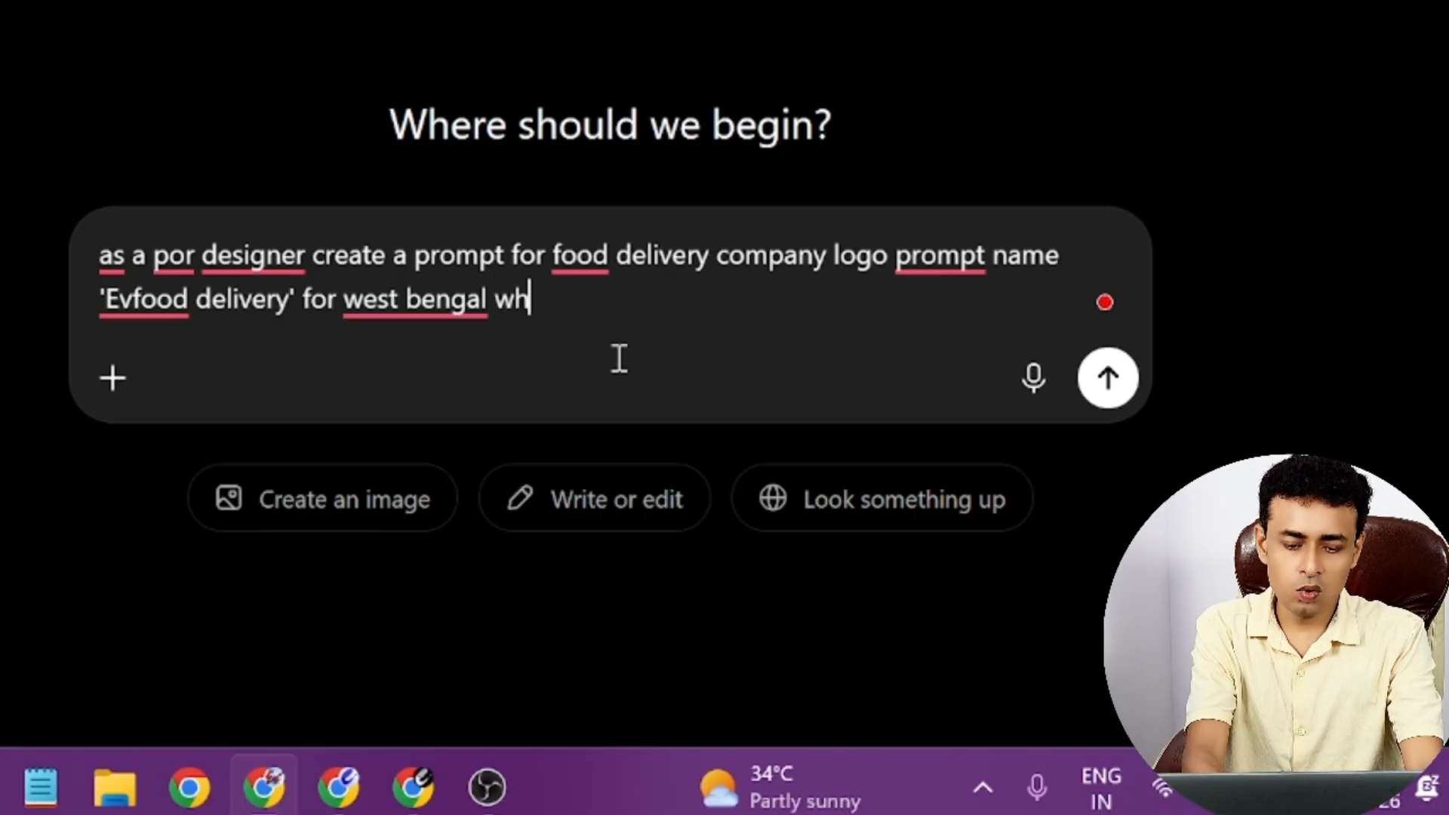
pyautogui.write('o order food')
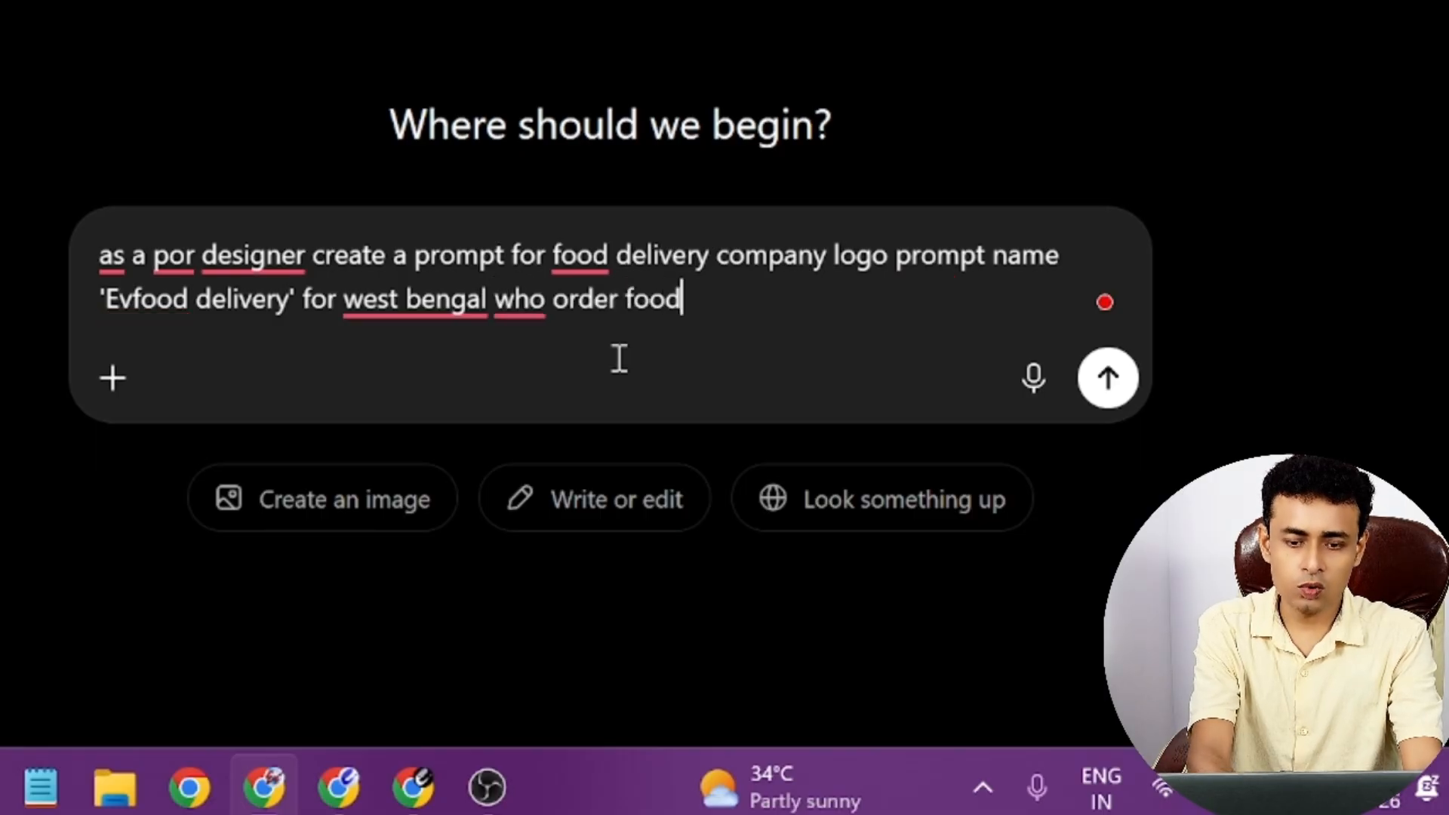
pyautogui.write(' and delivare by us')
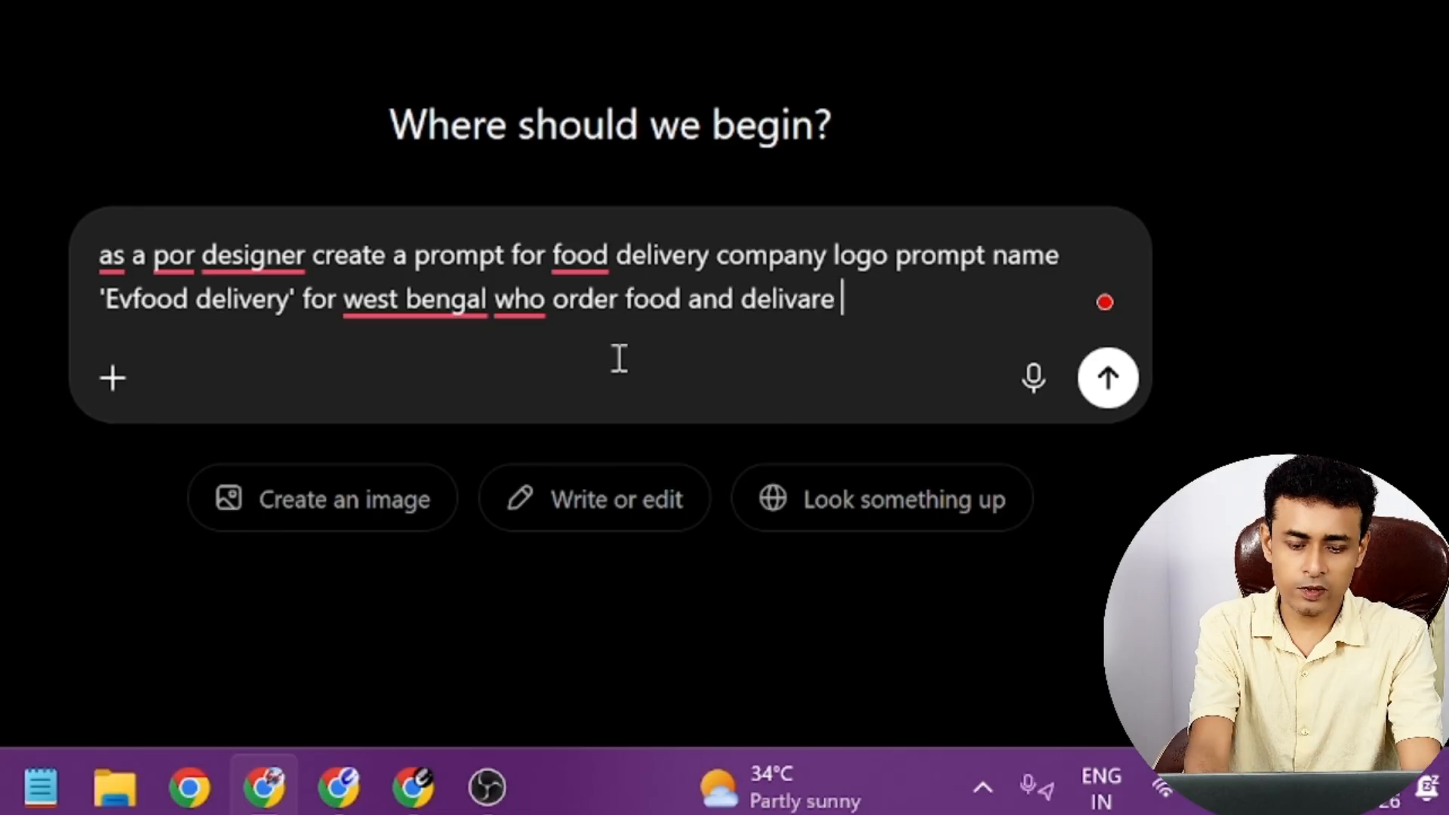
pyautogui.moveTo(777, 309)
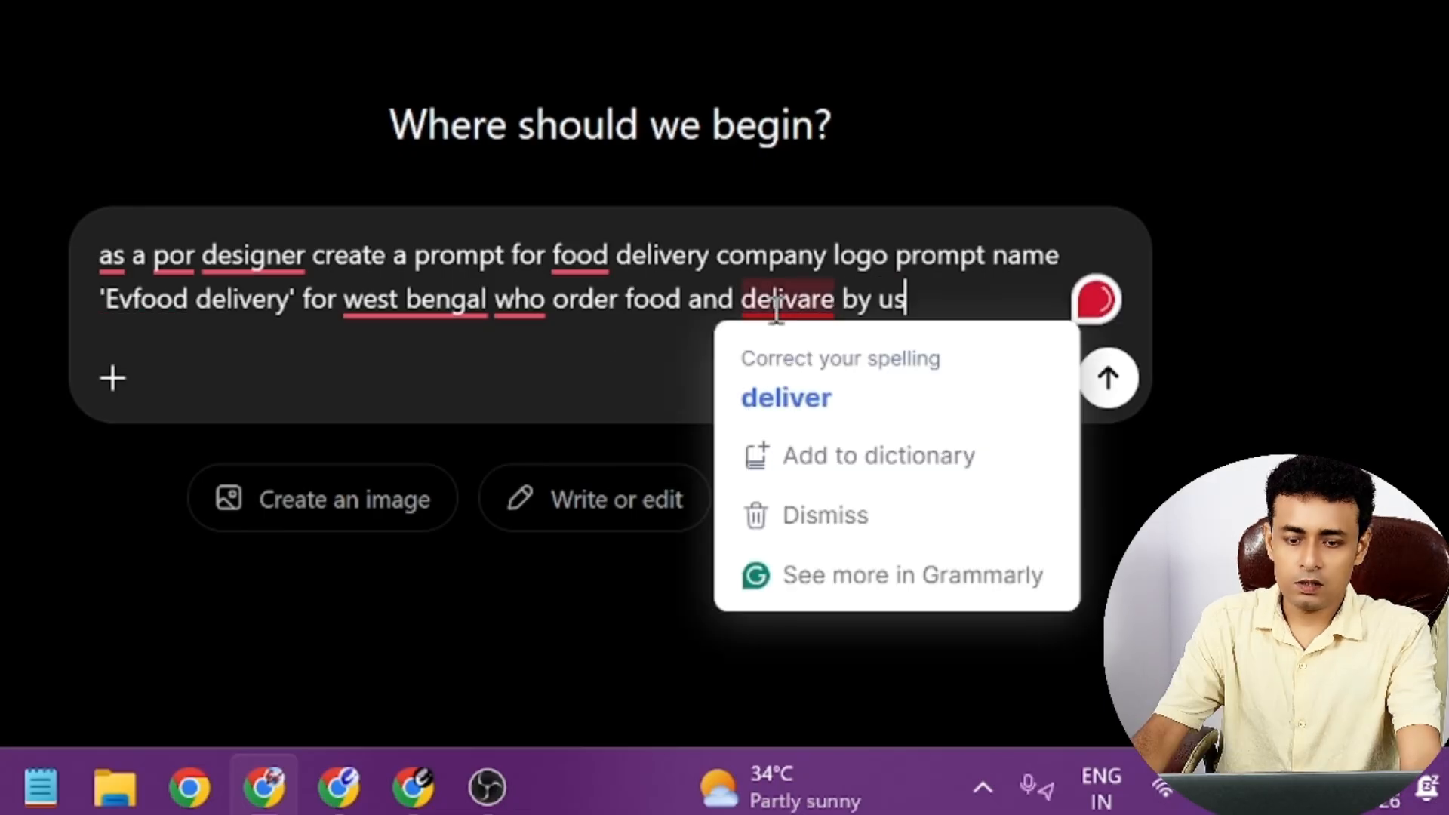
pyautogui.click(804, 399)
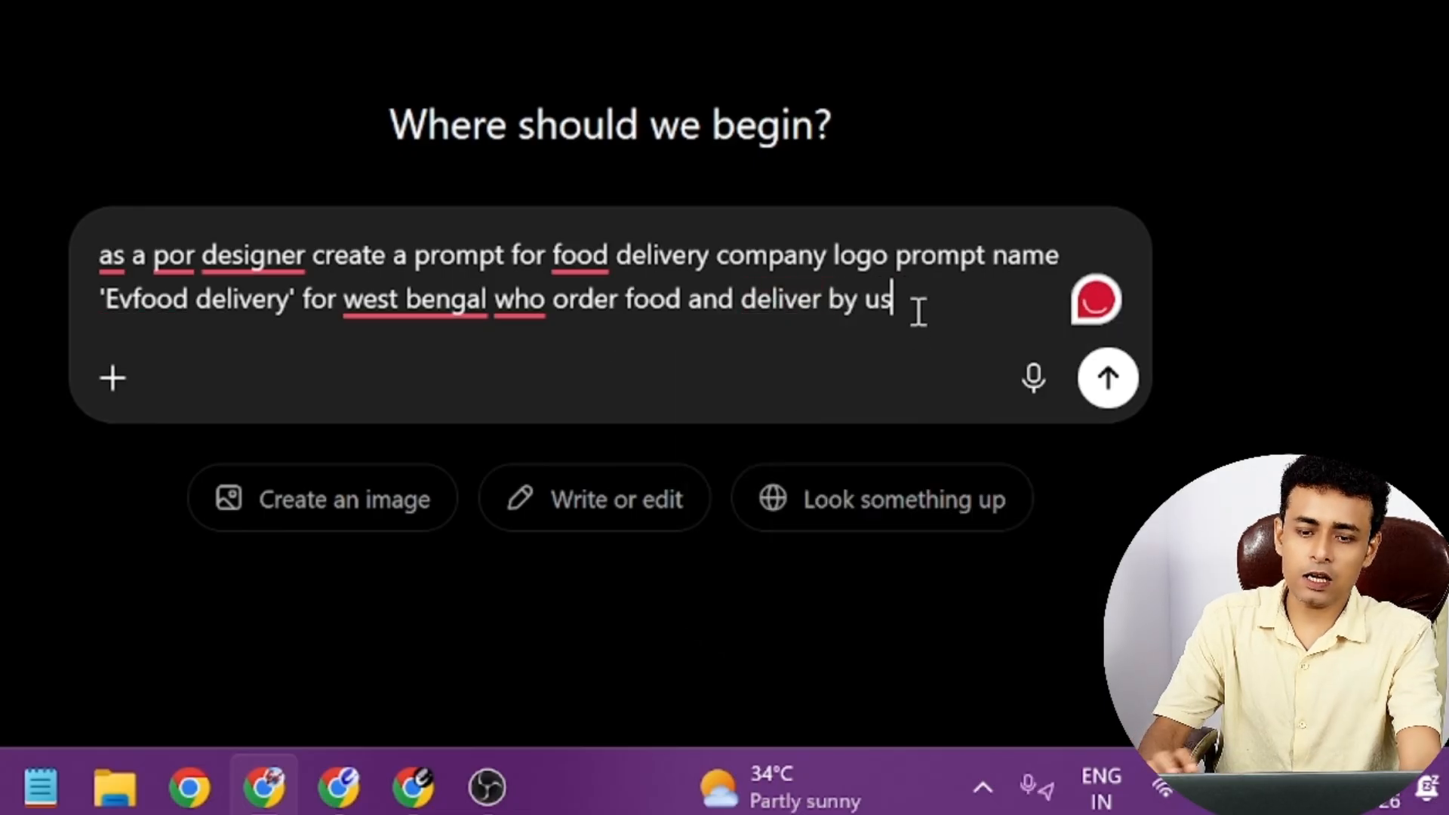
pyautogui.write('.')
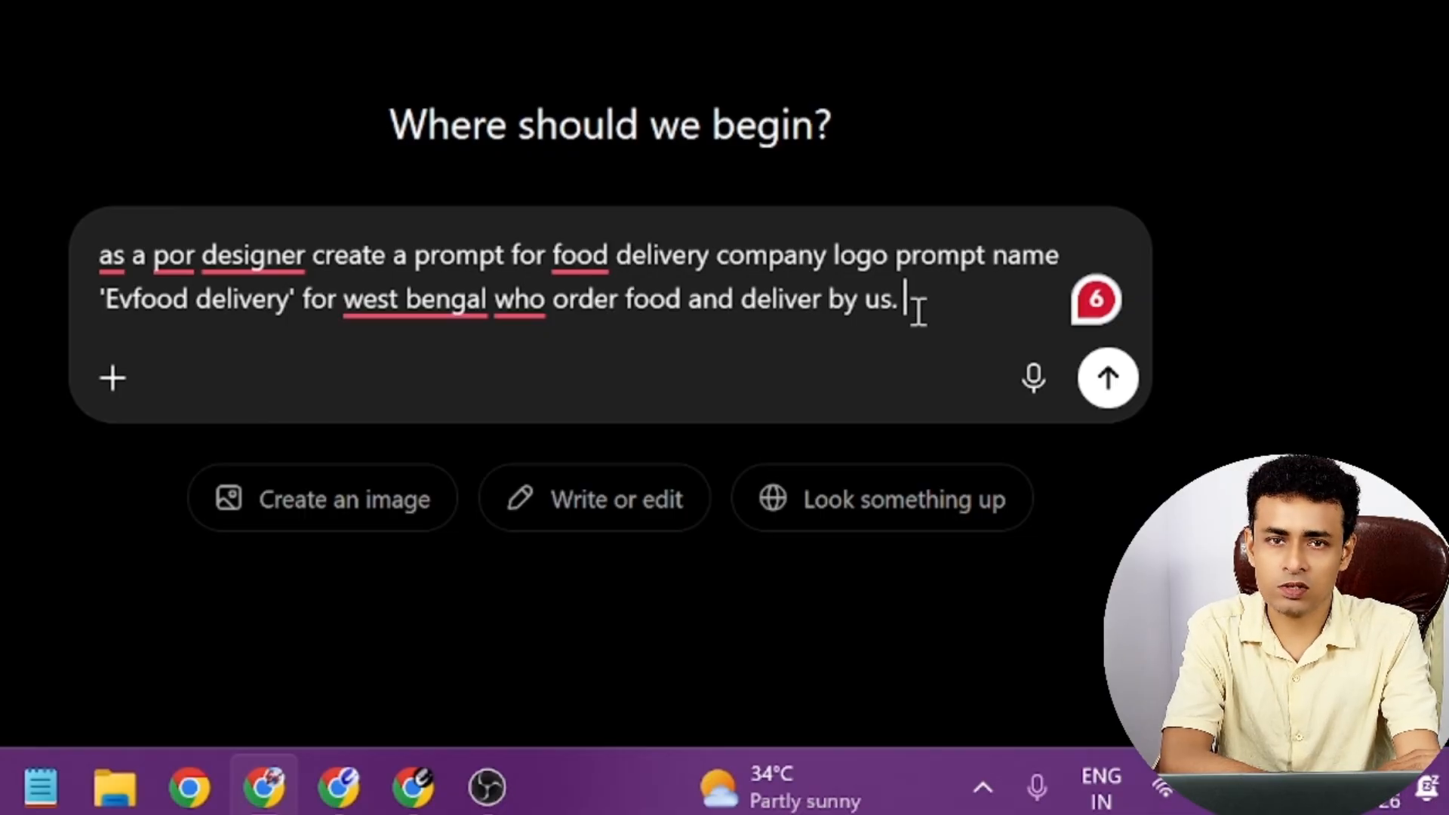
# Add the output format request "in 1 para propmrt coppy past for create logo." to the message.
pyautogui.write('in 1')
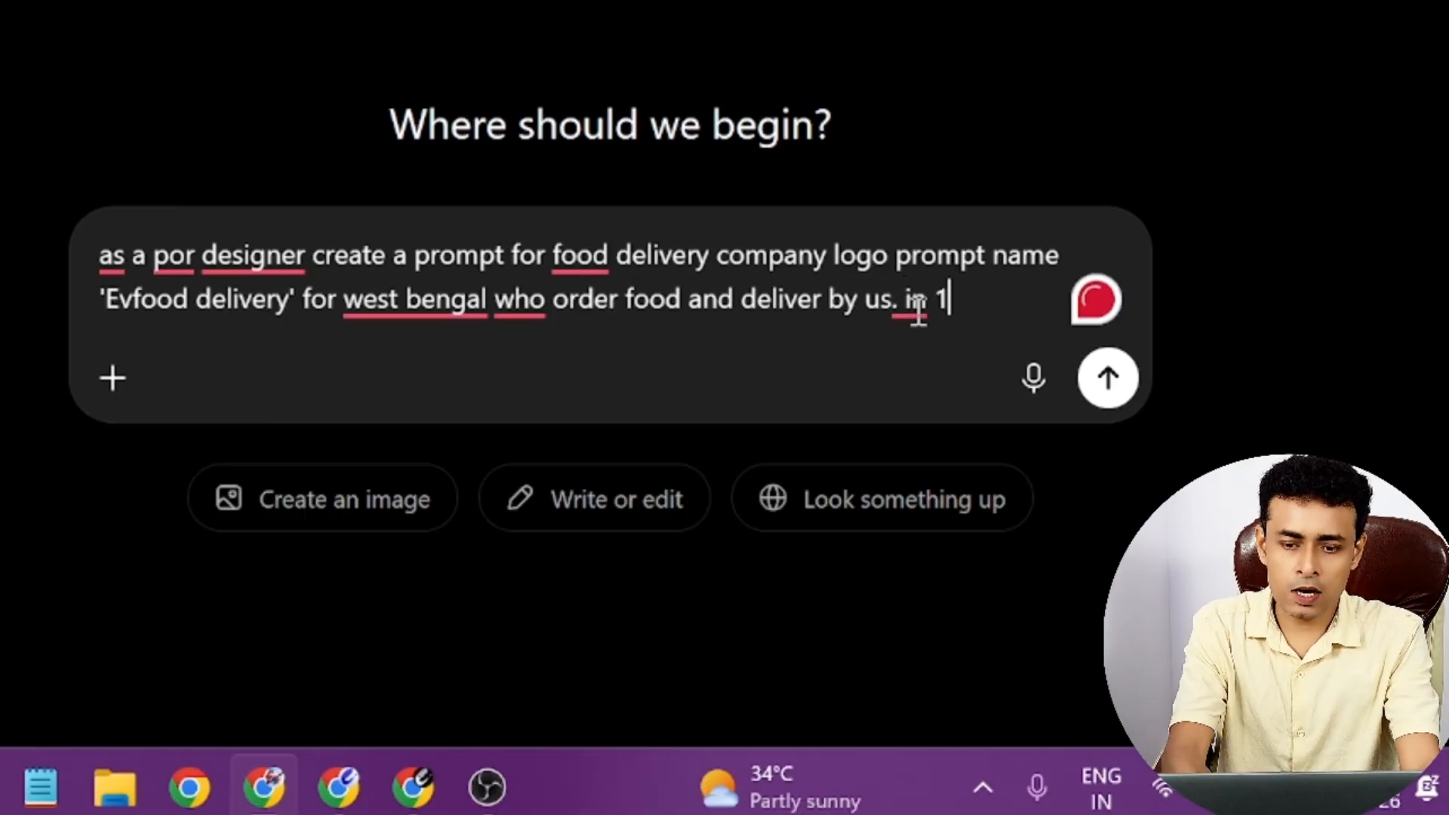
pyautogui.write(' para propmrt')
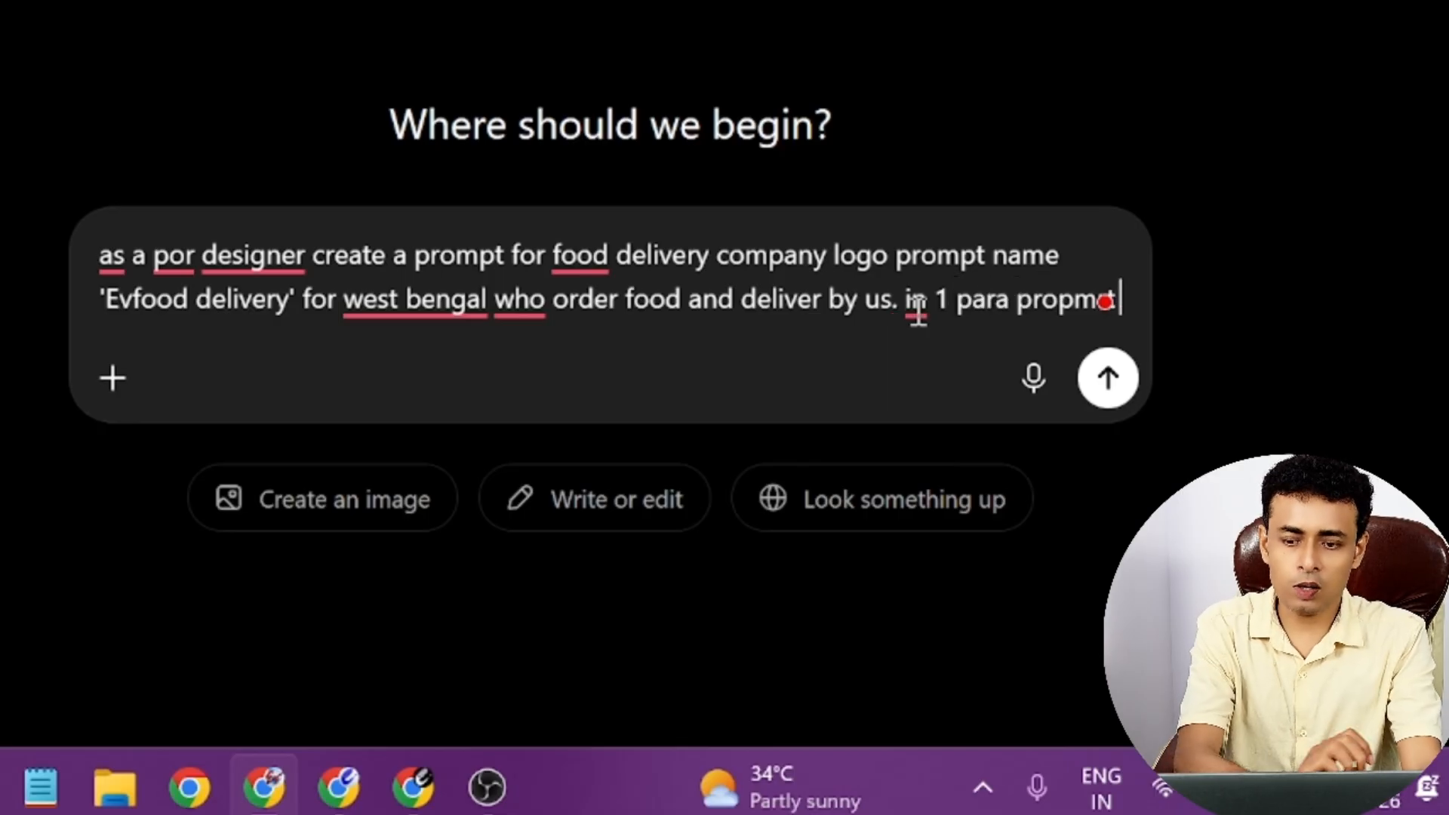
pyautogui.write(' coppy past')
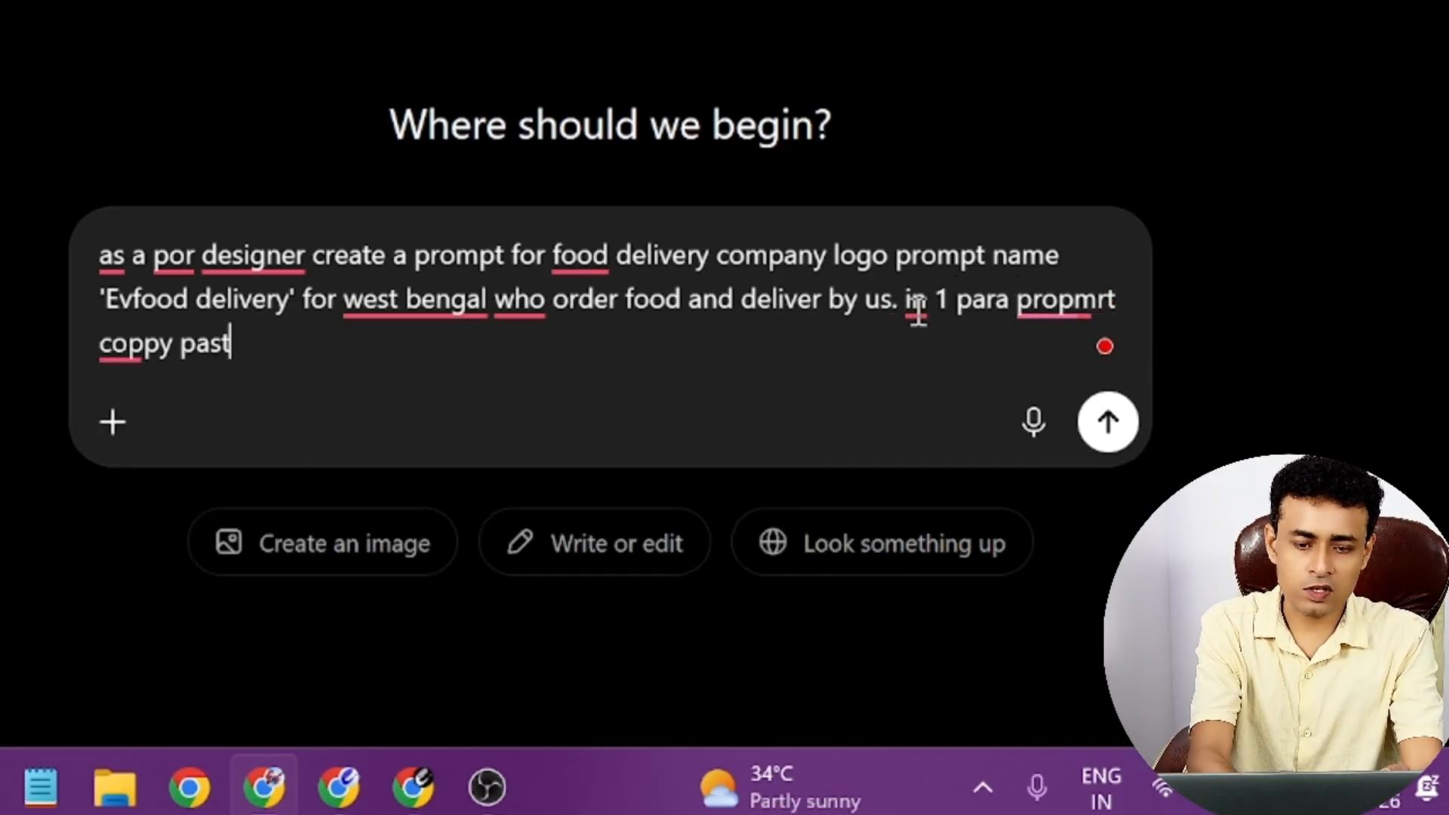
pyautogui.write(' for create ')
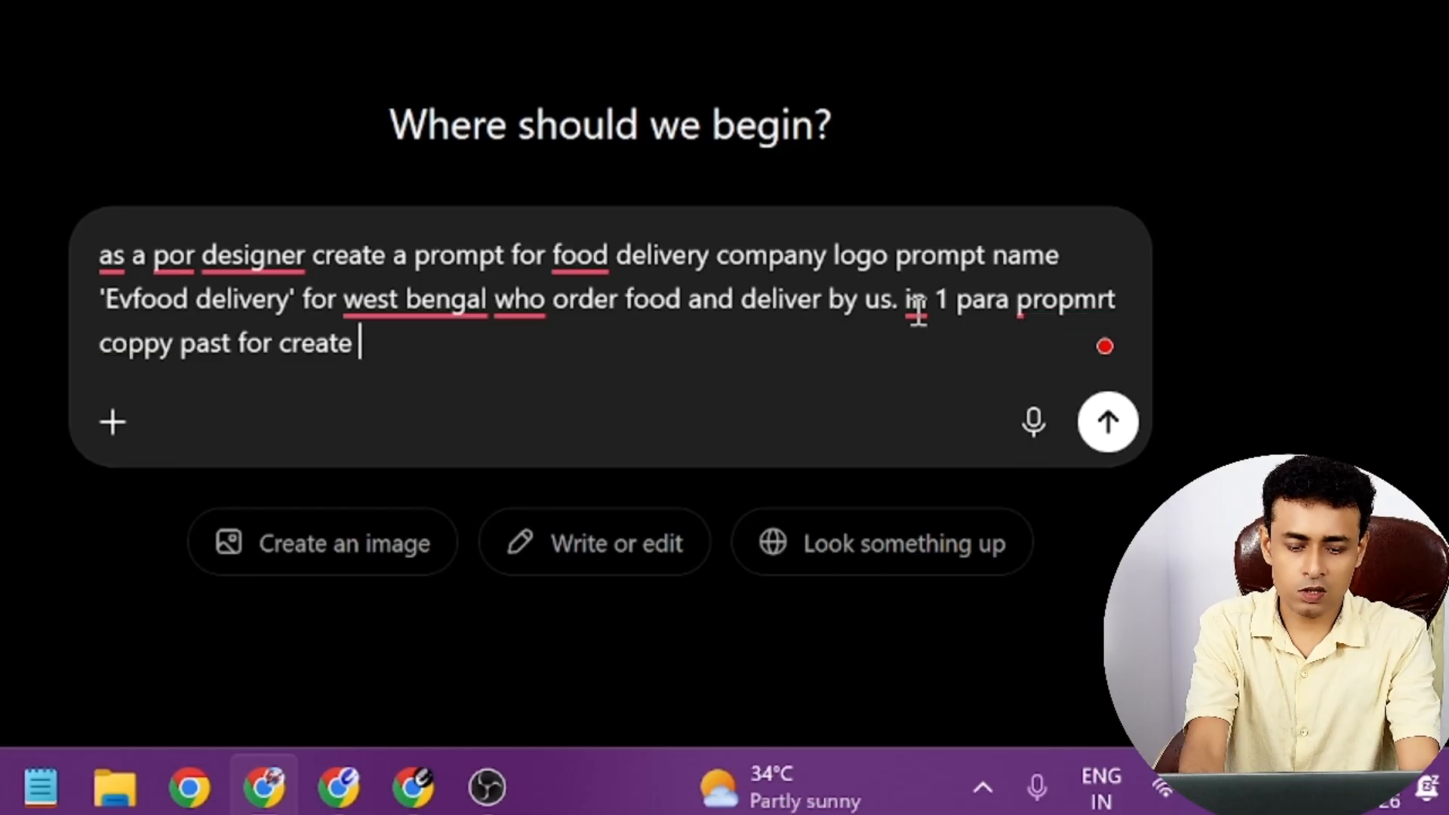
pyautogui.write('logo. ')
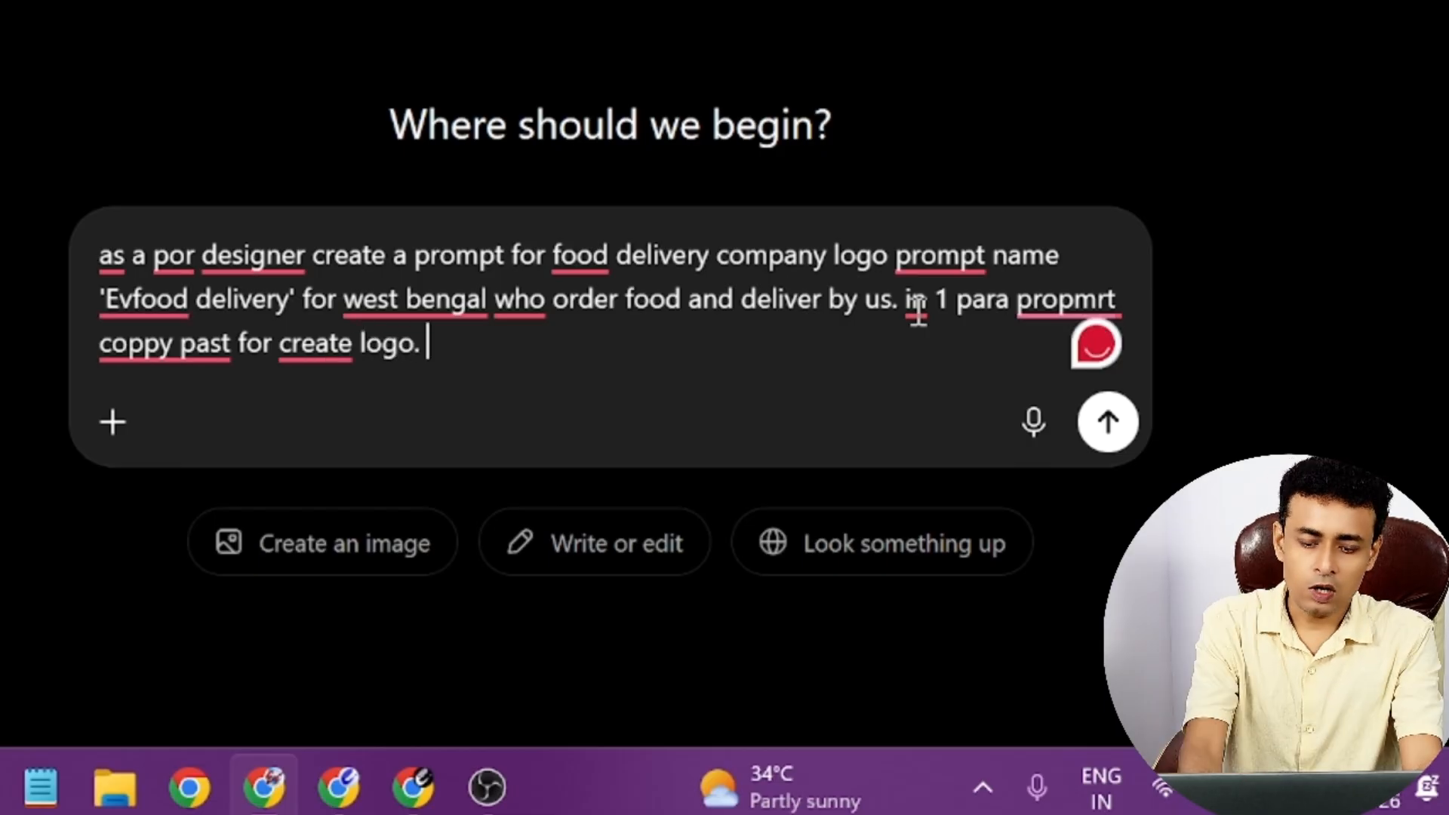
# Add the logo style requirement "logo have creative and colour have red with symbol." to the message.
pyautogui.write('logo have create')
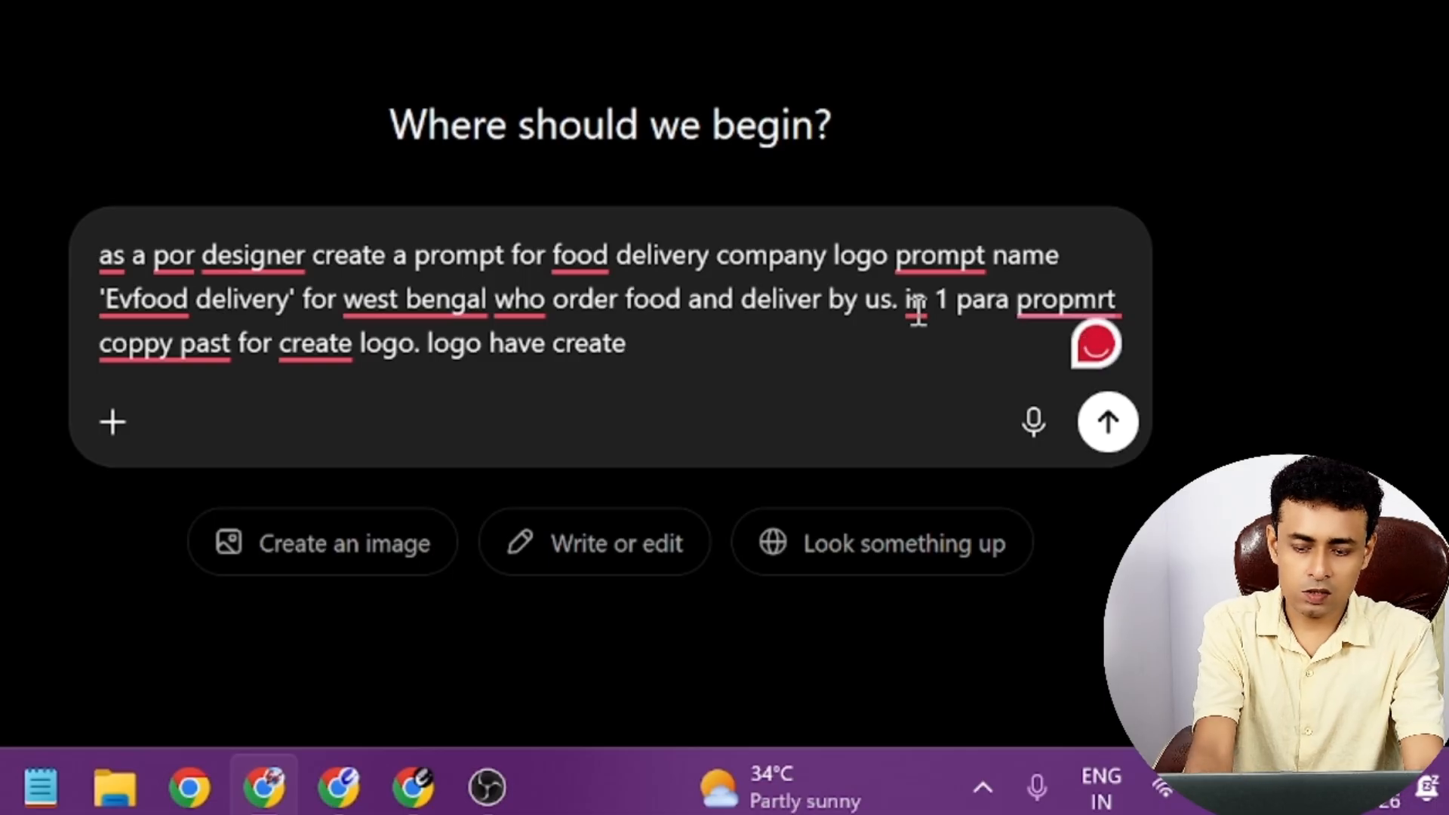
pyautogui.press('BackSpace')
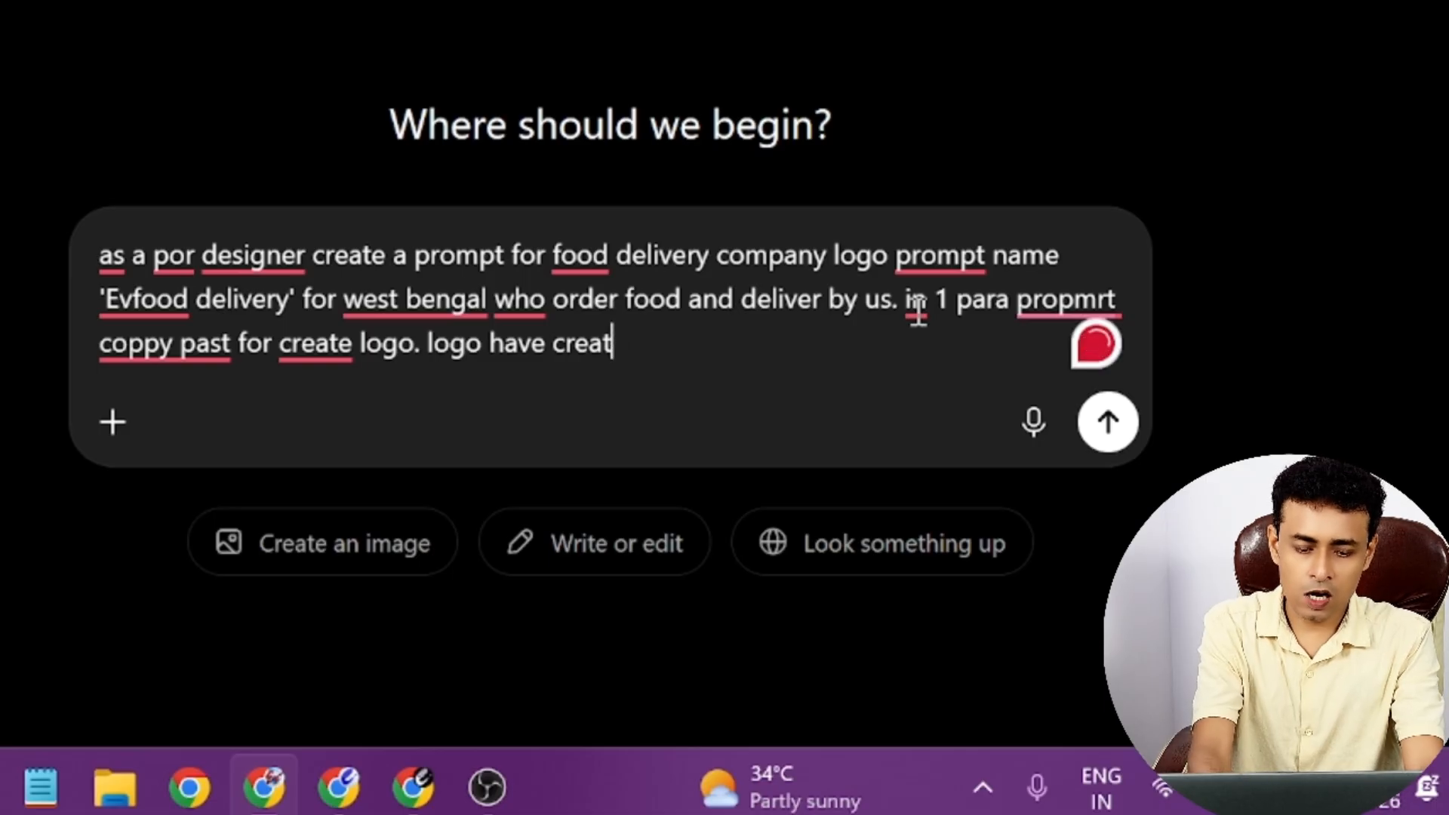
pyautogui.write('ive and ')
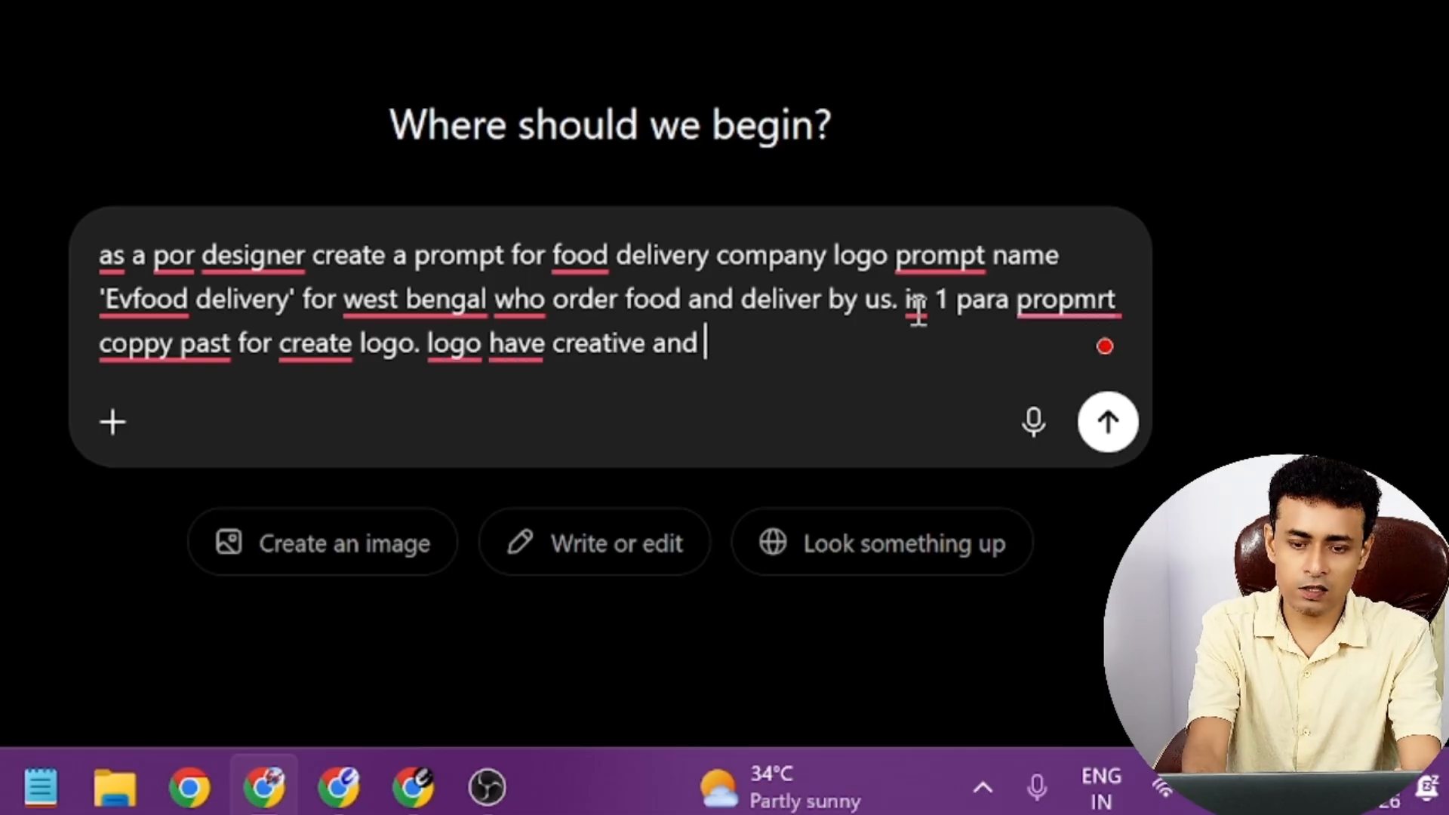
pyautogui.write('colour have red')
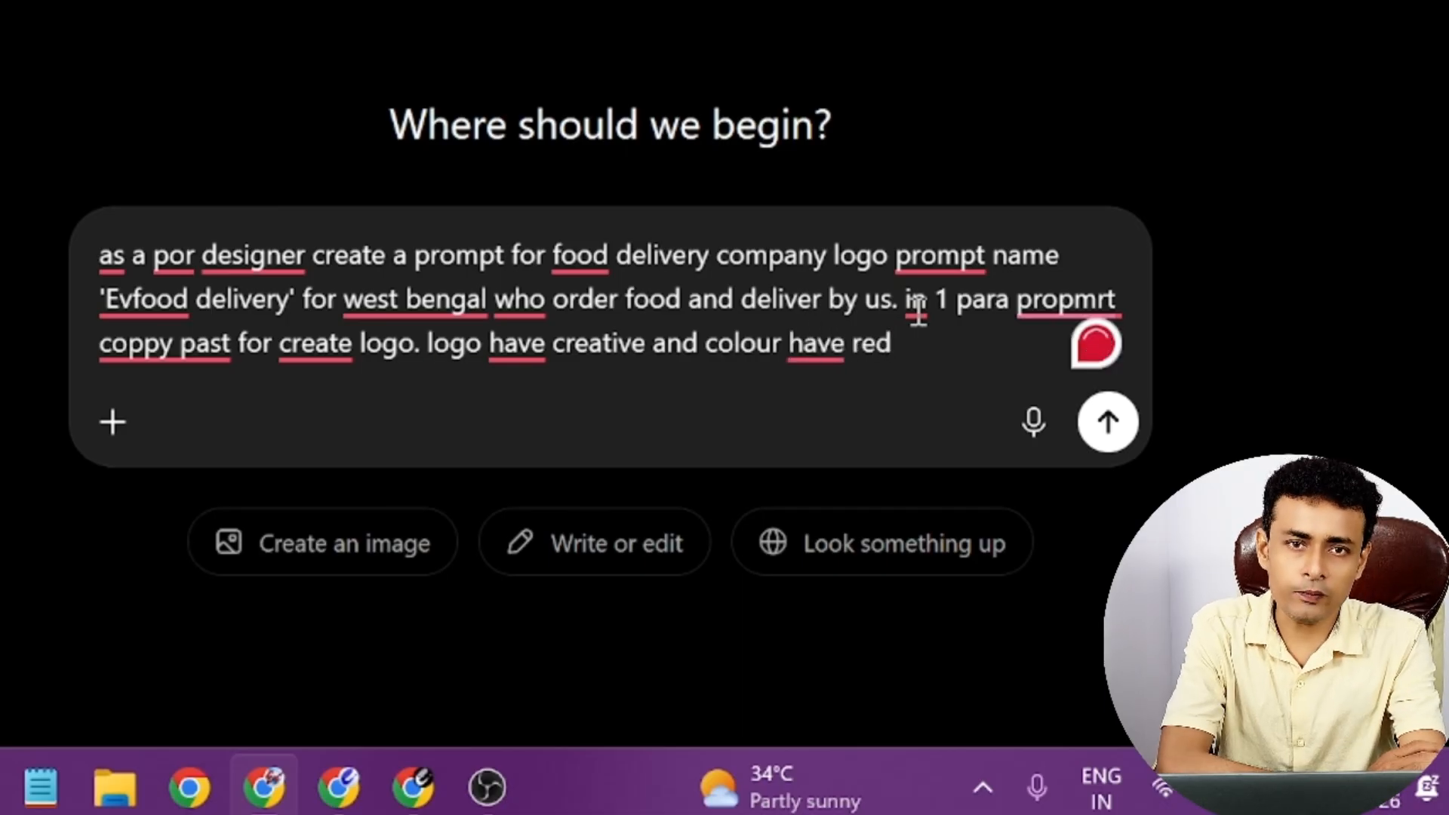
pyautogui.write(' with ')
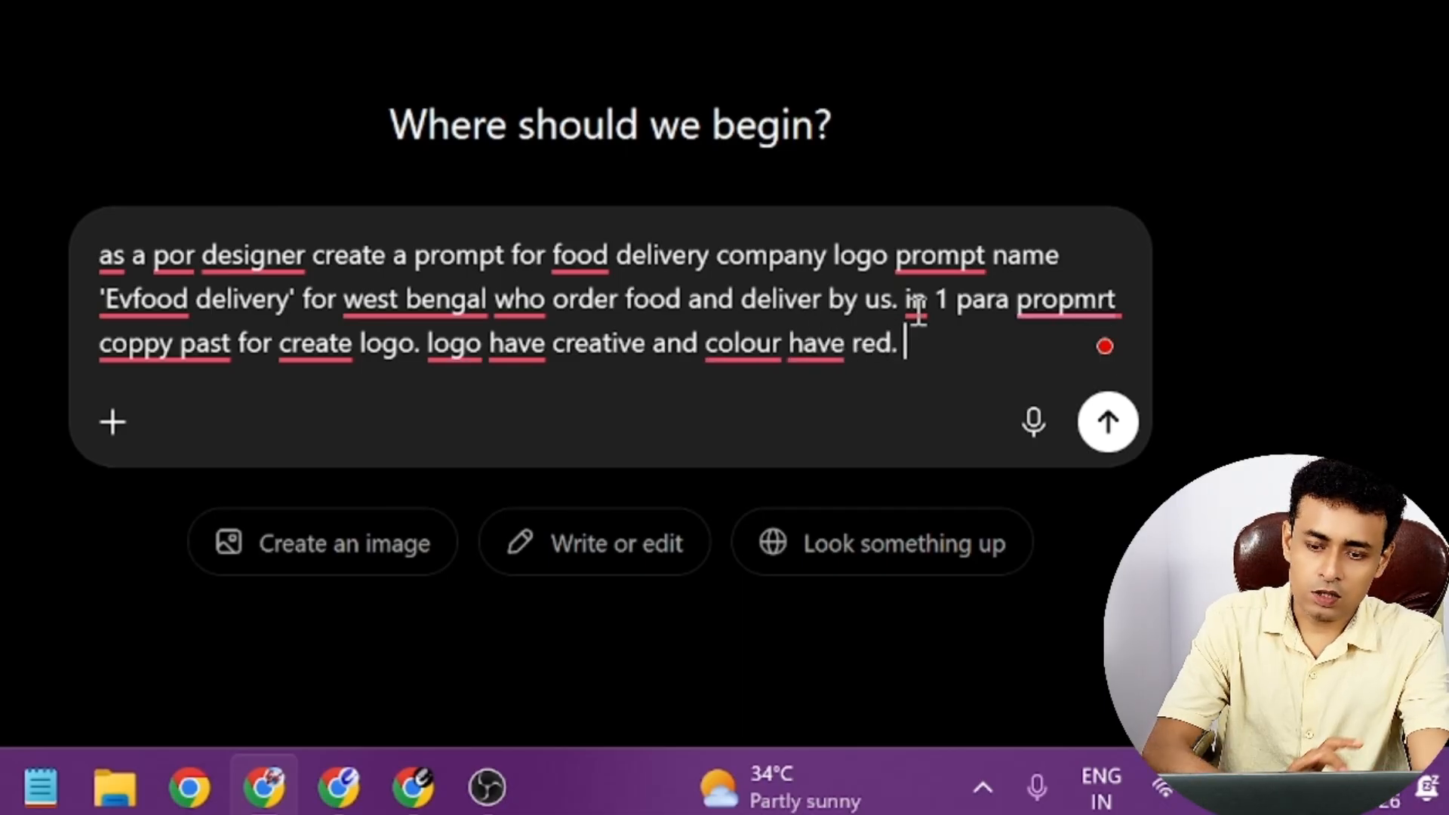
pyautogui.write('symbol.')
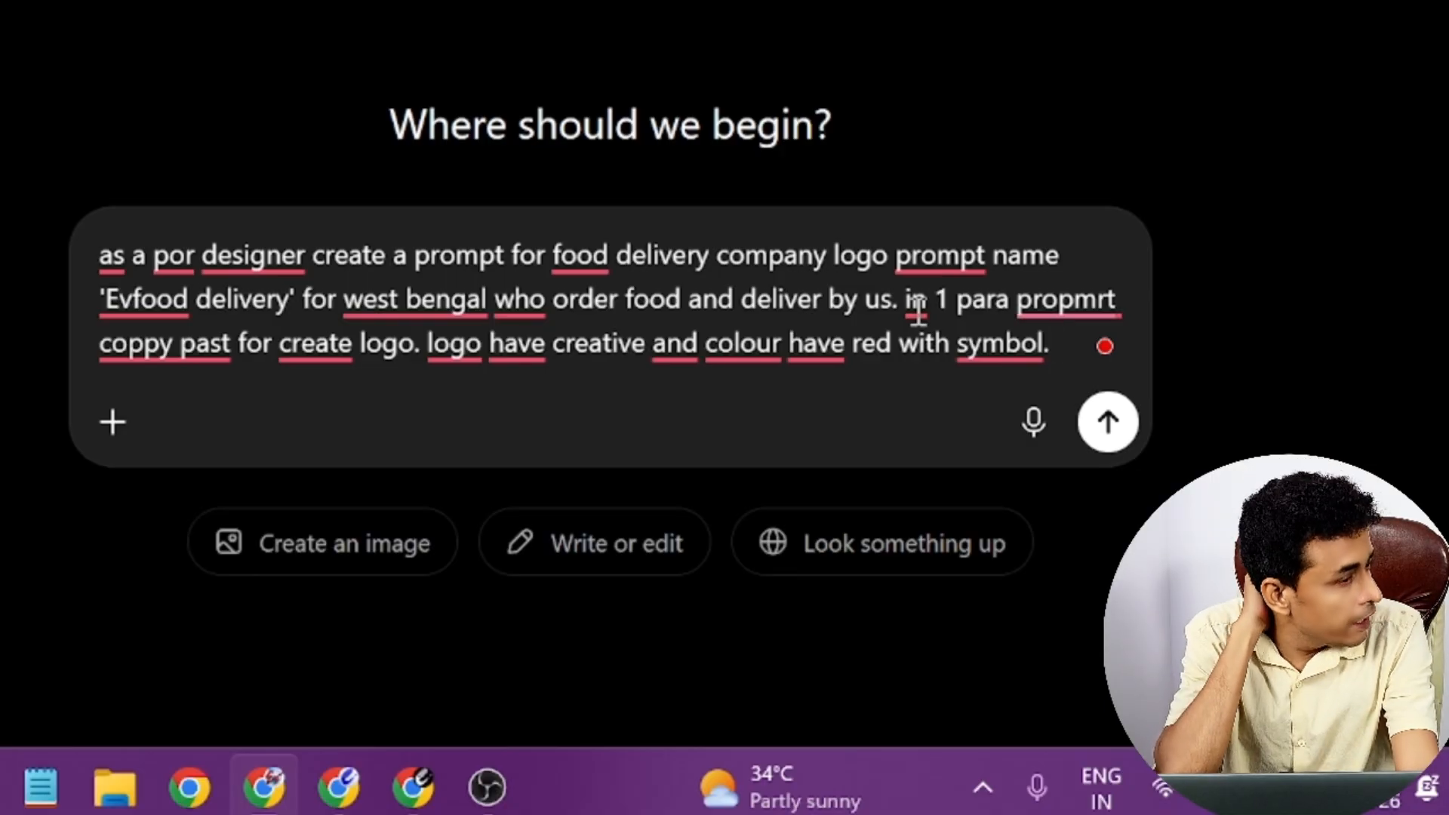
# Add "it havev in bengali, becouse customer also in bengali" to the message, correct the message's grammar, and send it.
pyautogui.write('it havev i')
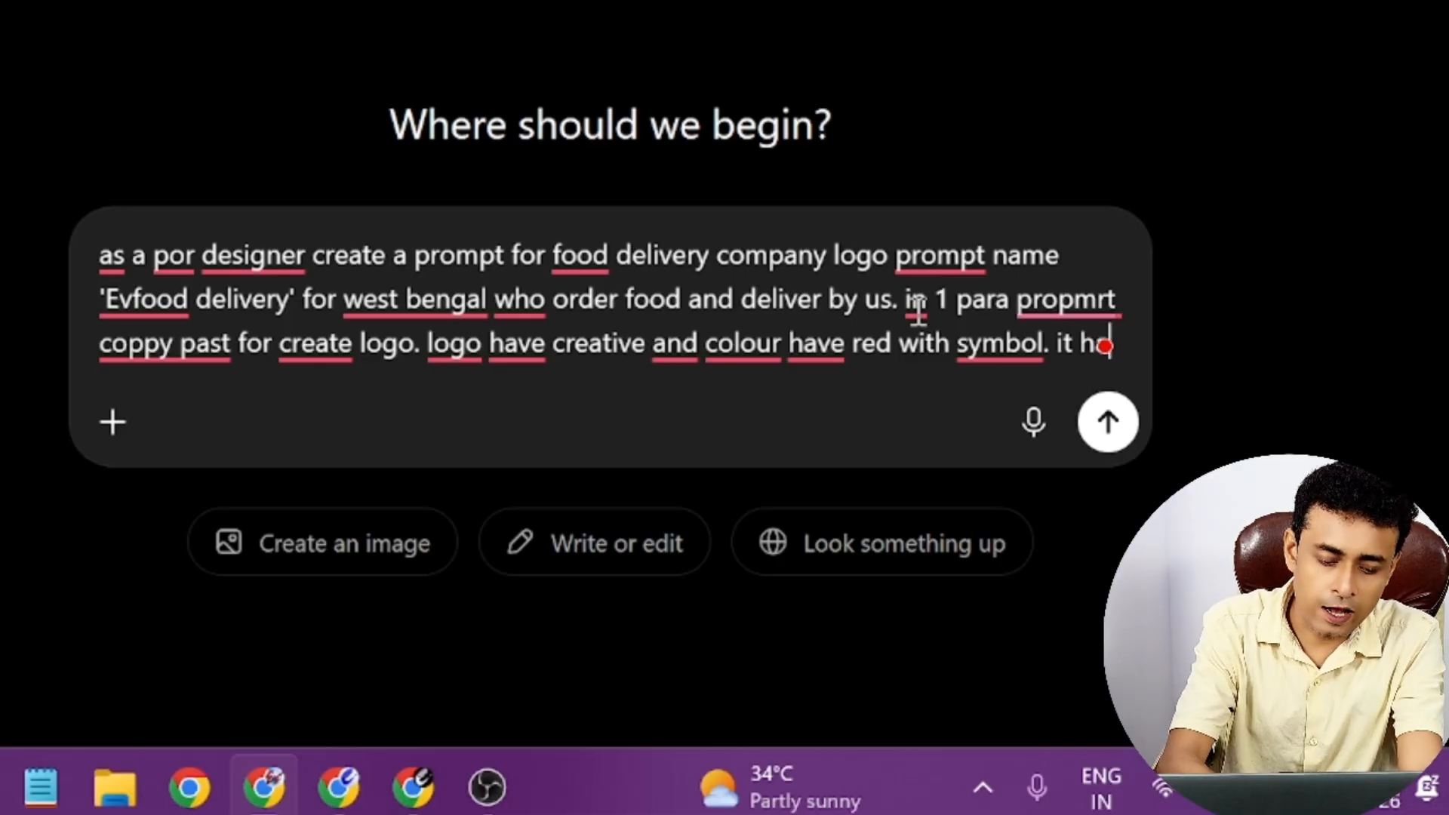
pyautogui.write('n ben')
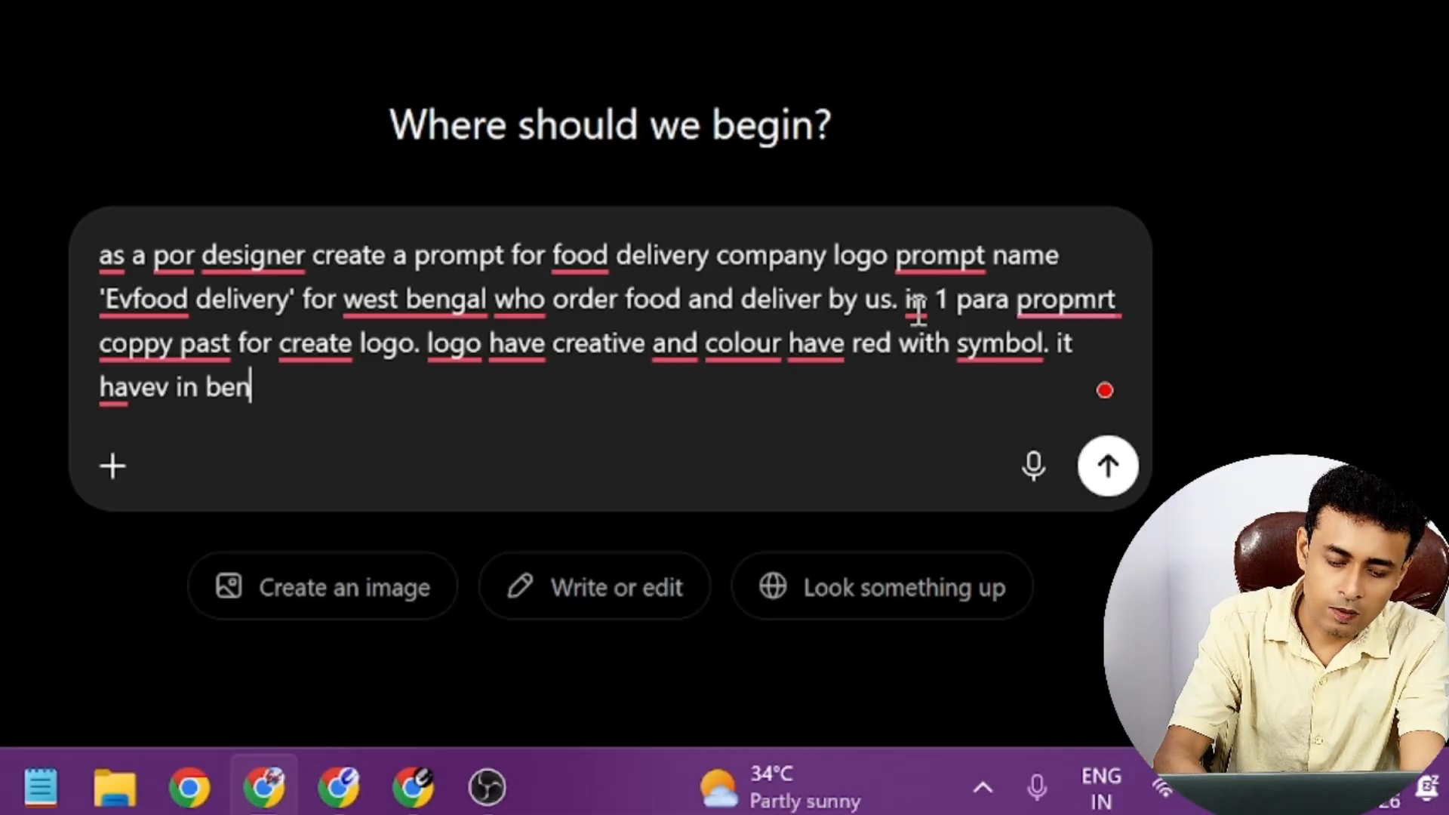
pyautogui.write('gali, becouse')
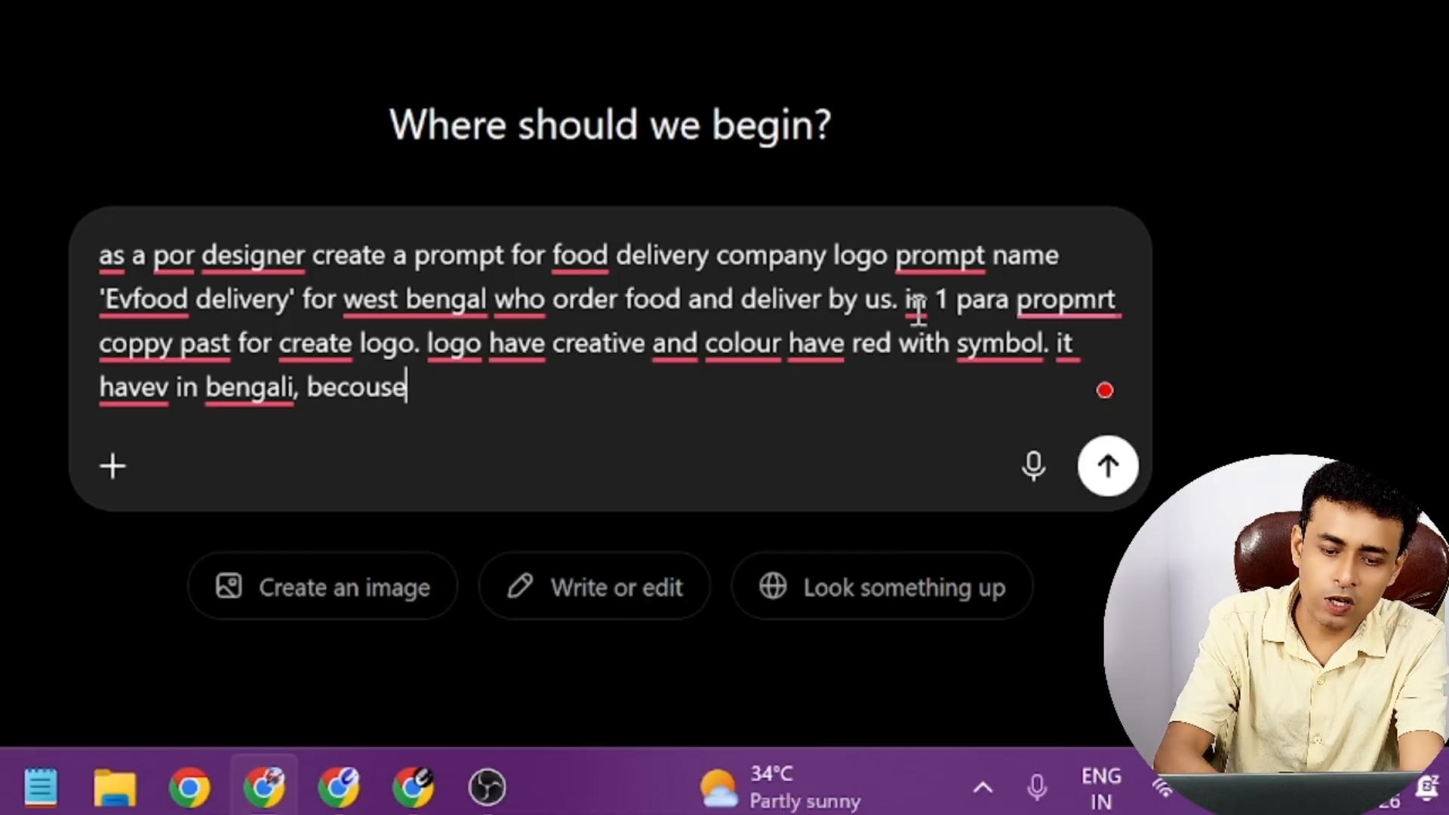
pyautogui.write(' custom')
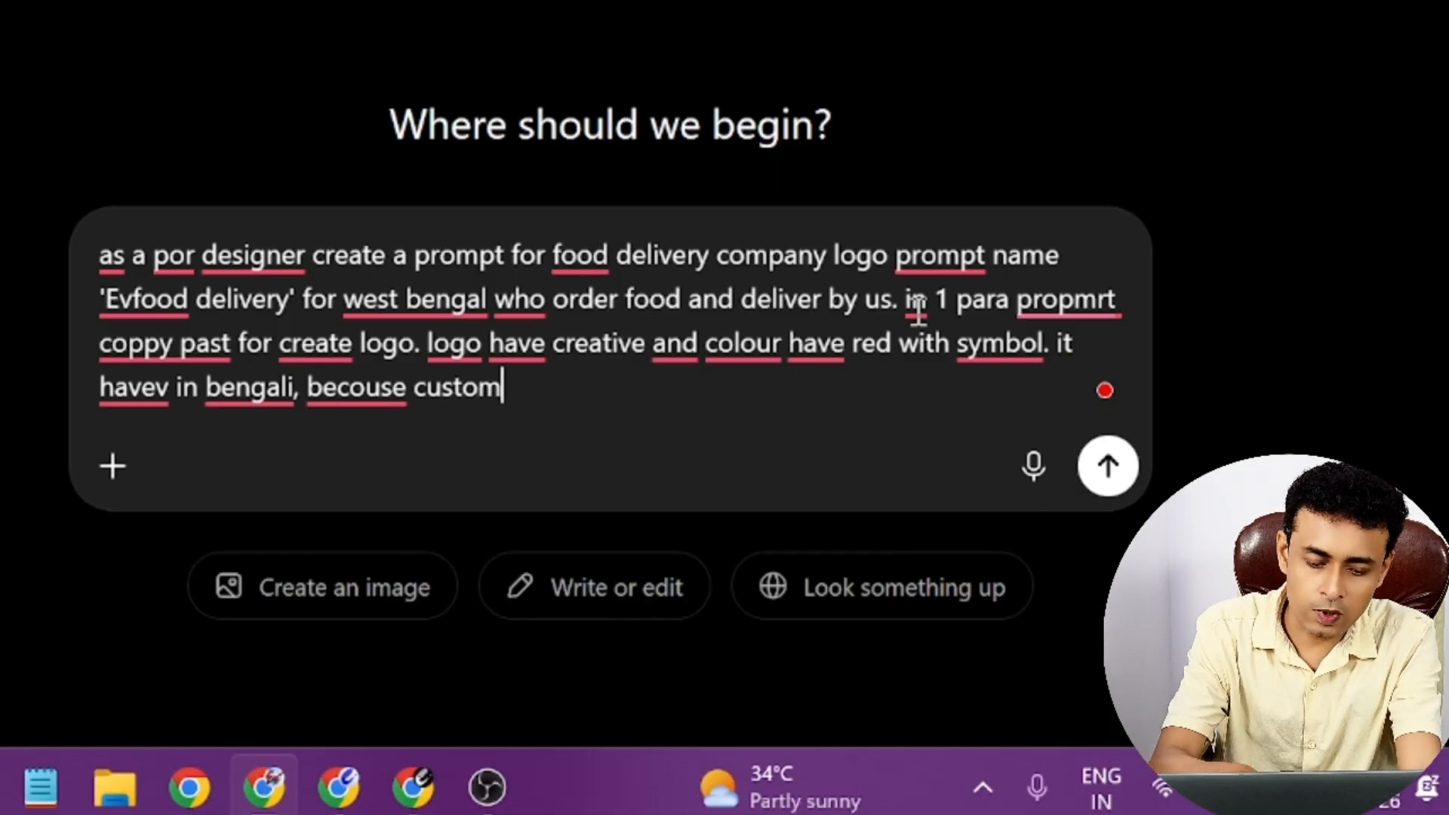
pyautogui.write('er also i')
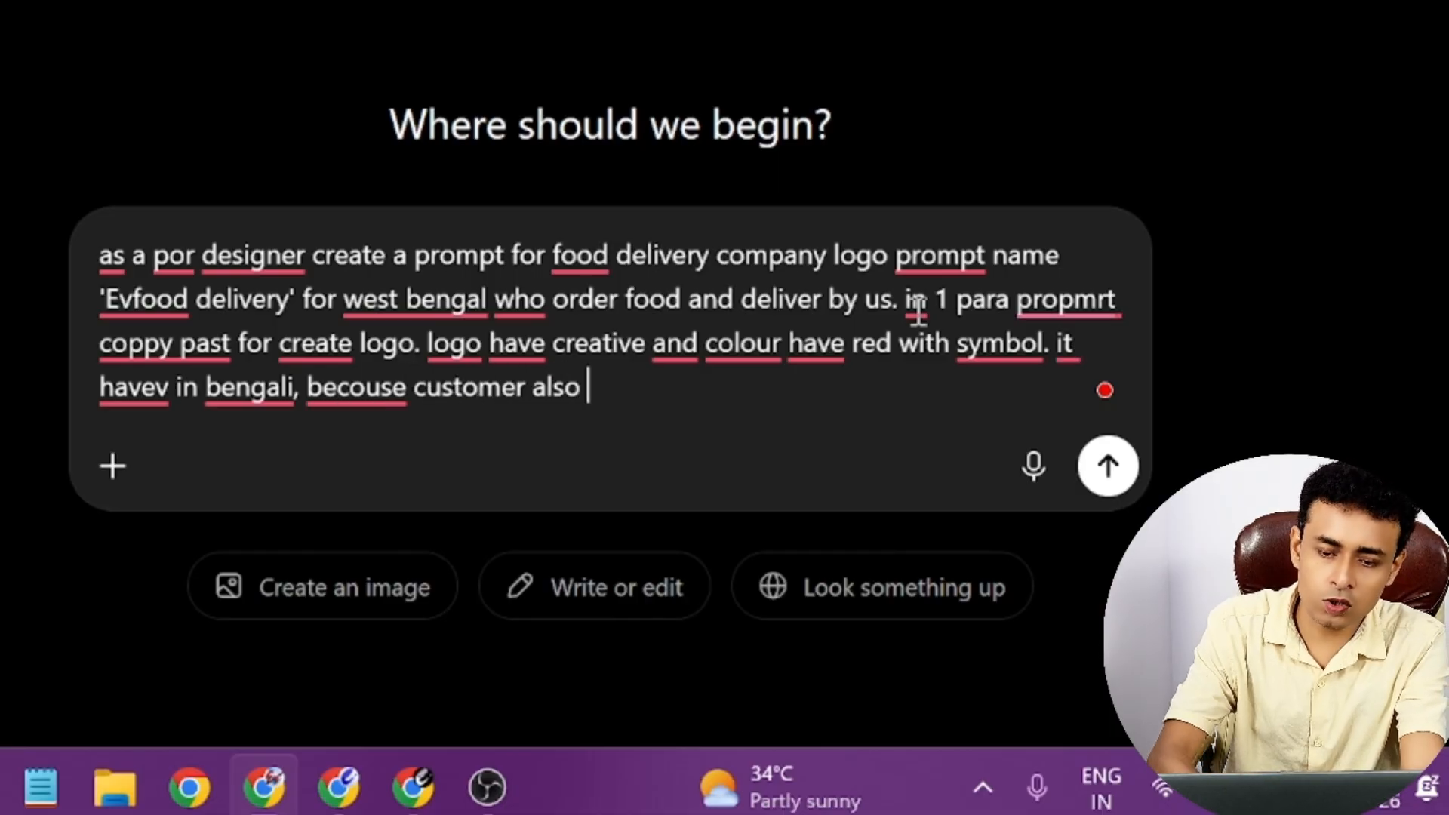
pyautogui.write('n bengali')
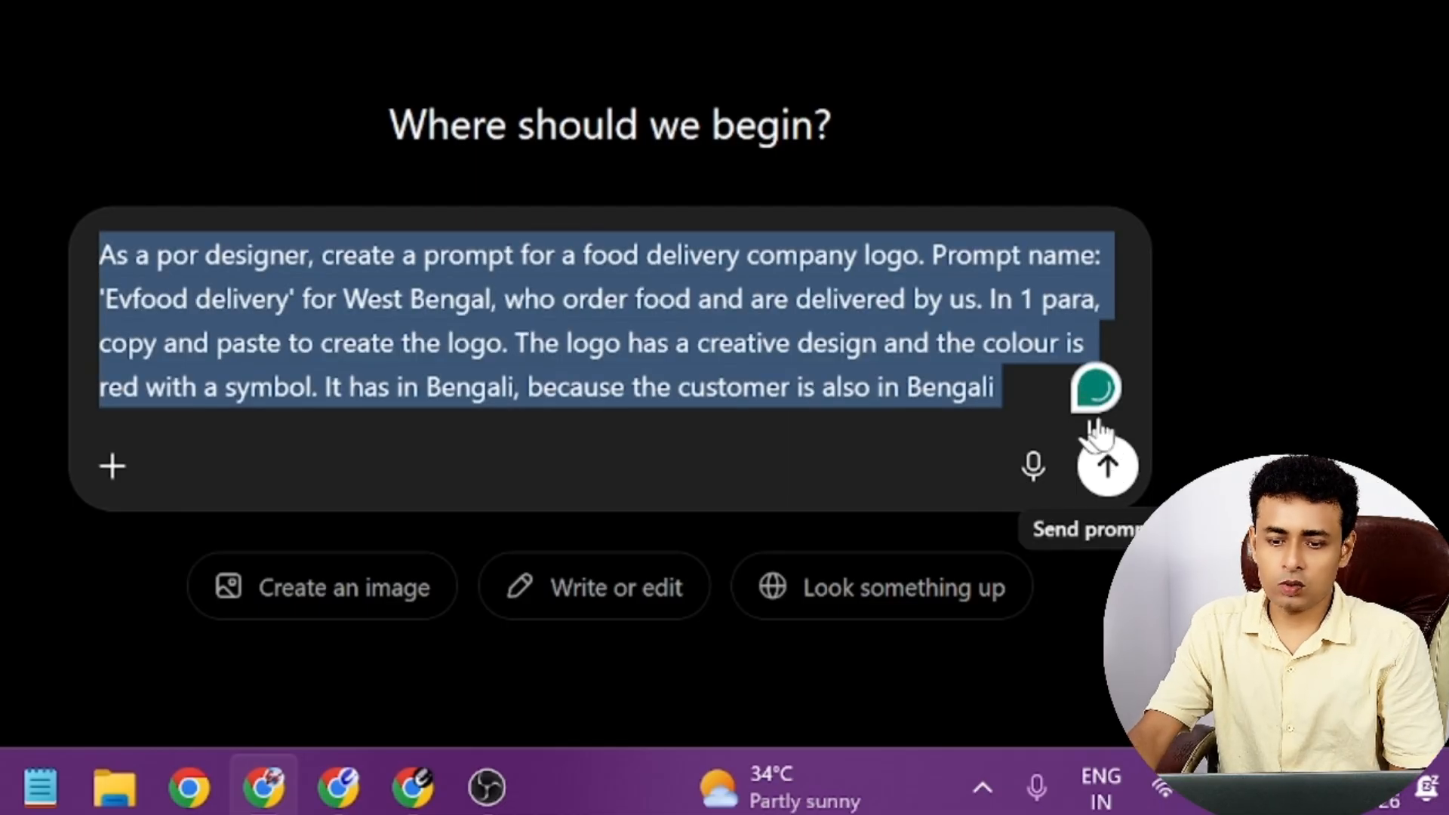
pyautogui.click(1106, 466)
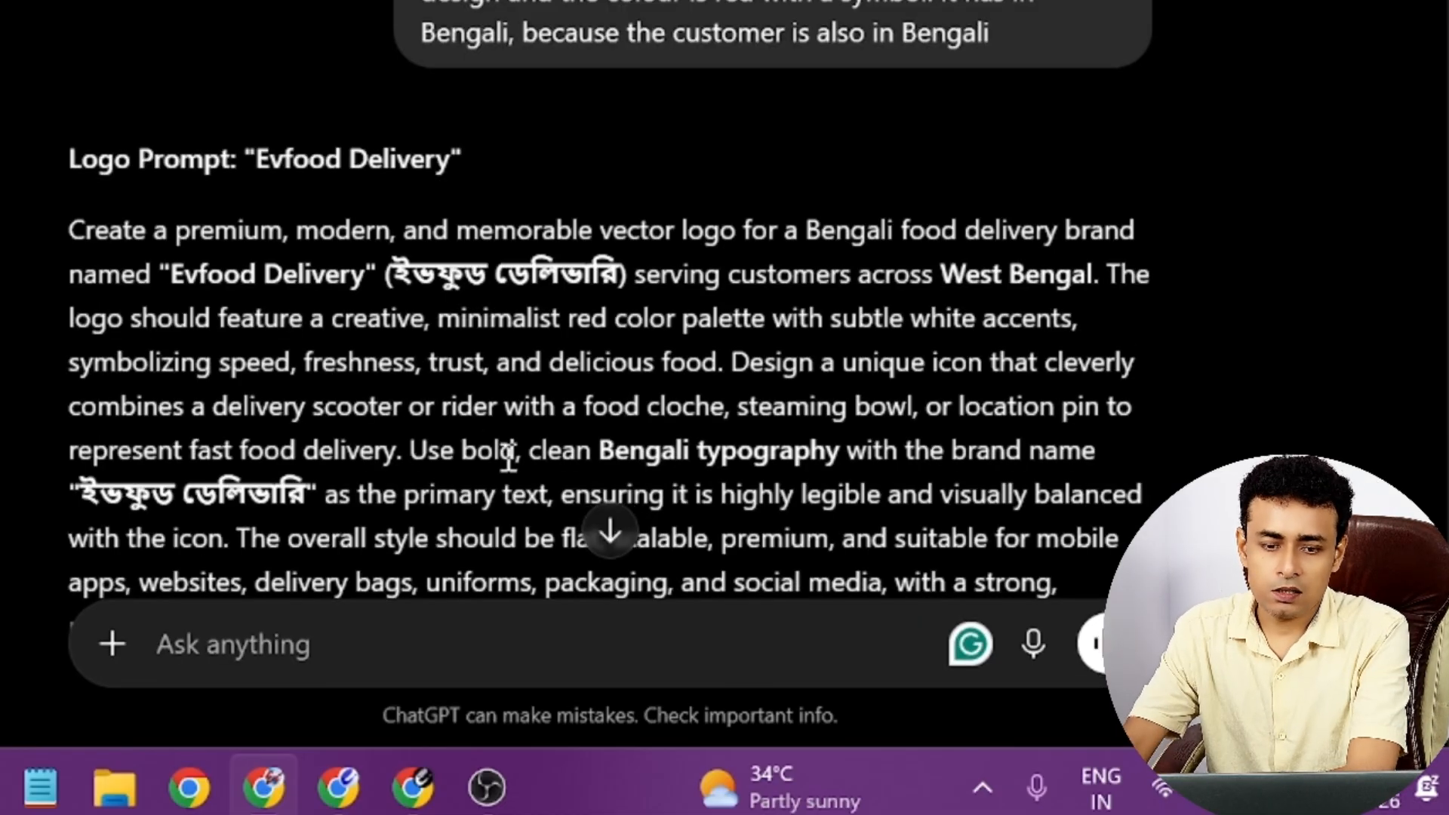
# Review the generated "Evfood Delivery" logo prompt and copy the whole response.
pyautogui.scroll(2, 637, 372)
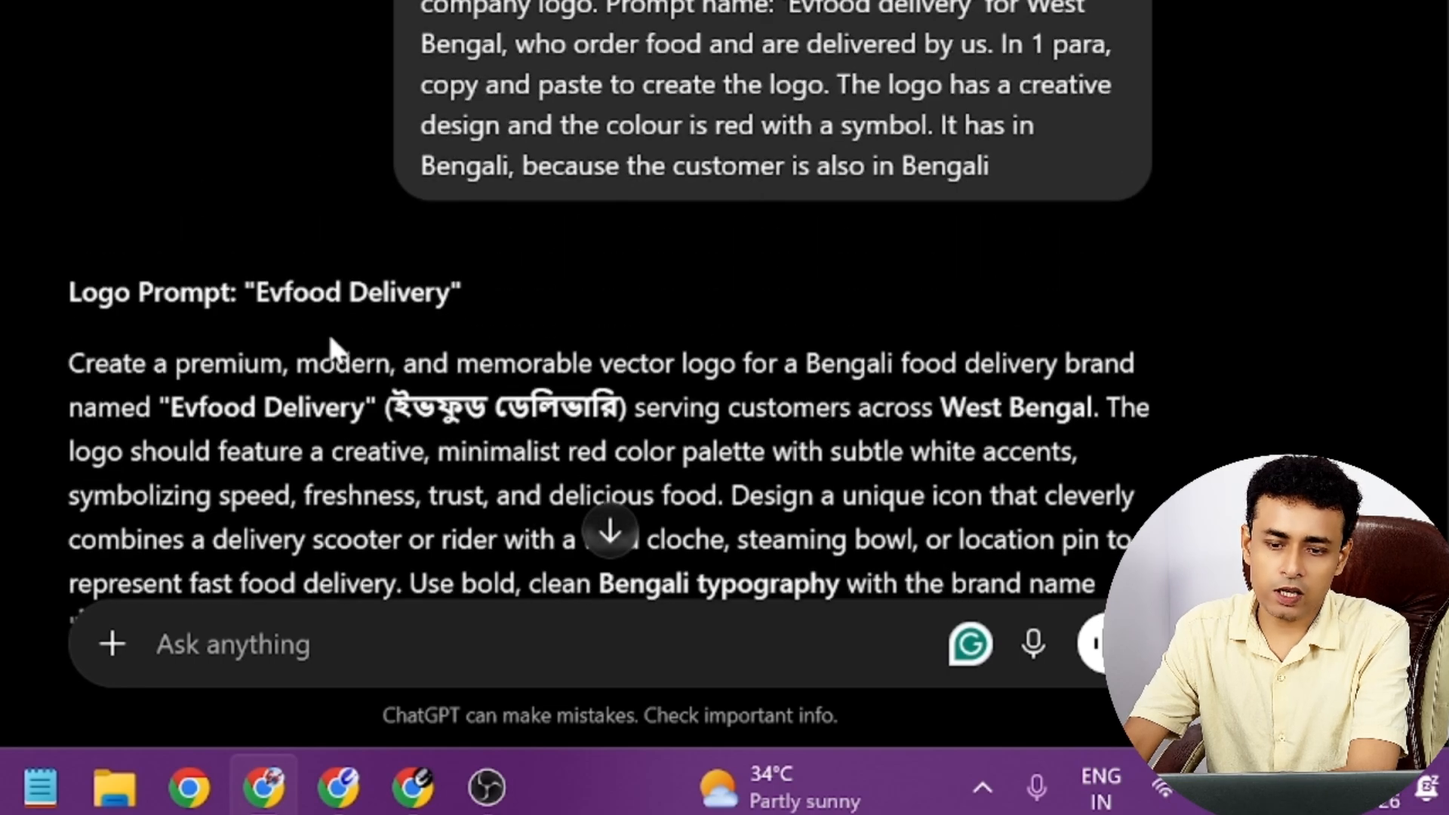
pyautogui.scroll(-5, 550, 480)
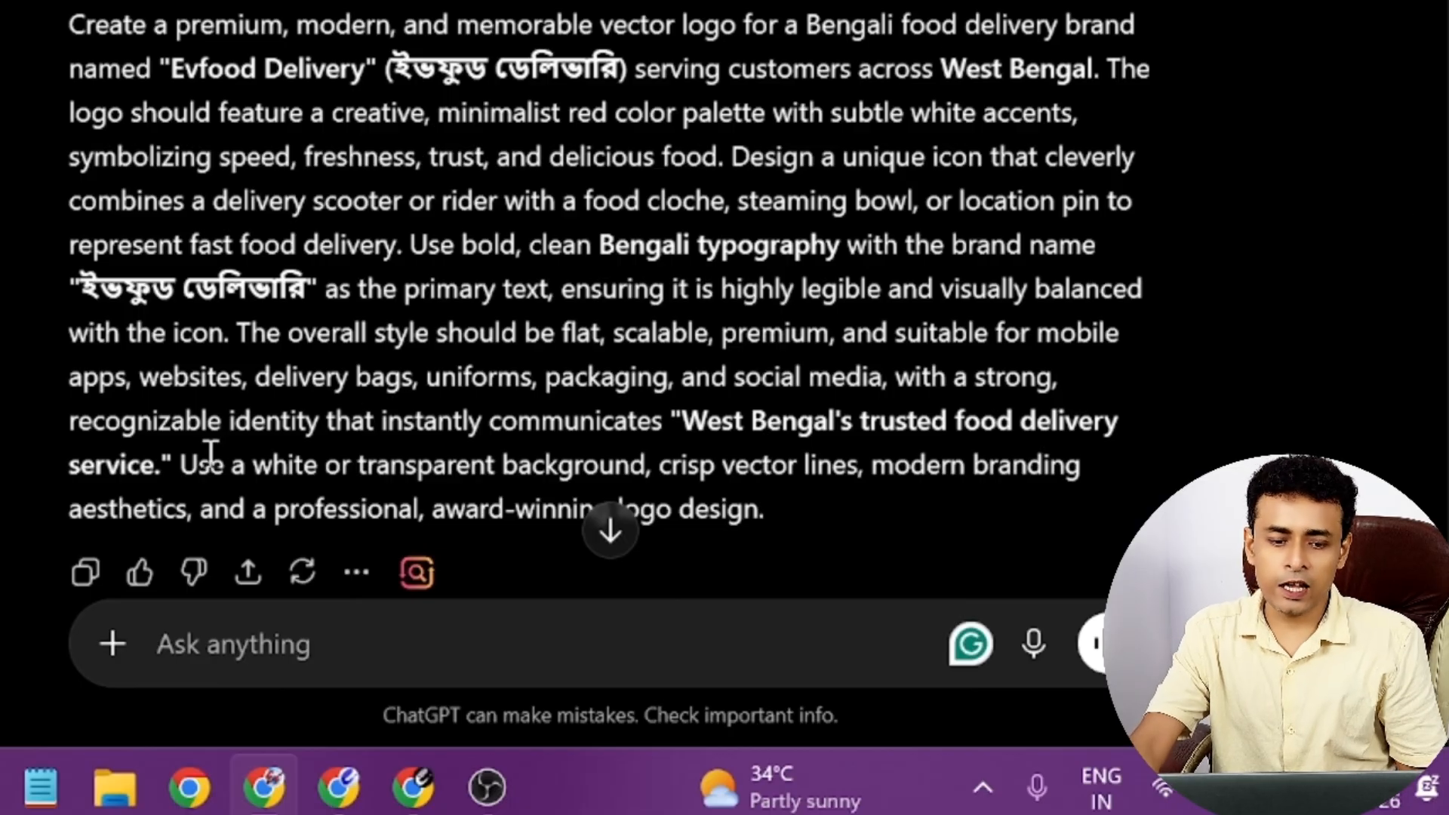
pyautogui.click(86, 575)
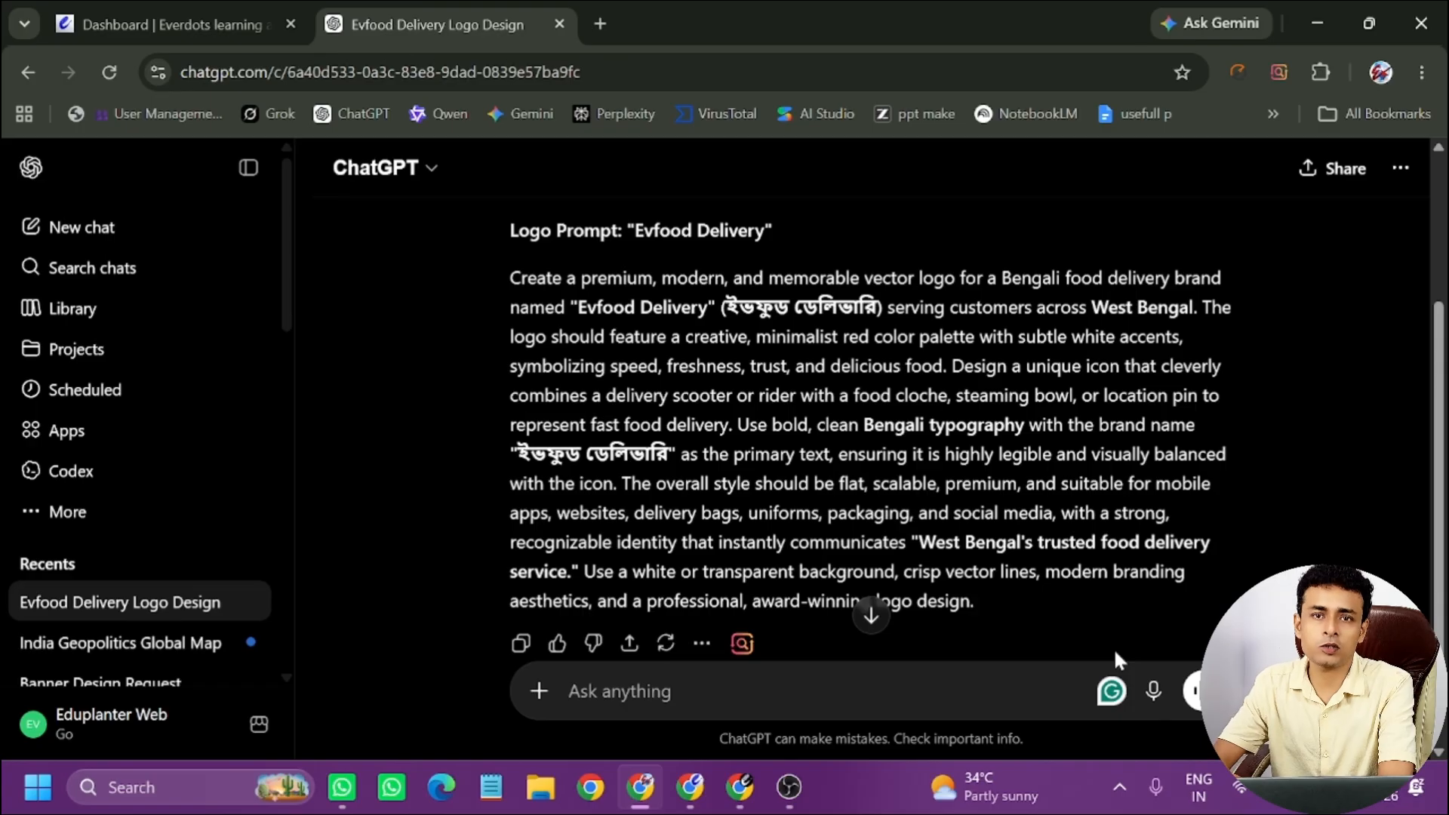
# Start a new ChatGPT chat in a separate browser tab and submit the copied logo prompt to generate the logo.
pyautogui.hotkey('ctrl', 't')
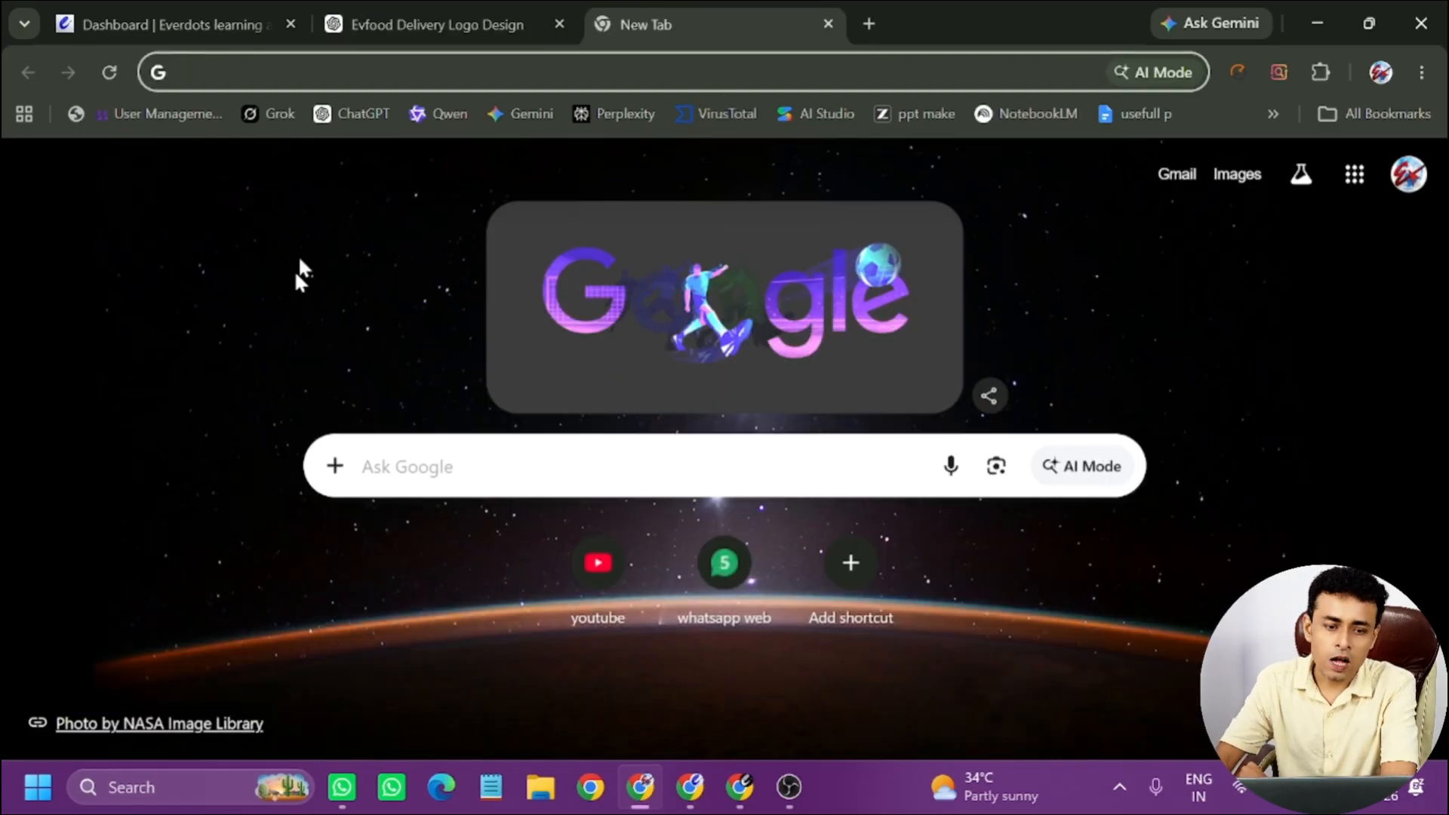
pyautogui.click(356, 113)
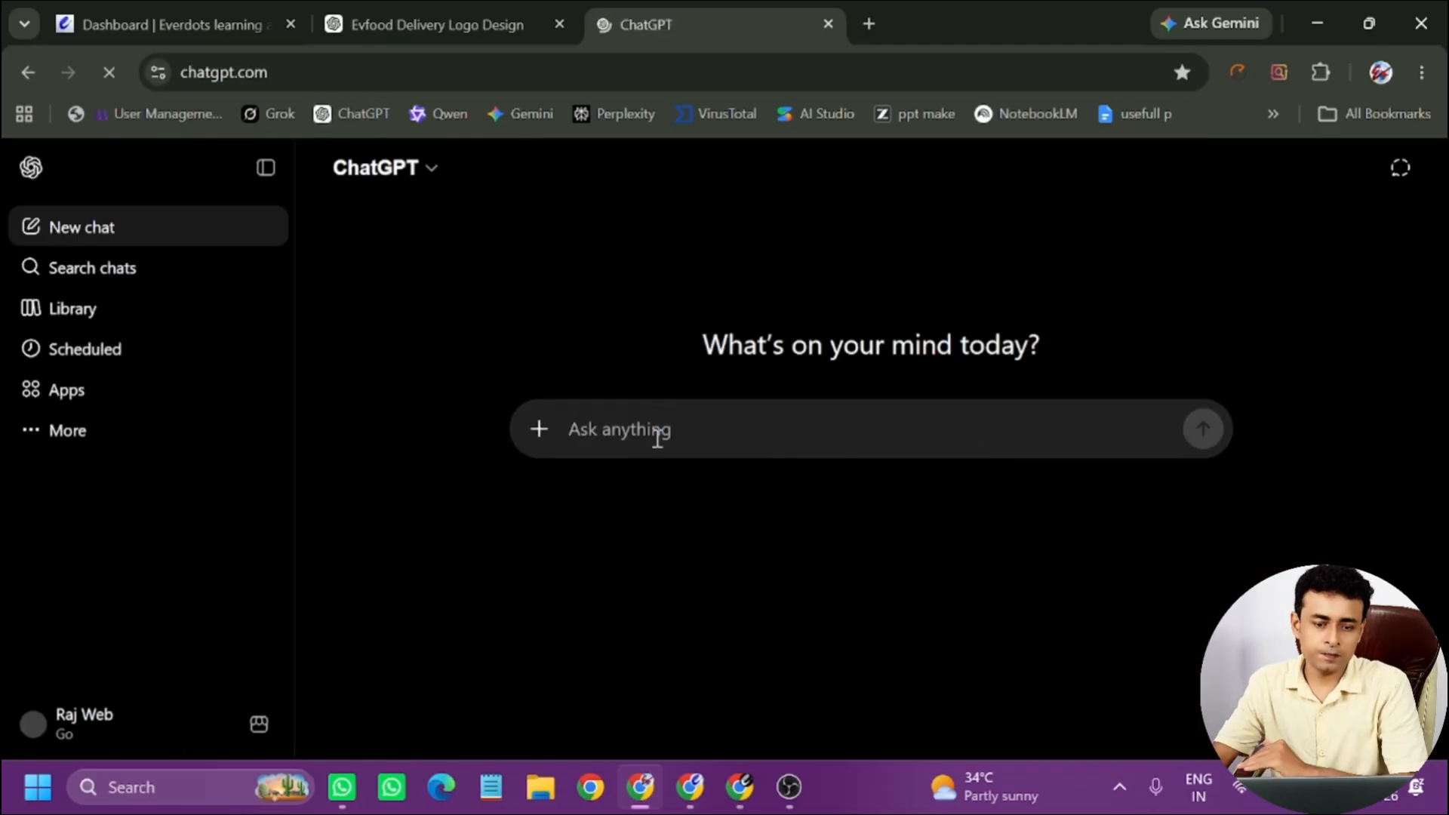
pyautogui.moveTo(656, 438); pyautogui.dragTo(583, 424)
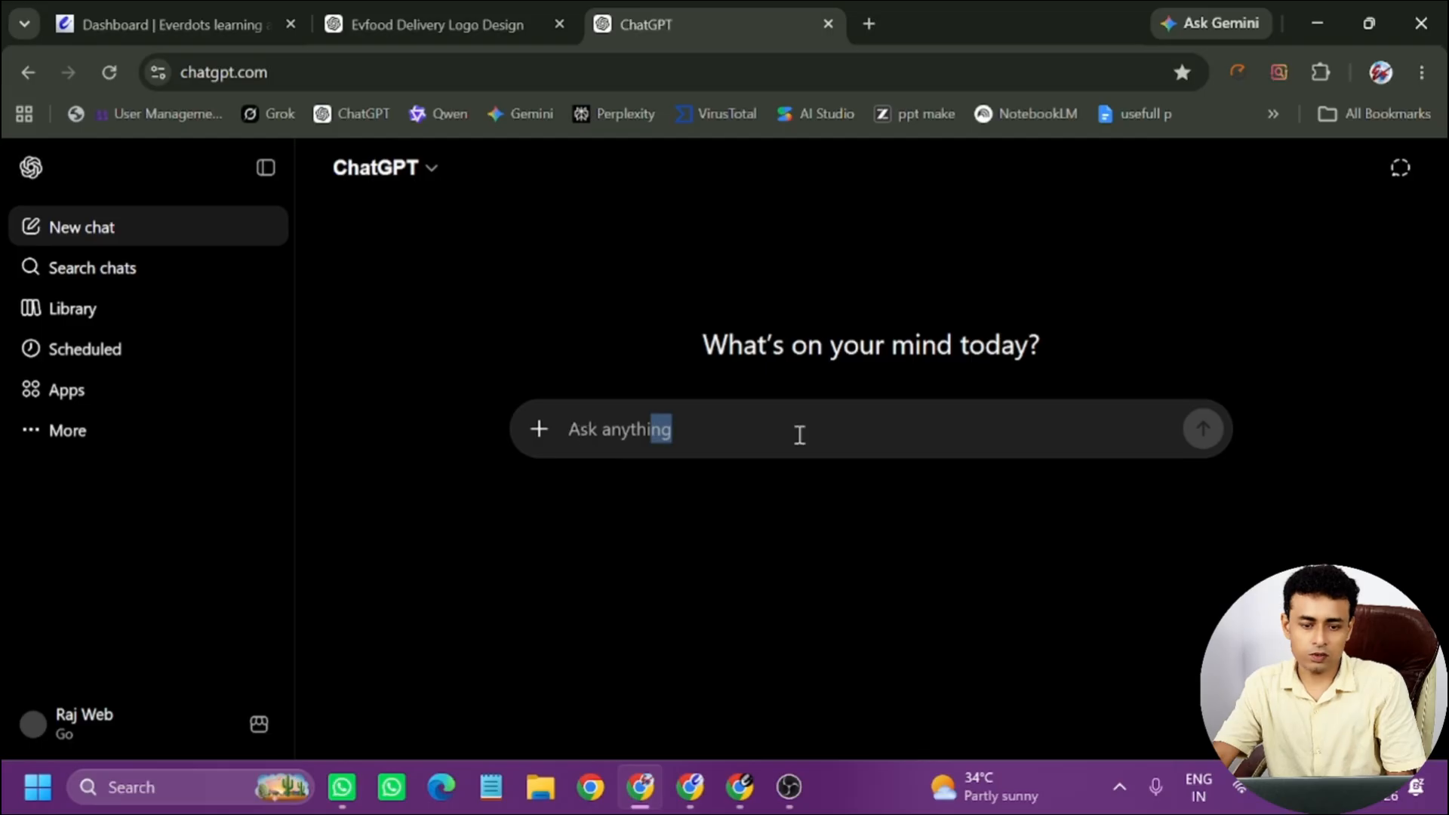
pyautogui.click(641, 430)
pyautogui.hotkey('ctrl', 'v')
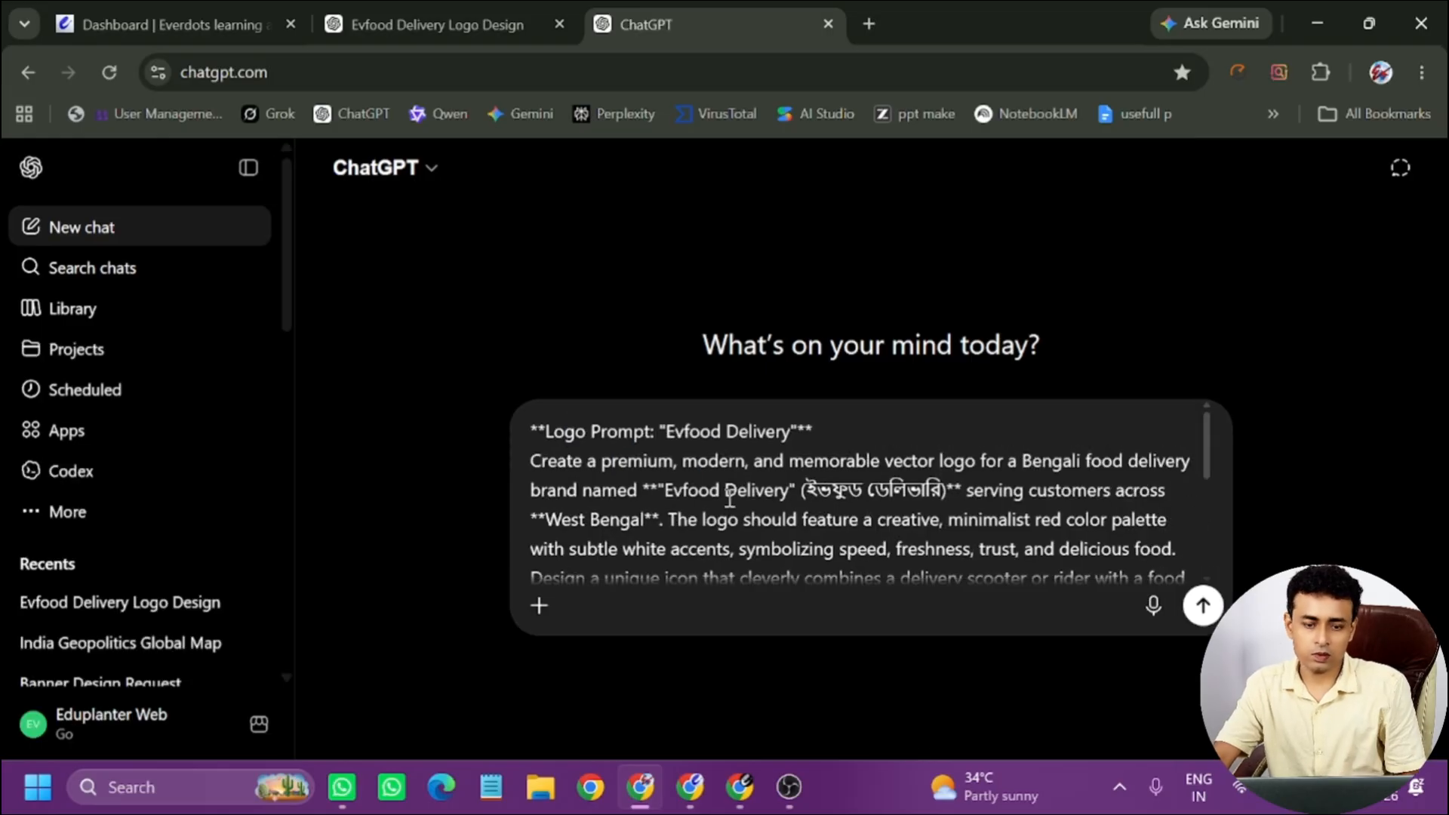
pyautogui.click(1204, 608)
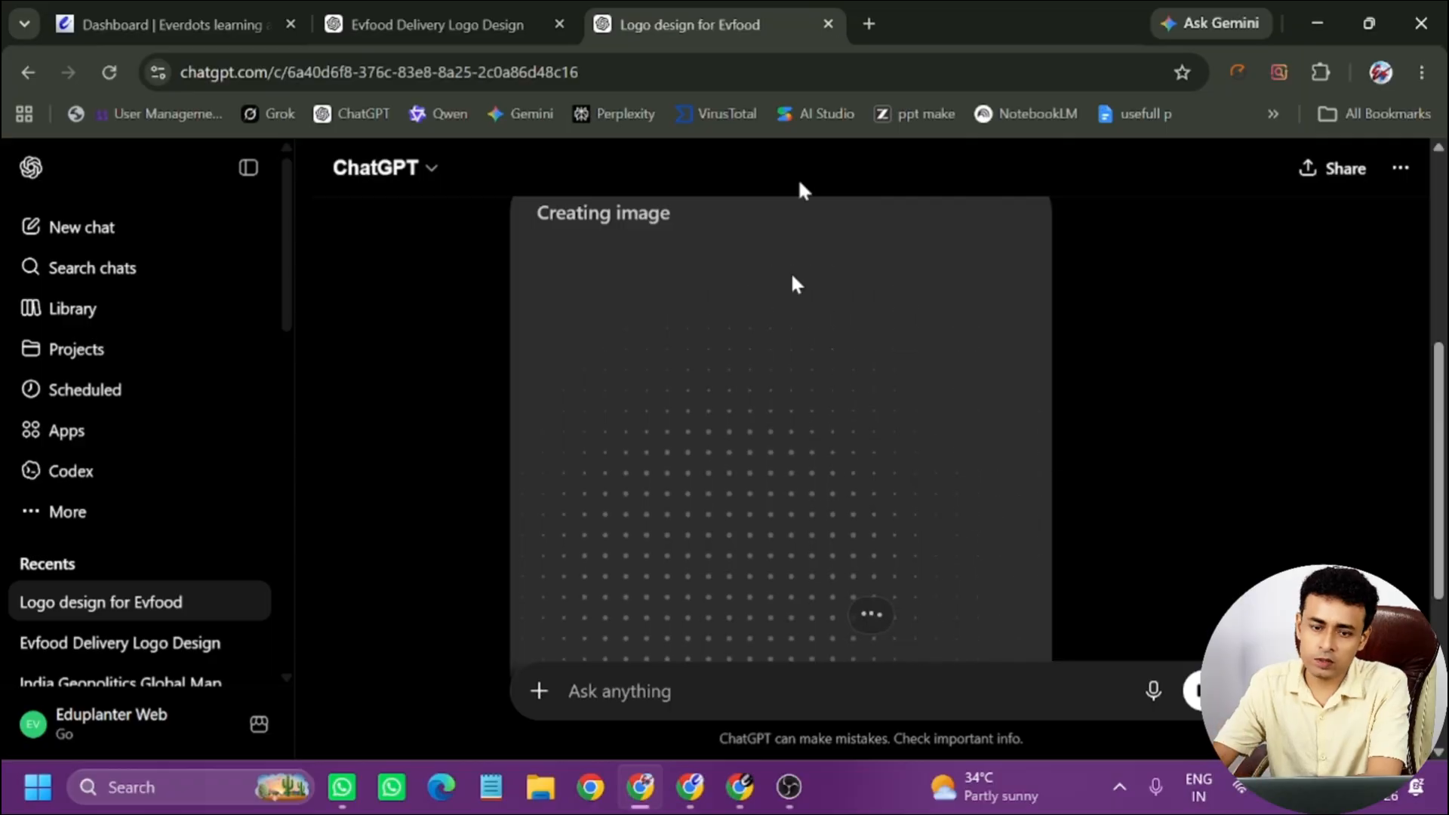
# Search the web for "ideogram" in a new browser tab and open the ideogram.ai site.
pyautogui.click(860, 20)
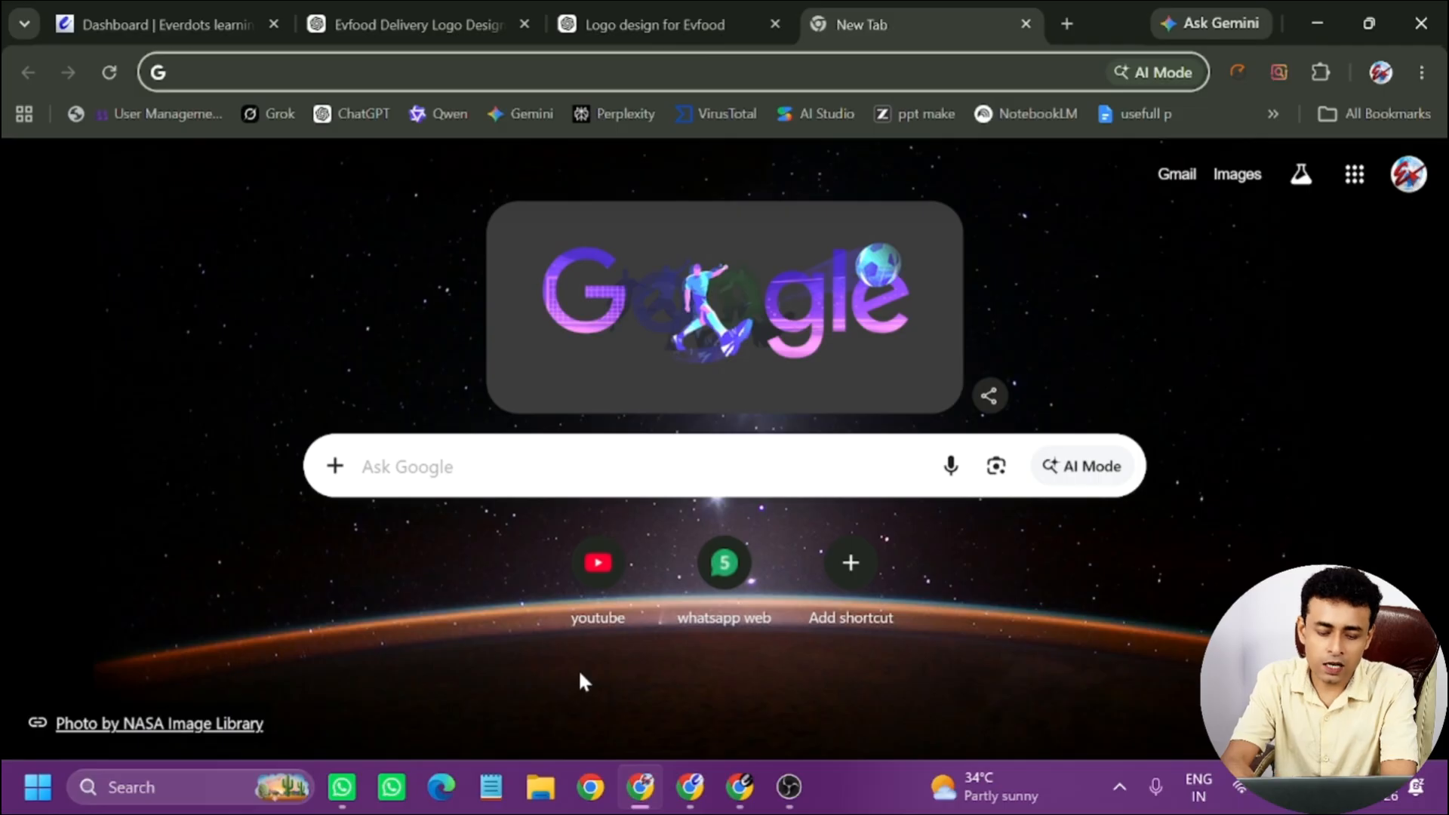
pyautogui.write('ideog')
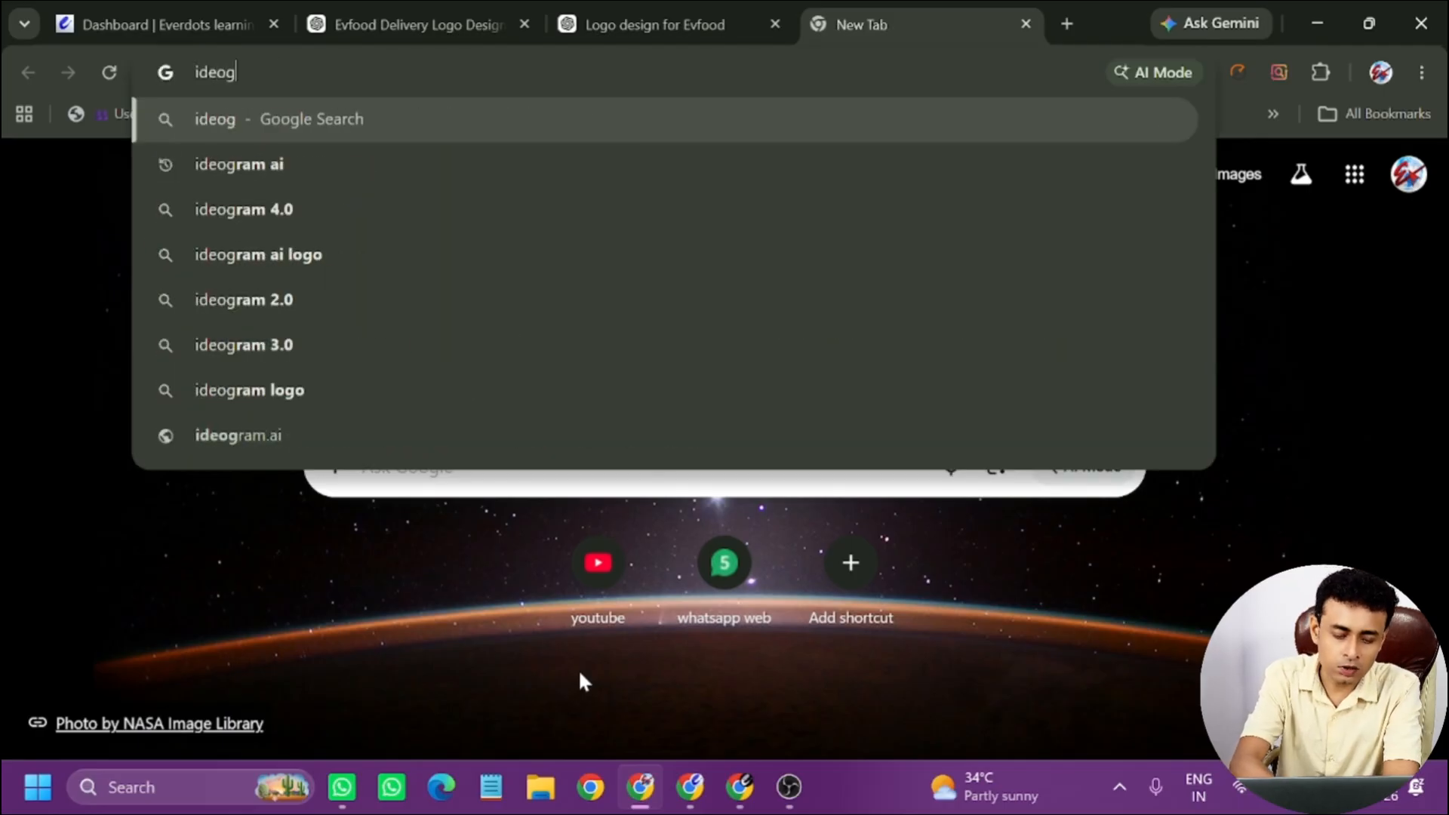
pyautogui.write('ram')
pyautogui.press('Return')
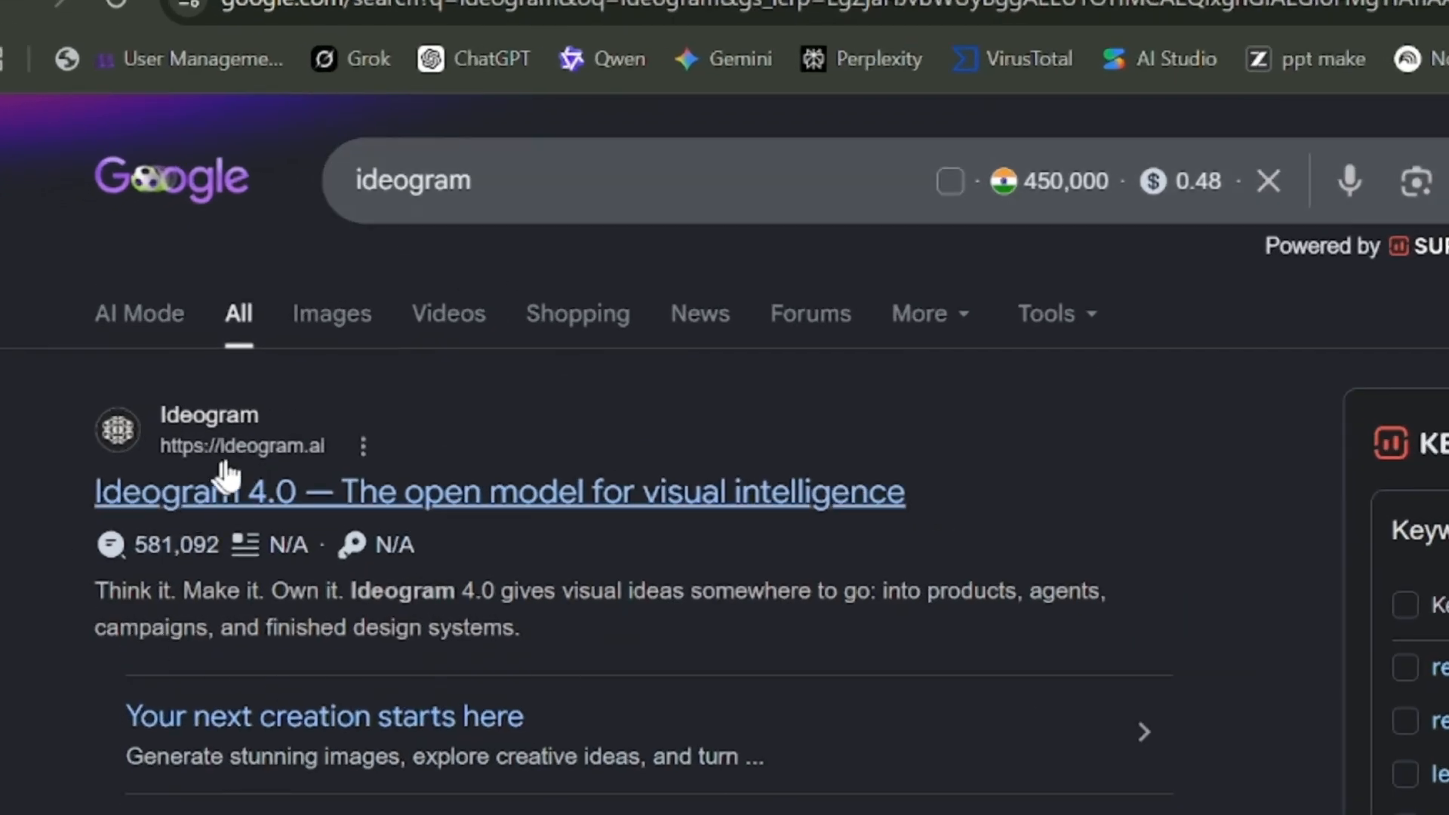
pyautogui.click(233, 506)
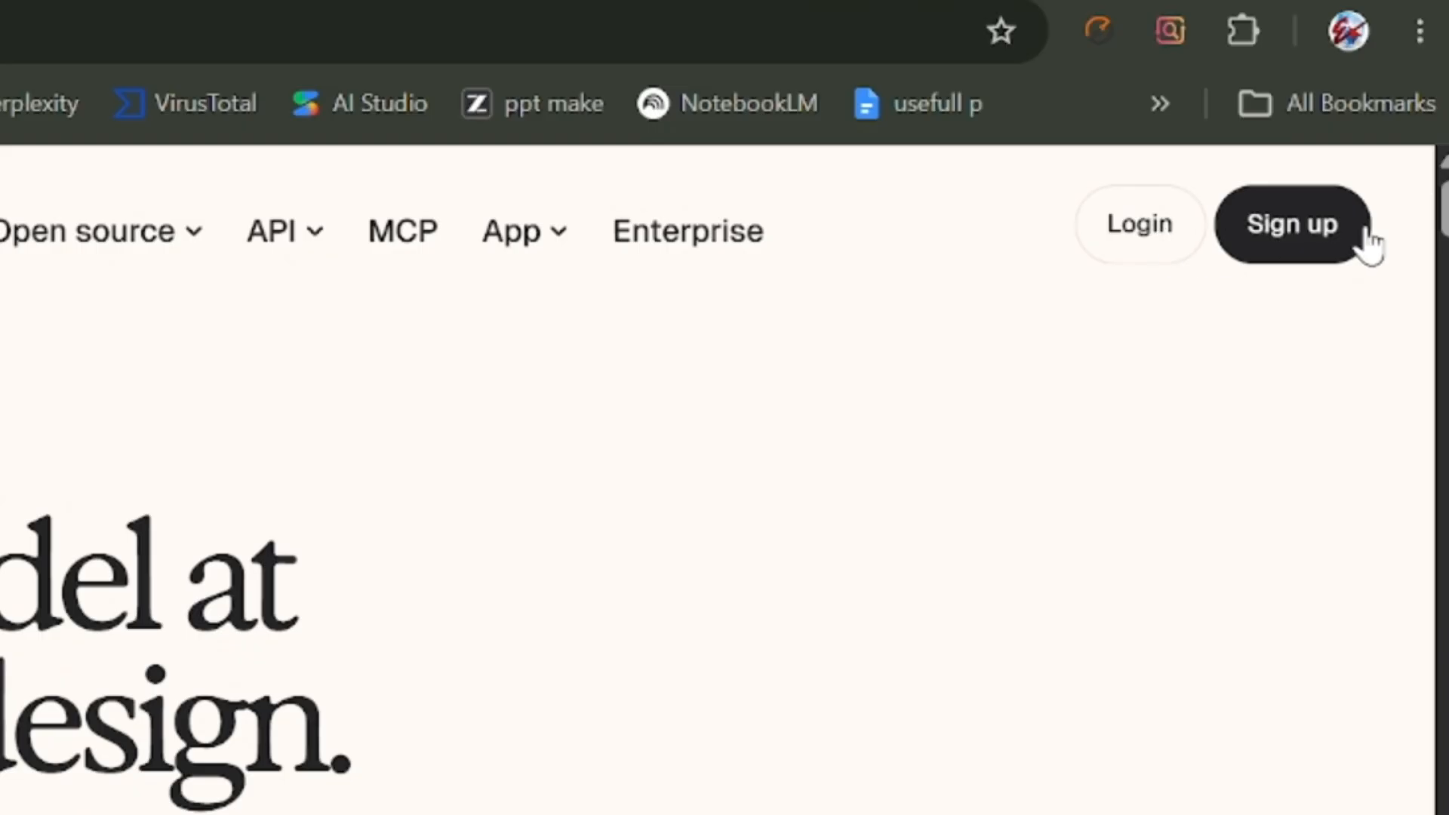
# Sign in to Ideogram with the Google account and dismiss the model 4.0 introduction.
pyautogui.click(1363, 227)
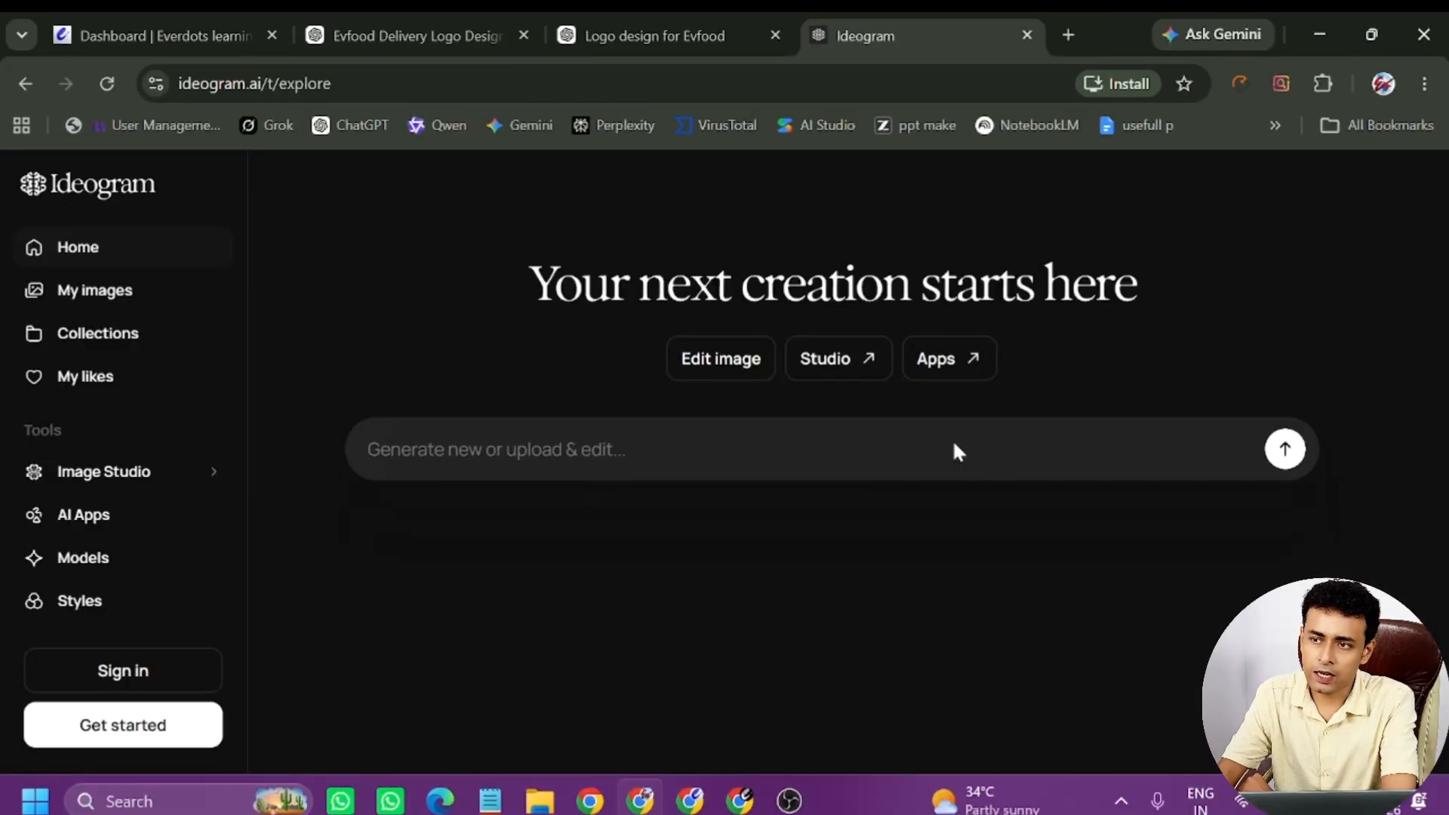
pyautogui.click(955, 451)
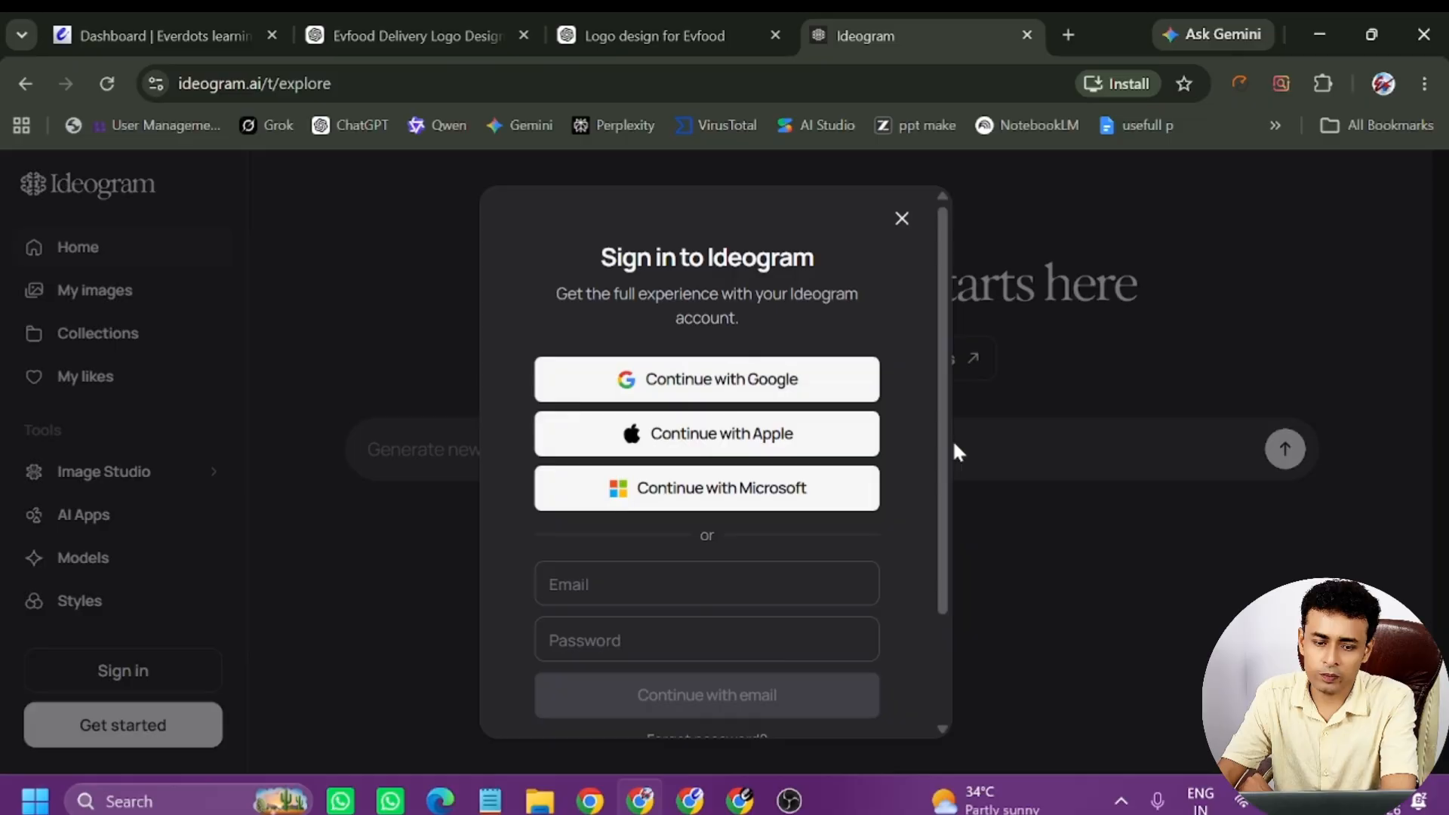
pyautogui.click(704, 384)
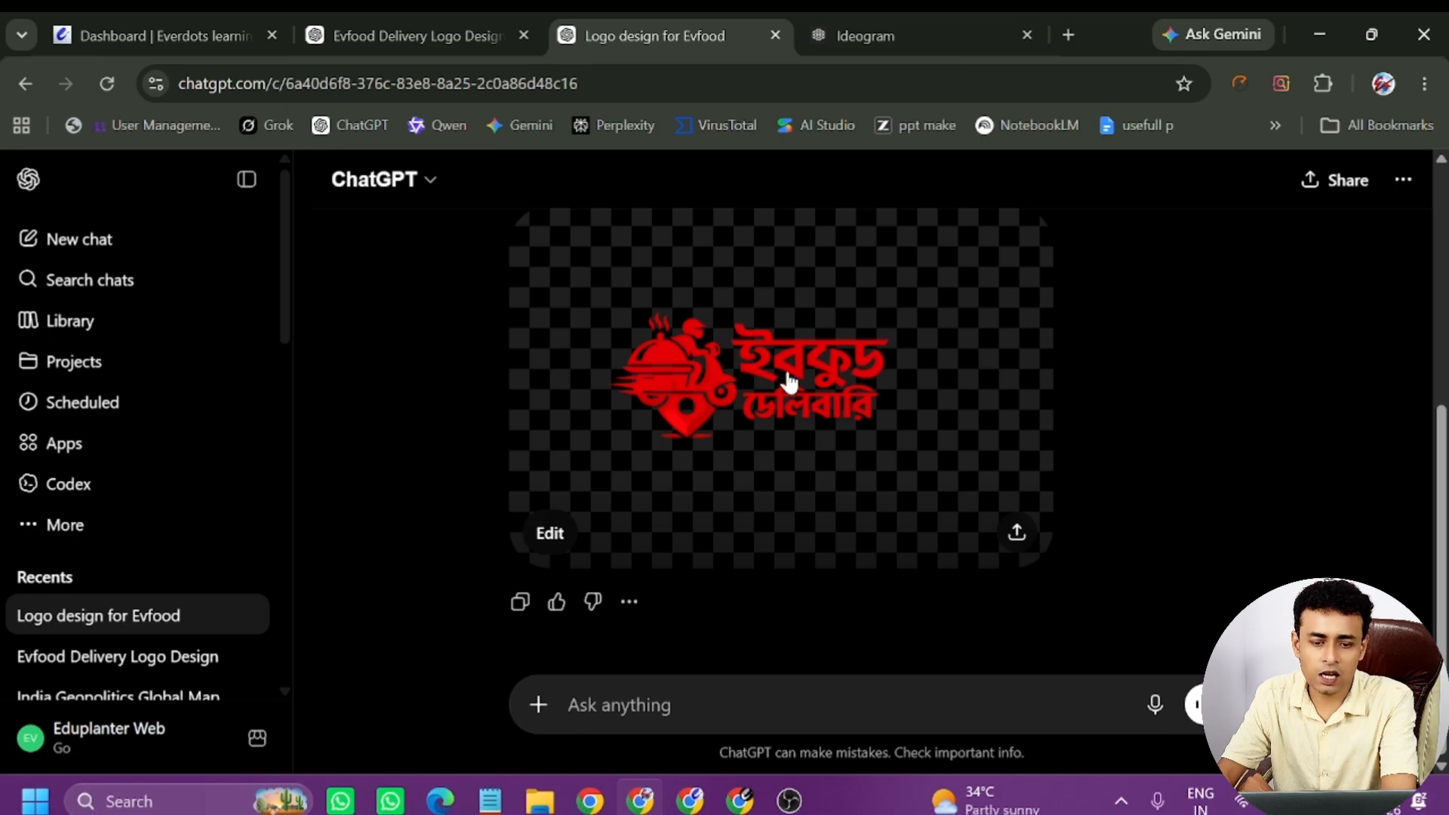
pyautogui.hotkey('ctrl', 'Tab')
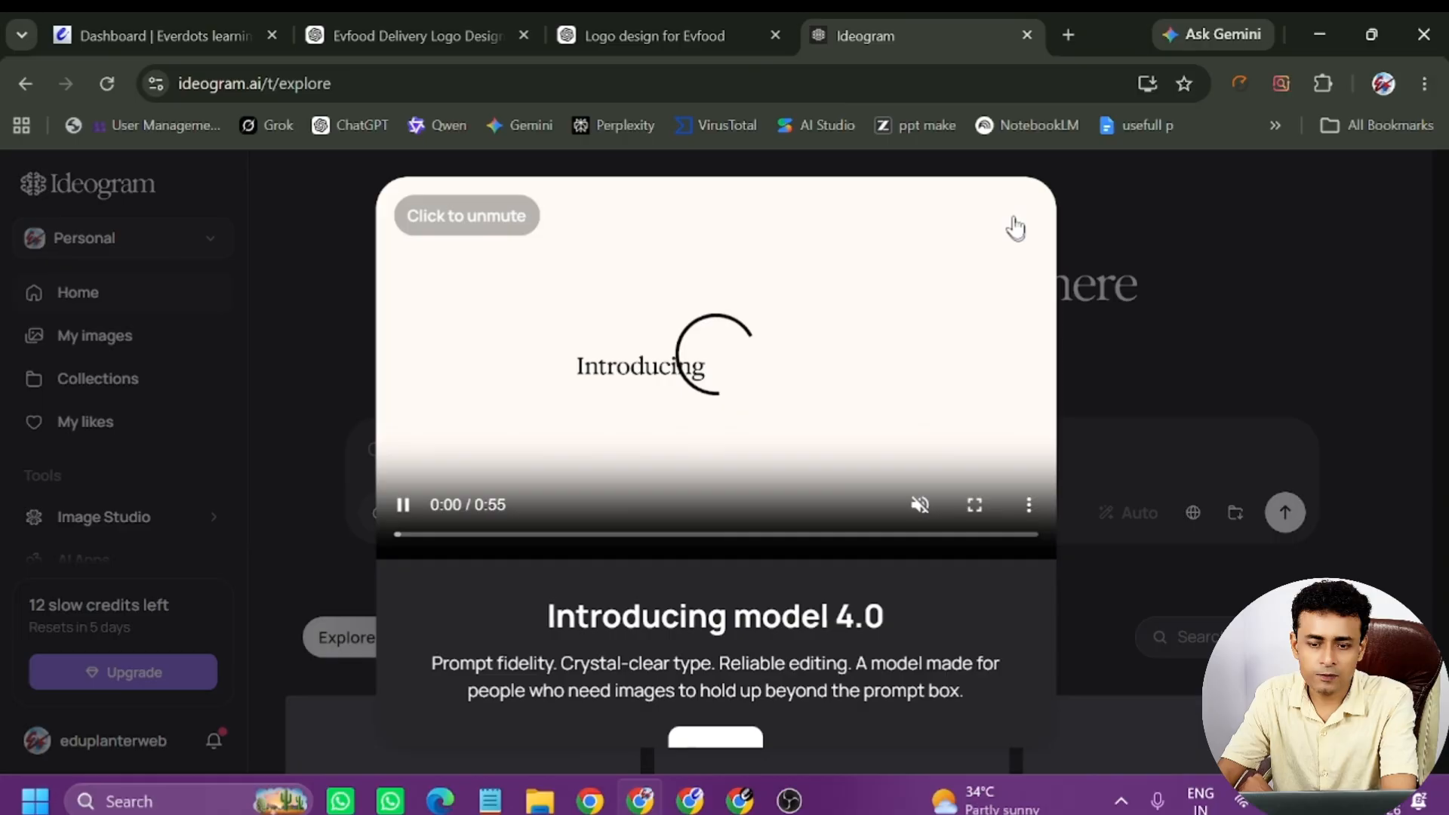
pyautogui.click(1018, 216)
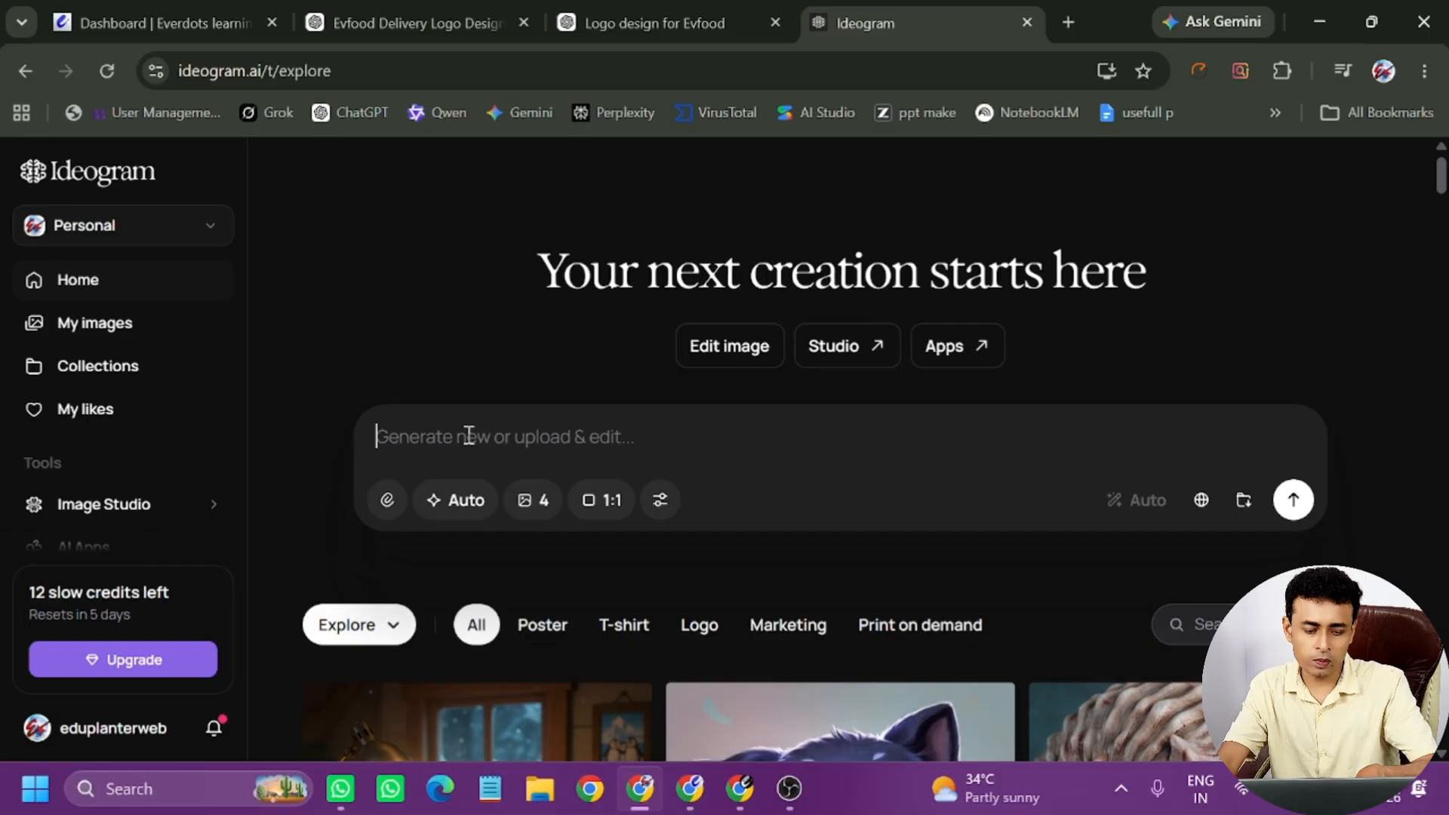
# Enter the "Evfood Delivery" logo prompt with the brand name "EVFOOD ডেলিভারি" and choose Ideogram model 3.0.
pyautogui.write('Logo Prompt: "Evfood Delivery" Create a premium, modern, and memorable vector logo for a Bengali food delivery brand named "Evfood Delivery" (EVFOOD ডেলিভারি) serving customers across West Bengal. The logo should feature a creative, minimalist red color palette with subtle white accents, symbolizing speed, freshness, trust, and delicious food. Design a unique icon that cleverly combines a delivery scooter or rider with a food cloche, steaming bowl, or location pin to represent fast food delivery. Use bold, clean Bengali typography with the brand name "EVFOOD ডেলিভারি" as the primary text, ensuring it is highly legible and visually balanced with the icon. The overall style should be flat, scalable, premium, and suitable for mobile apps, websites, delivery bags, uniforms, packaging, and social media, with a strong, recognizable identity that instantly communicates "West Bengal\'s trusted food delivery service." Use a white or transparent background, crisp vector lines, modern branding aesthetics, and a professional, award-winning logo design.')
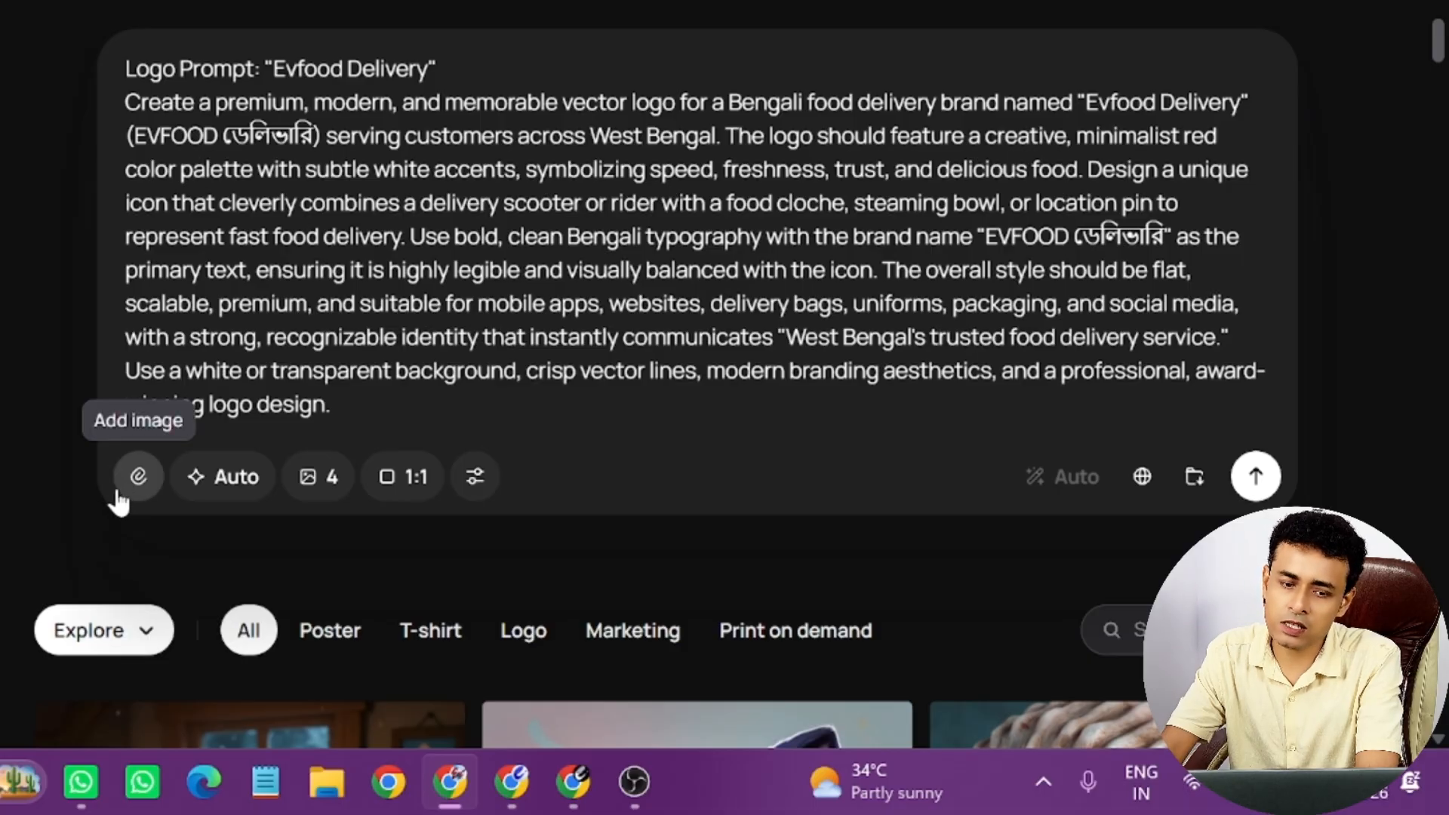
pyautogui.click(224, 482)
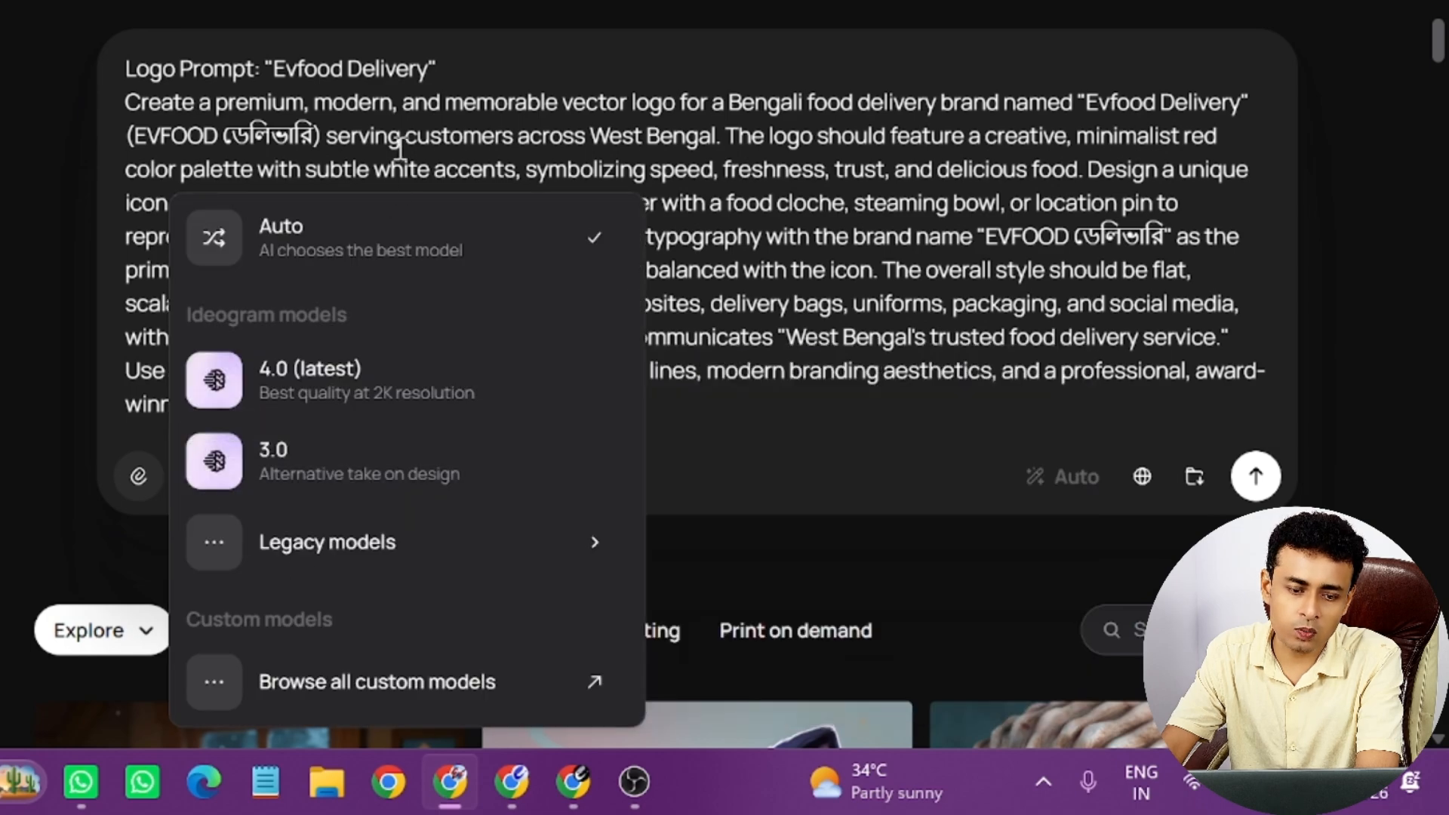
pyautogui.moveTo(420, 577)
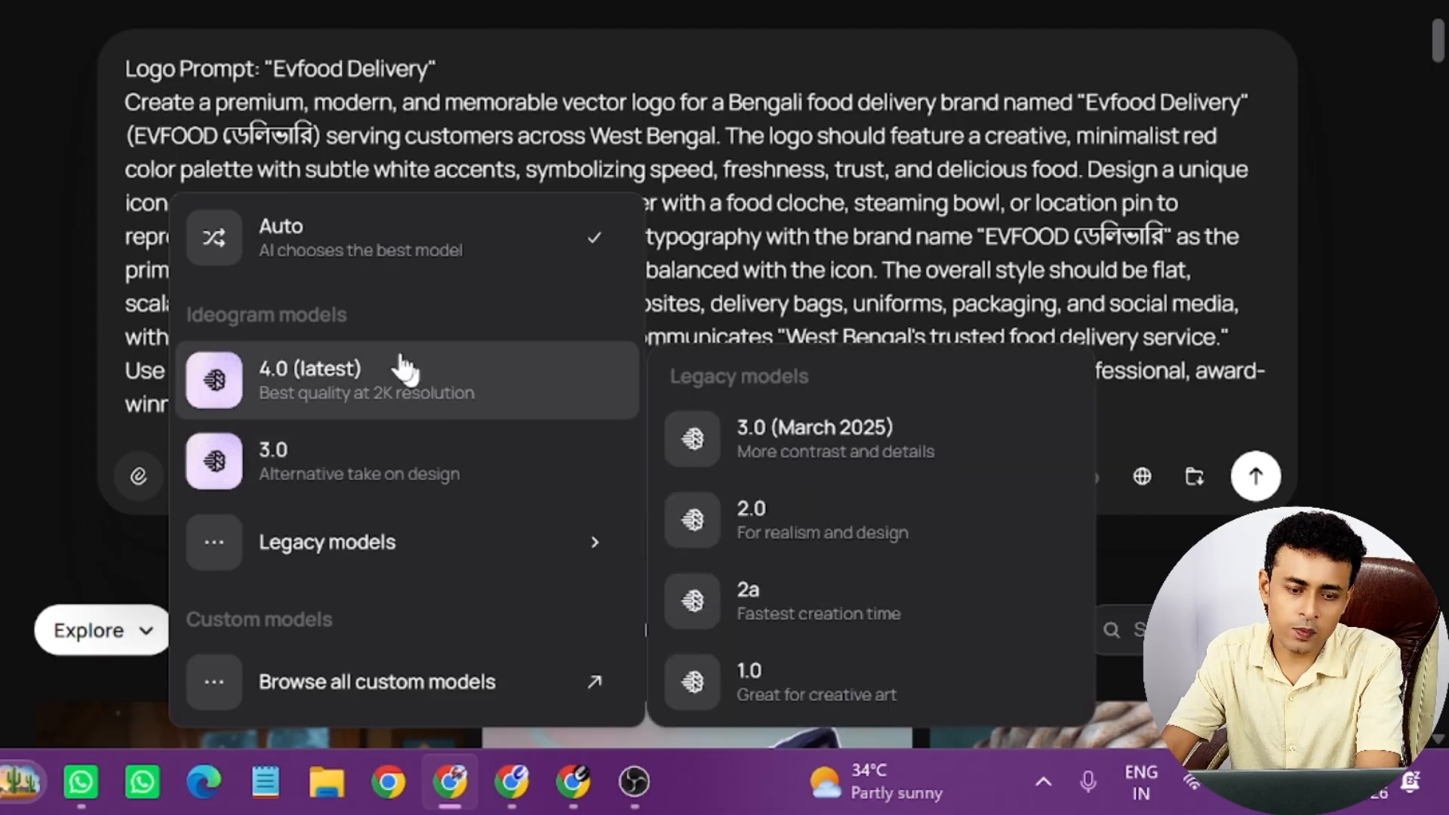
pyautogui.moveTo(320, 545)
pyautogui.click(349, 477)
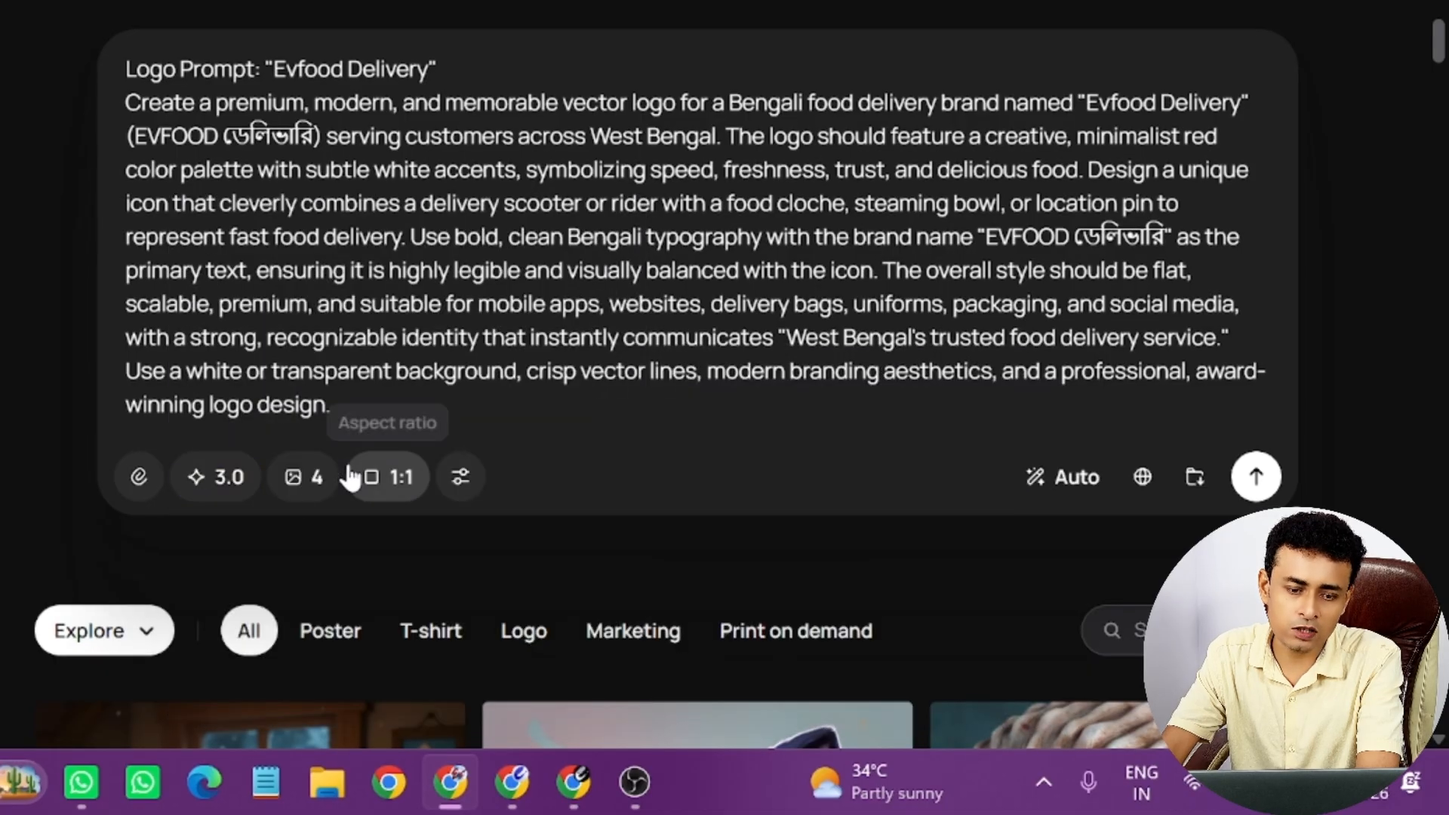
# Check the image count, render speed and aspect ratio options for the generation.
pyautogui.click(317, 489)
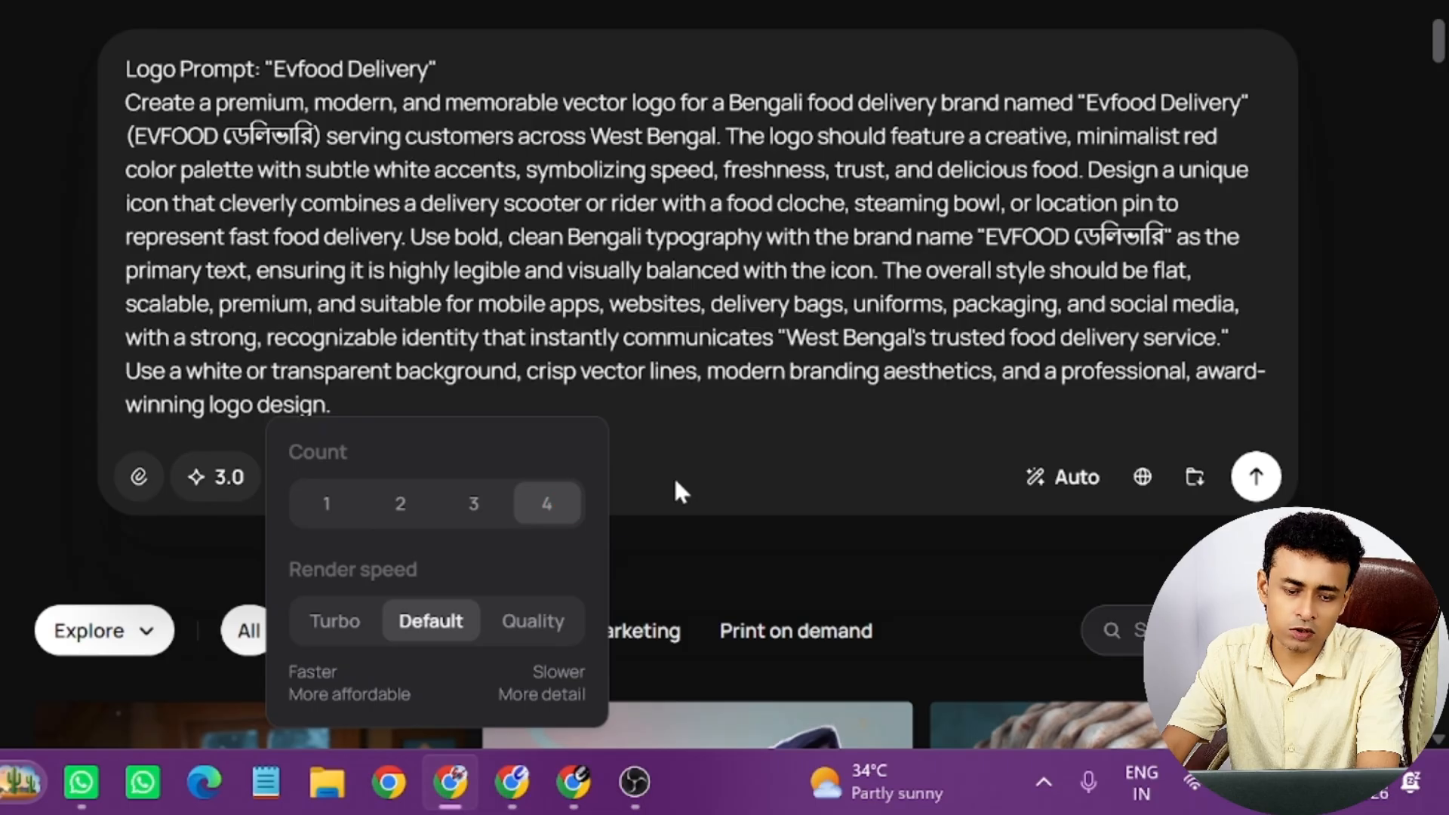
pyautogui.click(736, 462)
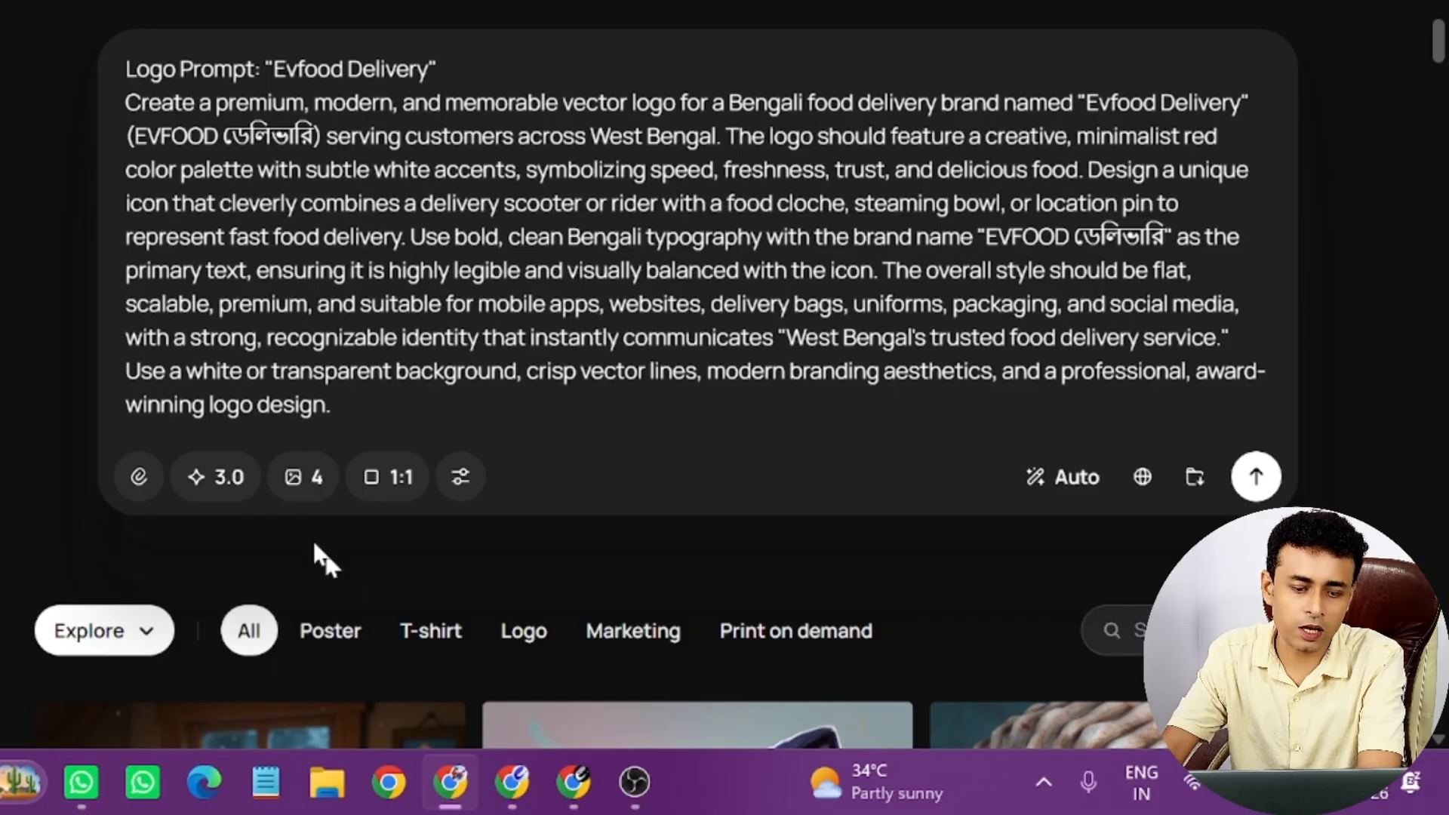
pyautogui.click(398, 476)
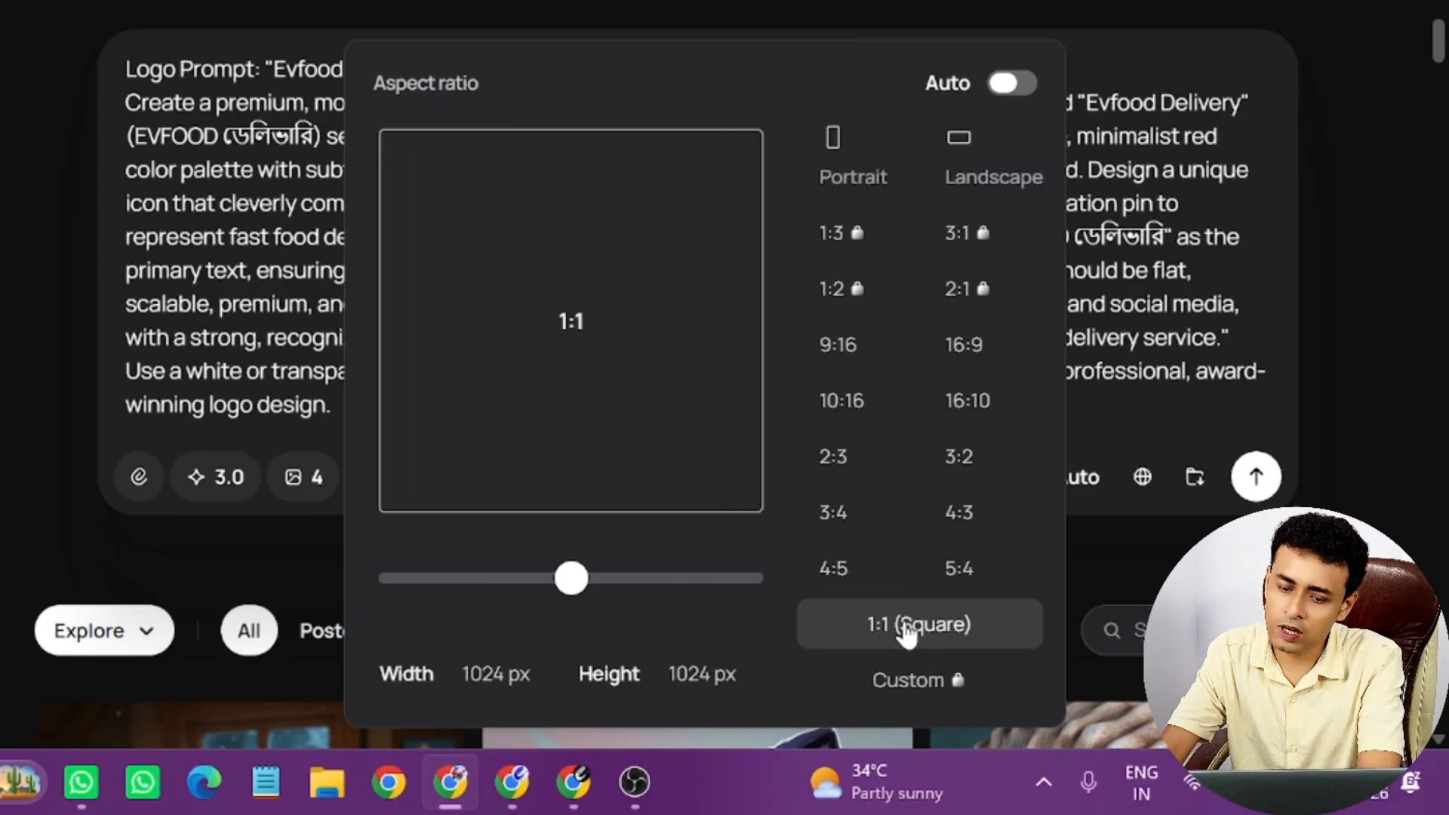
pyautogui.click(1363, 240)
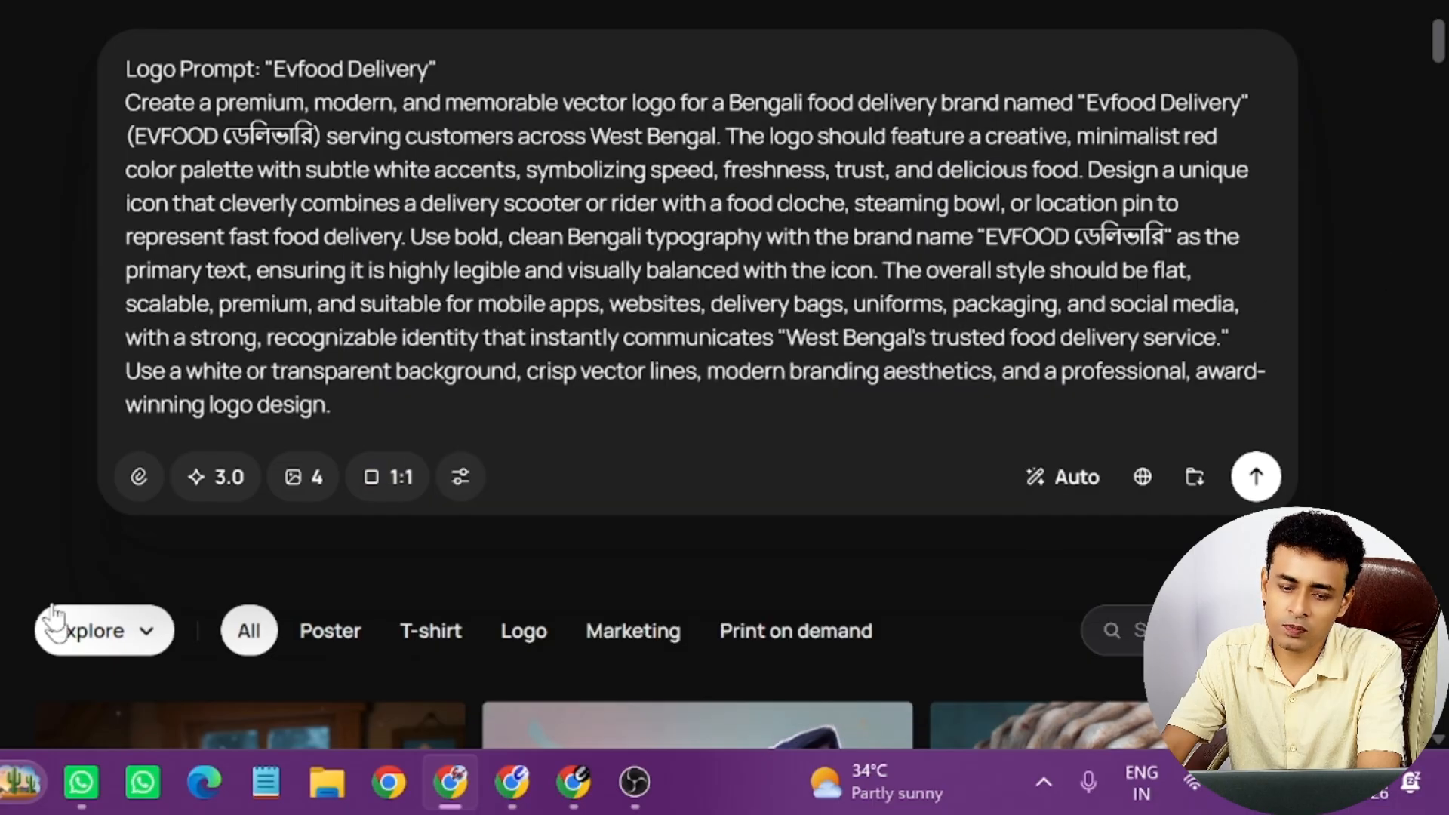
# Apply the Melon color palette to the logo generation.
pyautogui.click(459, 479)
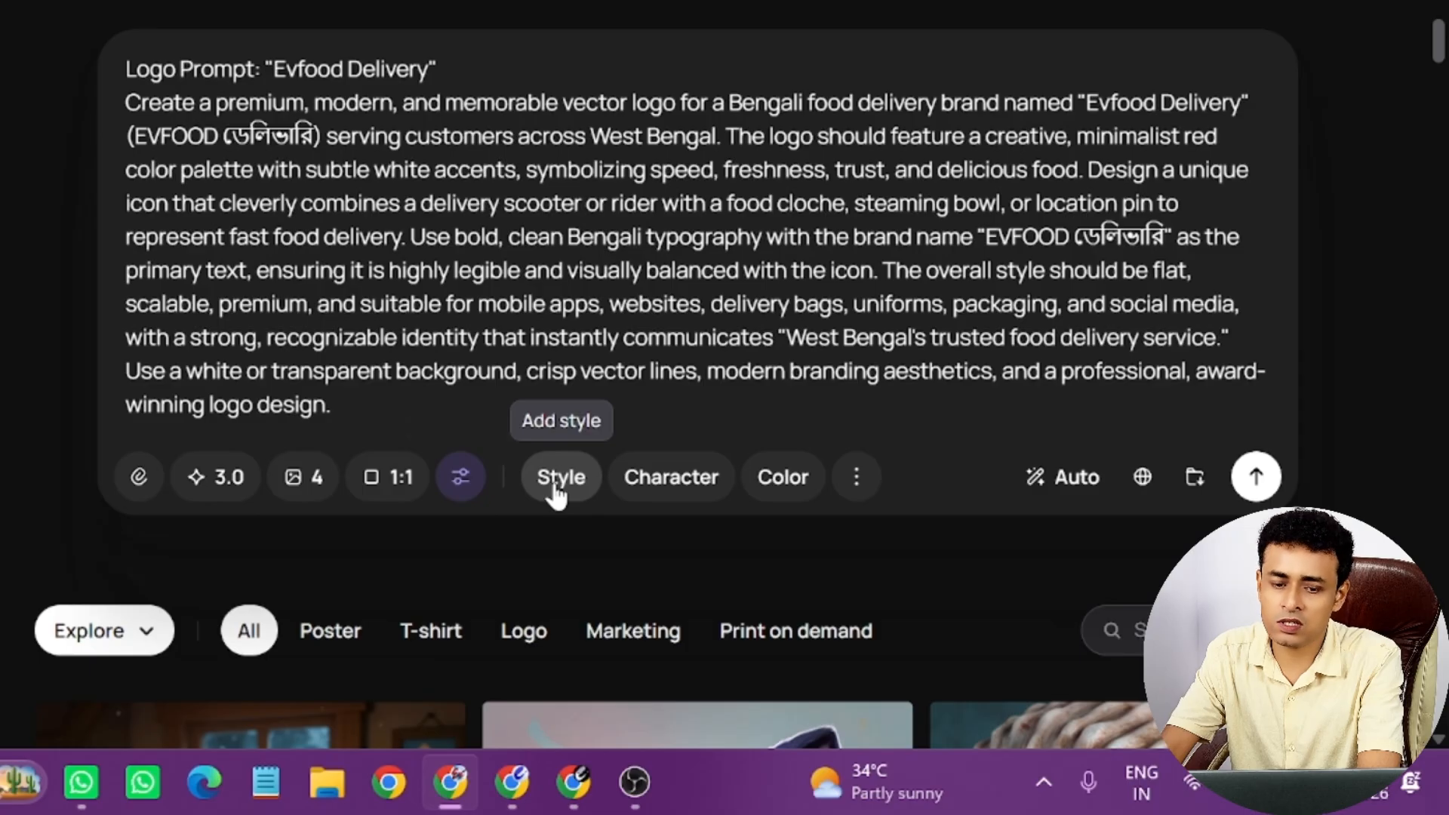
pyautogui.click(793, 498)
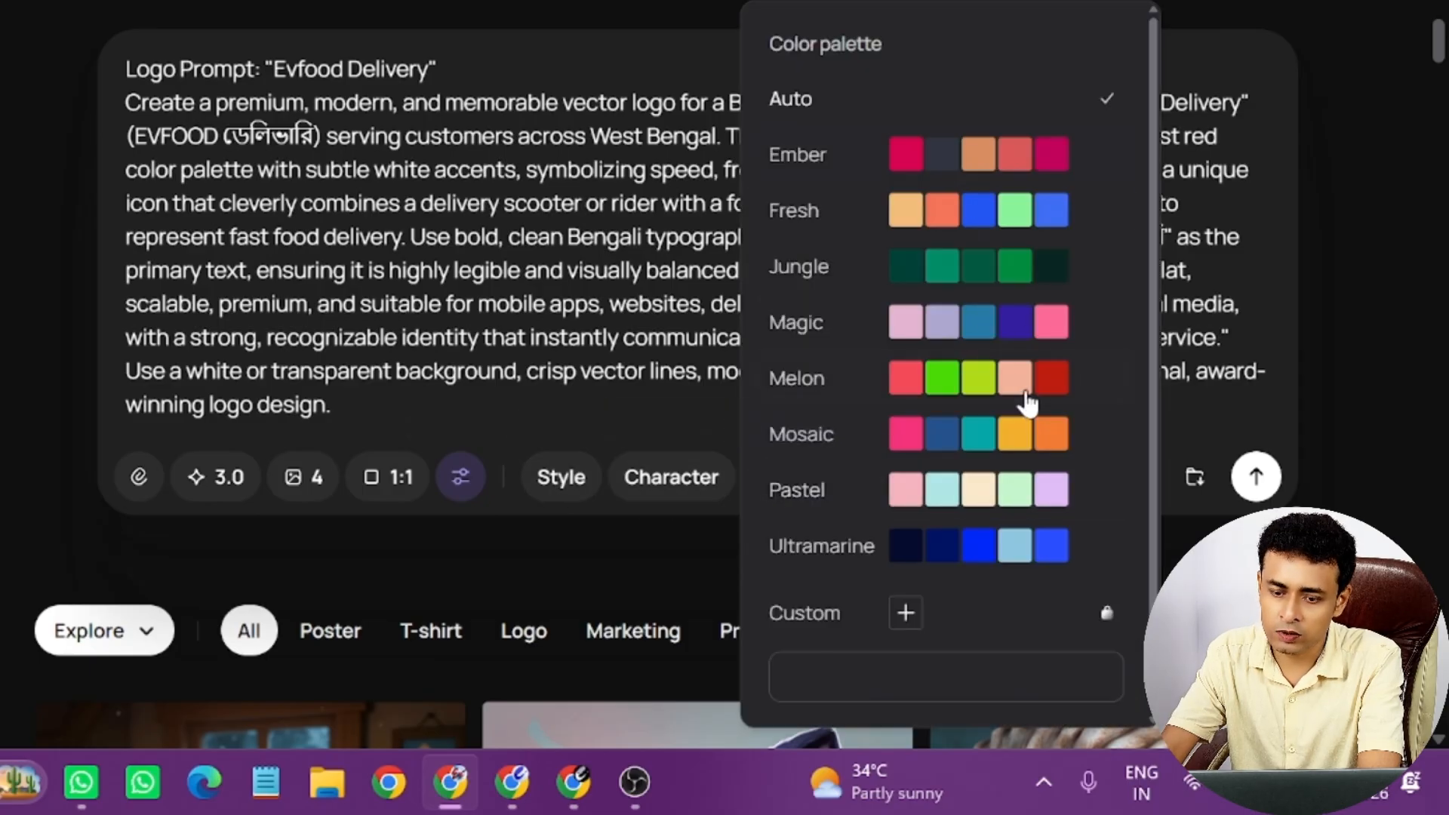
pyautogui.click(1019, 381)
# Turn Magic Prompt off for the logo generation.
pyautogui.click(1060, 479)
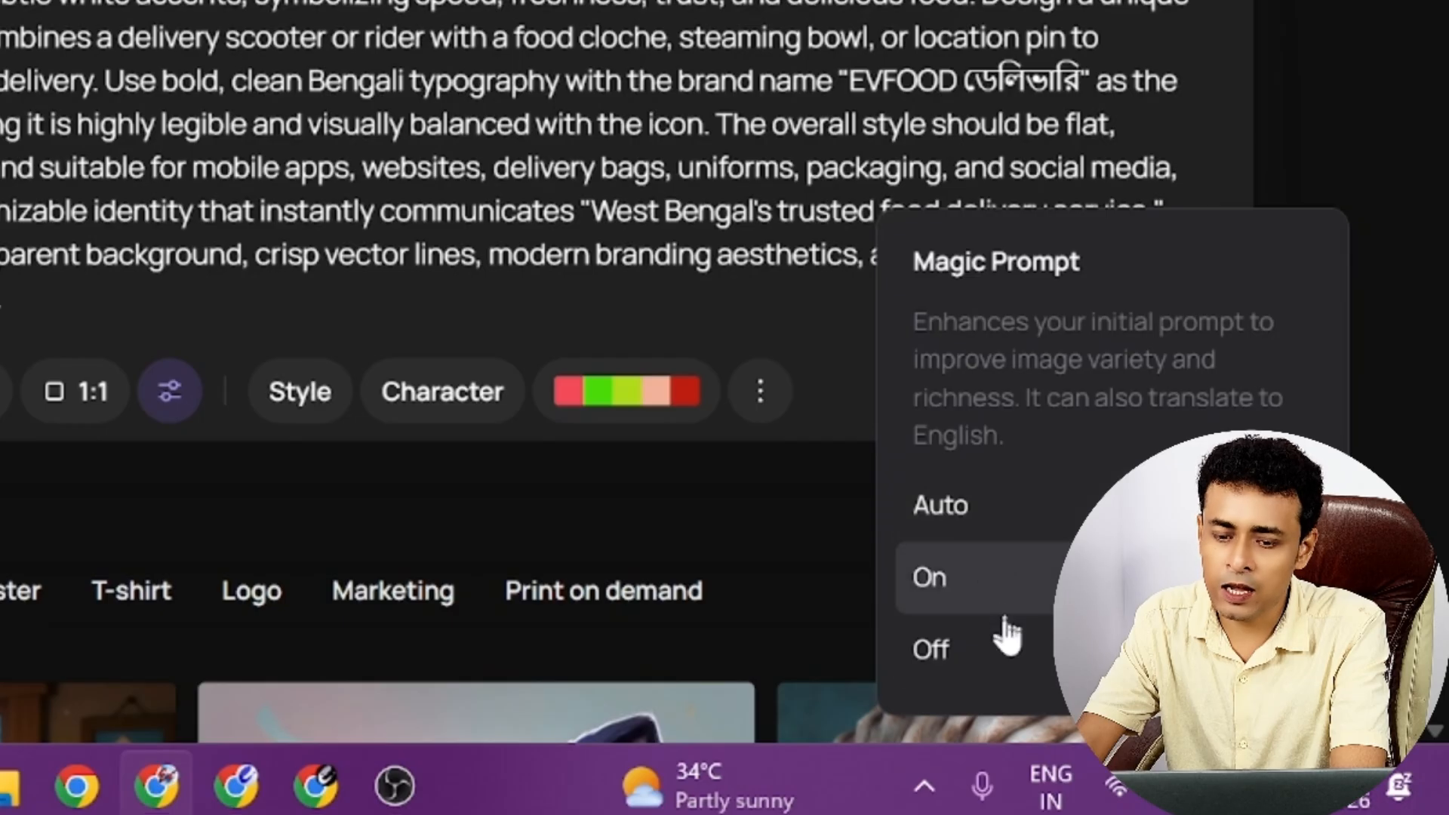
pyautogui.click(1003, 653)
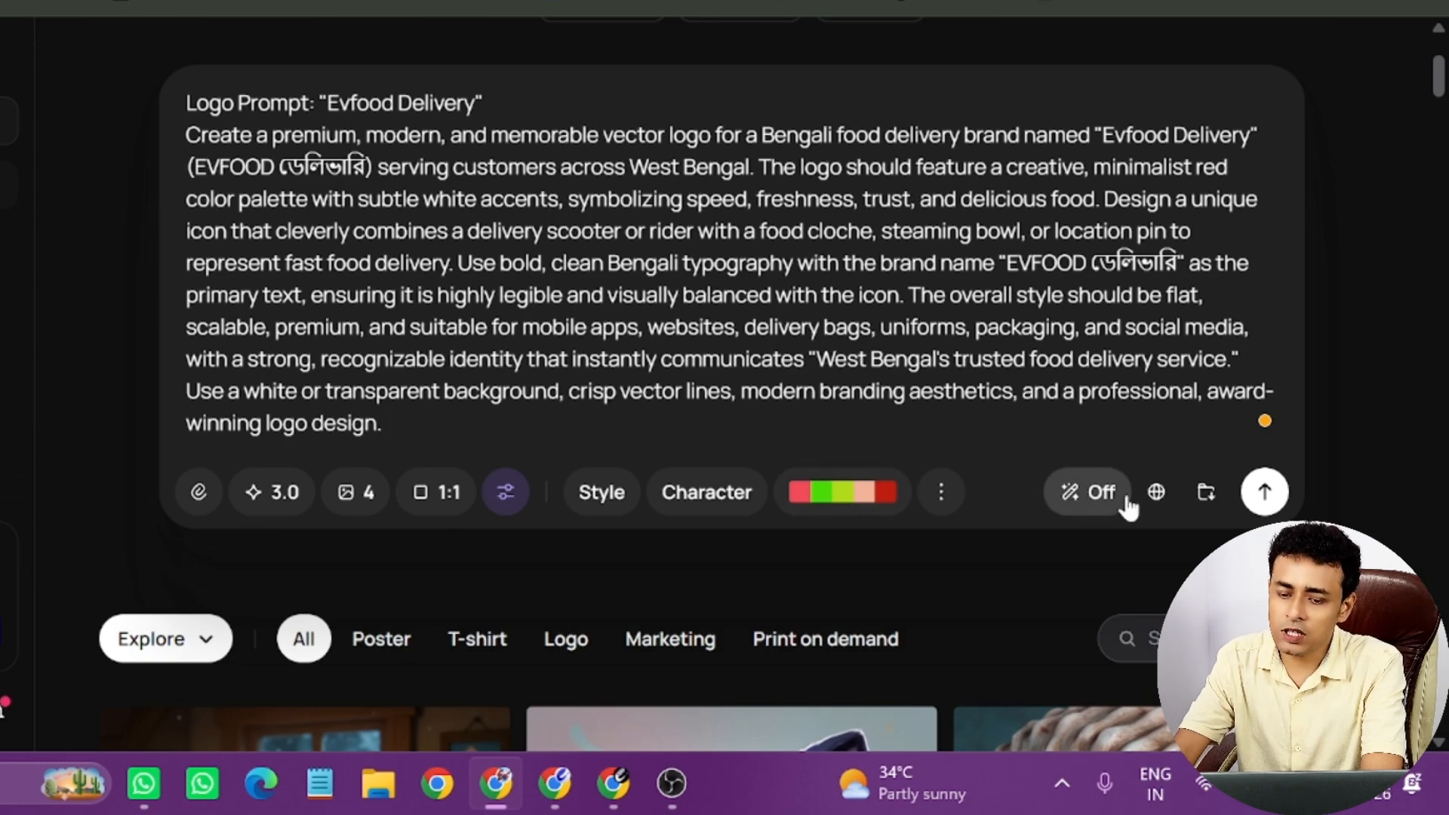
pyautogui.click(1098, 494)
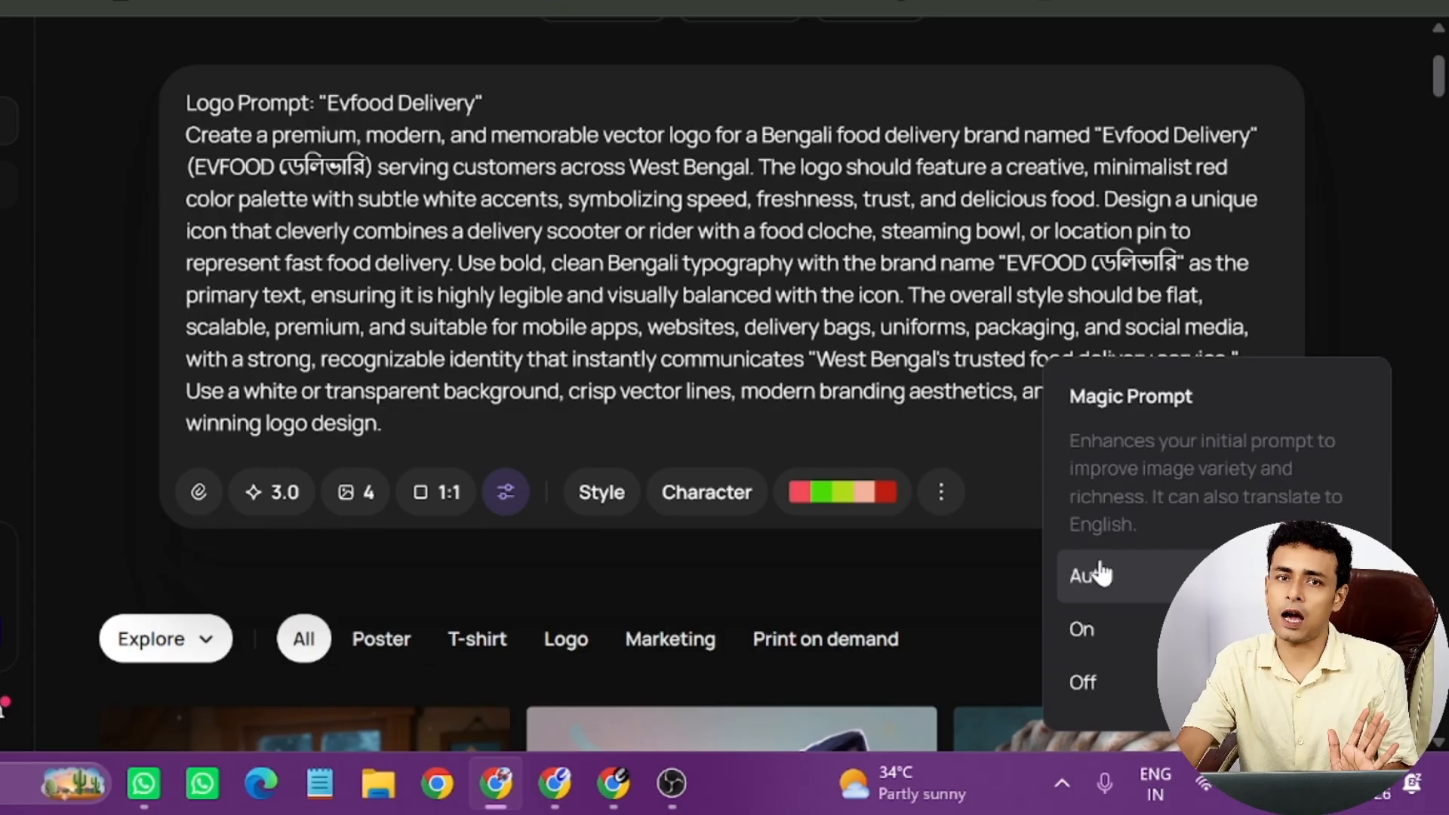
pyautogui.click(1206, 281)
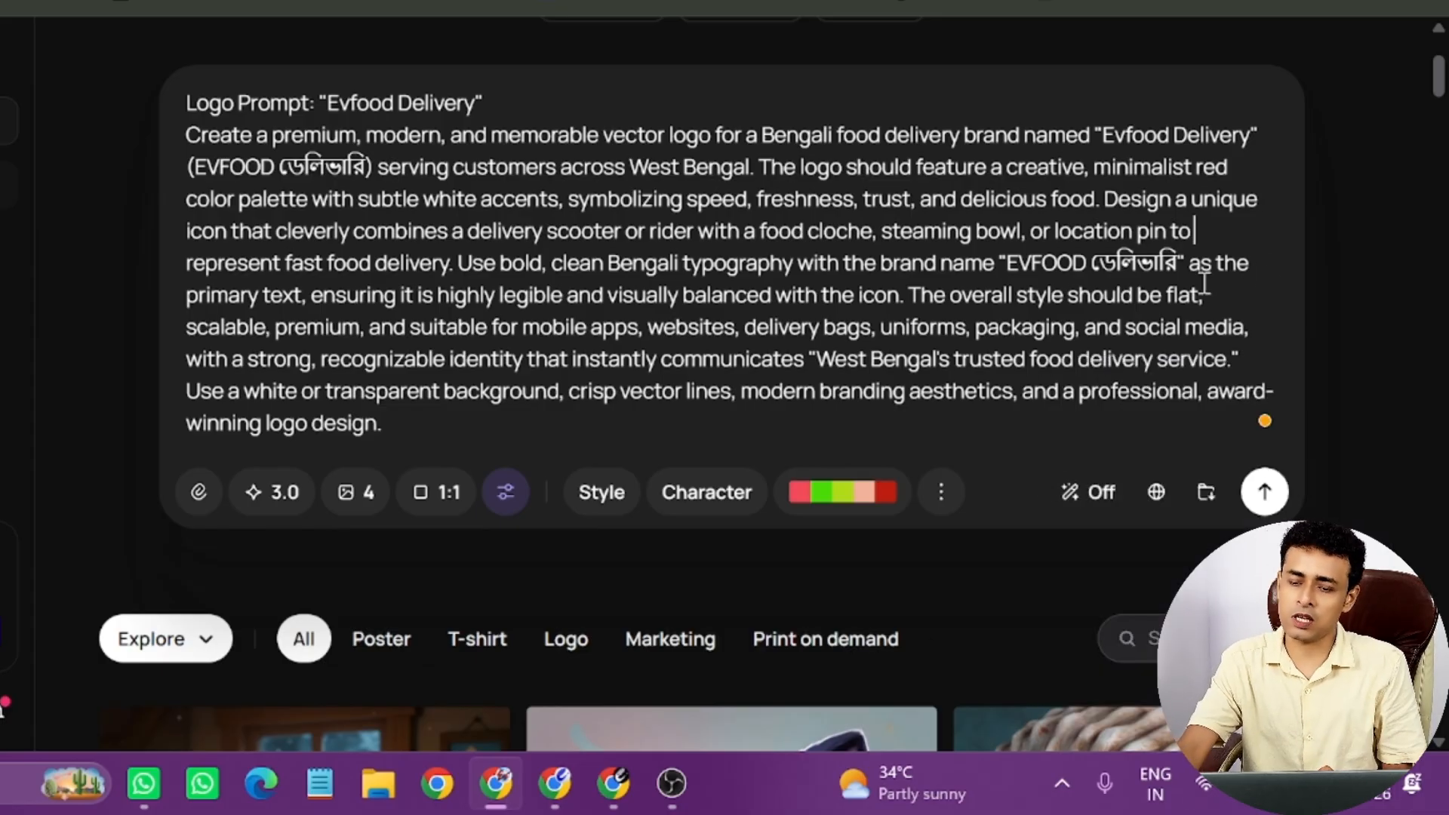
# Check the visibility options and generate the Evfood Delivery logos.
pyautogui.click(1156, 494)
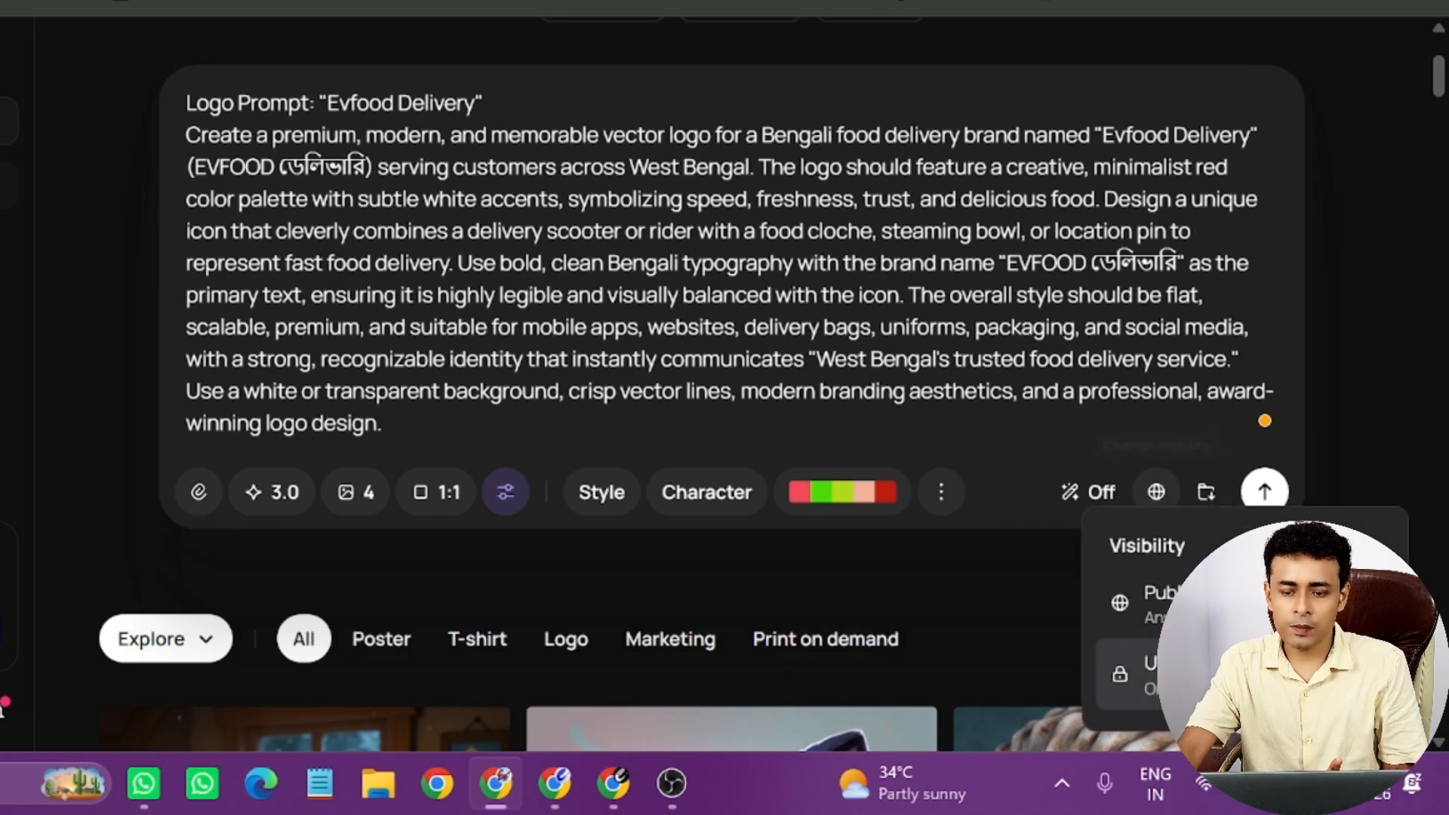
pyautogui.click(1398, 384)
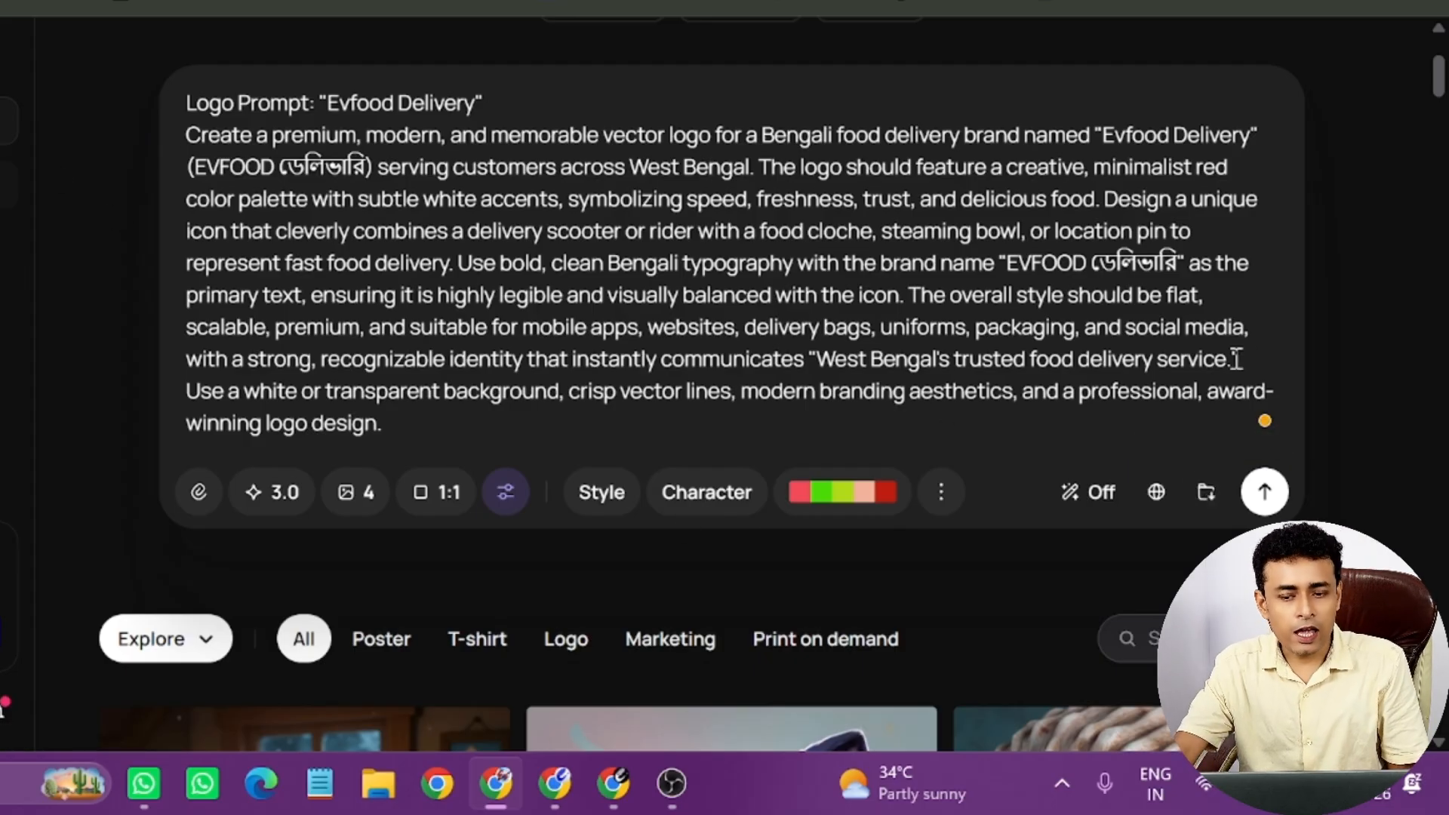
pyautogui.click(1264, 492)
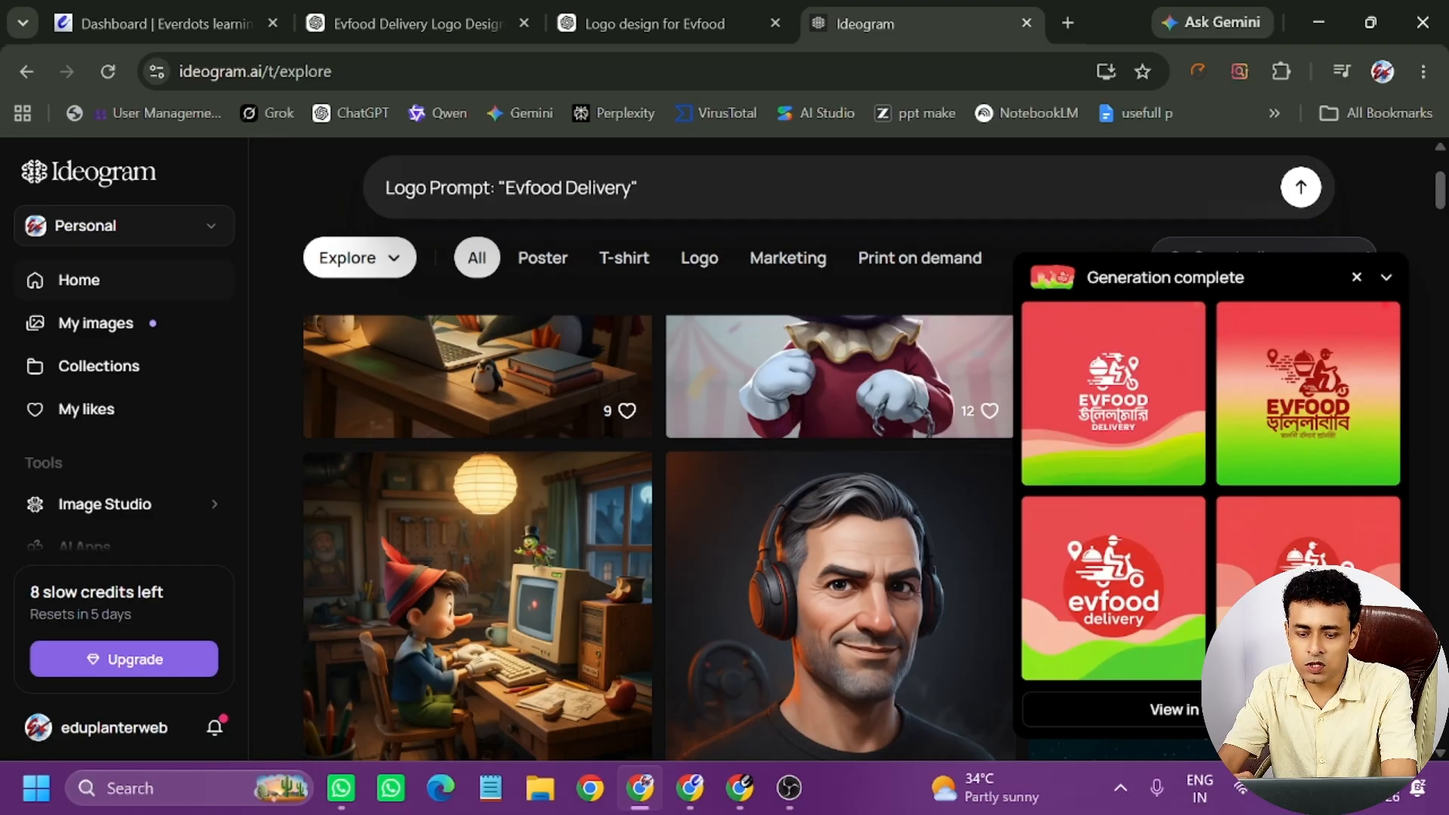
# Open the generated logo with "evfood delivery" in a red circle and remove its background.
pyautogui.click(1110, 573)
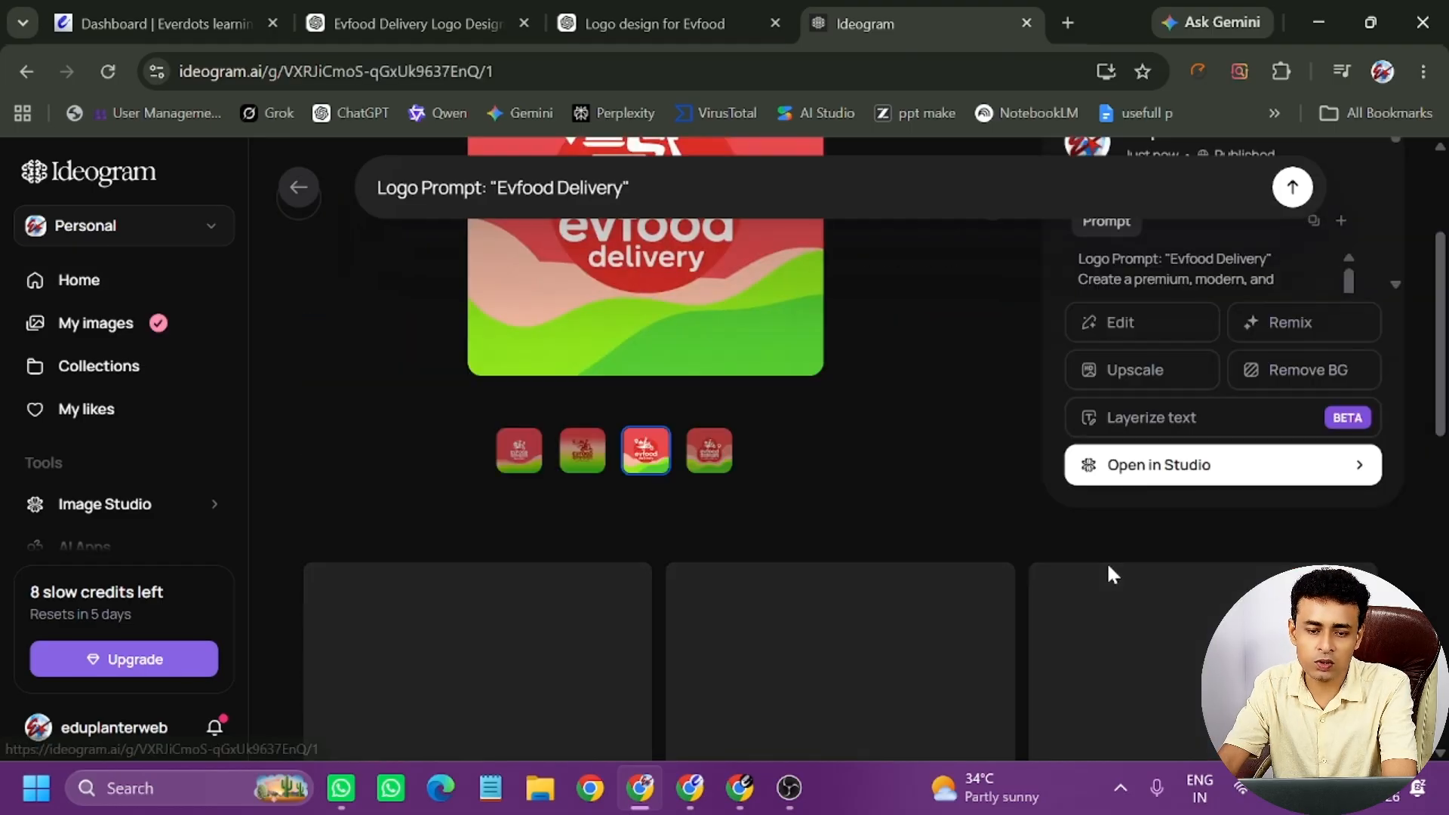
pyautogui.scroll(3, 935, 414)
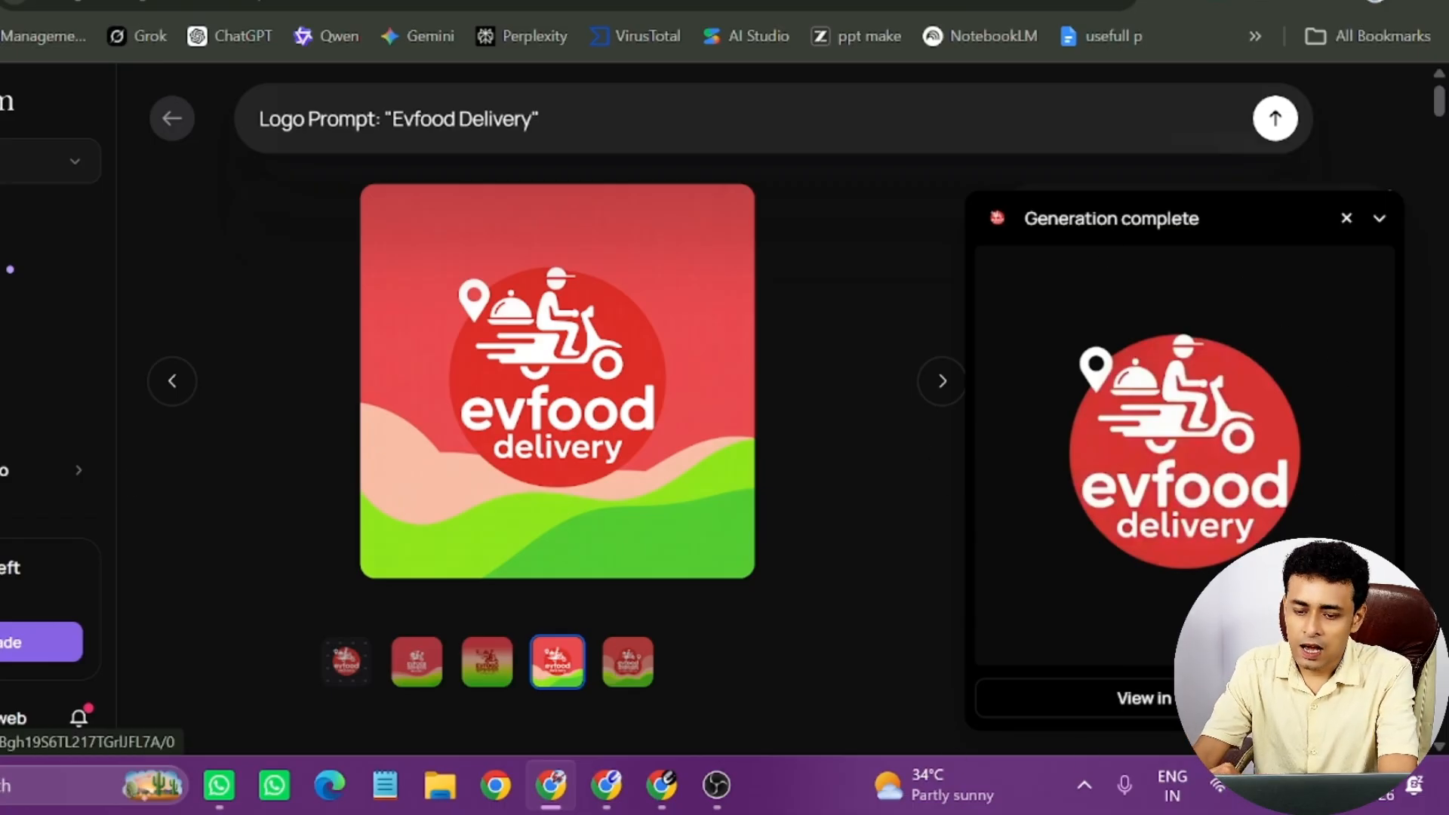
# Look through the related logo designs listed below the generated logo.
pyautogui.scroll(-5, 572, 452)
pyautogui.scroll(5, 440, 485)
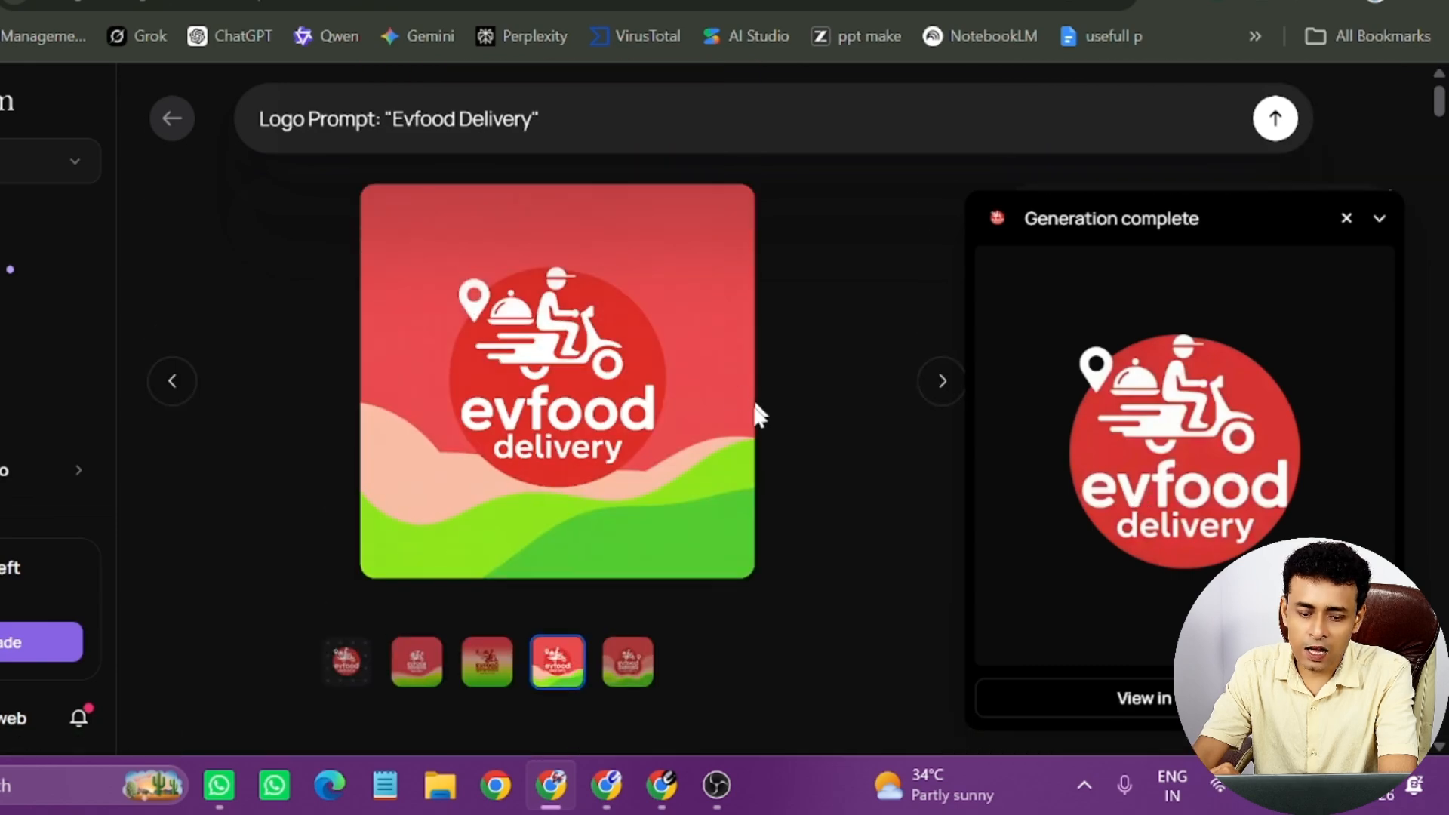
pyautogui.scroll(-8, 753, 414)
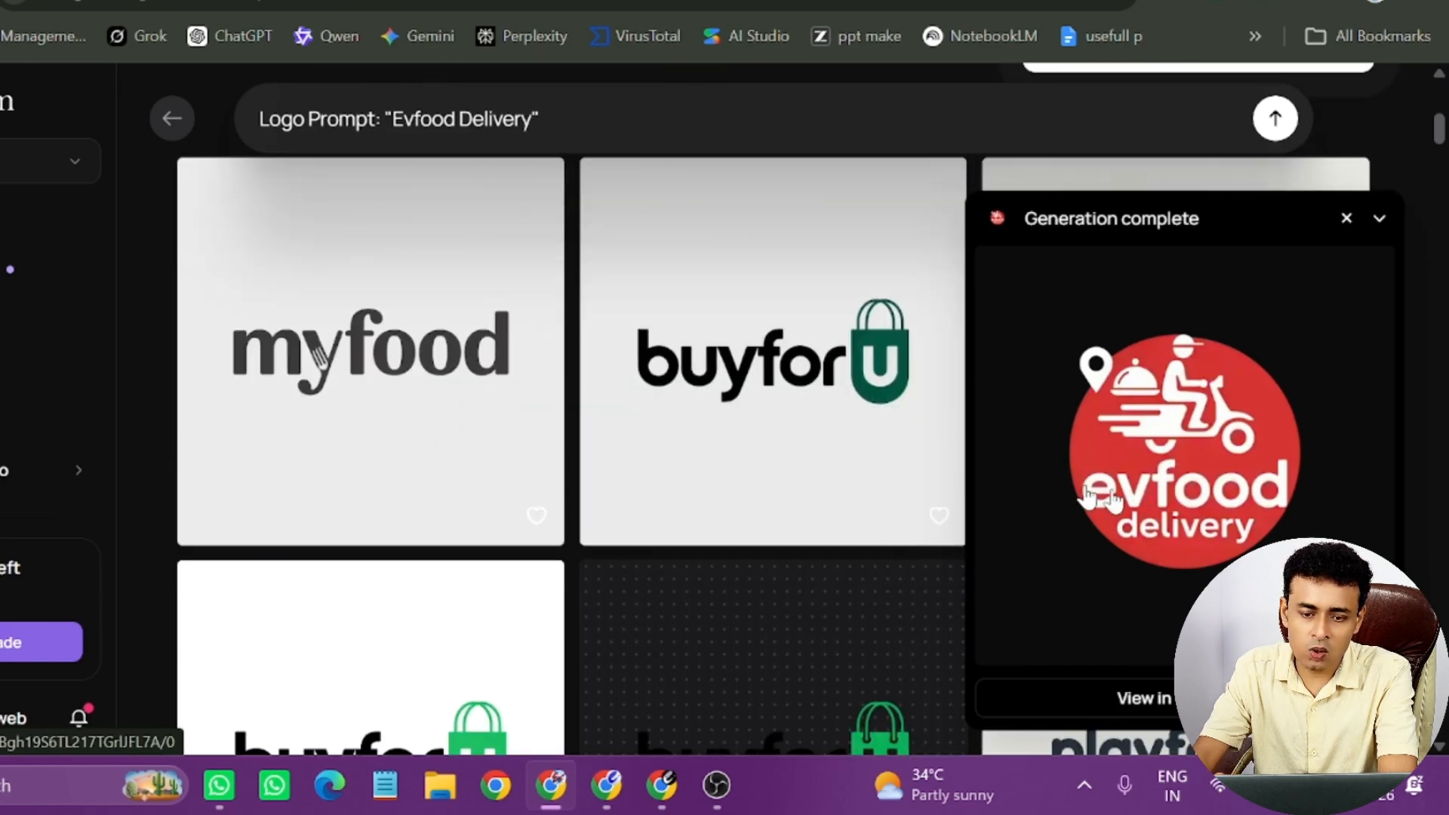
pyautogui.scroll(-5, 1162, 534)
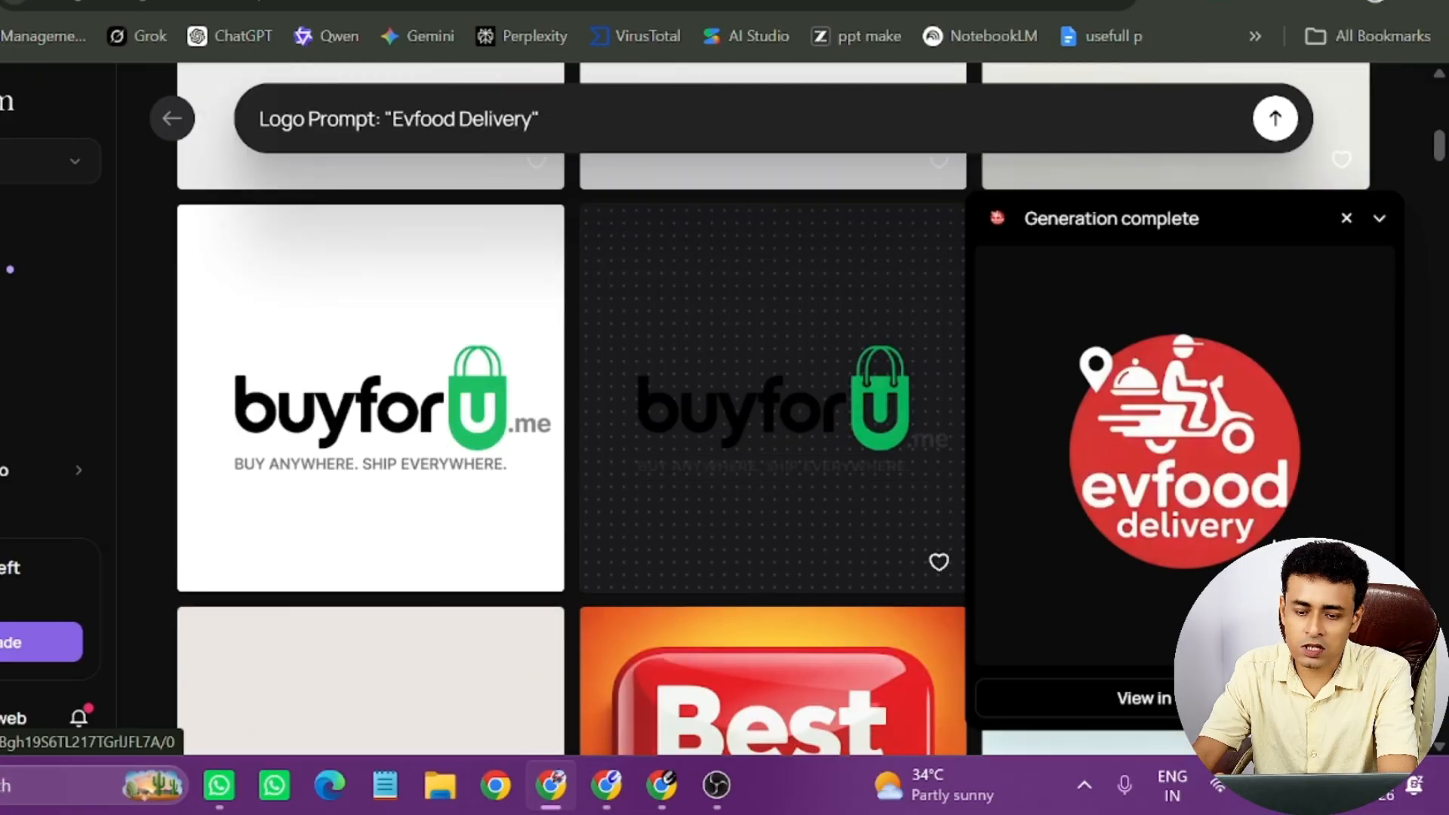
pyautogui.scroll(12, 1079, 528)
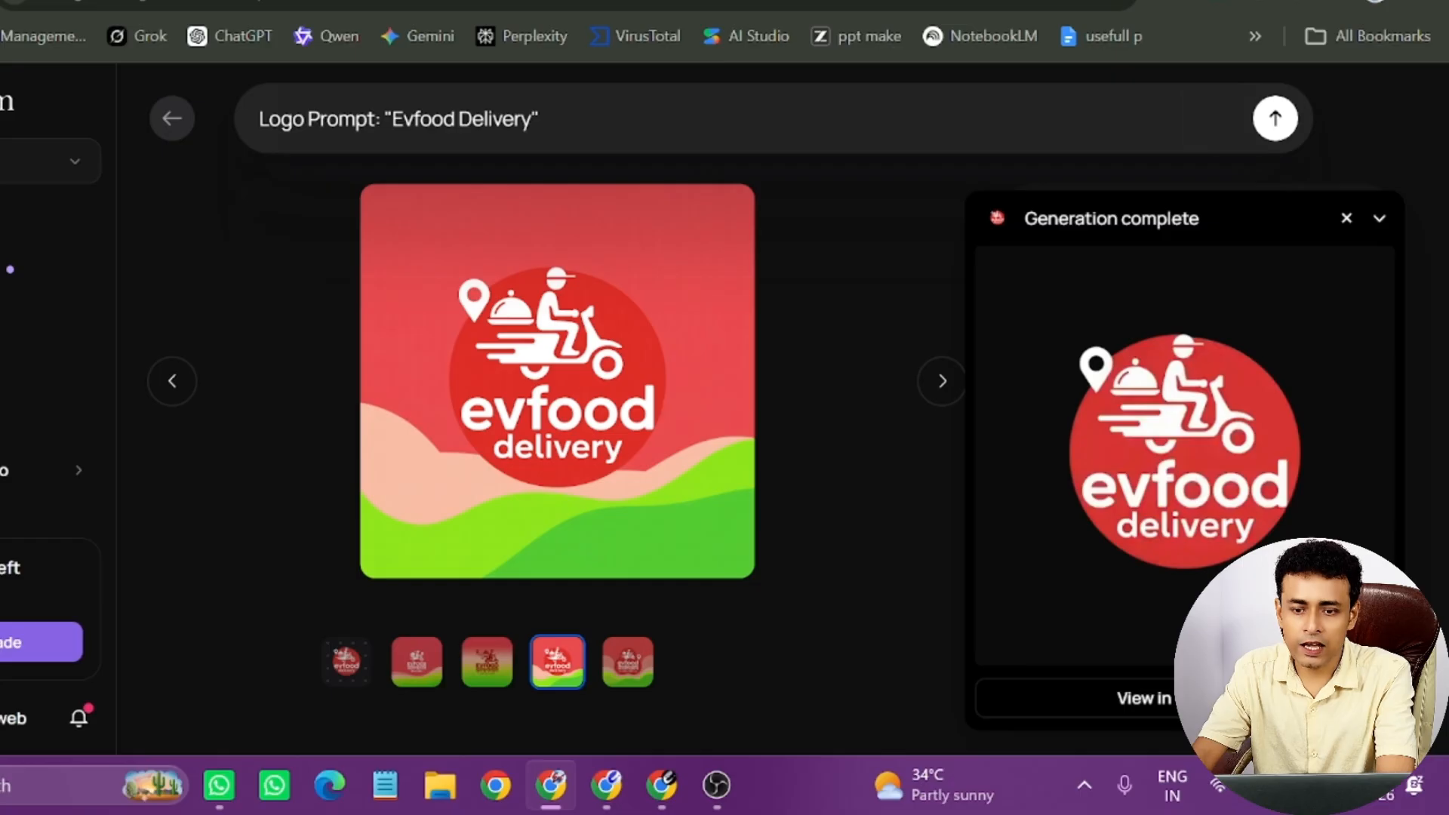
# Switch to ChatGPT and examine the red Bengali logo generated there for comparison.
pyautogui.hotkey('ctrl', 't')
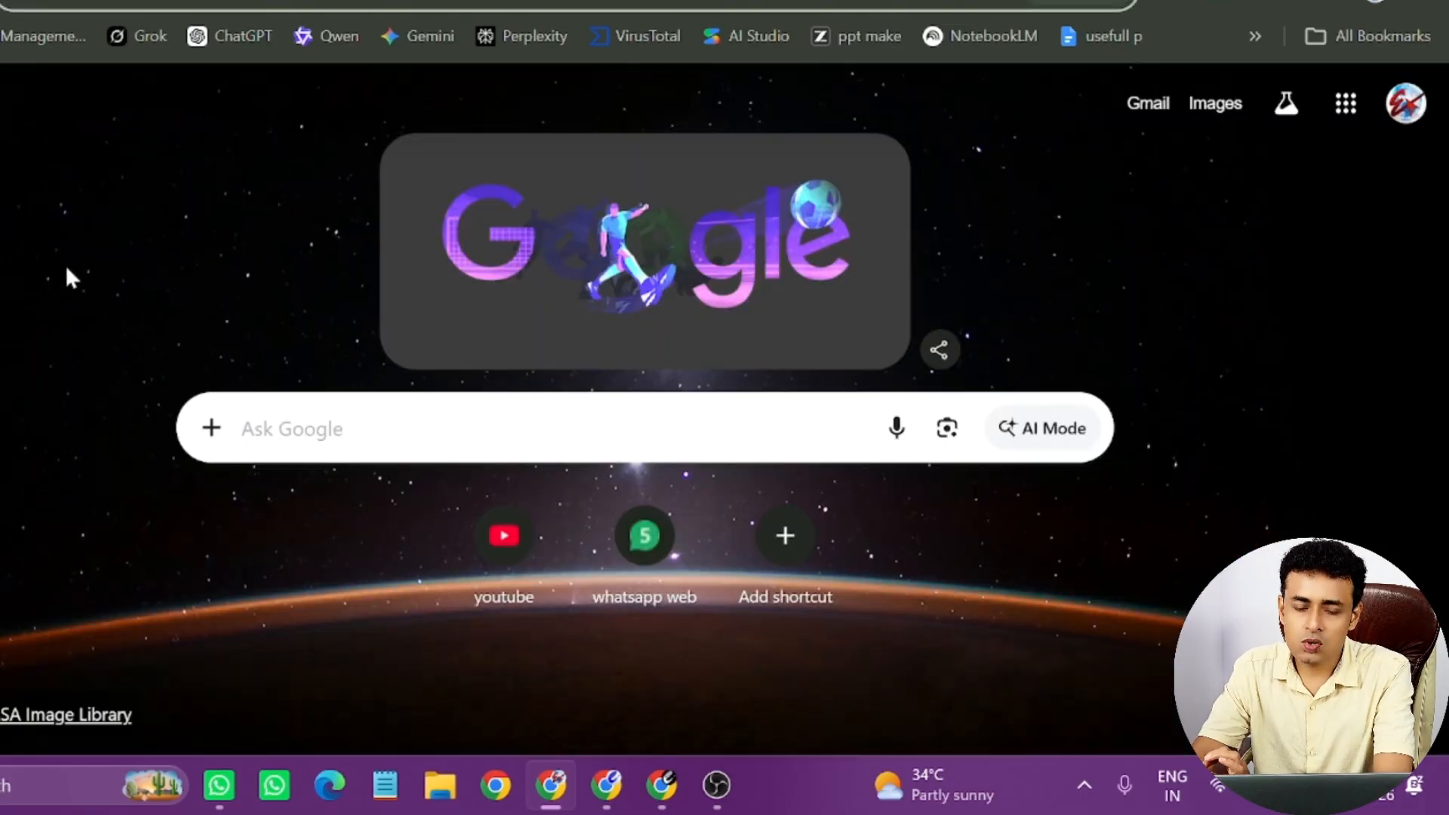
pyautogui.hotkey('ctrl', 'w')
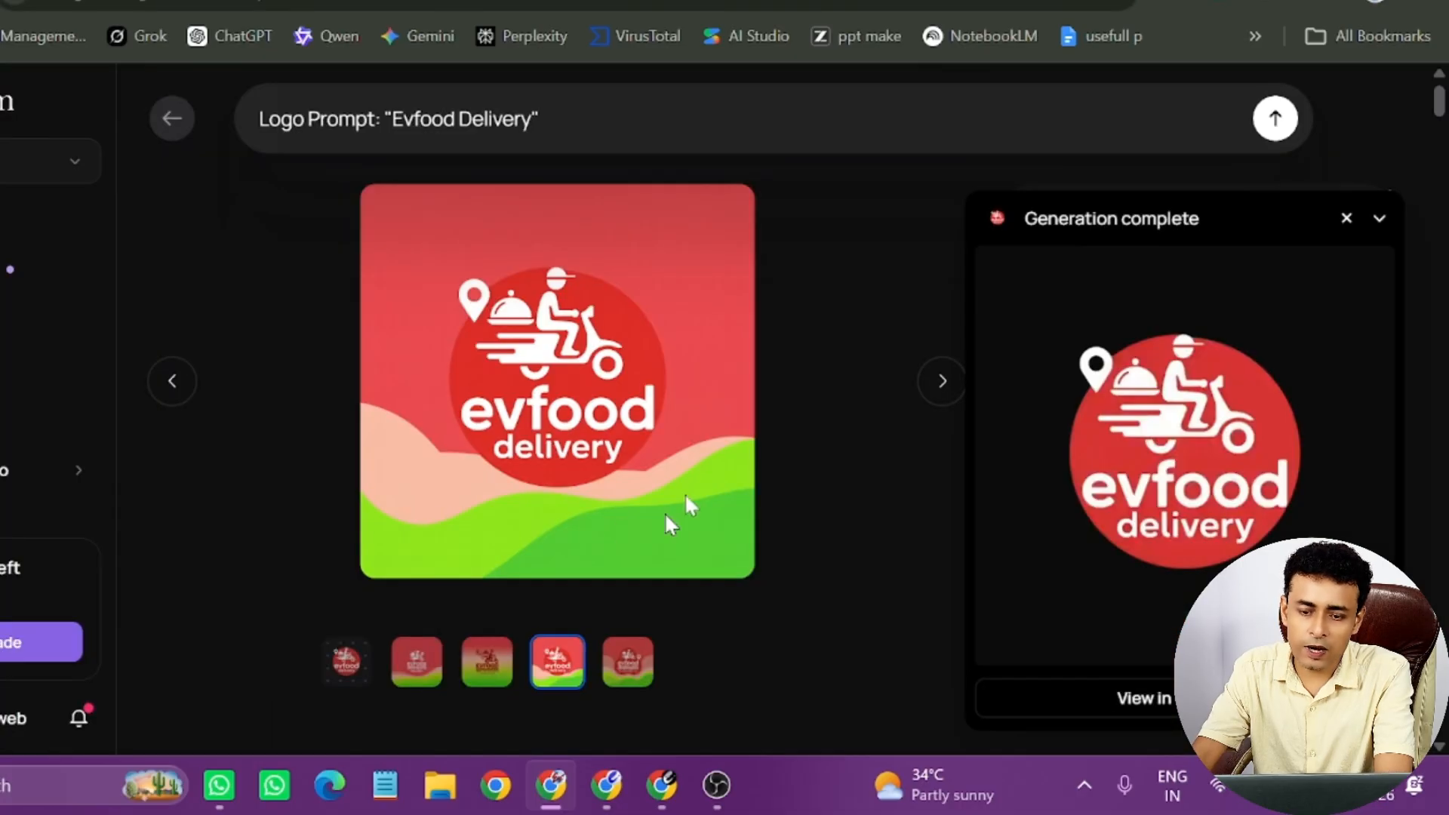
pyautogui.hotkey('ctrl', 'Tab')
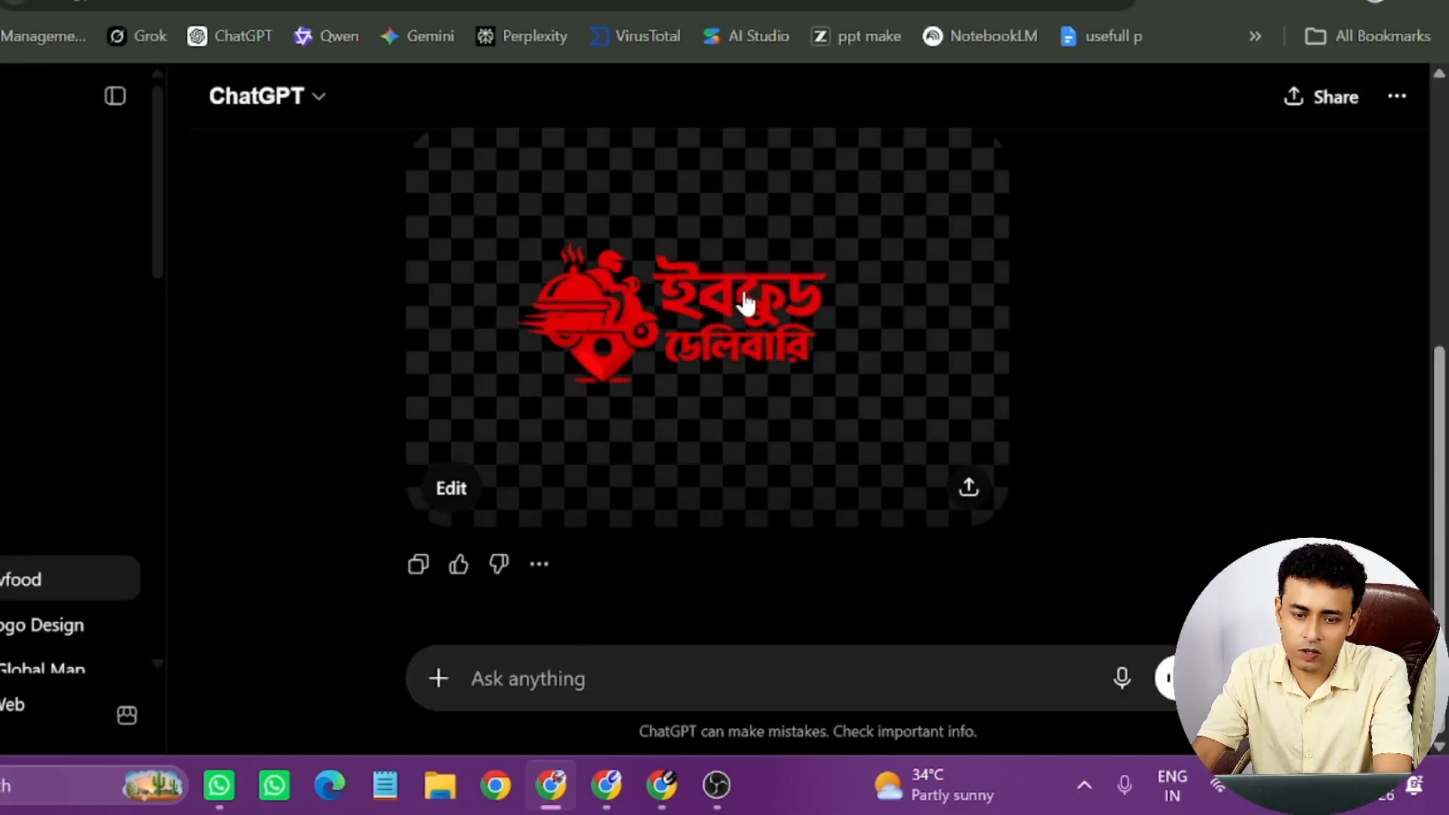
pyautogui.scroll(3, 750, 392)
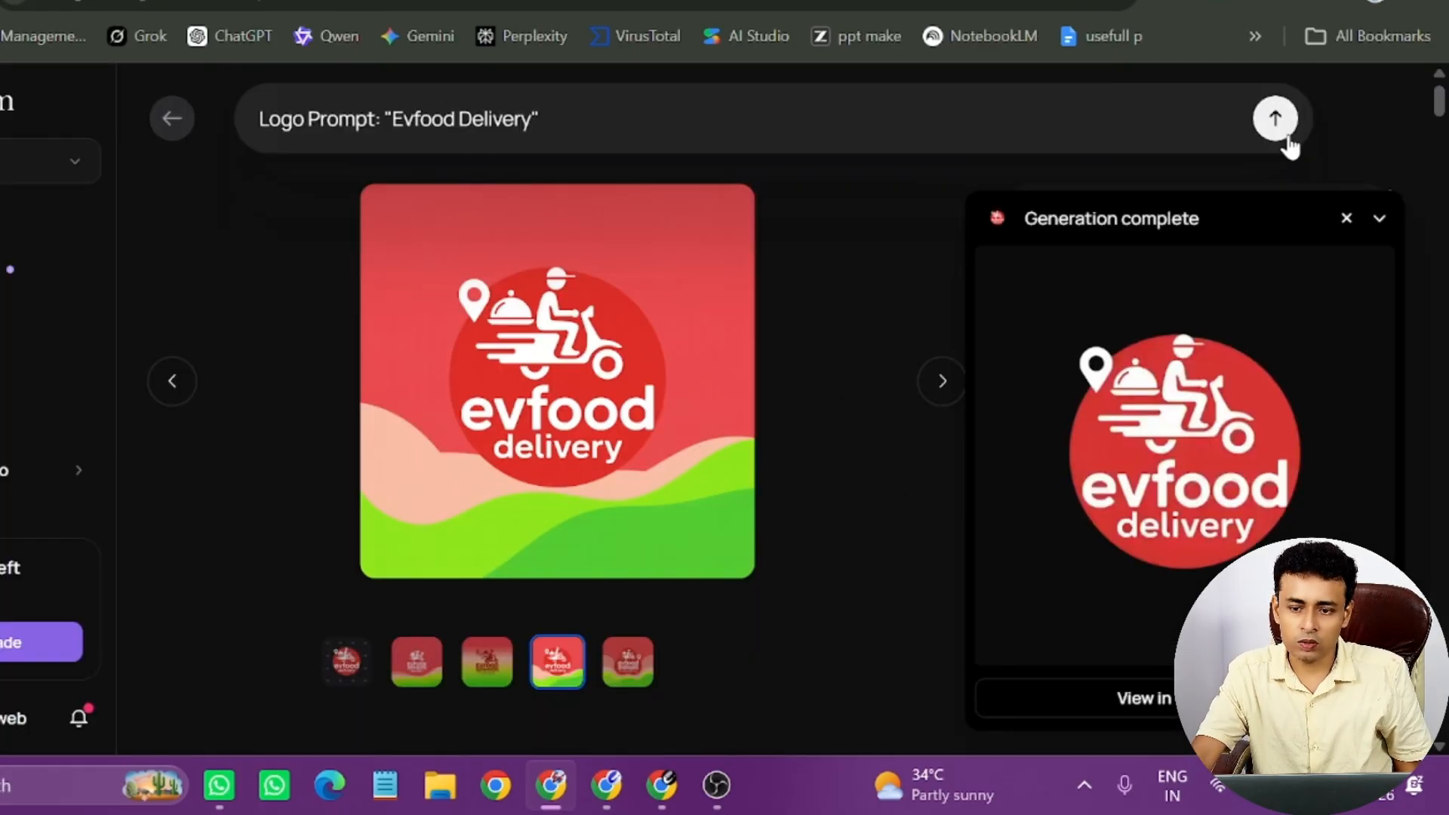
# Copy the full "Evfood Delivery" logo prompt from Ideogram and submit it again in the ChatGPT logo chat.
pyautogui.click(579, 119)
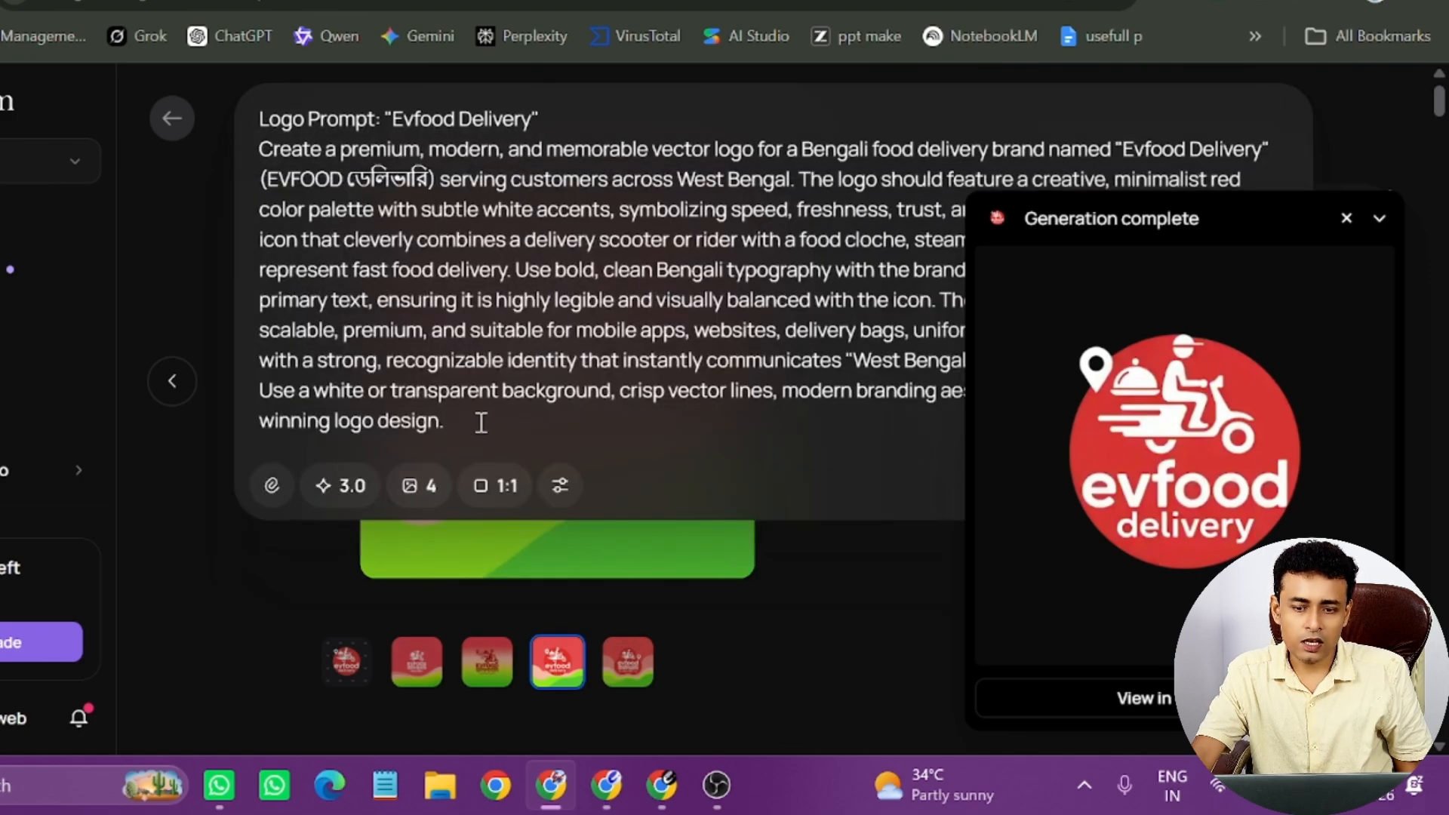
pyautogui.moveTo(480, 423); pyautogui.dragTo(210, 105)
pyautogui.hotkey('ctrl', 'c')
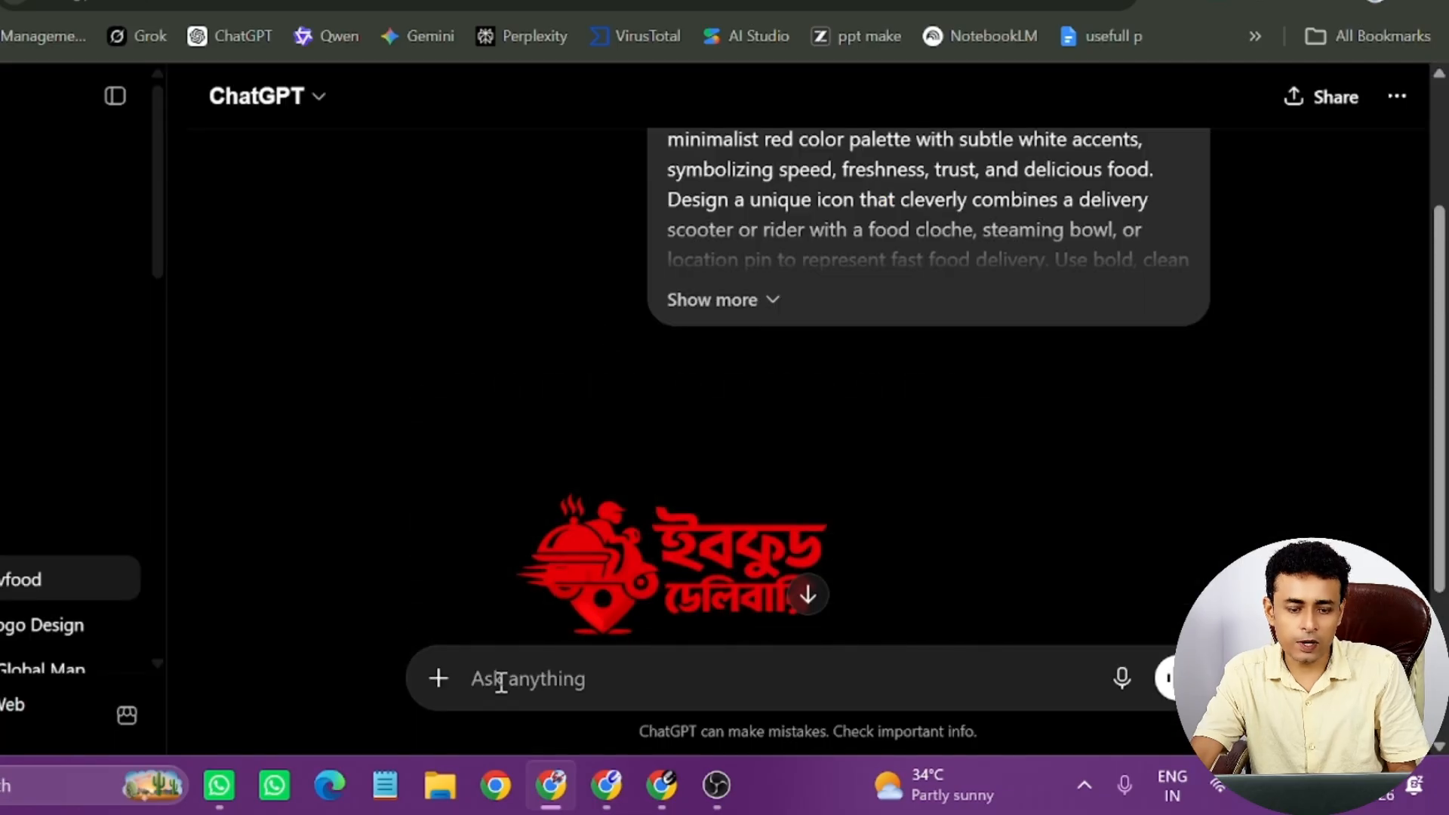
pyautogui.click(501, 680)
pyautogui.hotkey('ctrl', 'v')
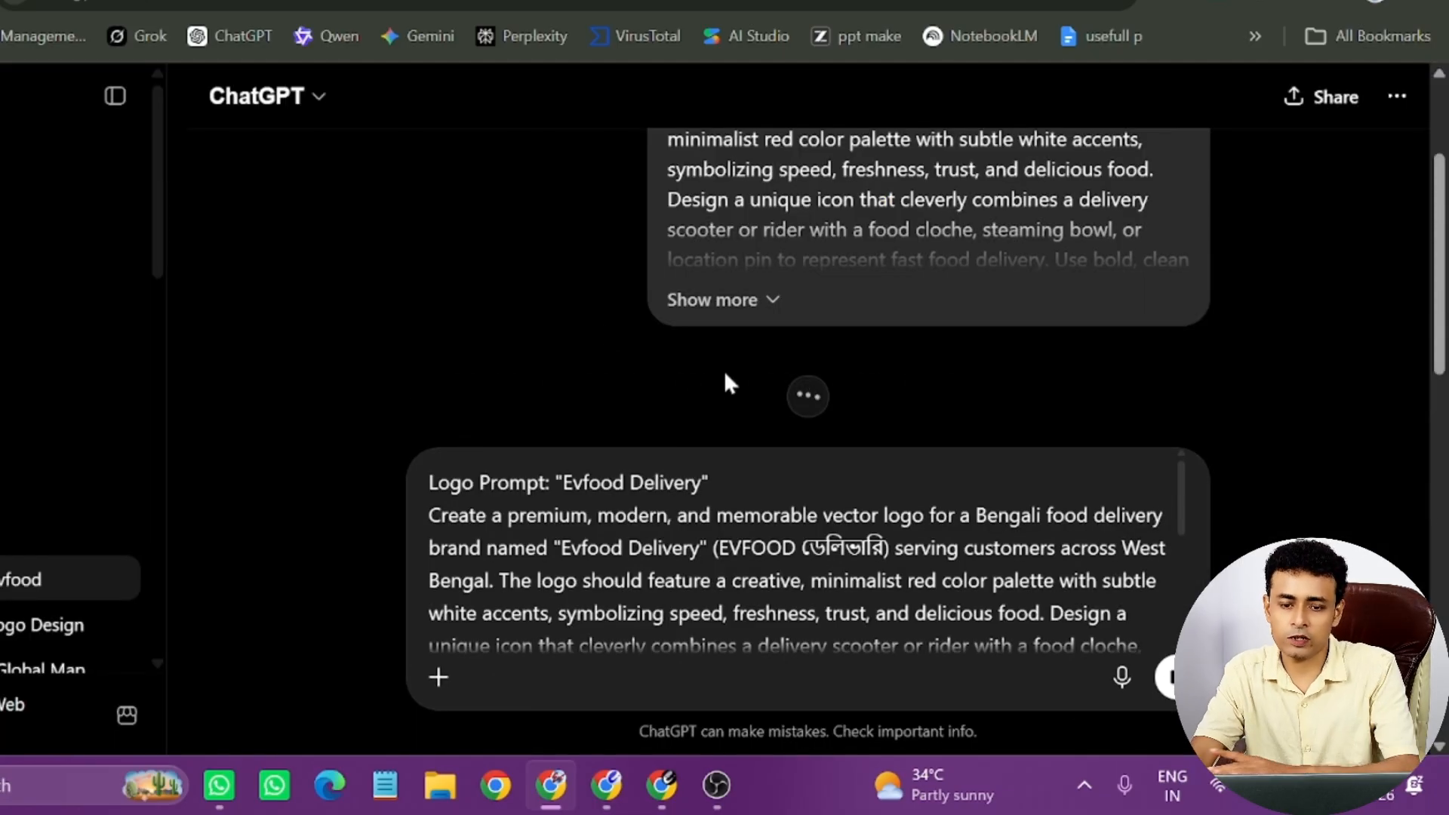
pyautogui.press('Return')
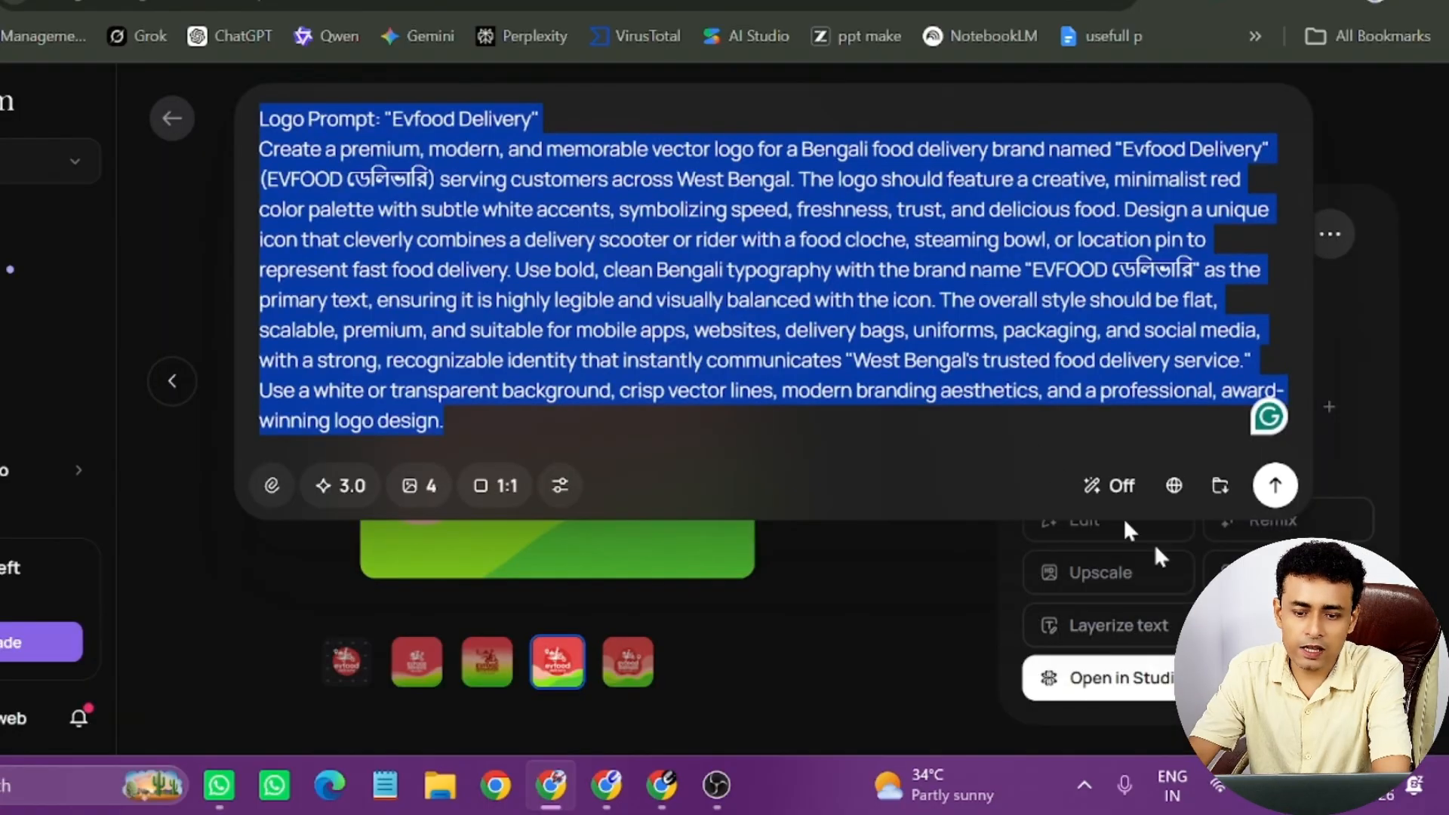
# Return to Ideogram and download the background-free "evfood delivery" logo as a PNG in 1K original size.
pyautogui.click(838, 615)
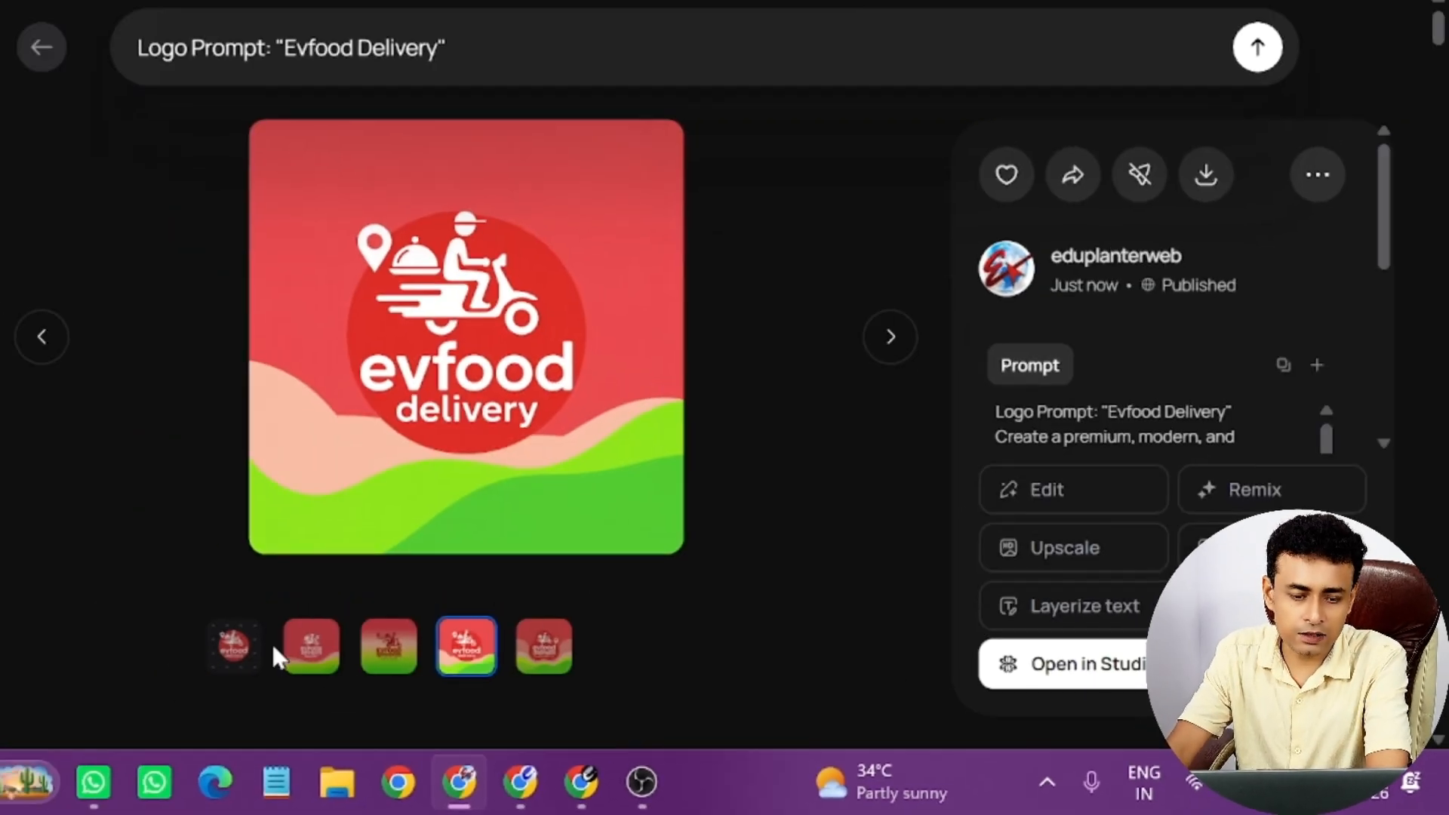
pyautogui.click(236, 650)
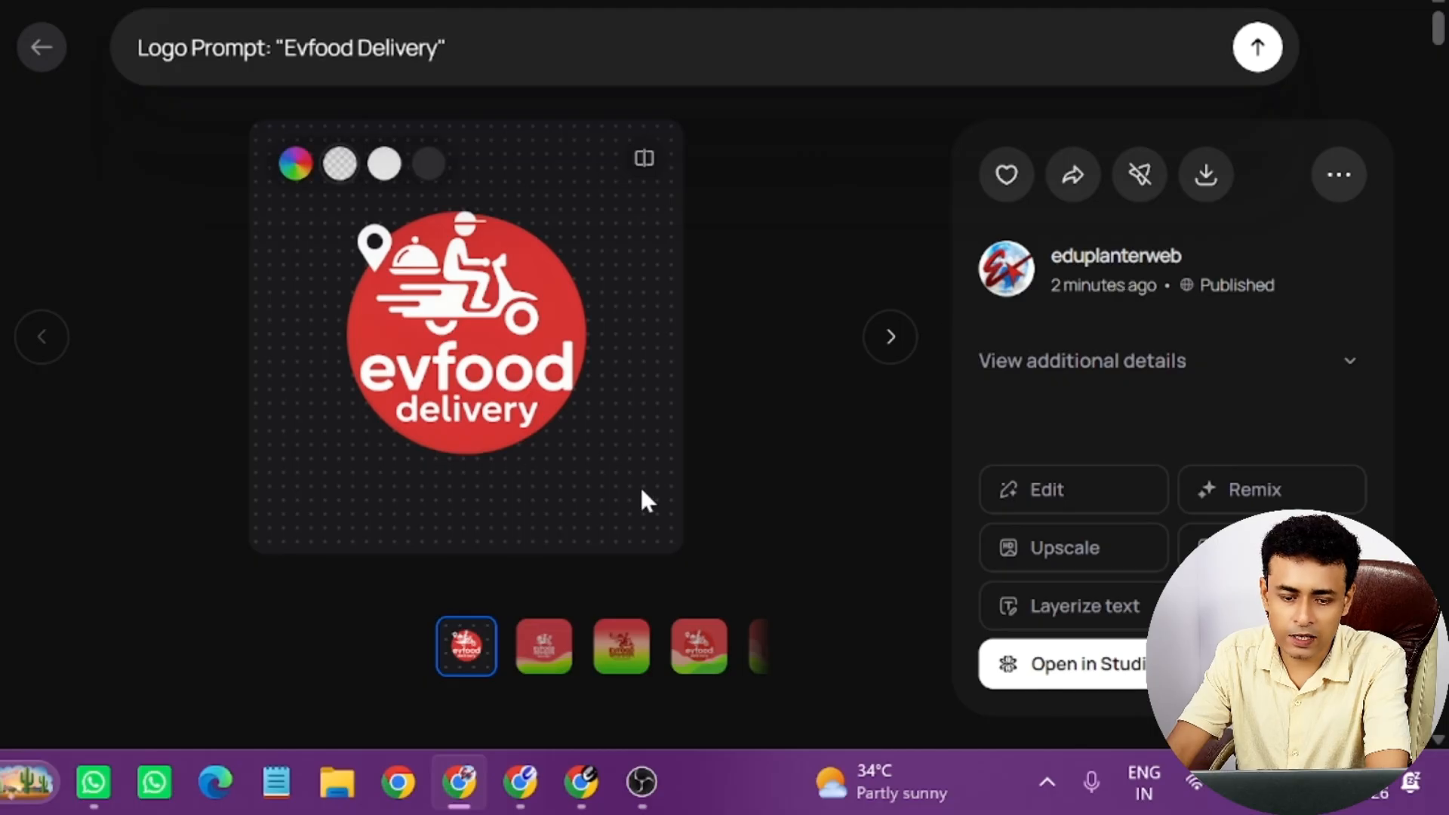
pyautogui.click(1205, 174)
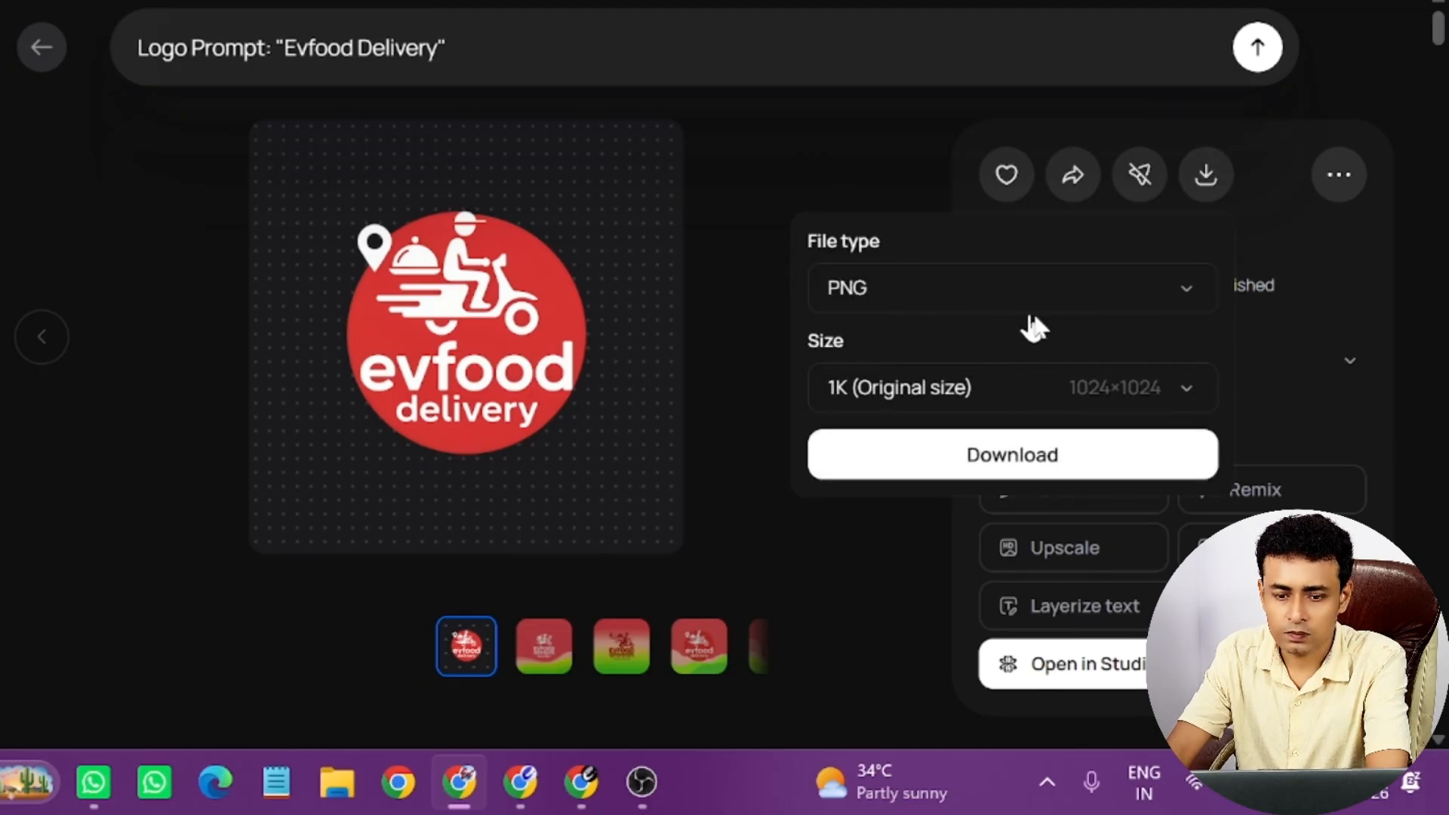
pyautogui.click(989, 453)
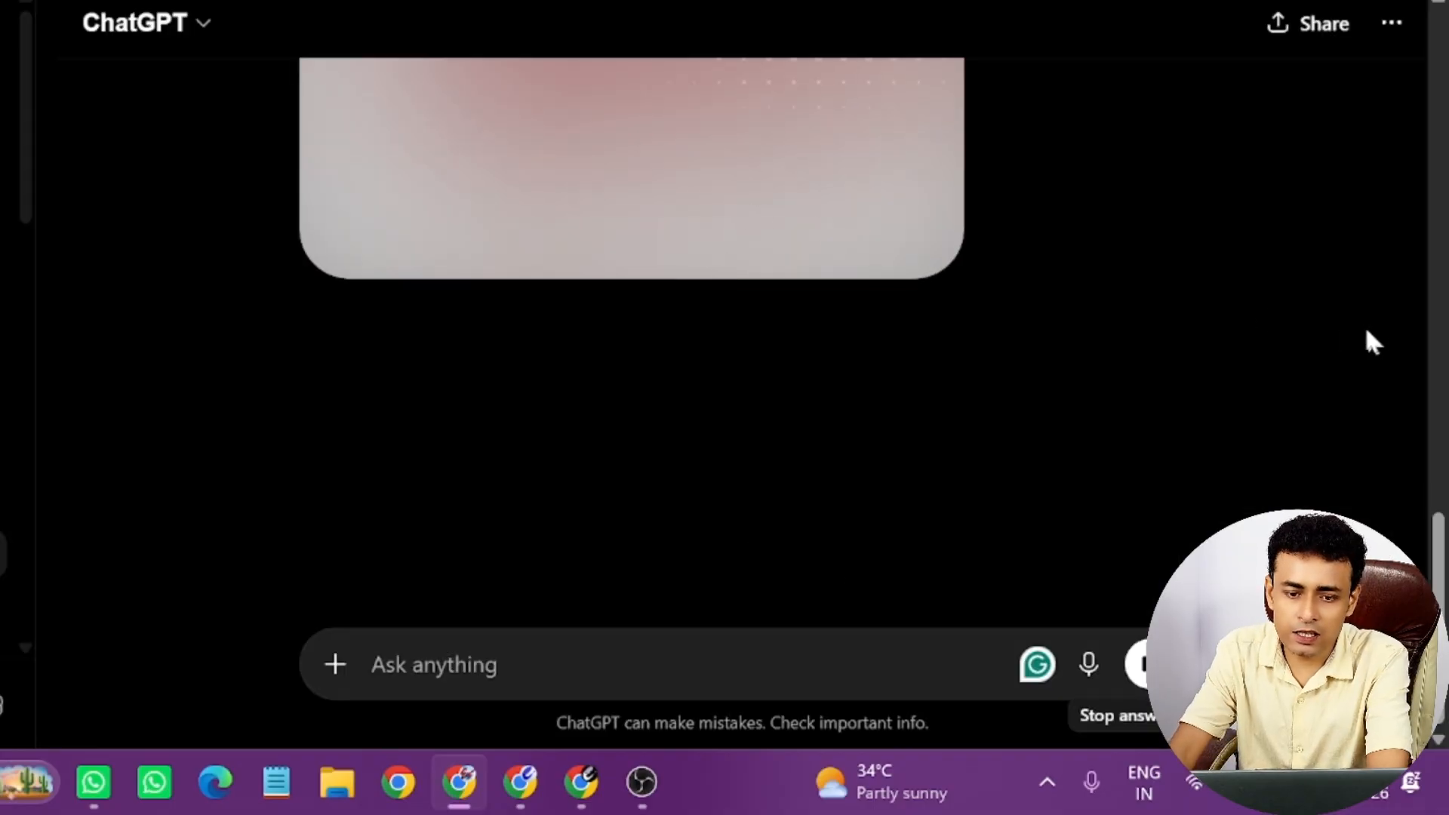
# Review the new logo generated in the ChatGPT chat.
pyautogui.scroll(4, 1216, 311)
pyautogui.scroll(-2, 1216, 319)
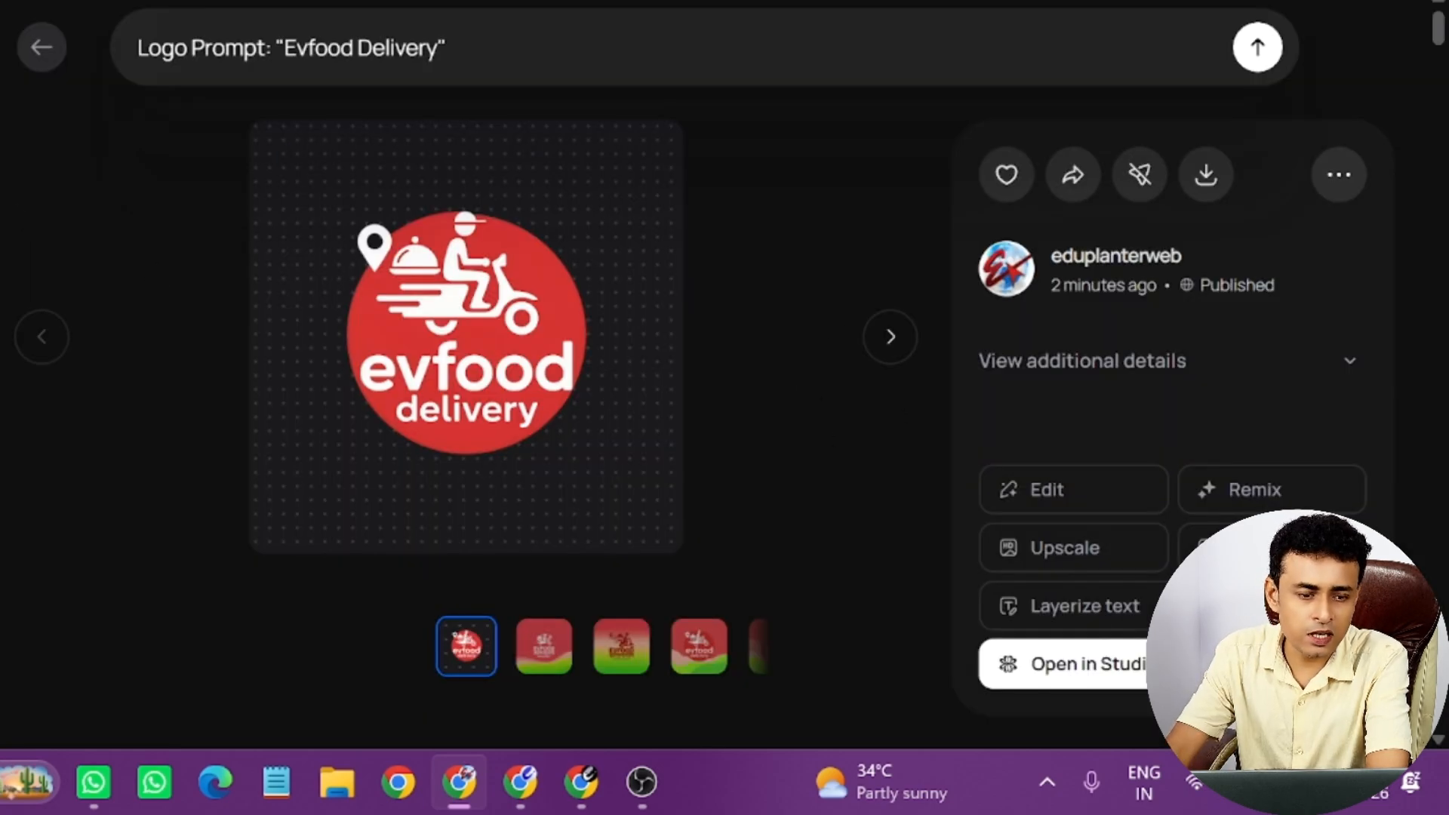
# Browse the Poster category in Ideogram's gallery and copy the prompt of the "Alice in Nightmareland" poster.
pyautogui.click(42, 47)
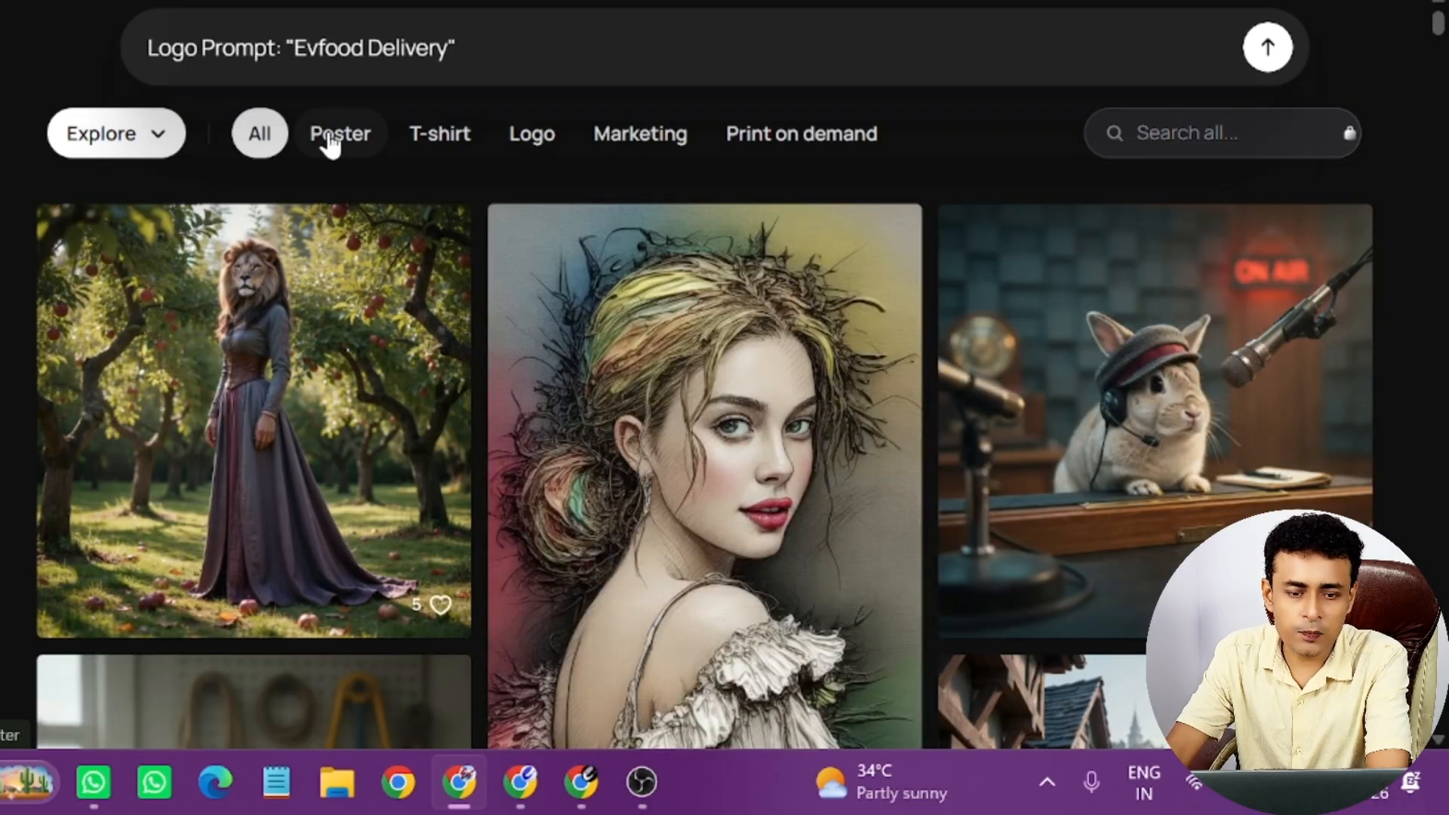
pyautogui.click(329, 137)
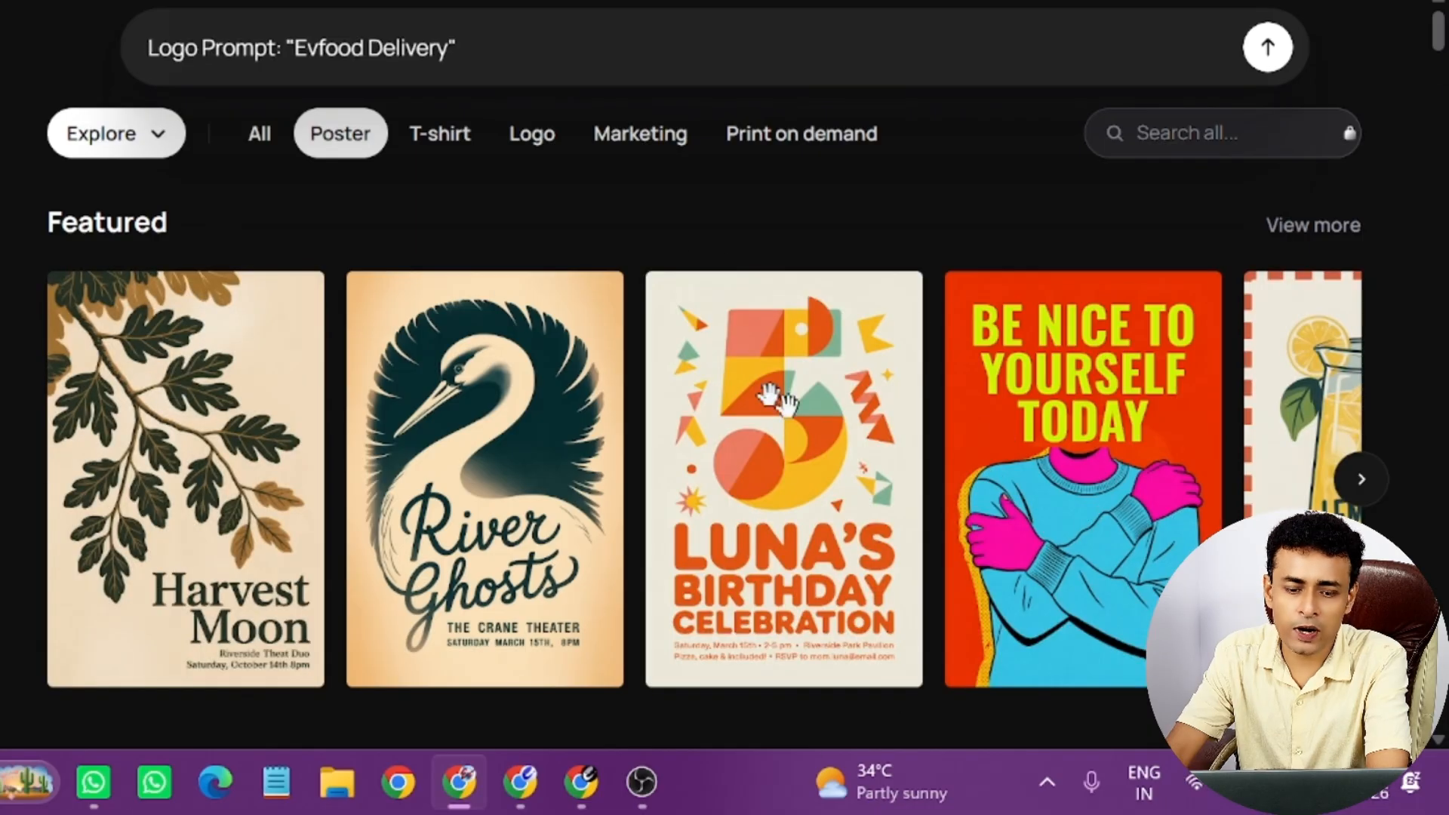
pyautogui.scroll(-10, 831, 506)
pyautogui.scroll(-2, 841, 537)
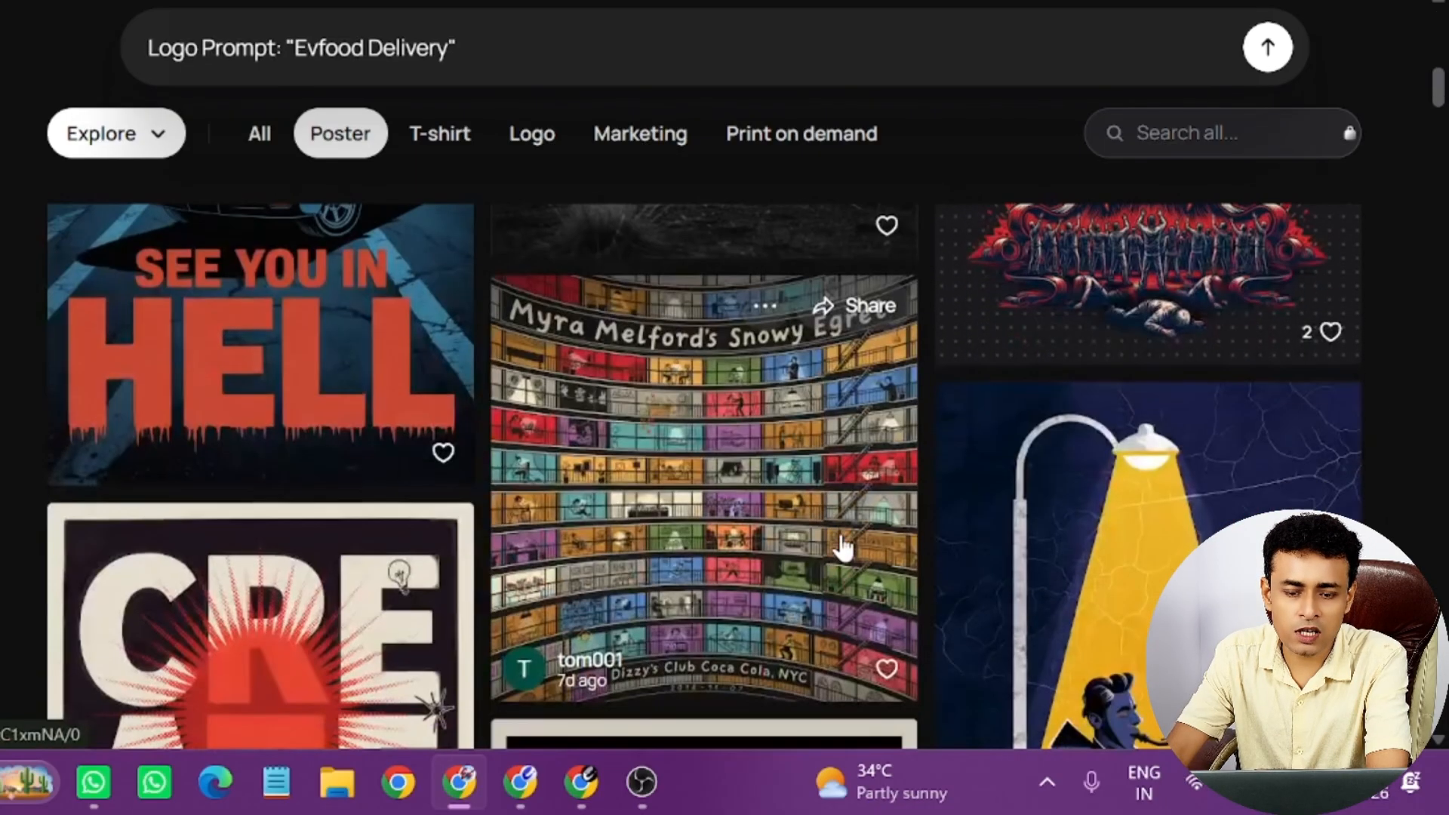
pyautogui.scroll(-3, 843, 545)
pyautogui.scroll(-6, 843, 551)
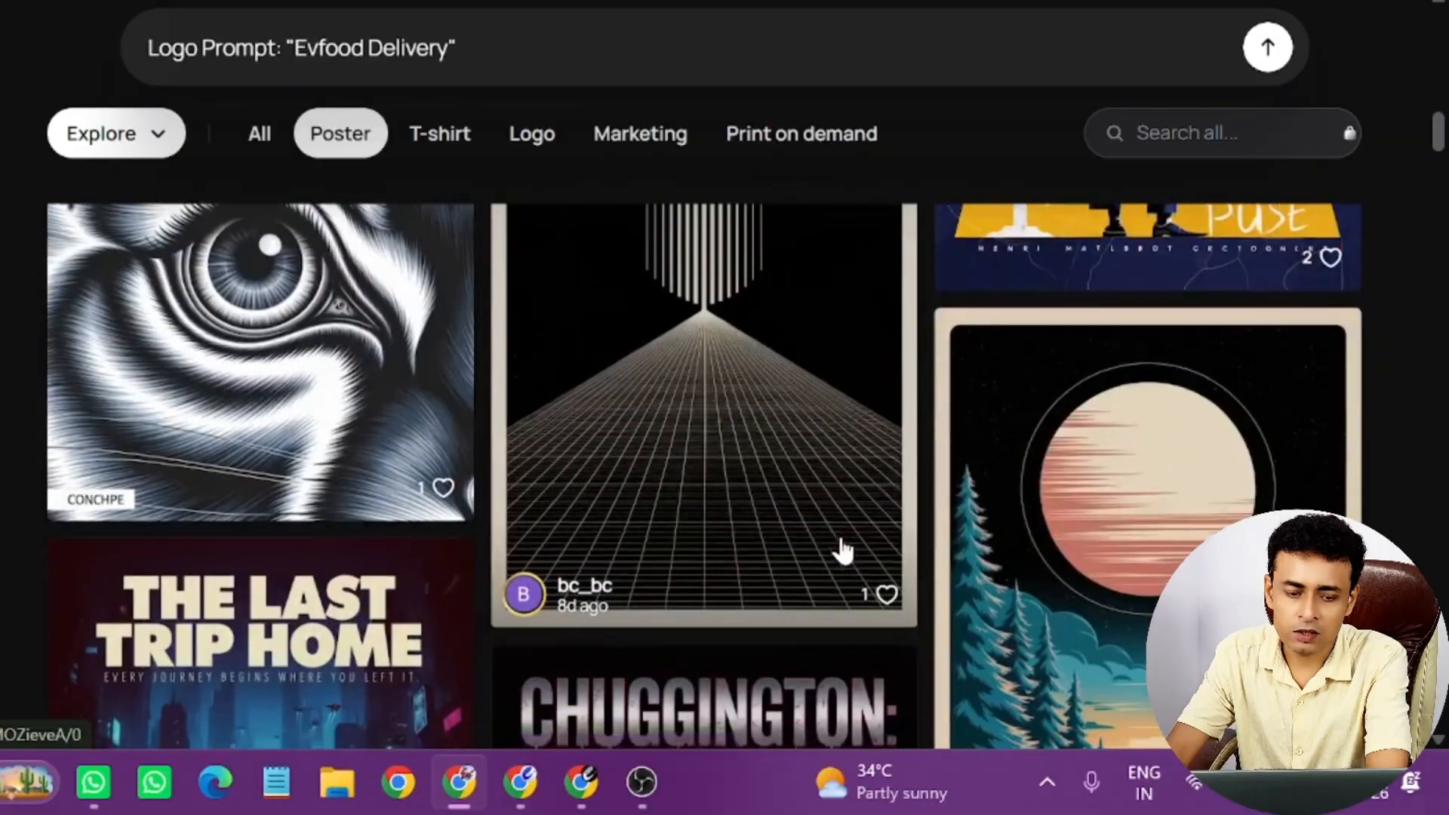
pyautogui.scroll(-10, 843, 550)
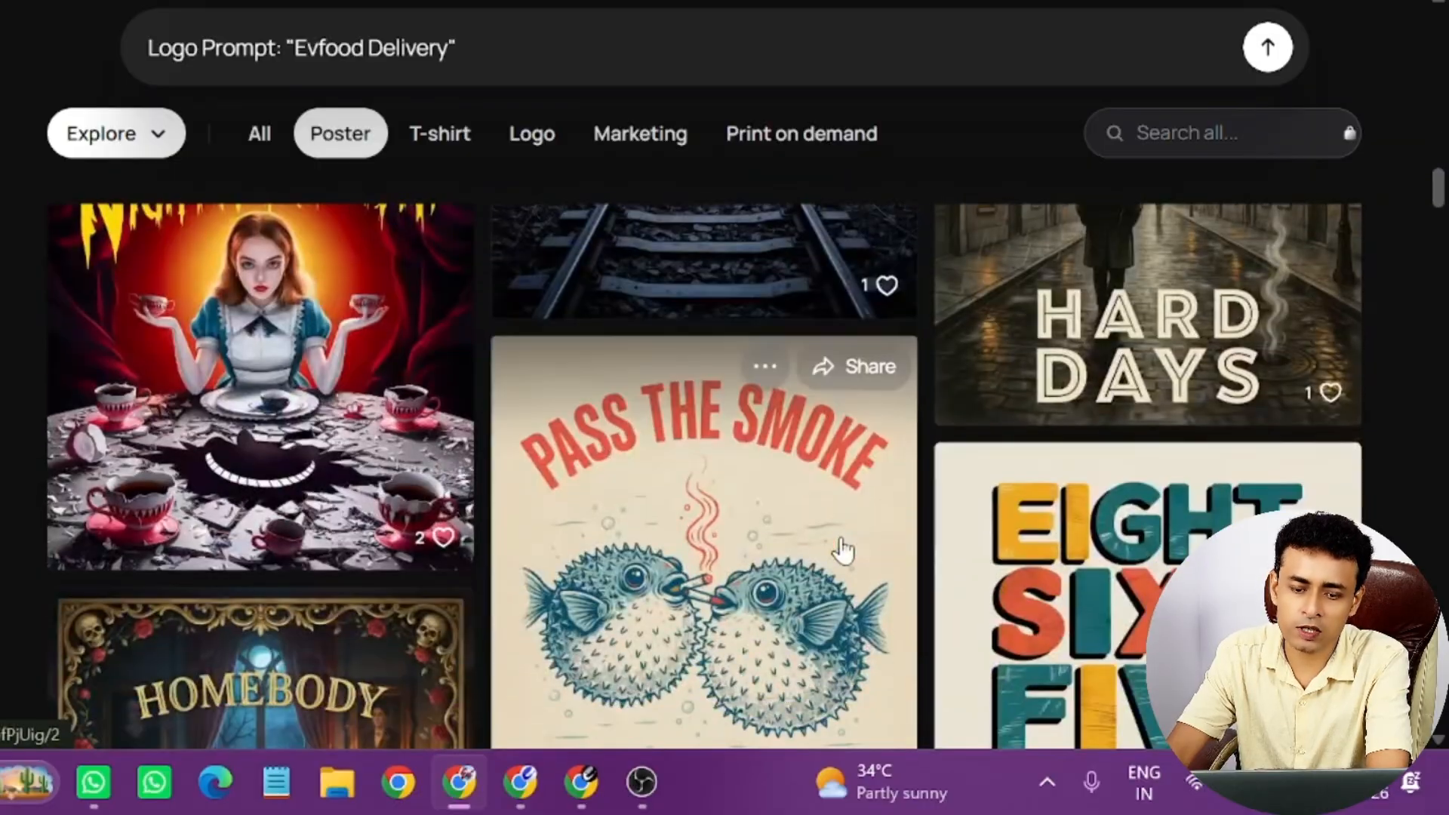
pyautogui.scroll(5, 803, 508)
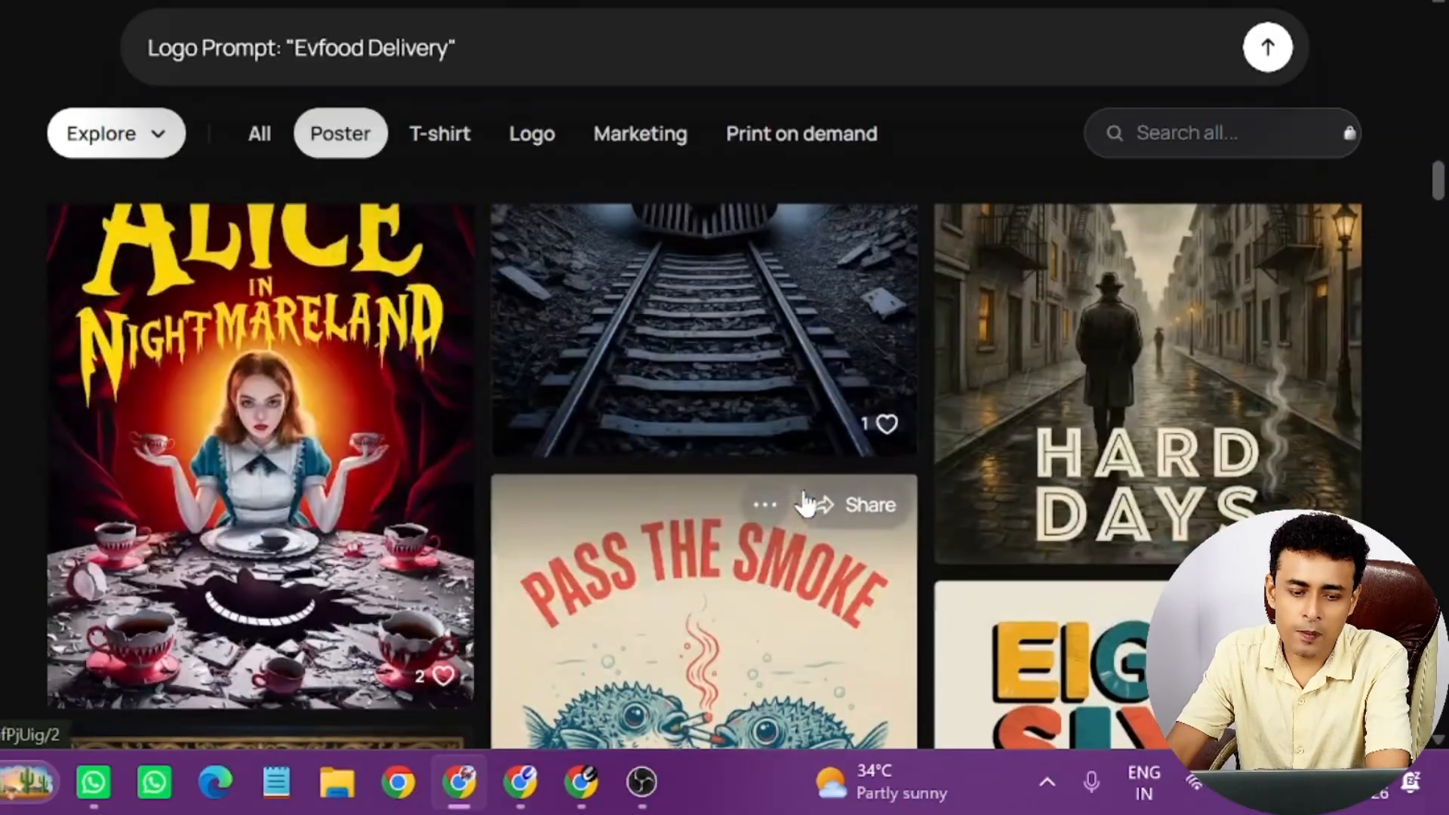
pyautogui.scroll(-4, 388, 430)
pyautogui.scroll(5, 287, 489)
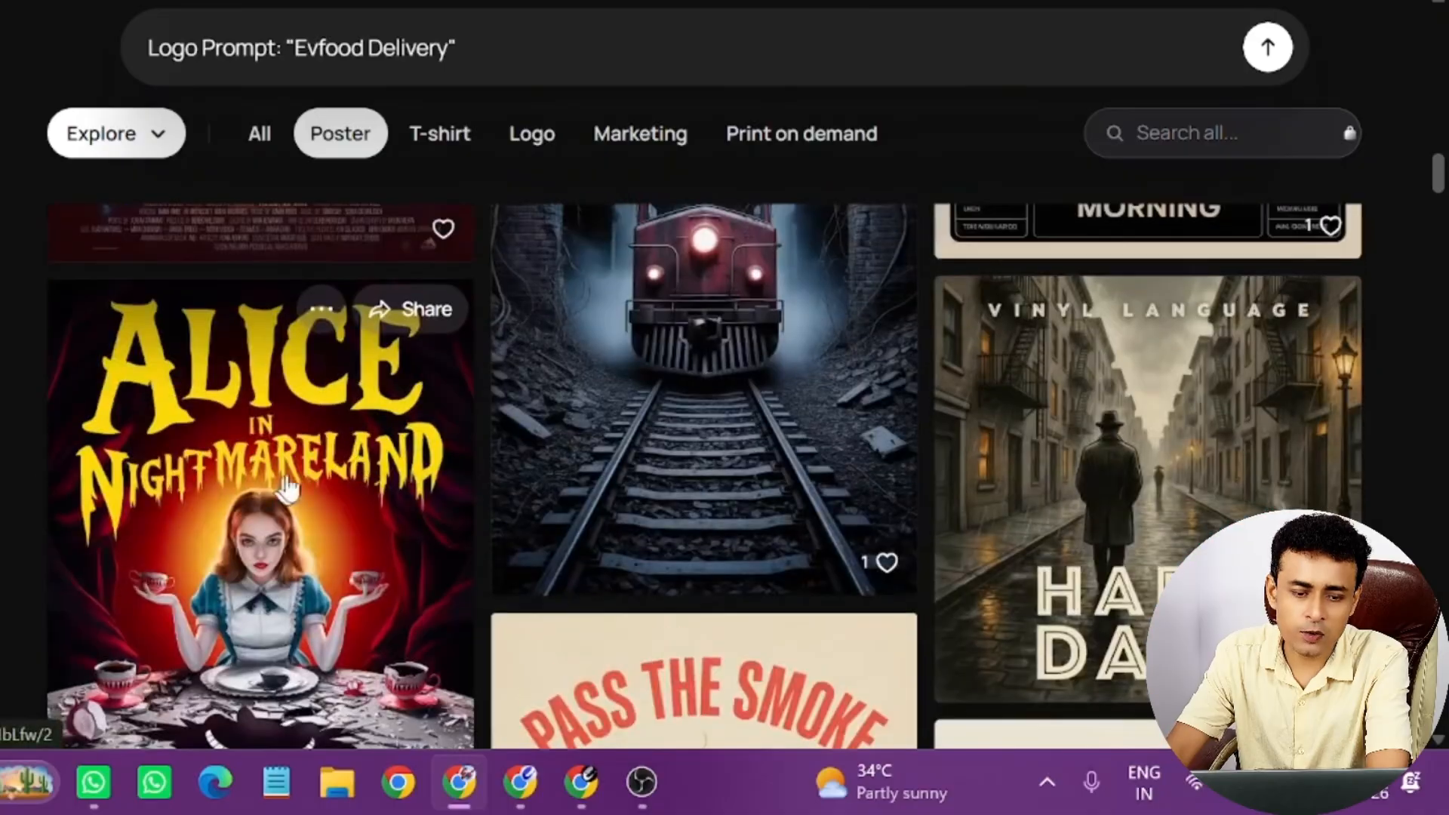
pyautogui.click(140, 400)
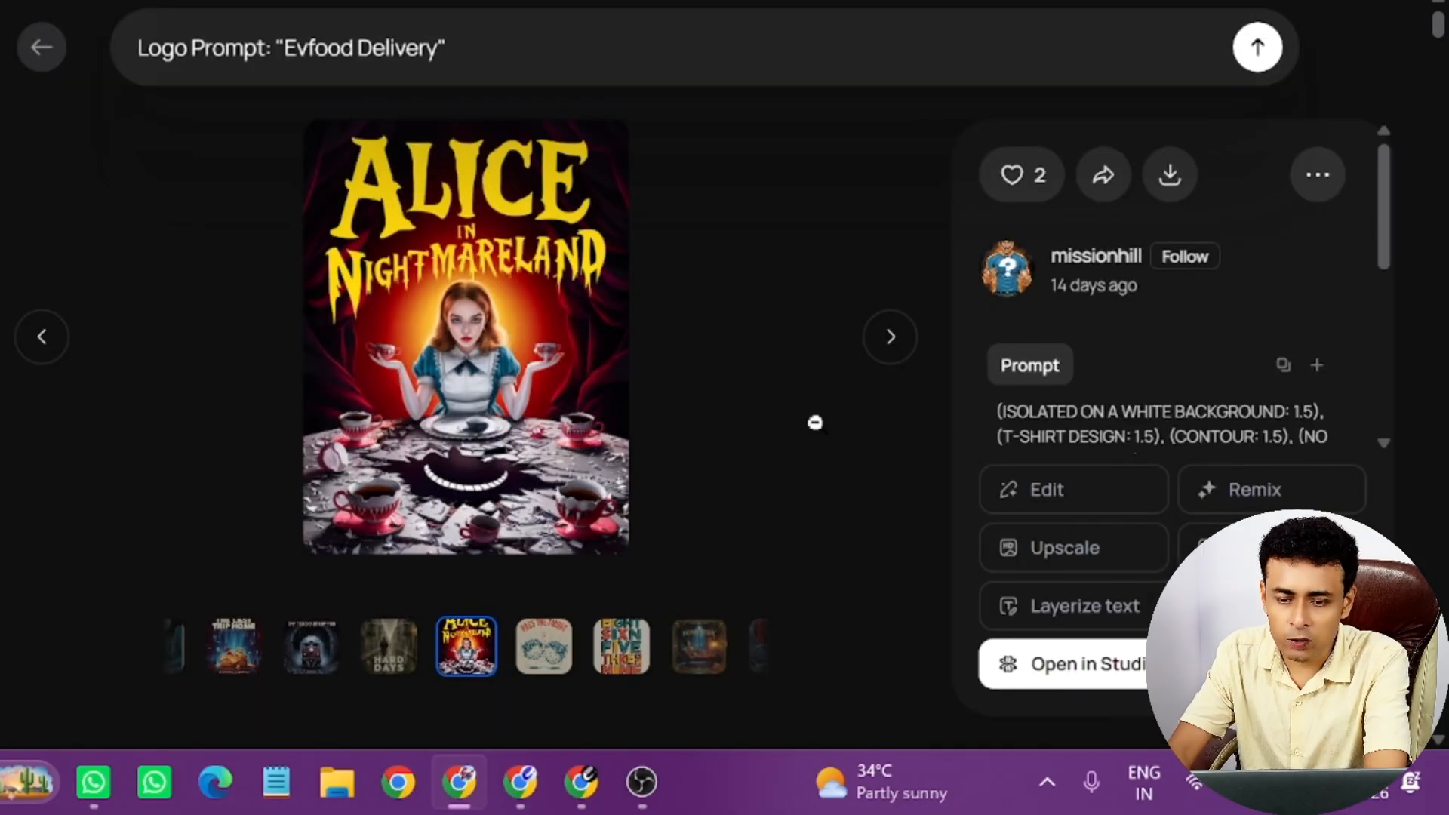
pyautogui.click(1284, 368)
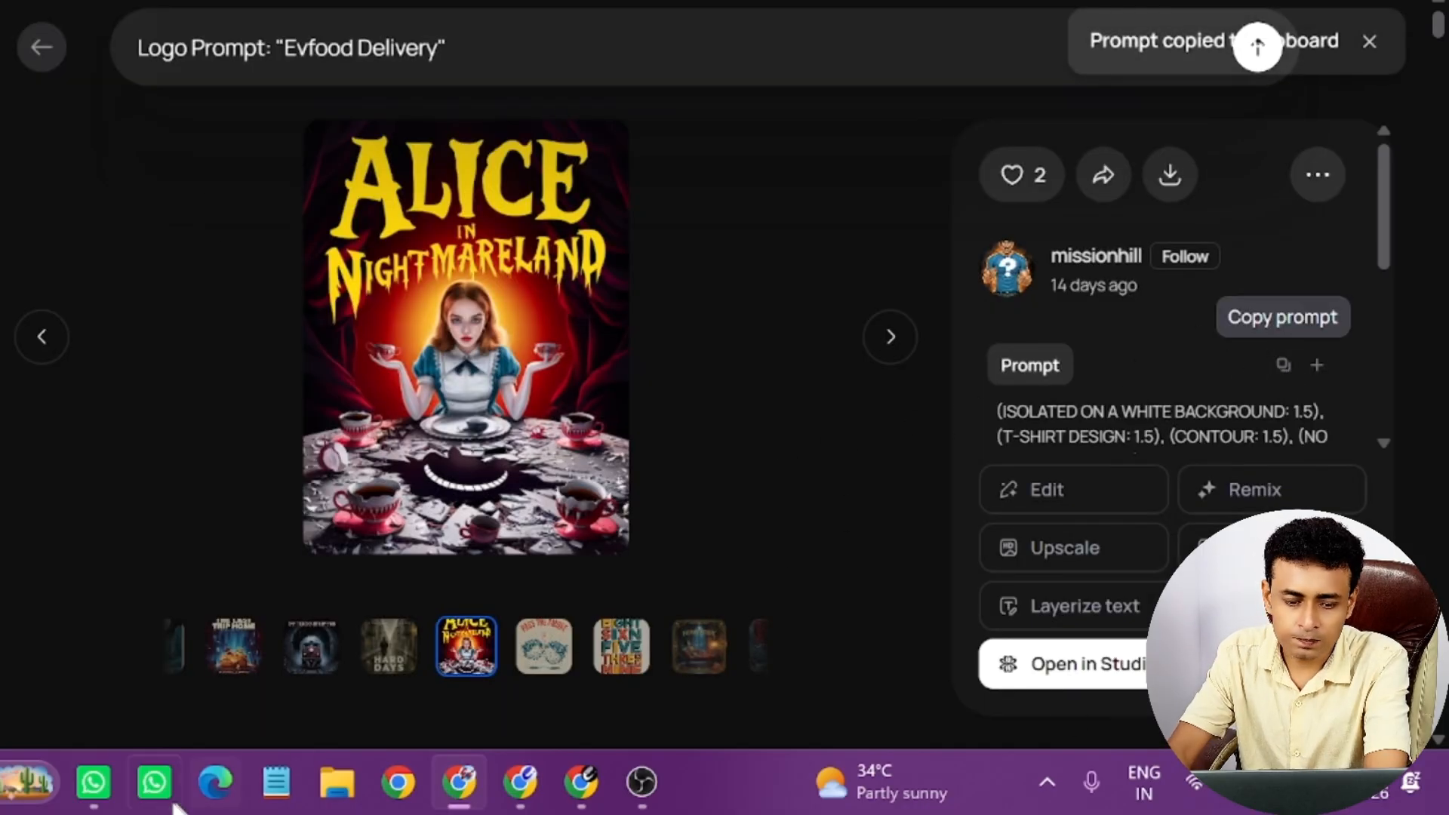
# Open Notepad in a maximized window and replace the whole text of the current note with the copied "Alice in Nightmareland" prompt.
pyautogui.moveTo(27, 781)
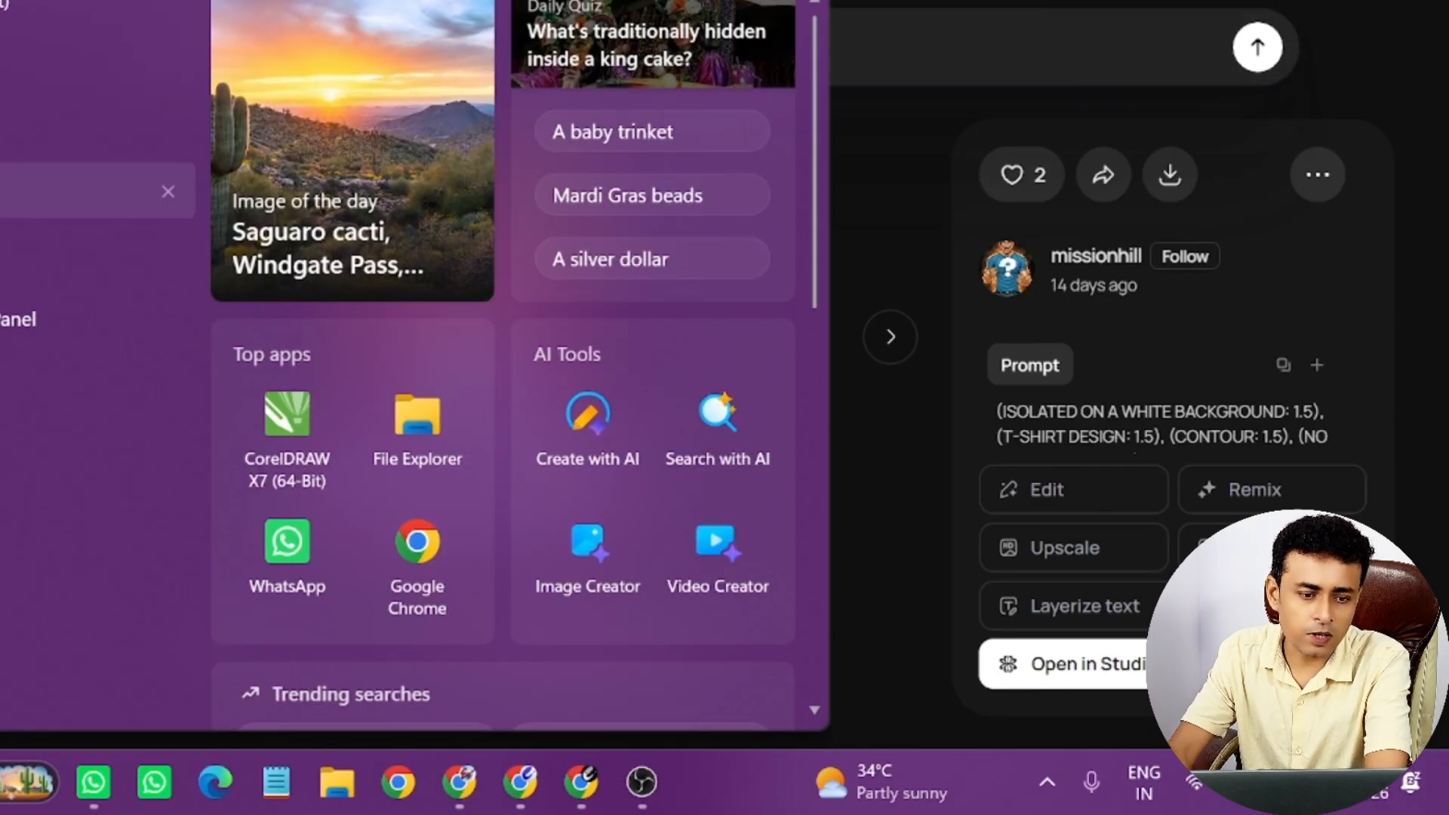
pyautogui.click(30, 352)
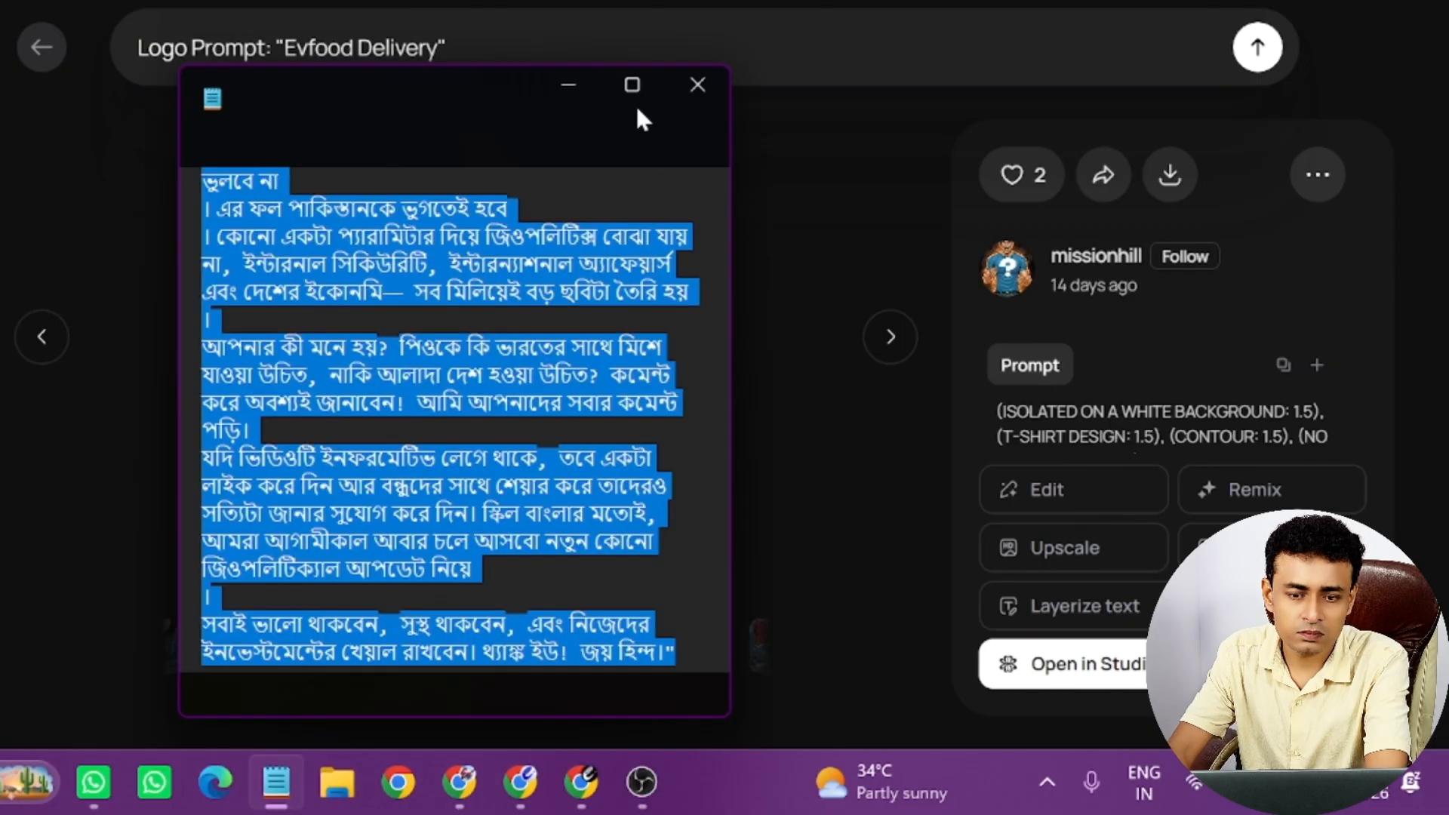
pyautogui.click(632, 86)
pyautogui.click(572, 393)
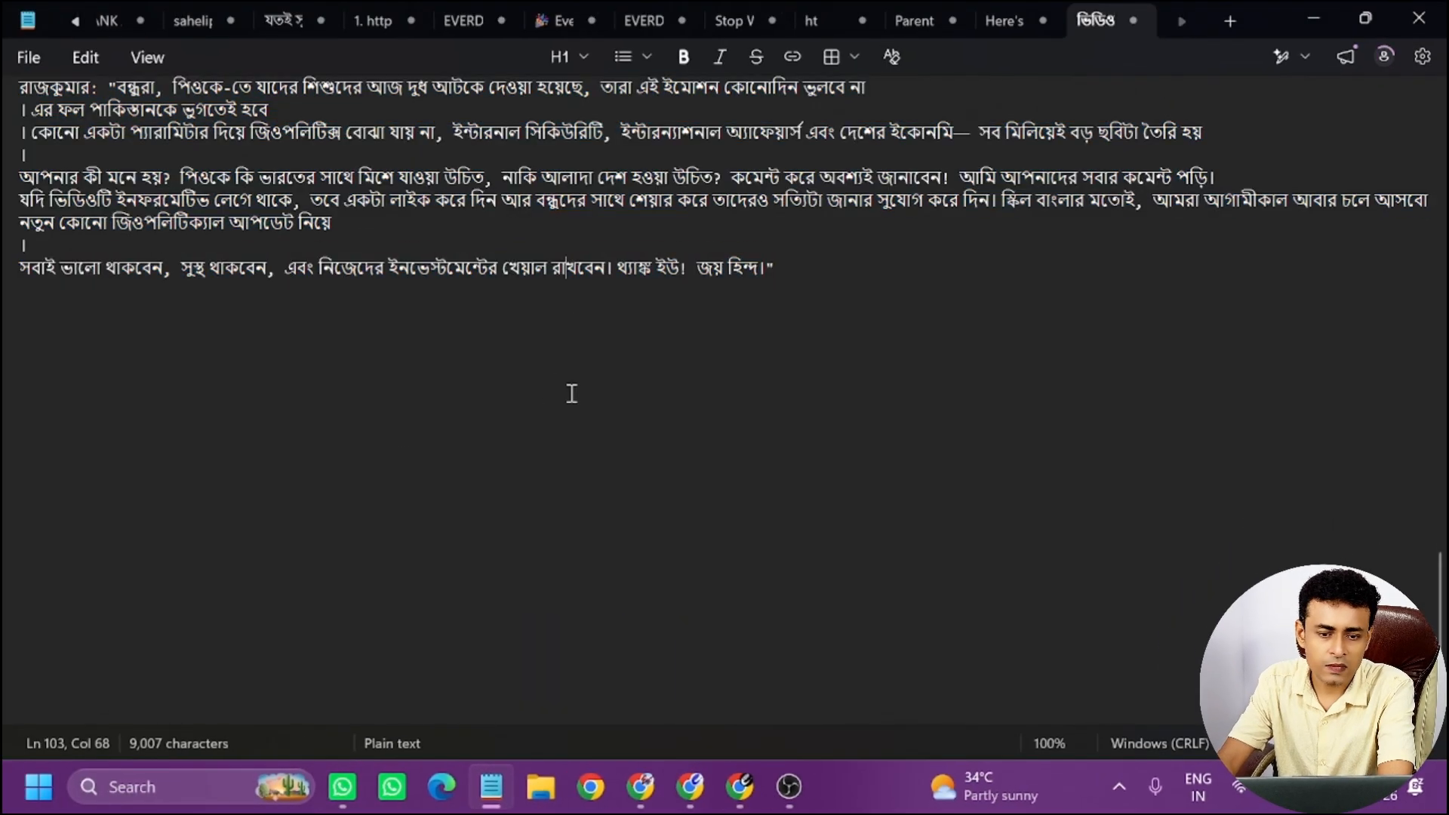
pyautogui.hotkey('ctrl', 'a')
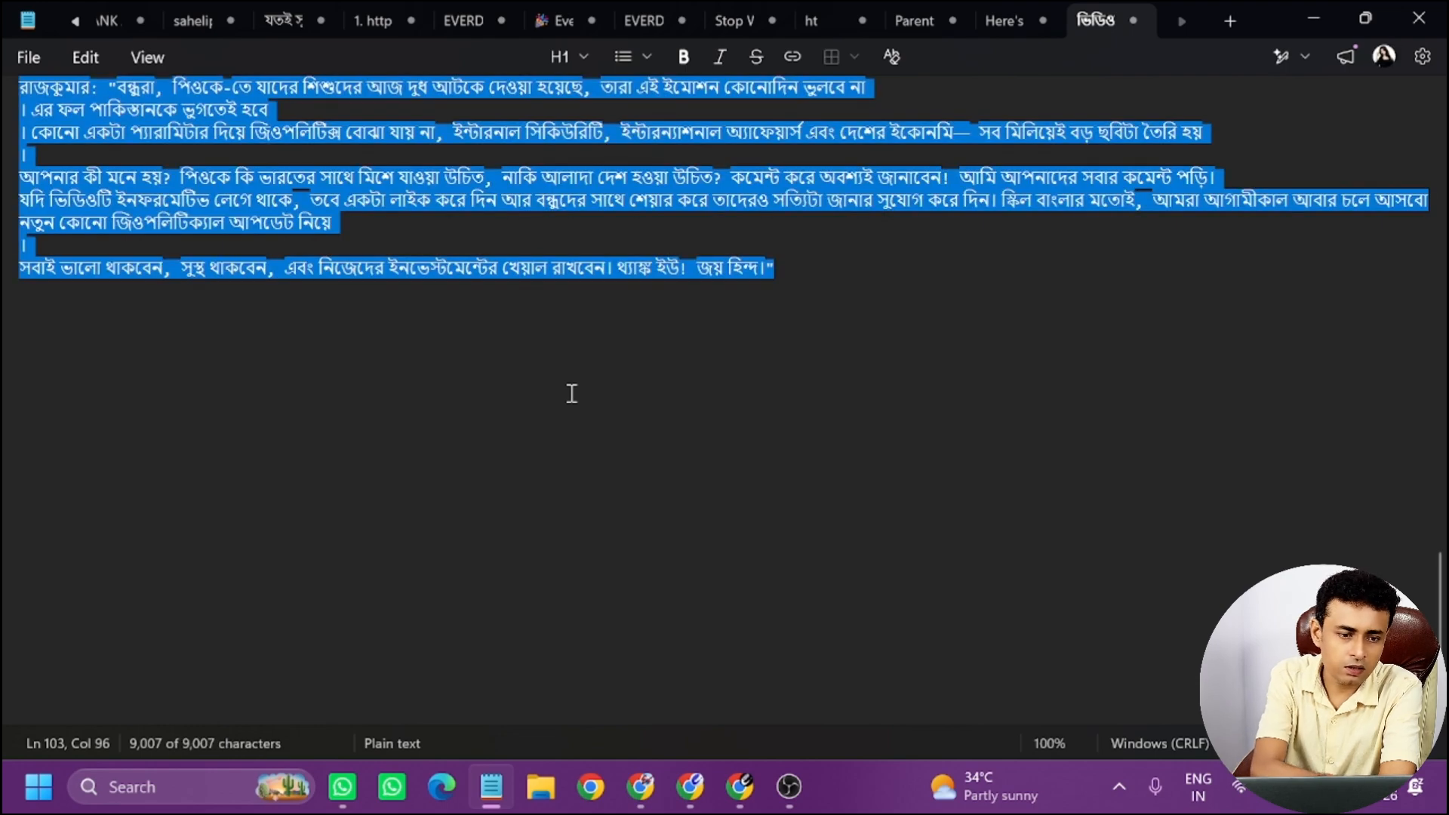
pyautogui.hotkey('ctrl', 'v')
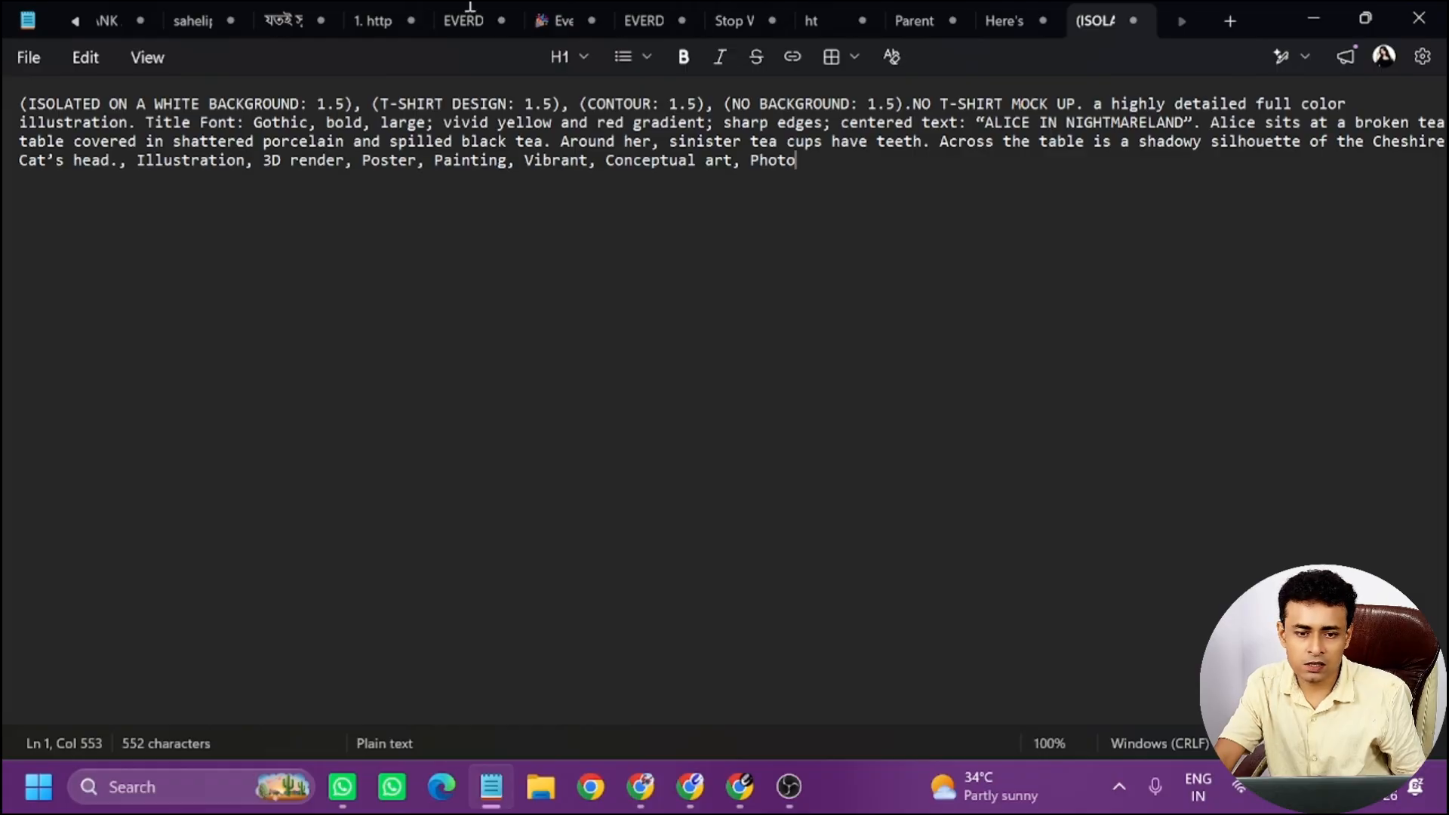
# Check the poster in Ideogram, and replace "NIGHTMARELAND" in the prompt's centered title text in Notepad with "EEVERDOS".
pyautogui.hotkey('alt', 'Tab')
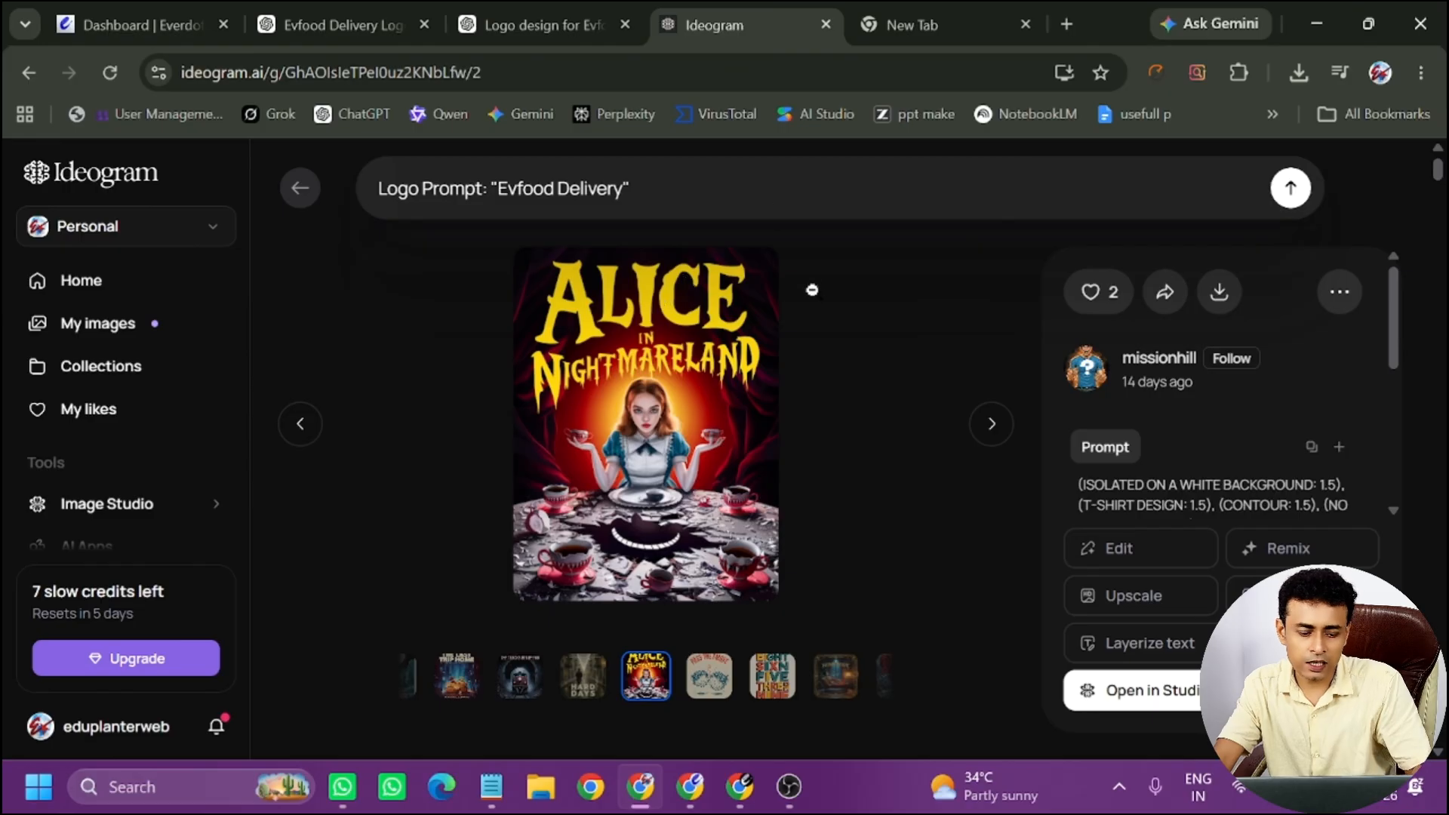
pyautogui.hotkey('alt', 'Tab')
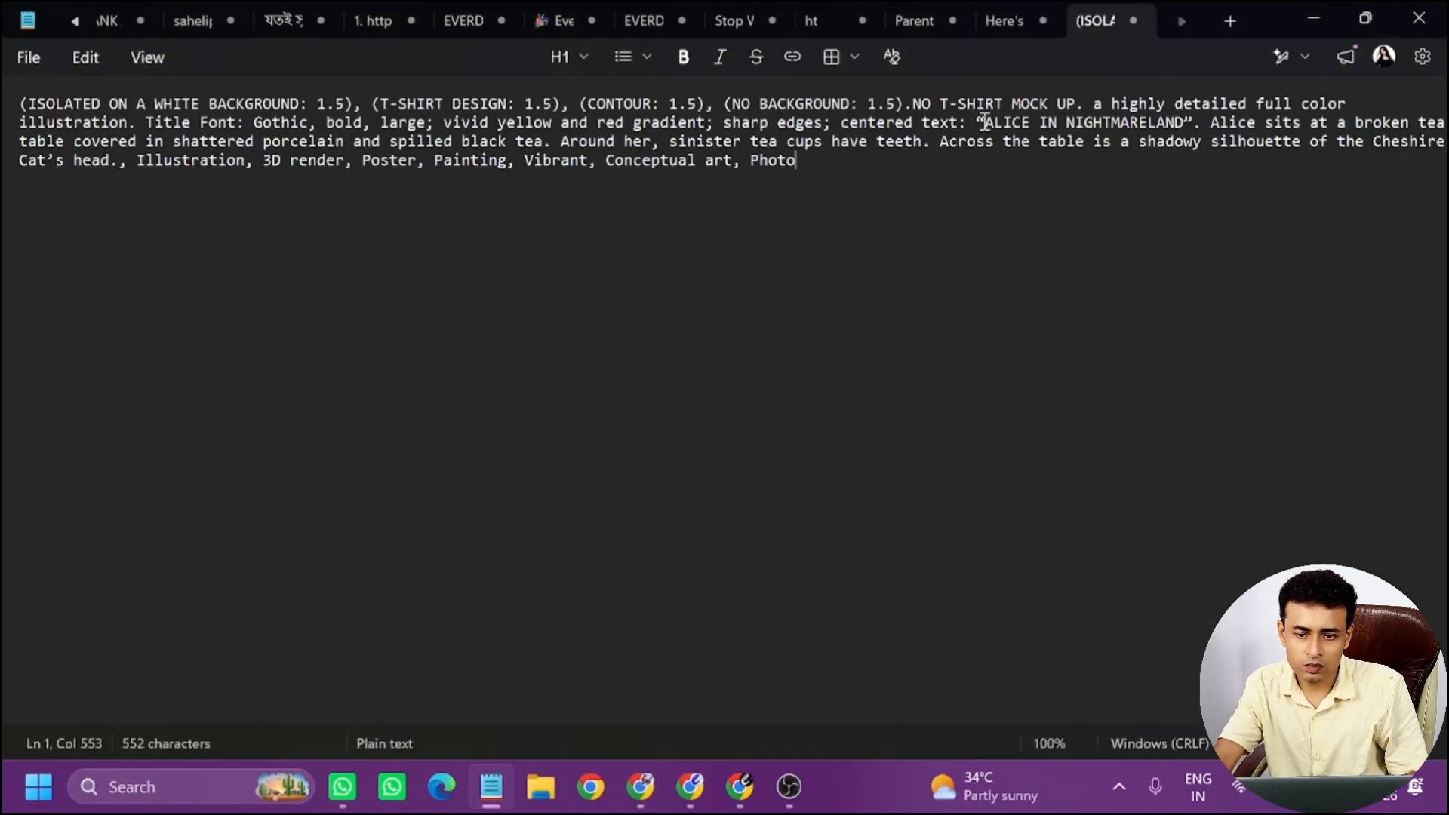
pyautogui.moveTo(984, 122); pyautogui.dragTo(1186, 121)
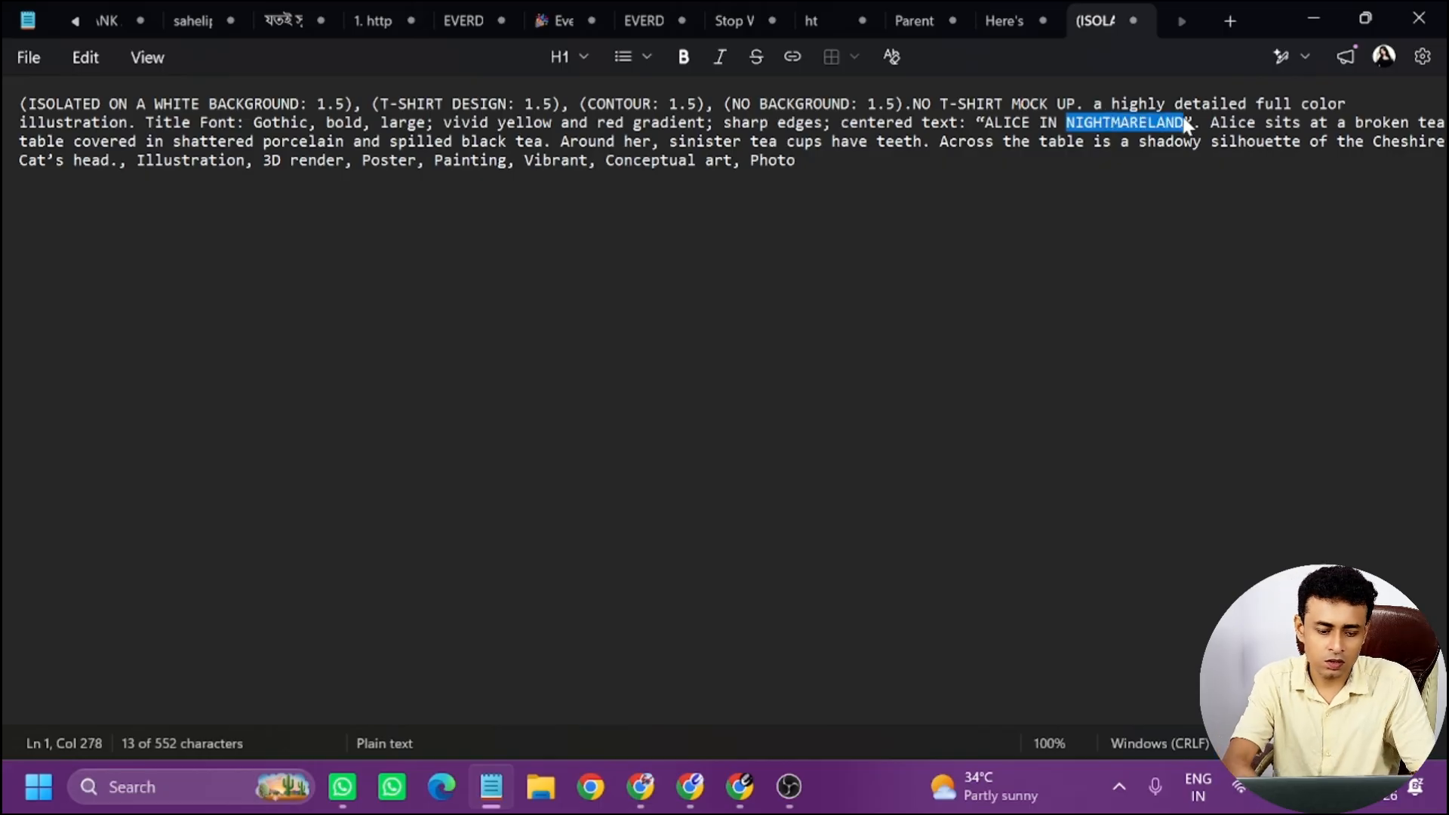
pyautogui.write('Eve')
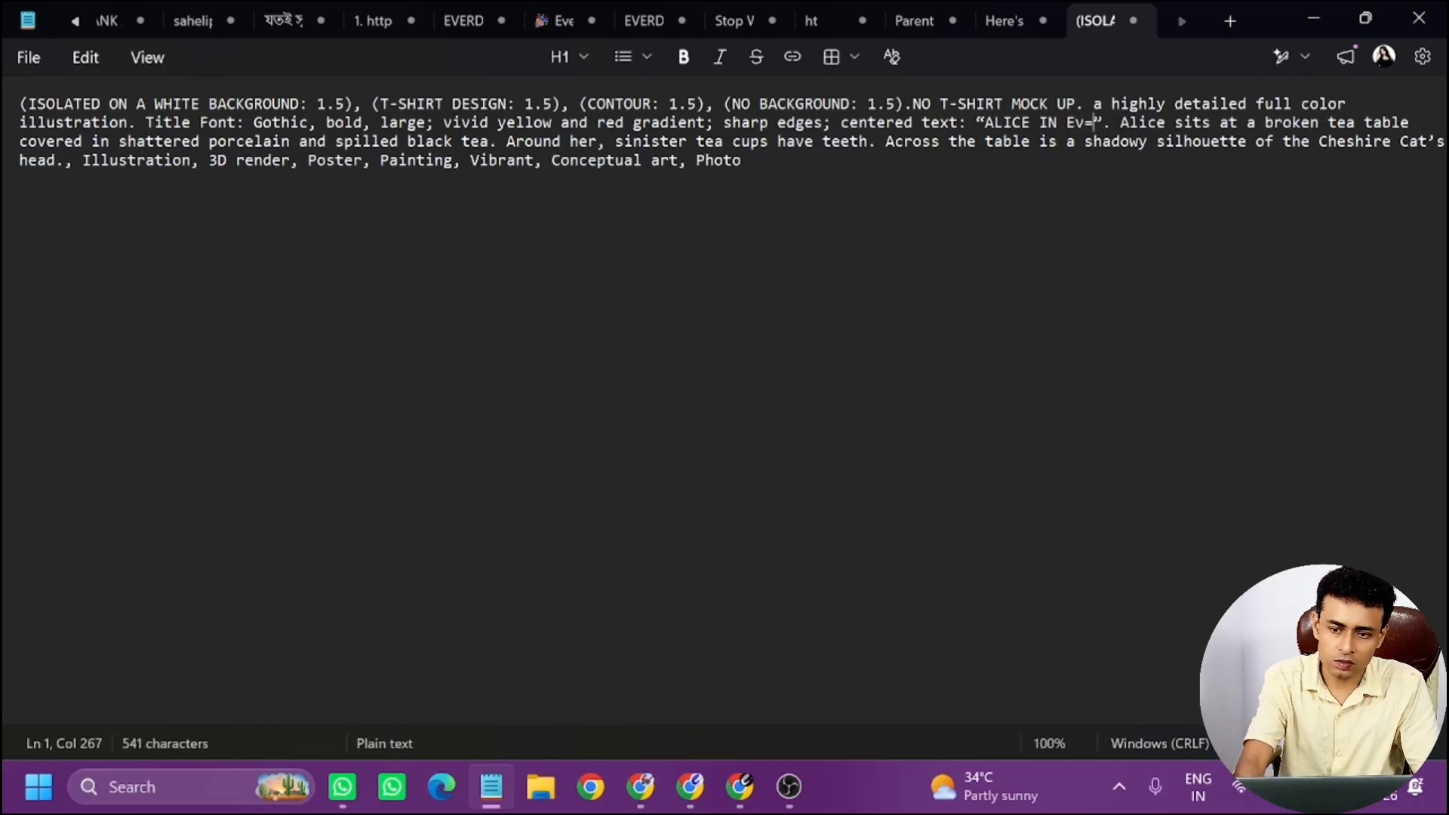
pyautogui.press('BackSpace')
pyautogui.press('BackSpace')
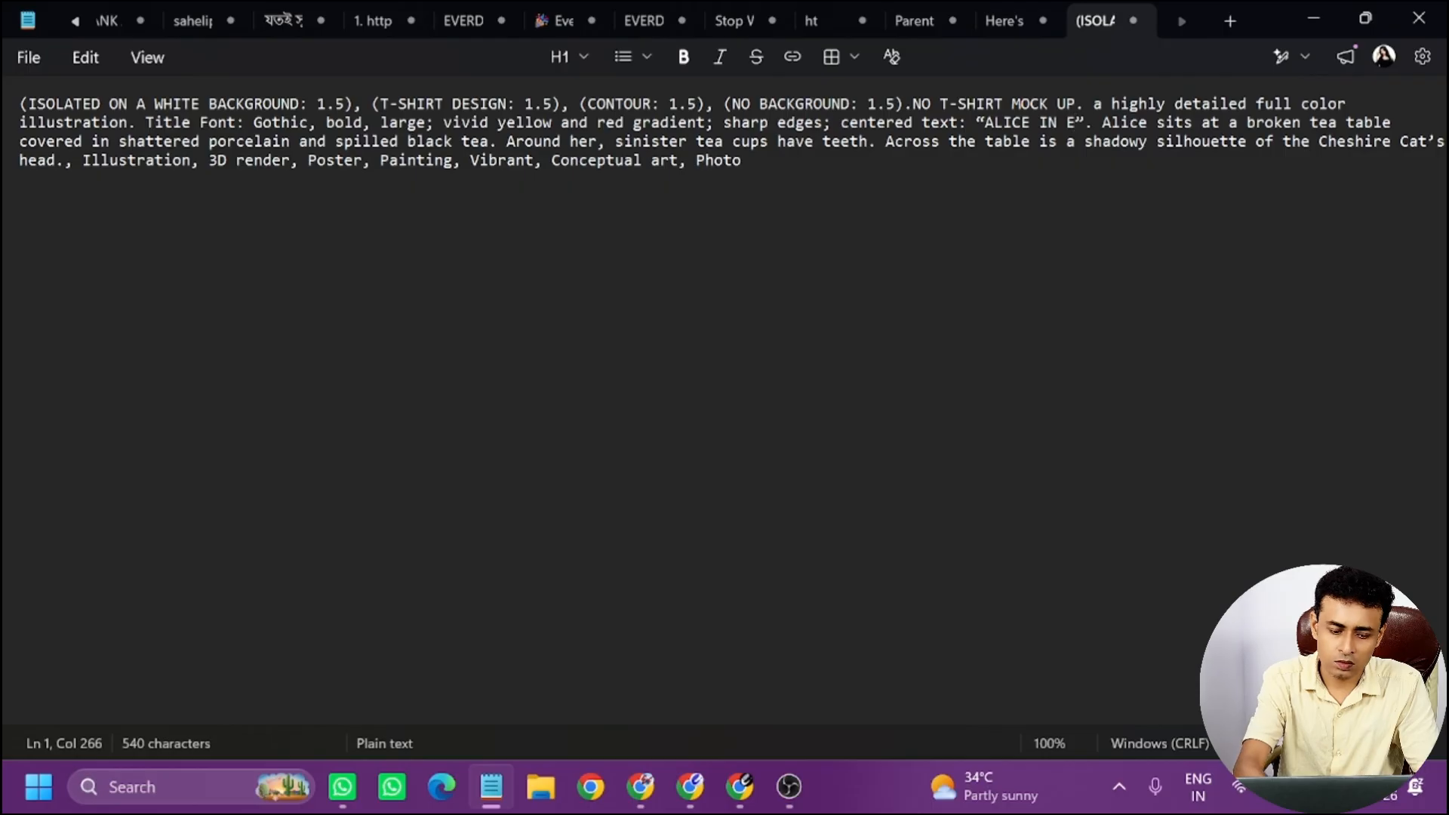
pyautogui.write('EVERDO')
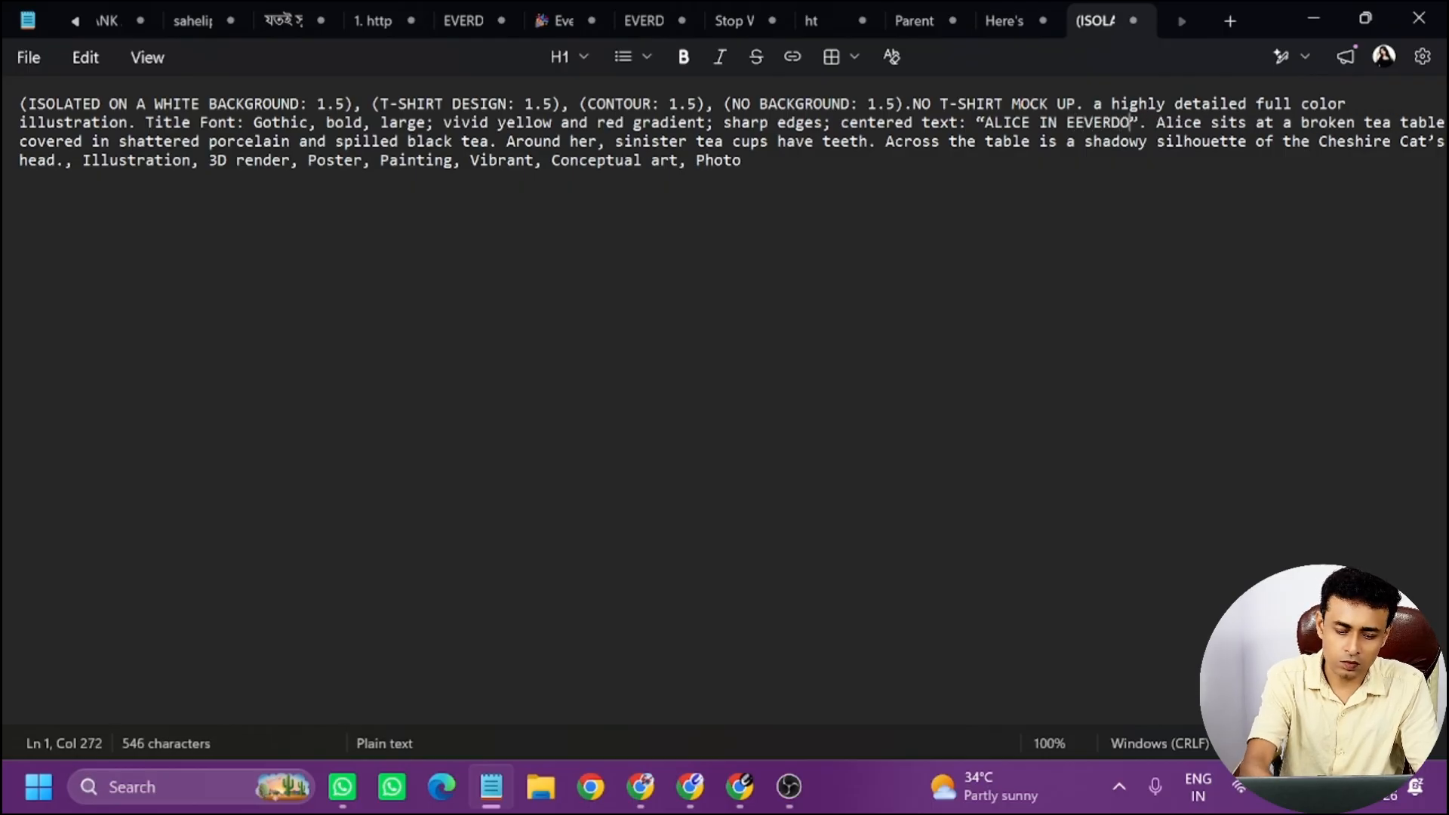
pyautogui.write('T')
pyautogui.press('BackSpace')
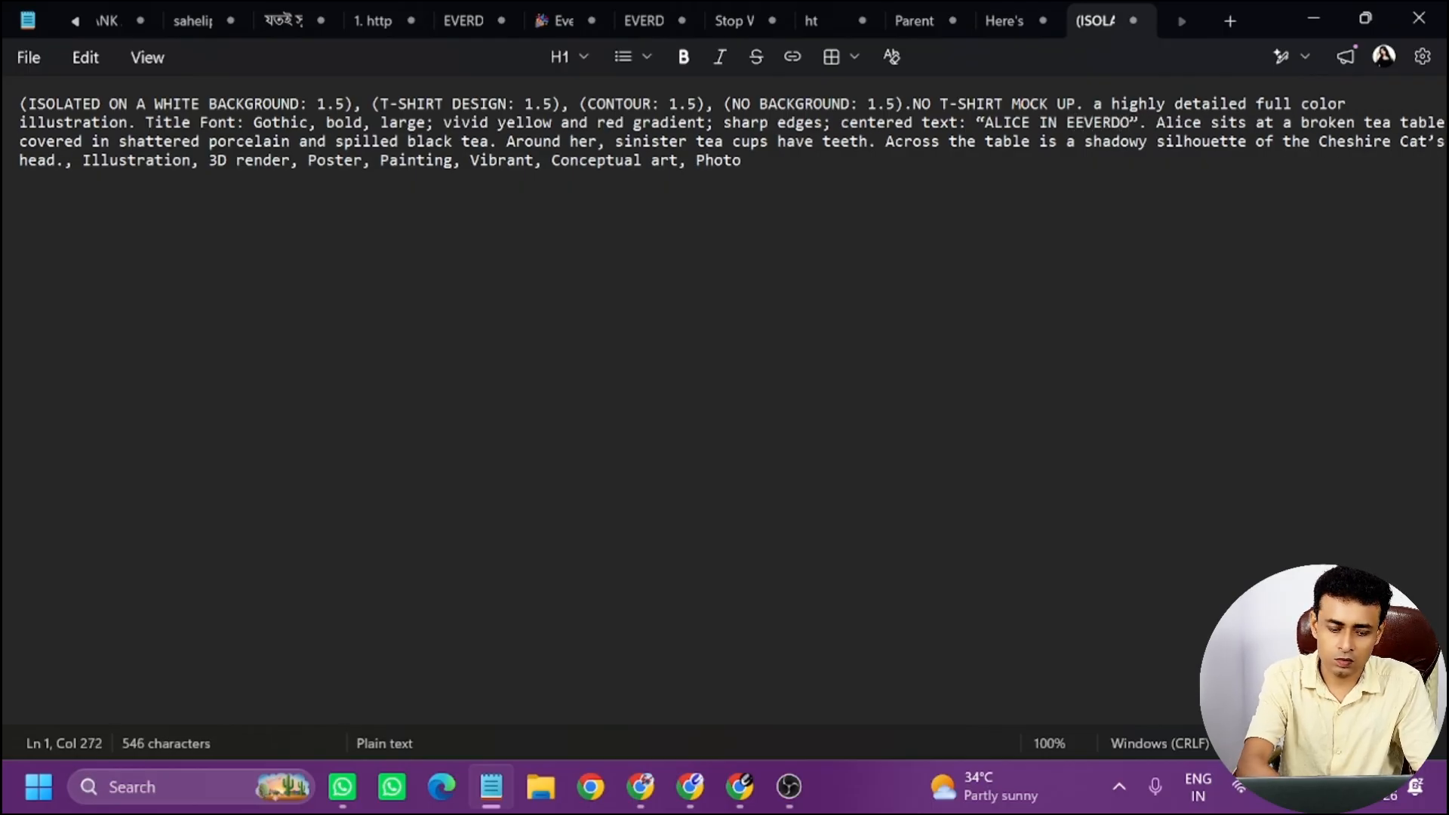
pyautogui.write('S')
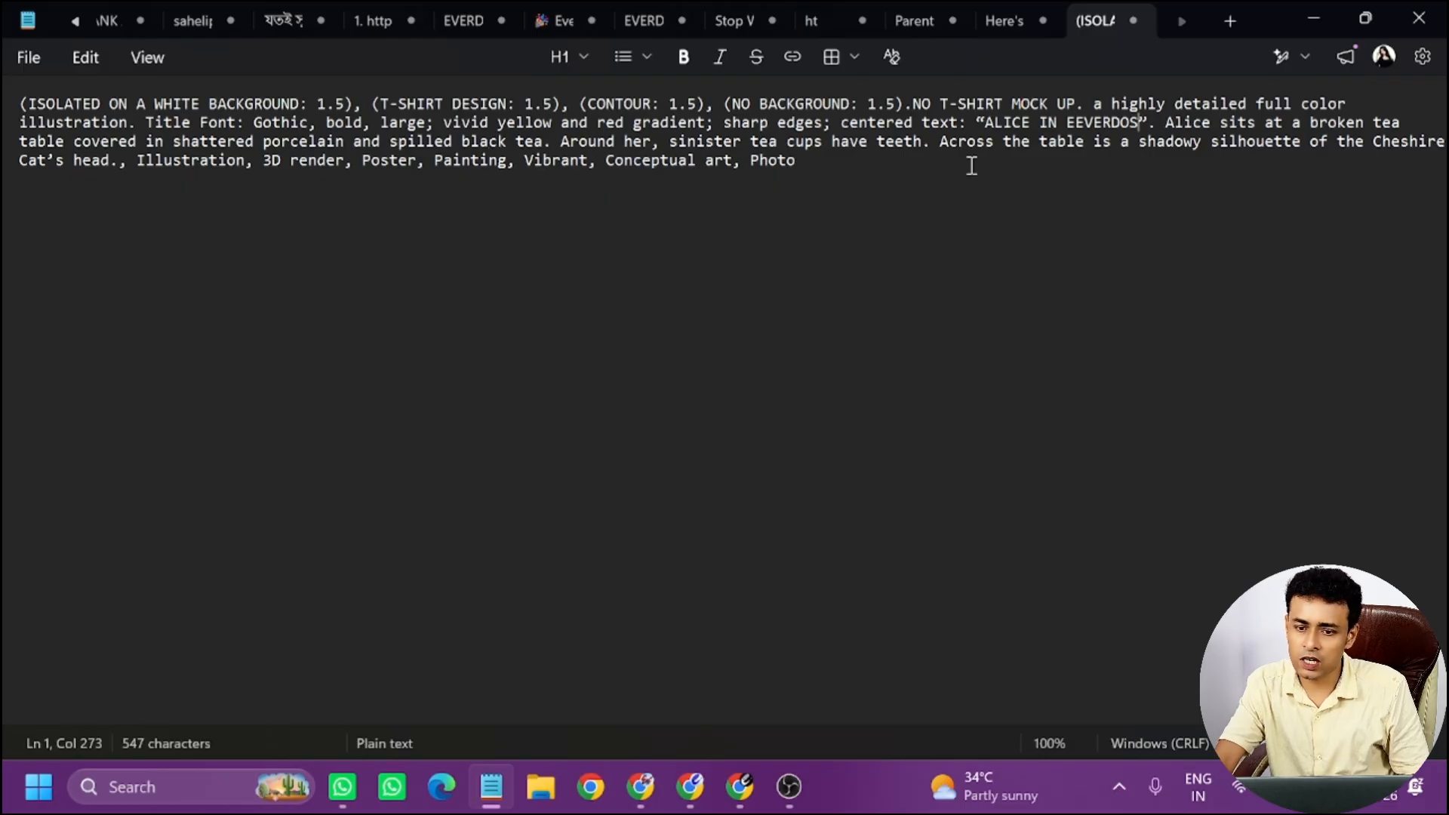
# Copy the edited prompt, generate images from it on Ideogram's home page, and open the first "Alice in Eeverdos" result.
pyautogui.moveTo(818, 166); pyautogui.dragTo(6, 80)
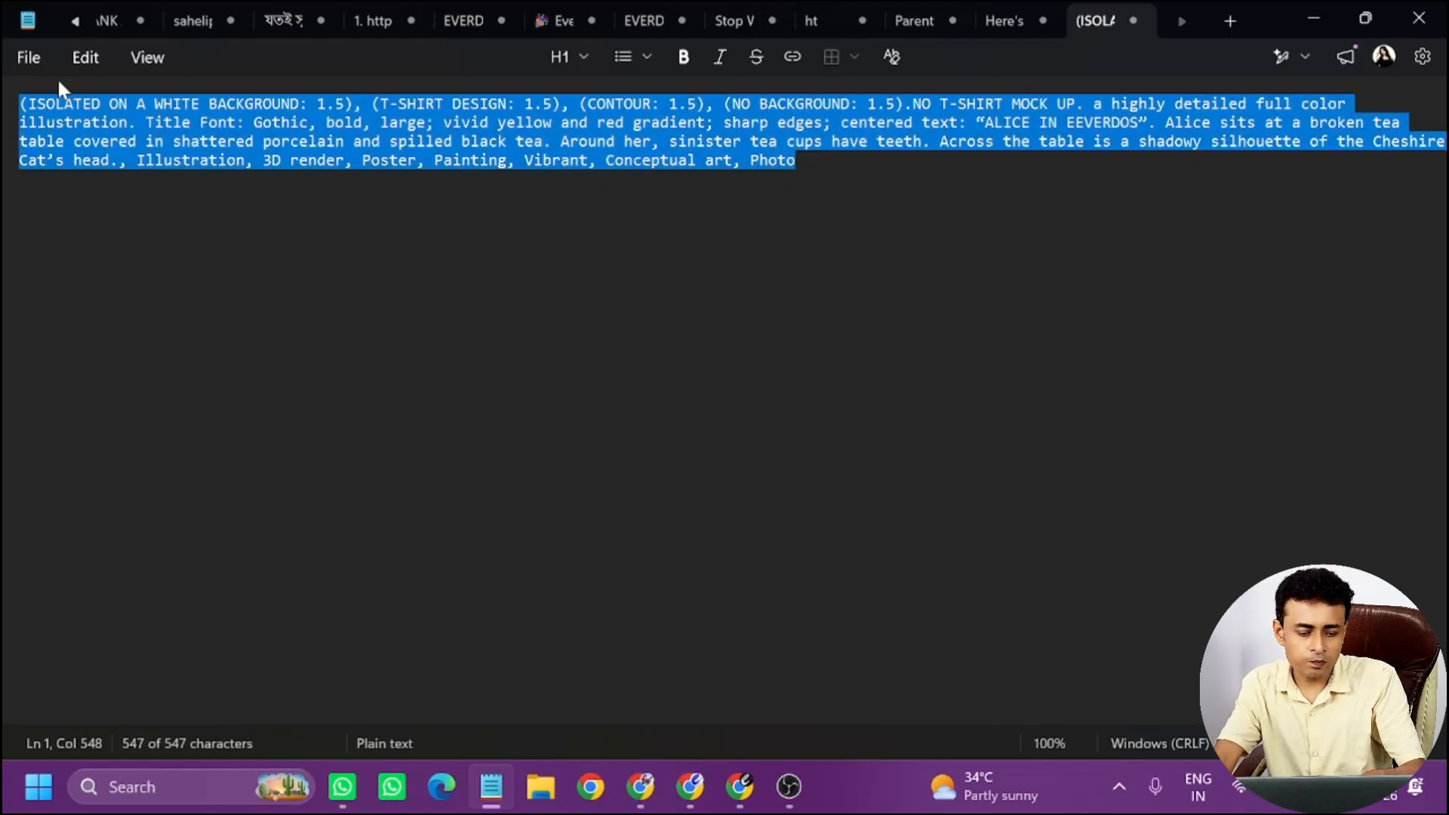
pyautogui.hotkey('alt', 'Tab')
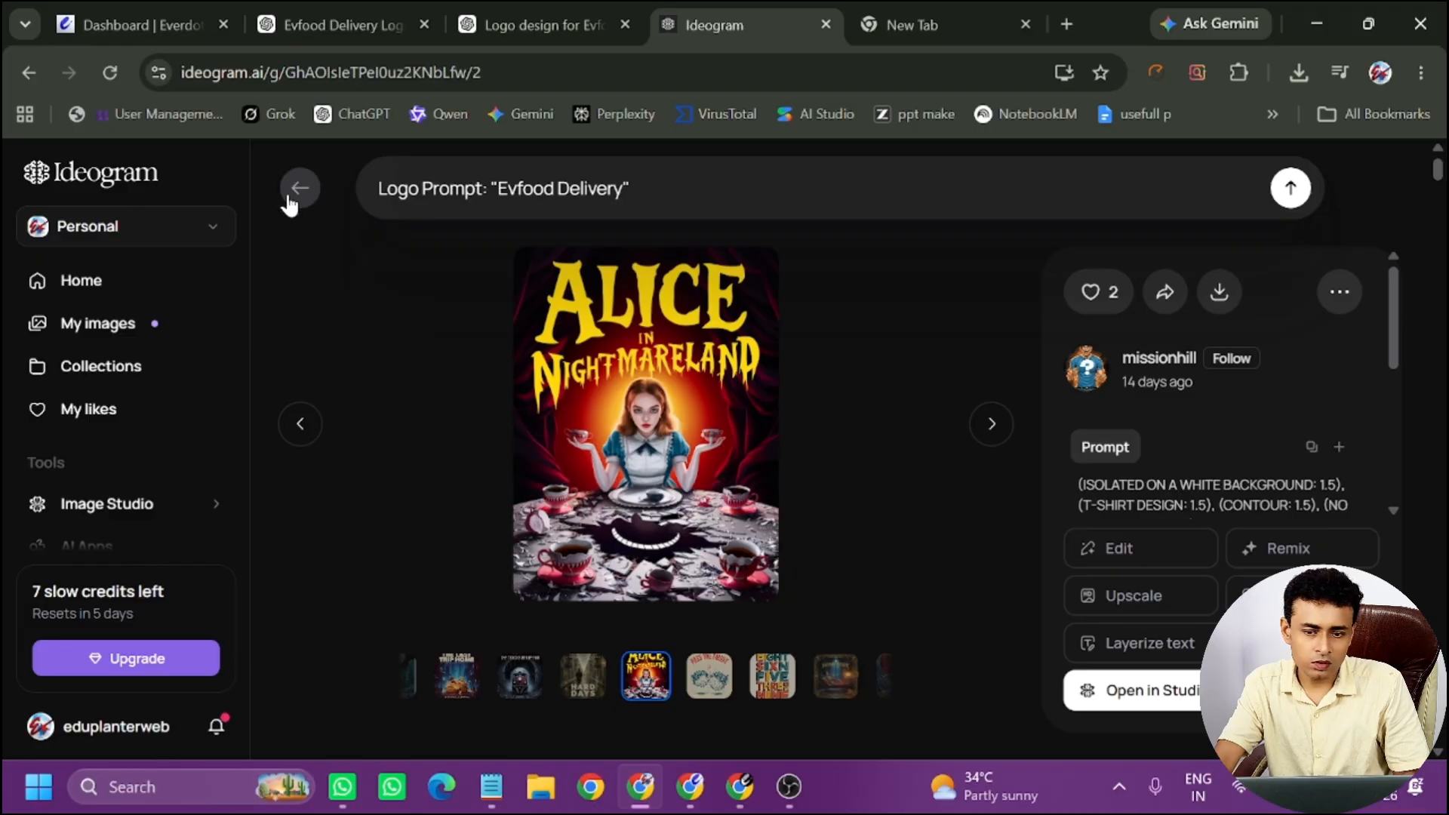
pyautogui.click(289, 200)
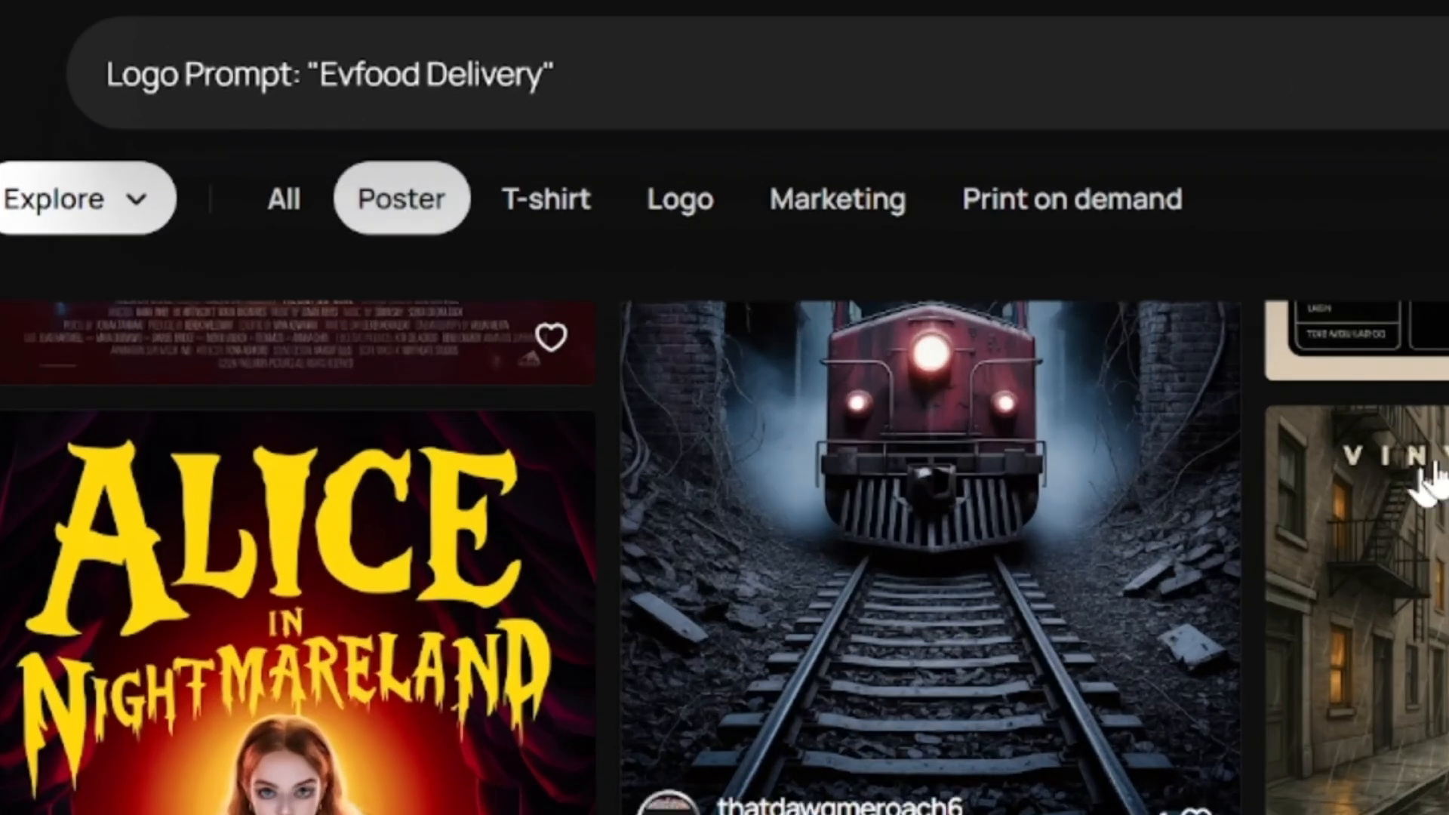
pyautogui.click(107, 341)
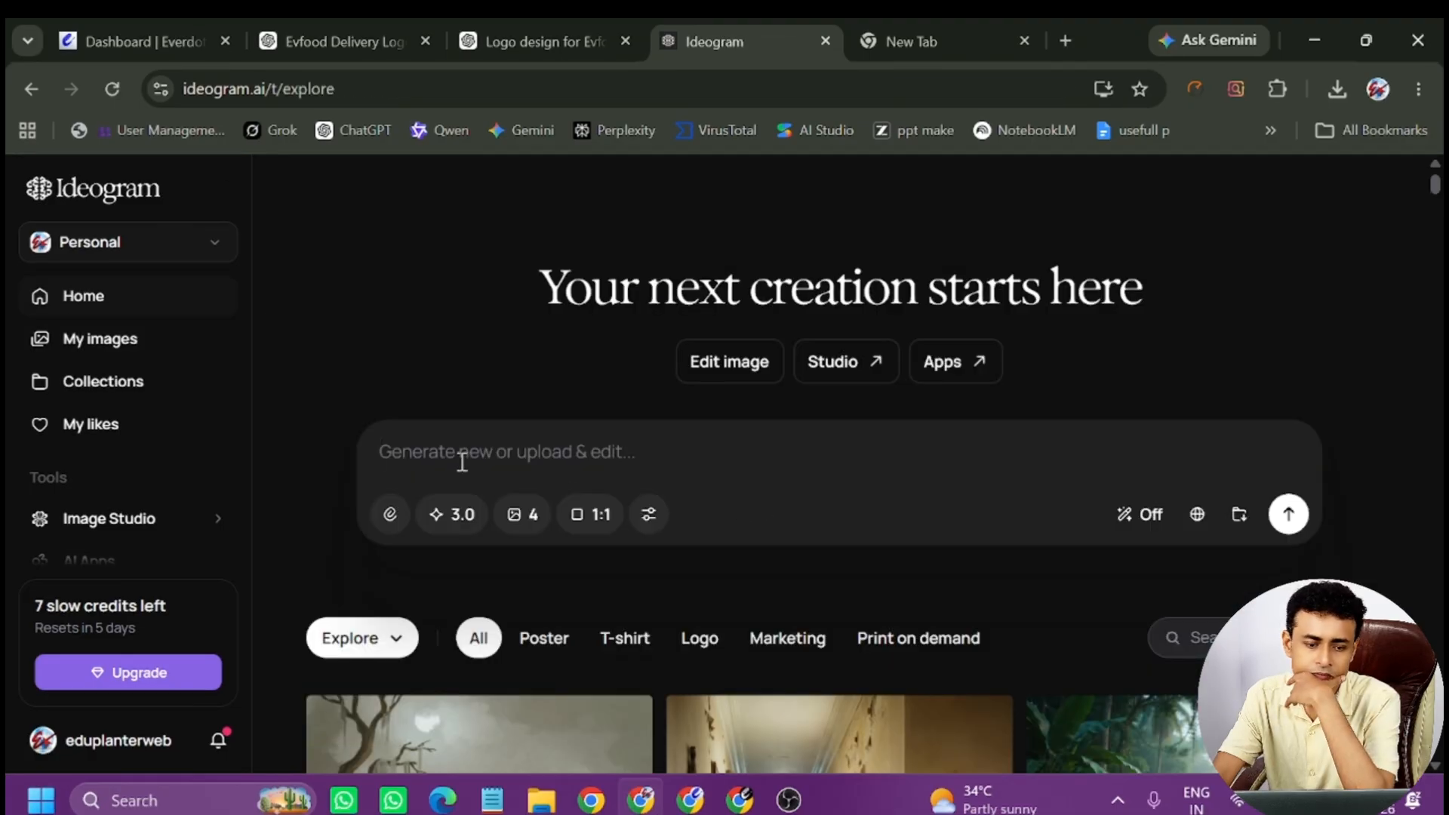
pyautogui.click(462, 461)
pyautogui.hotkey('ctrl', 'v')
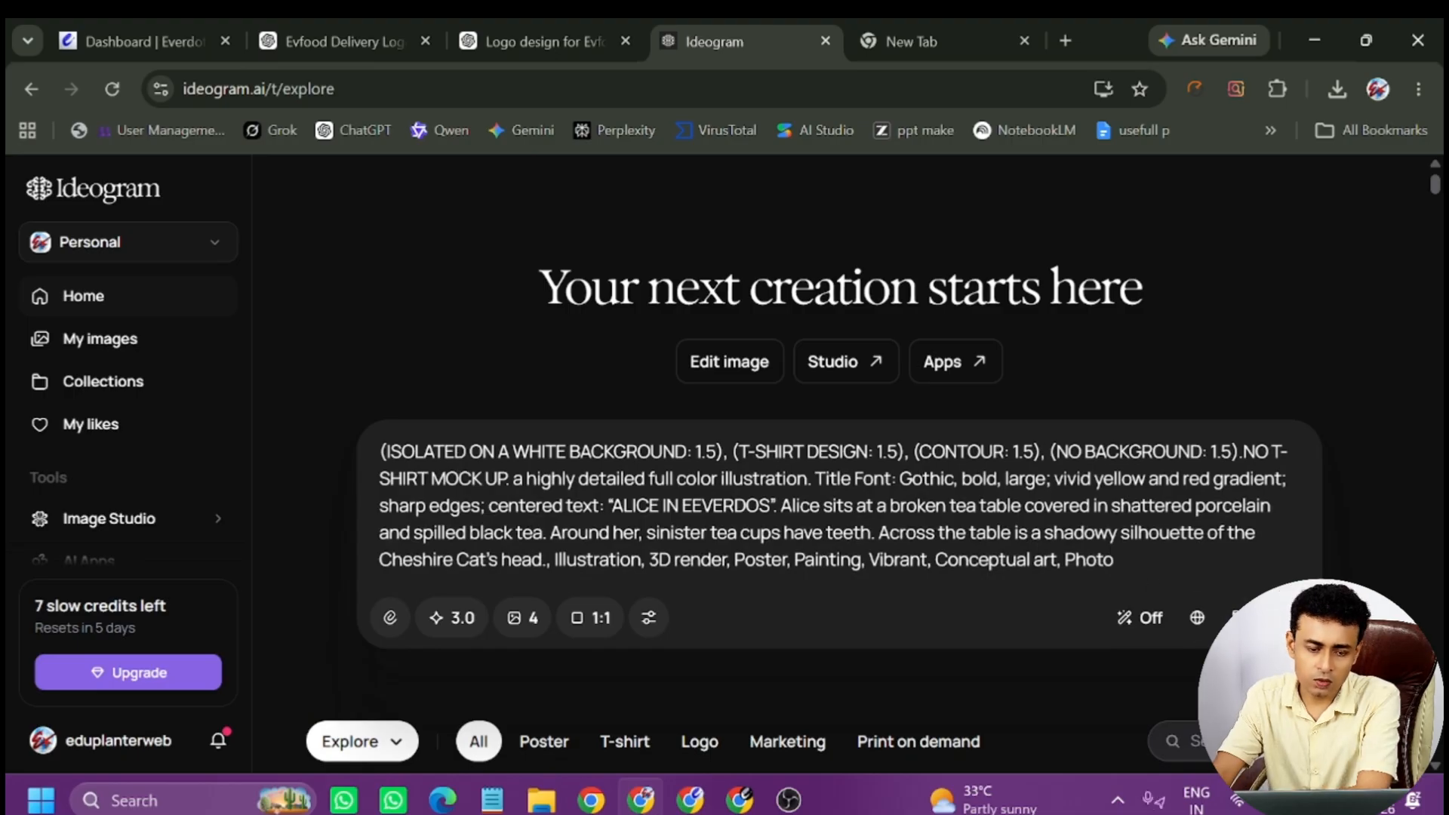
pyautogui.press('Return')
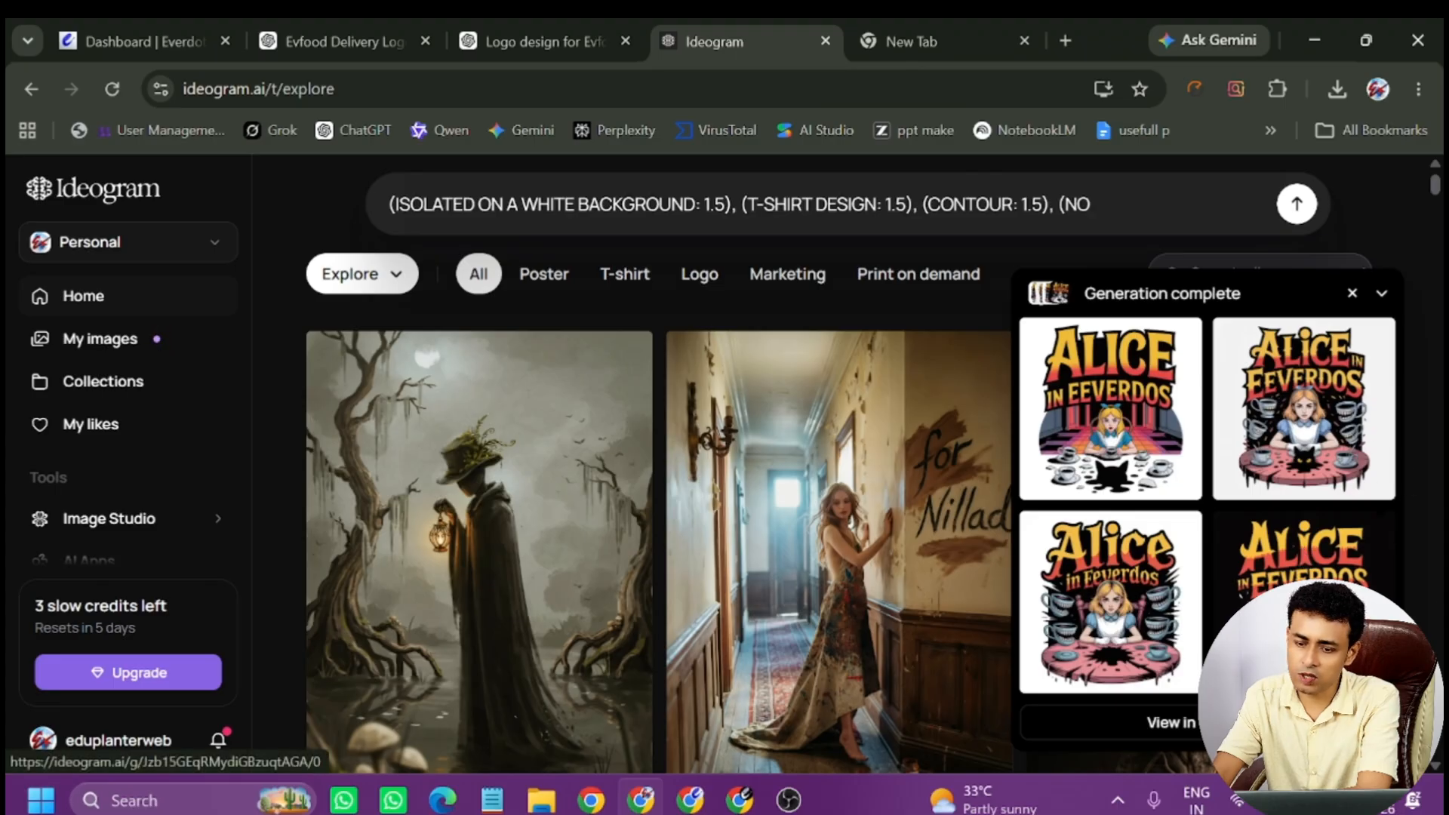
pyautogui.click(1129, 419)
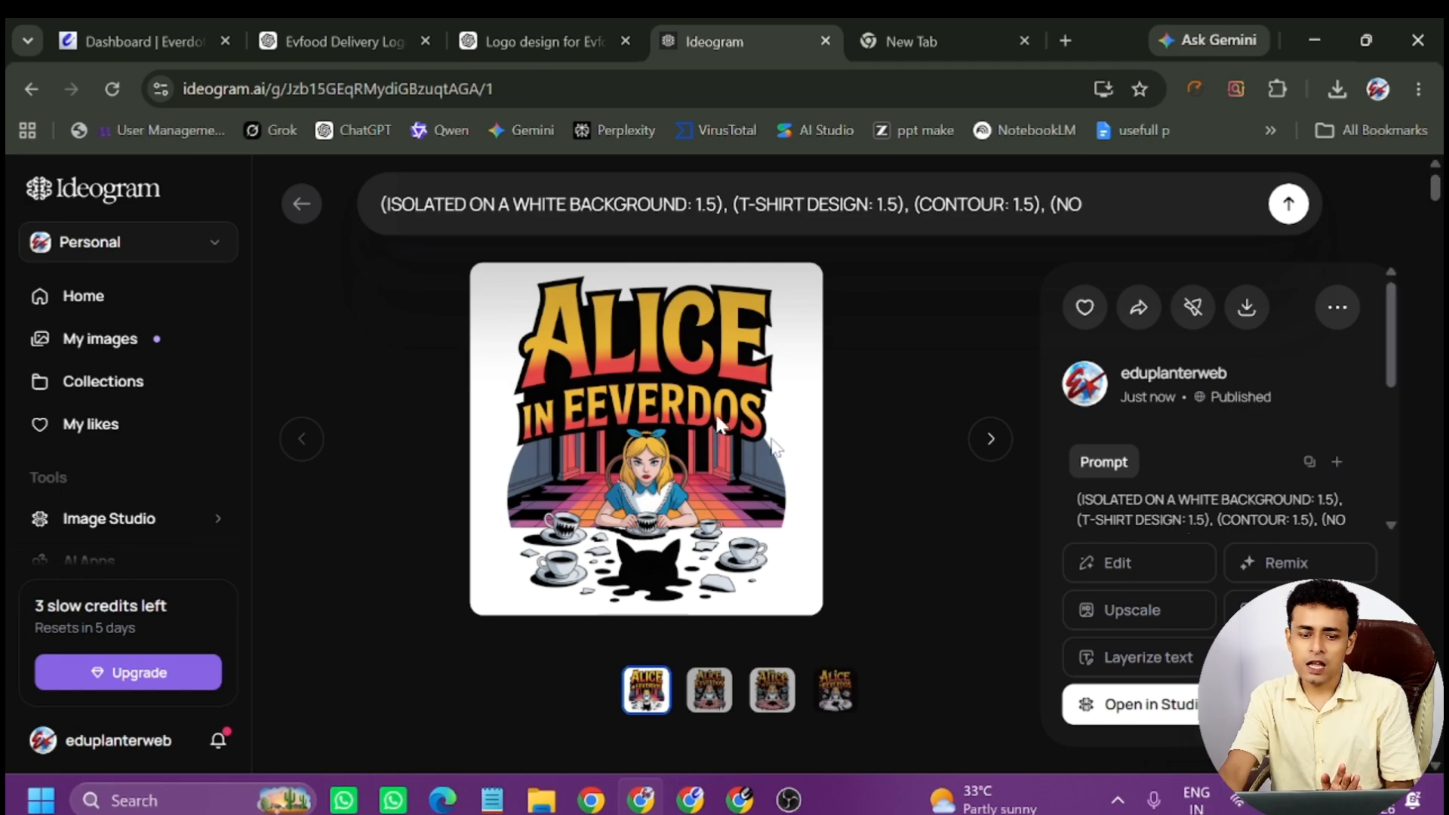
# Download the Bengali EVFOOD logo from the ChatGPT chat and inspect the saved PNG in a maximized image viewer.
pyautogui.click(550, 36)
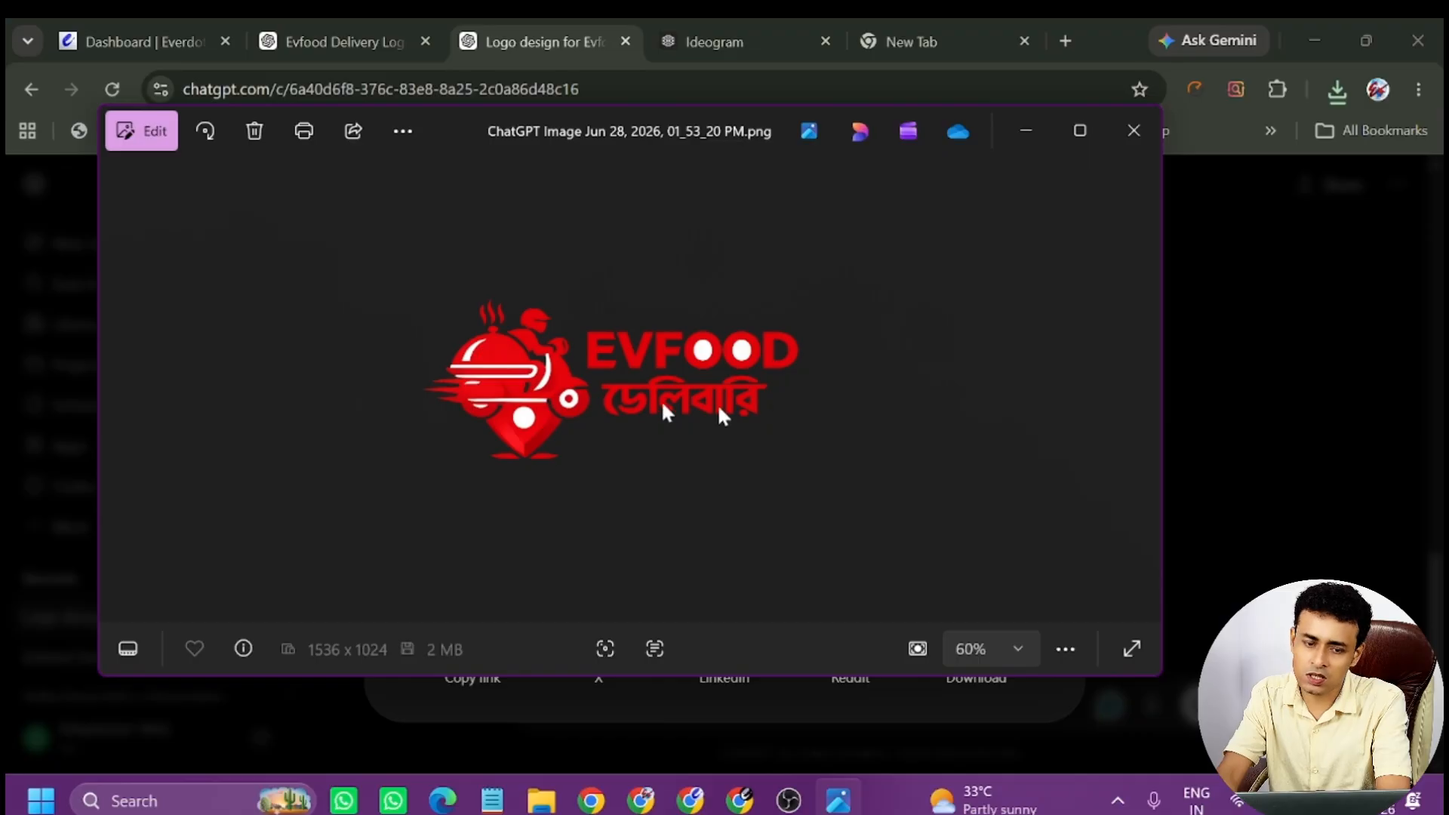
pyautogui.click(1080, 131)
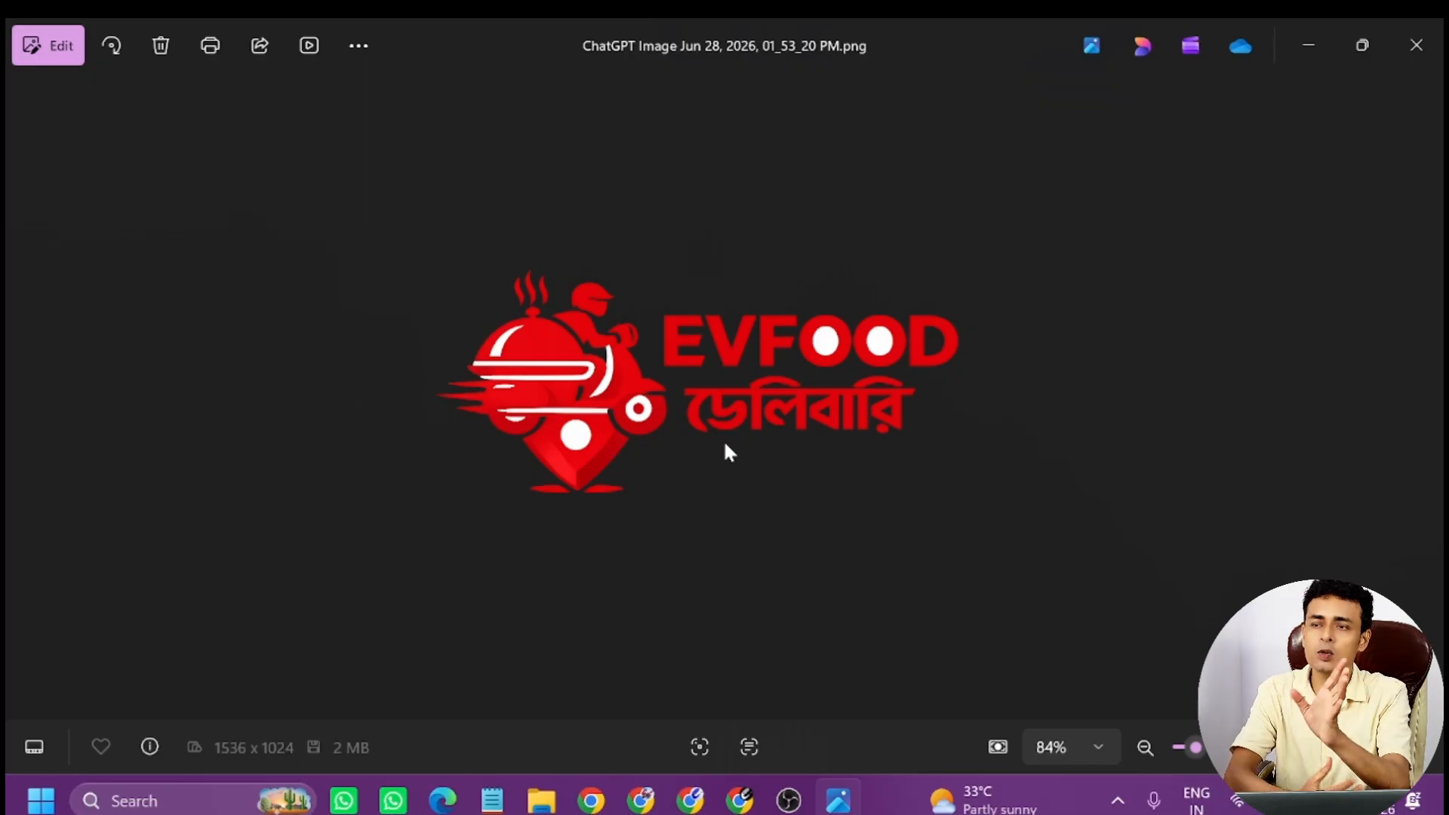
pyautogui.click(1308, 46)
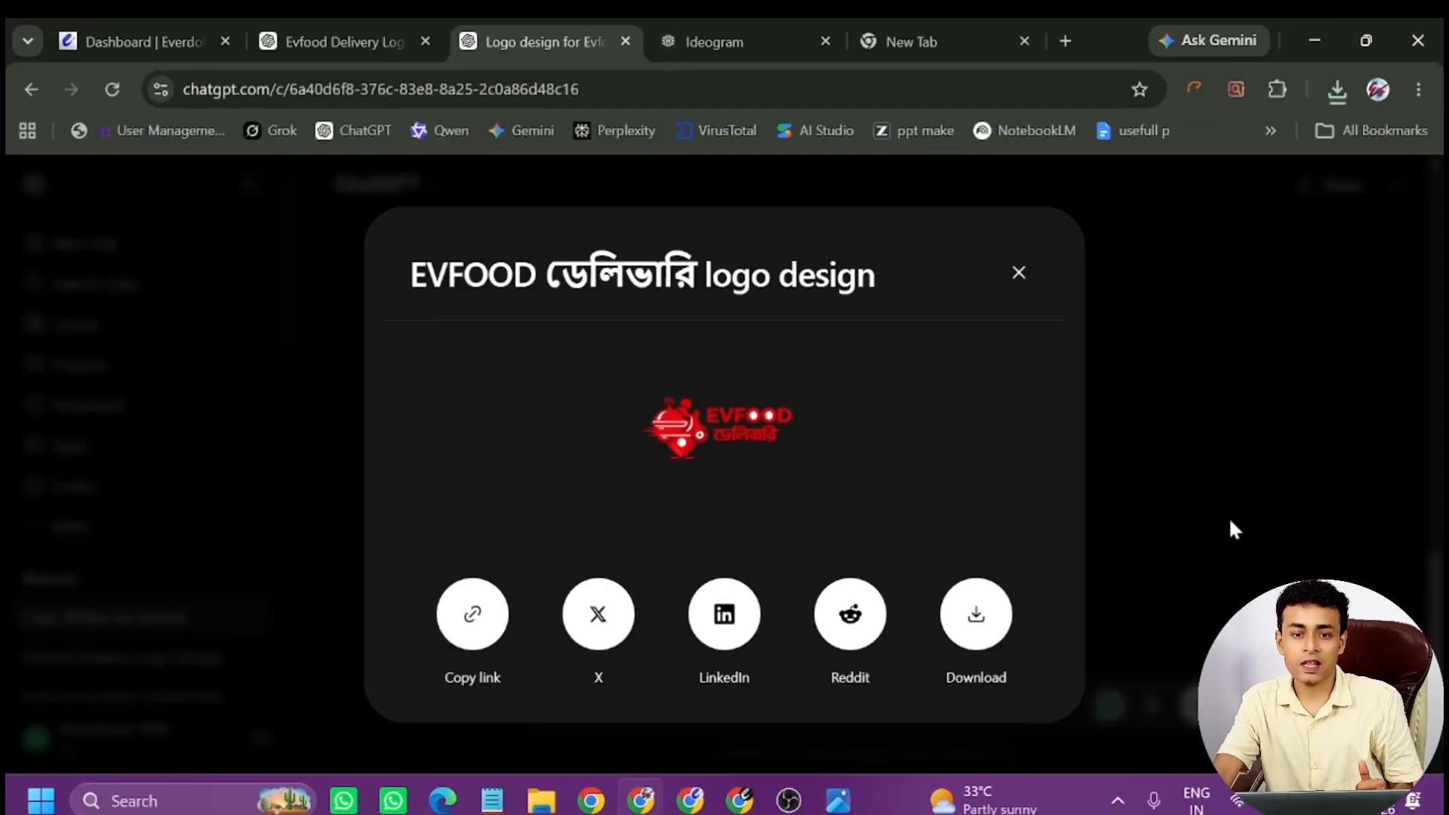
# Search Google for "photopea" in a new browser tab and start the Photopea online editor.
pyautogui.click(1064, 40)
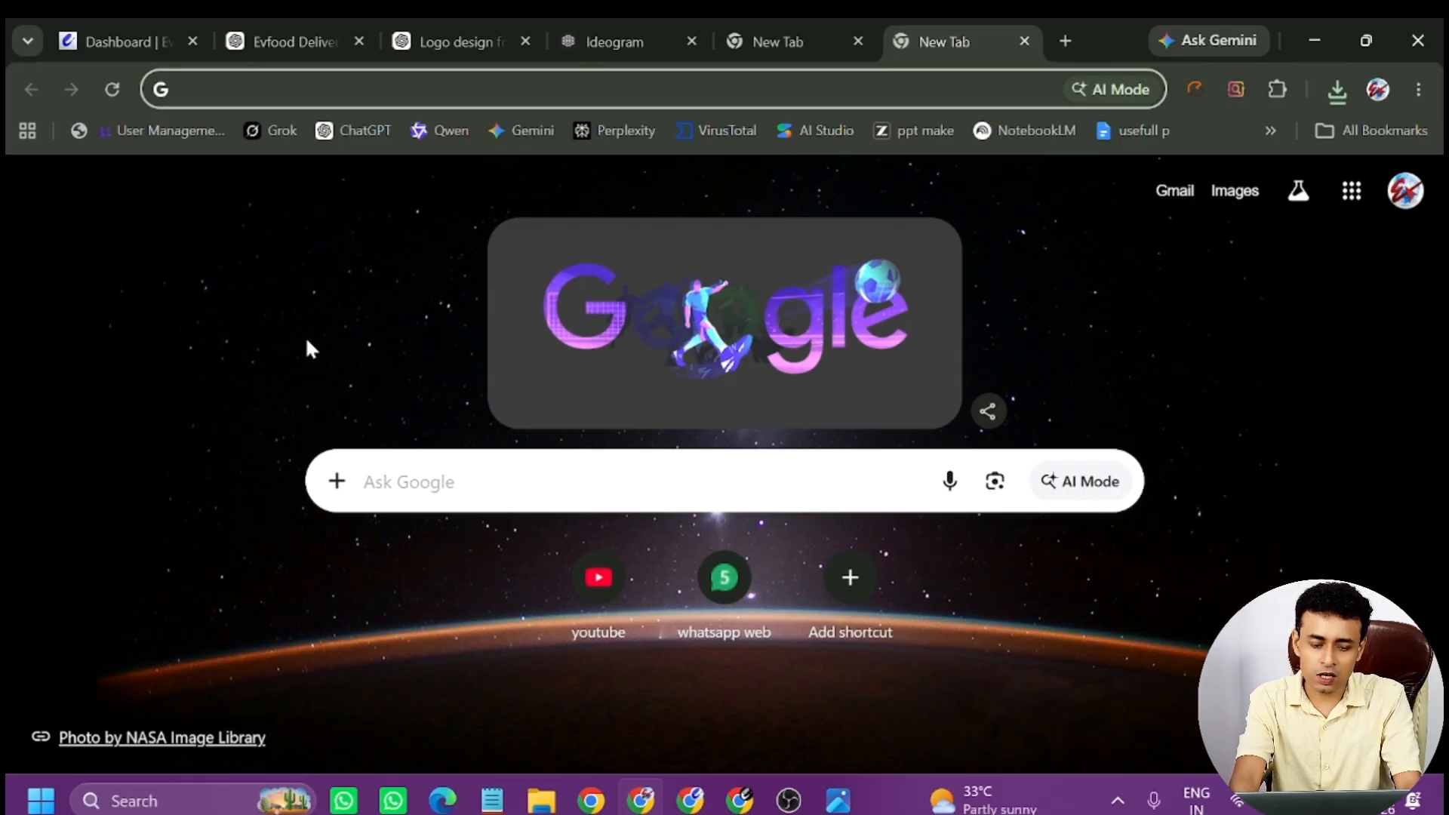
pyautogui.write('photo')
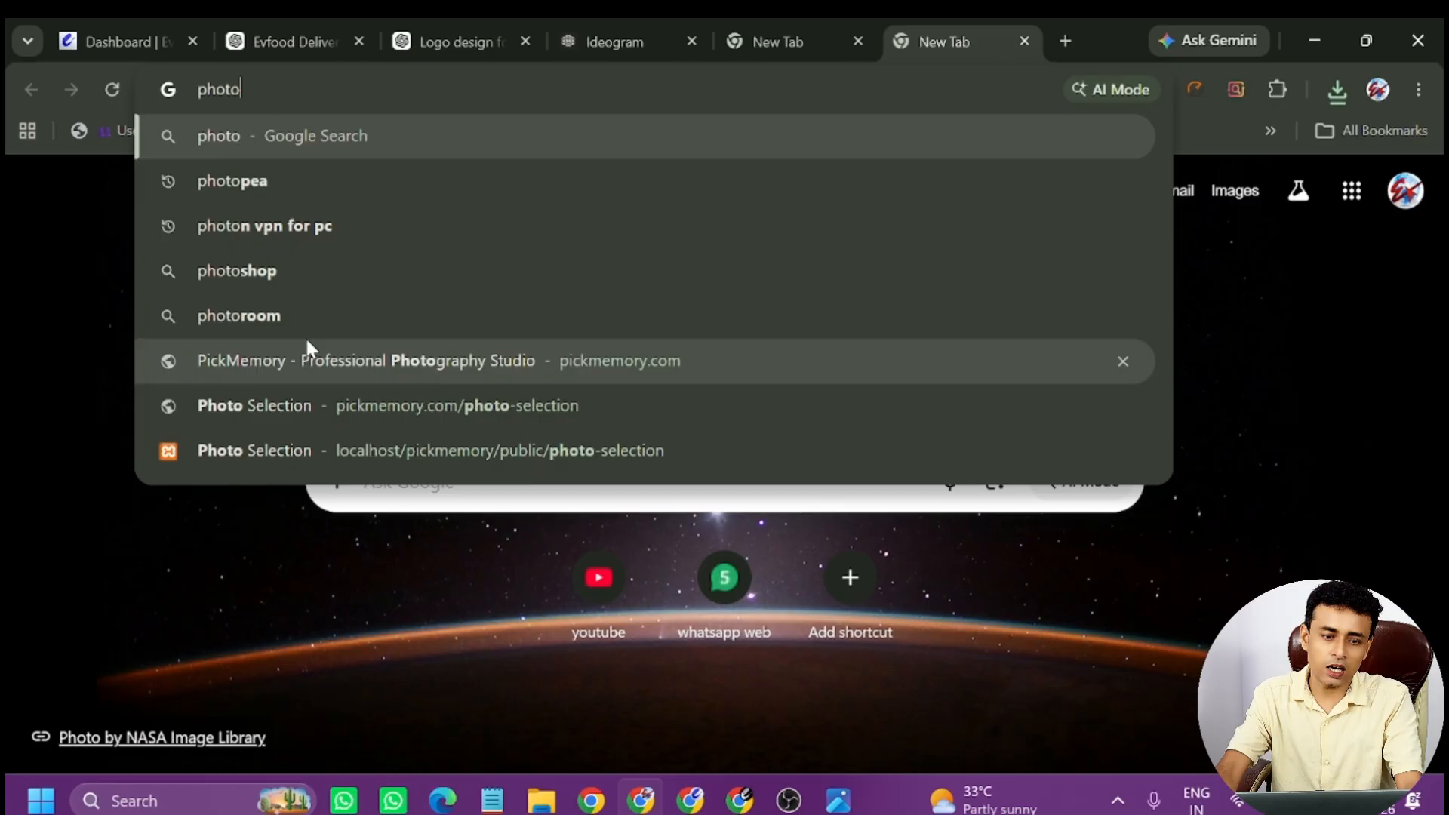
pyautogui.click(271, 175)
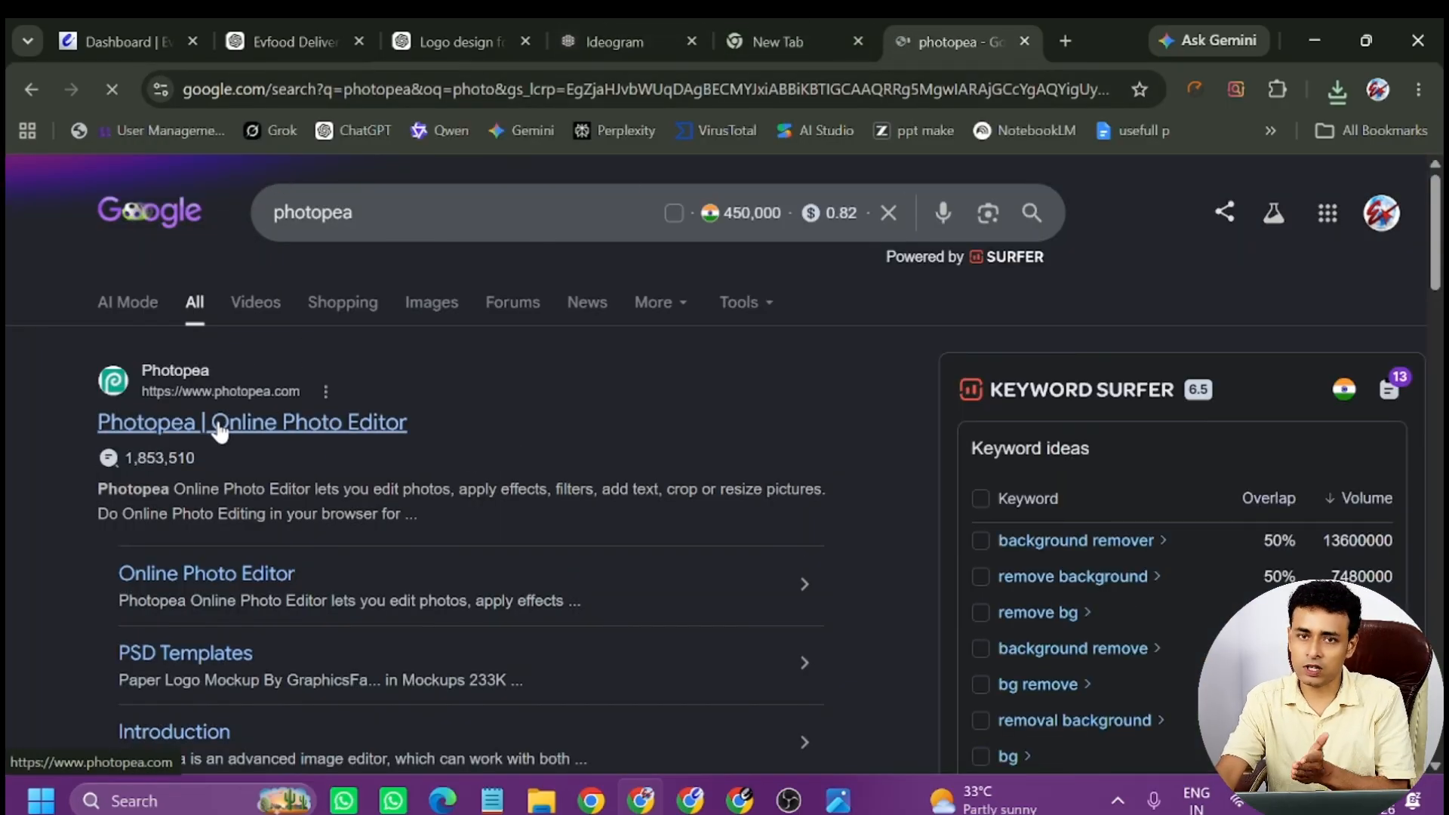
pyautogui.click(274, 444)
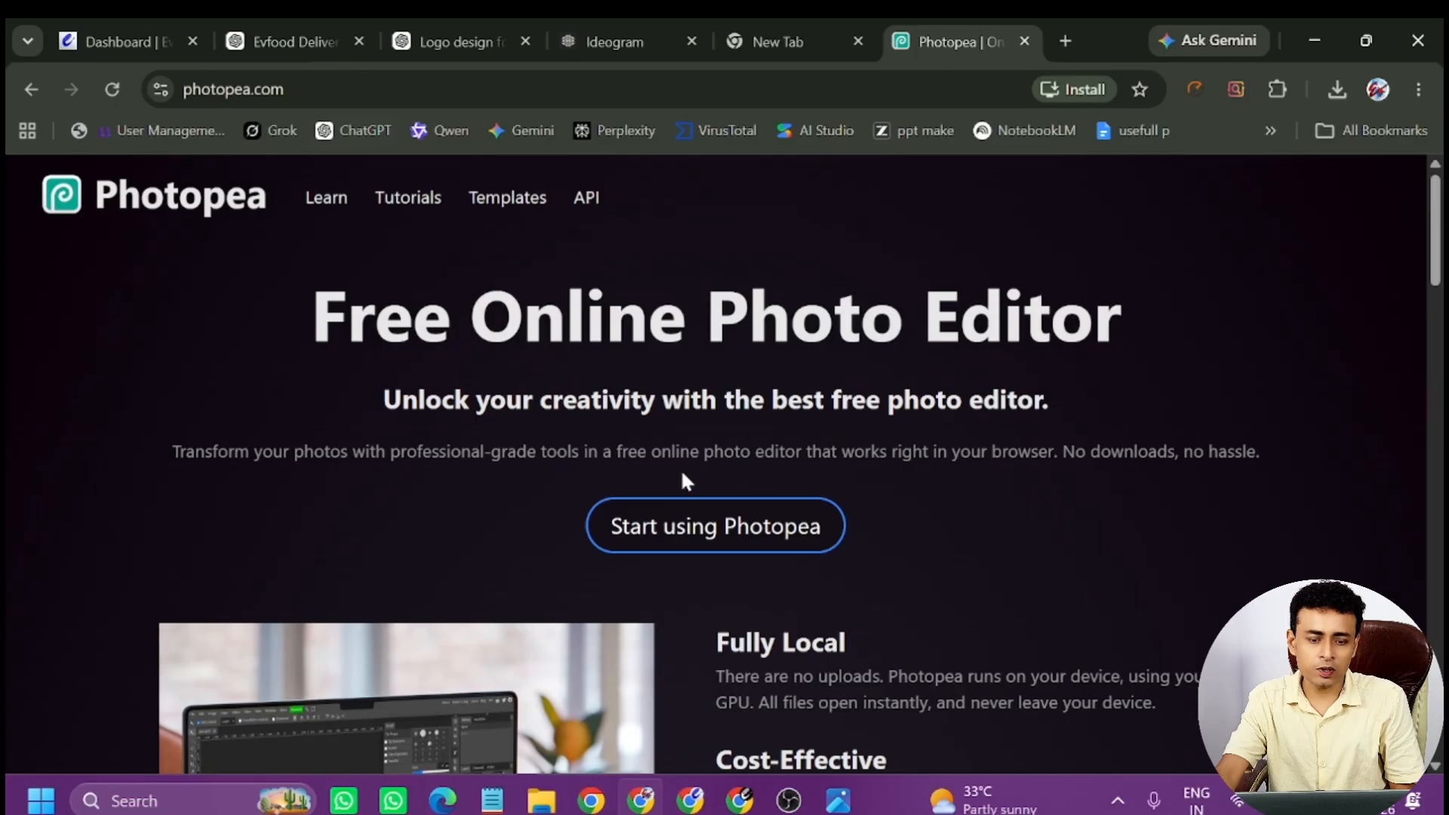
pyautogui.click(719, 537)
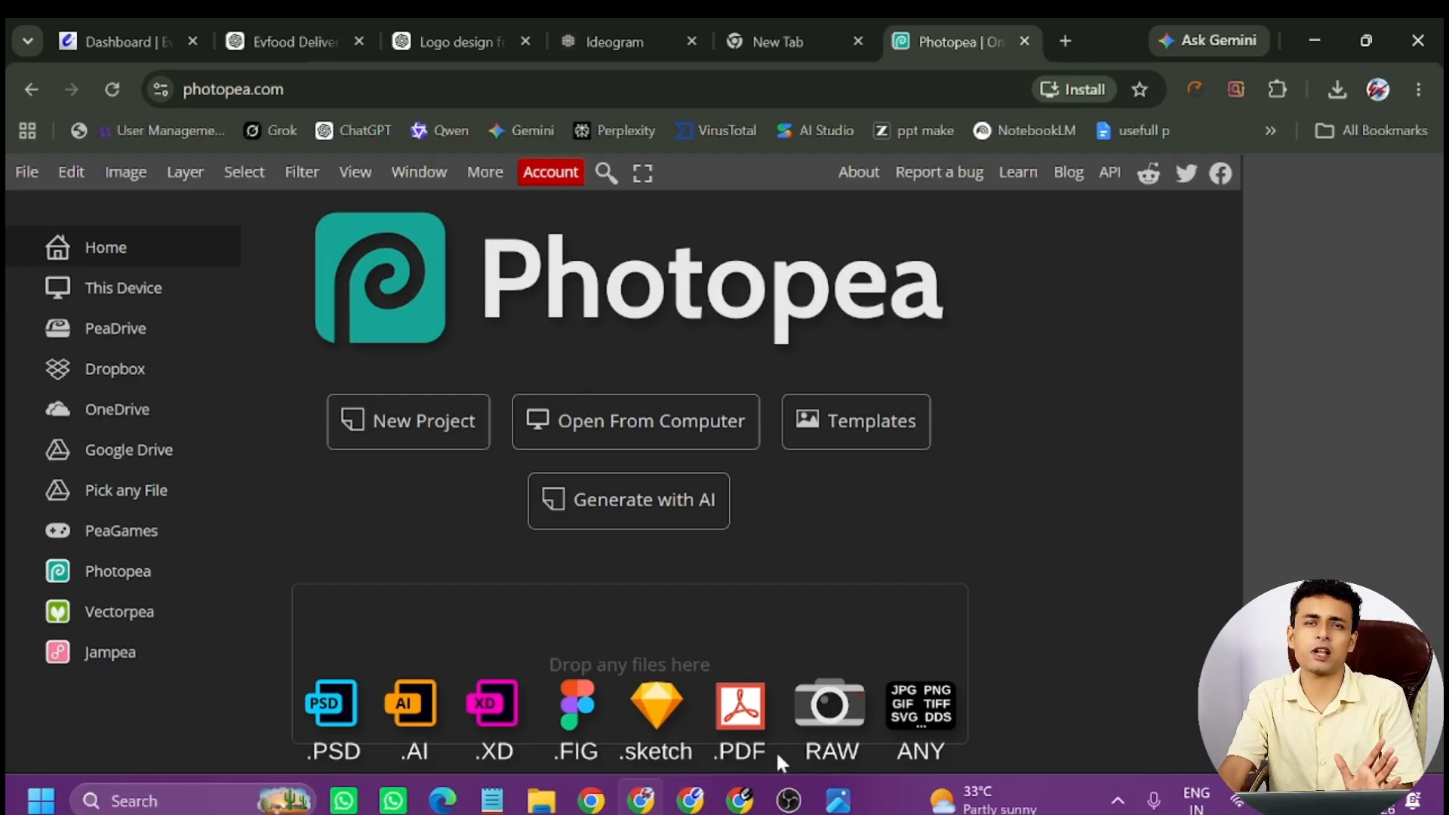
# Browse Photopea's Hot templates for logo mockups.
pyautogui.click(865, 448)
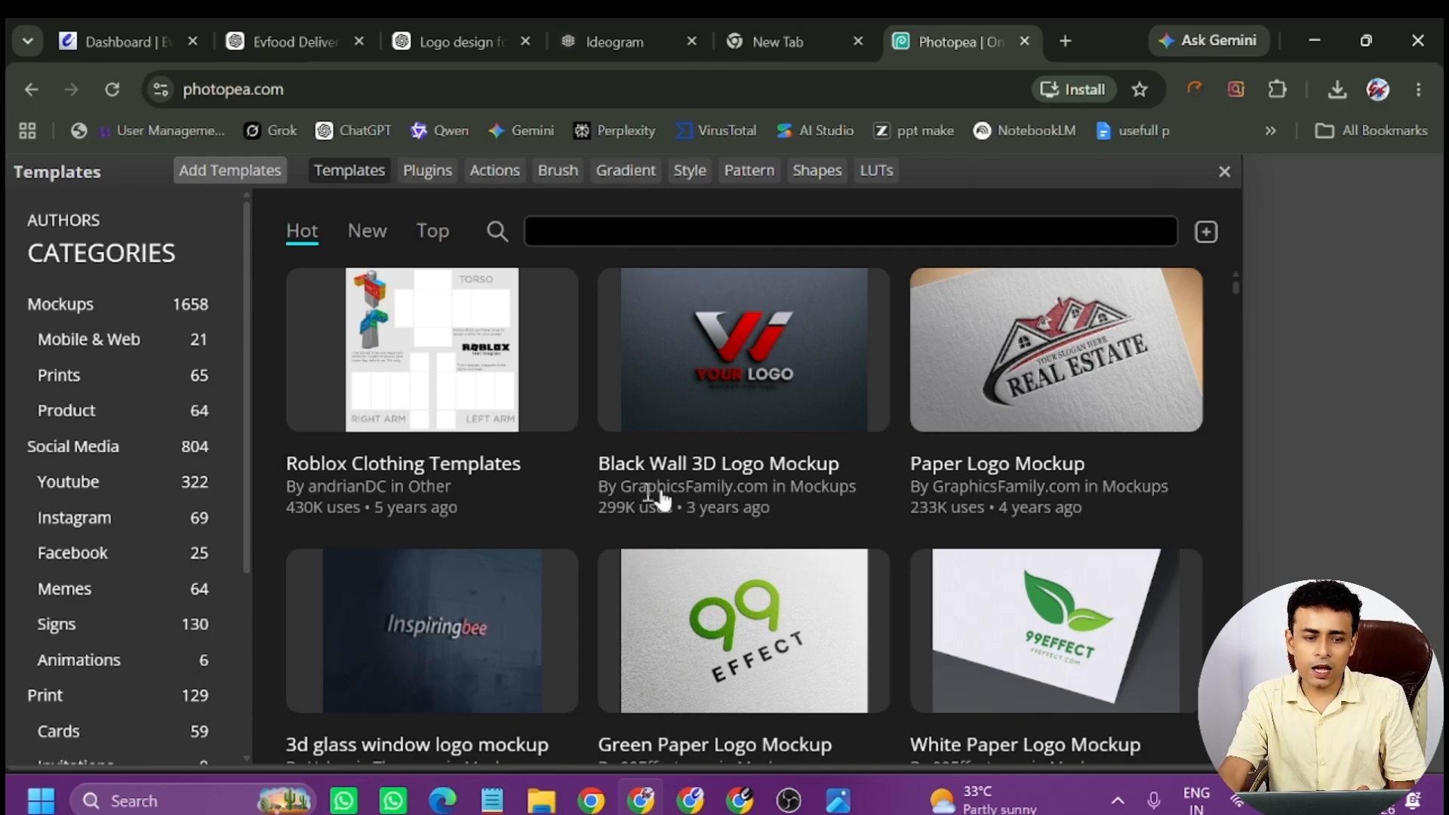
pyautogui.scroll(-10, 653, 492)
pyautogui.scroll(-6, 768, 581)
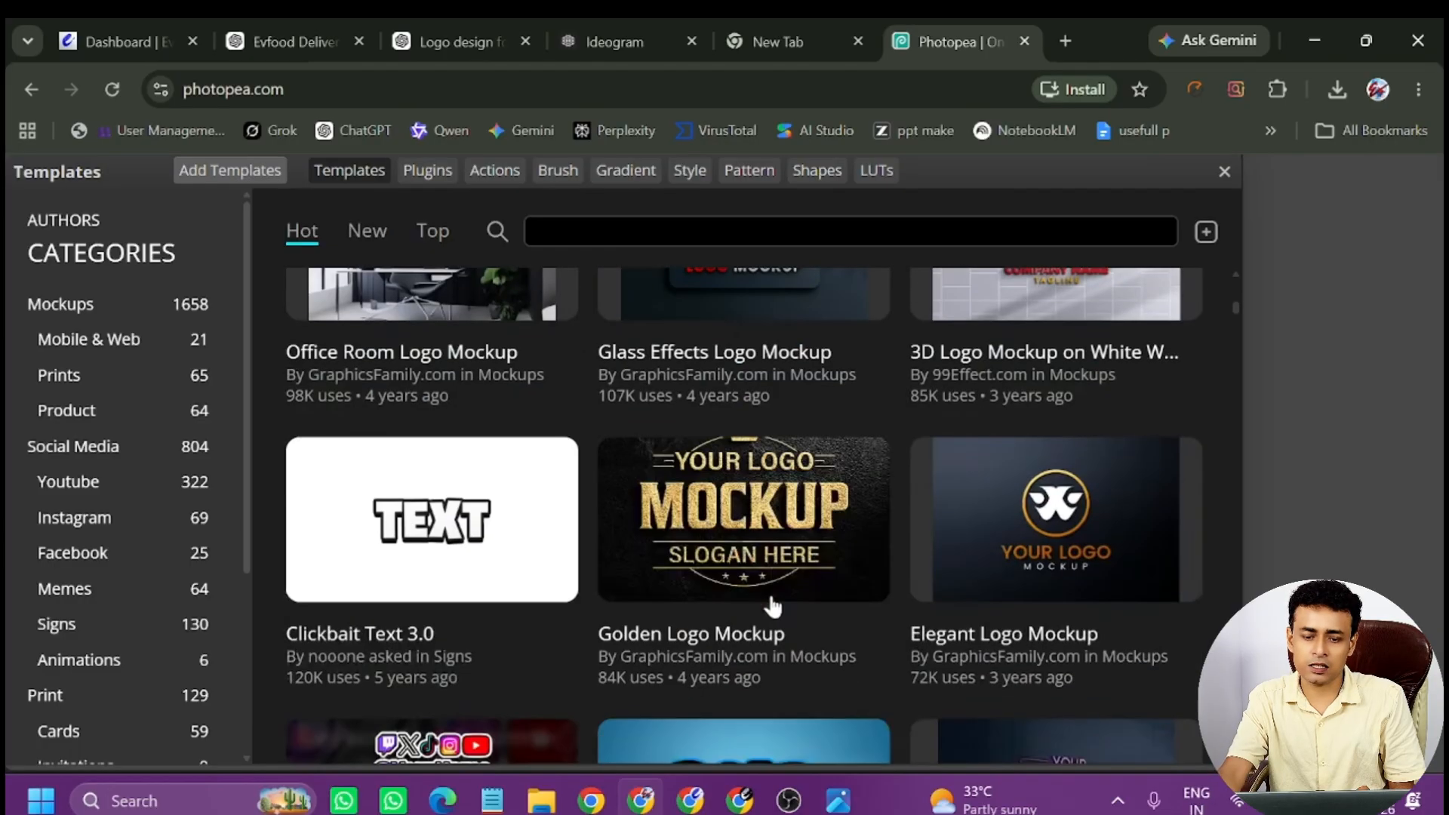
pyautogui.scroll(5, 770, 589)
pyautogui.scroll(-3, 771, 596)
pyautogui.scroll(-3, 771, 604)
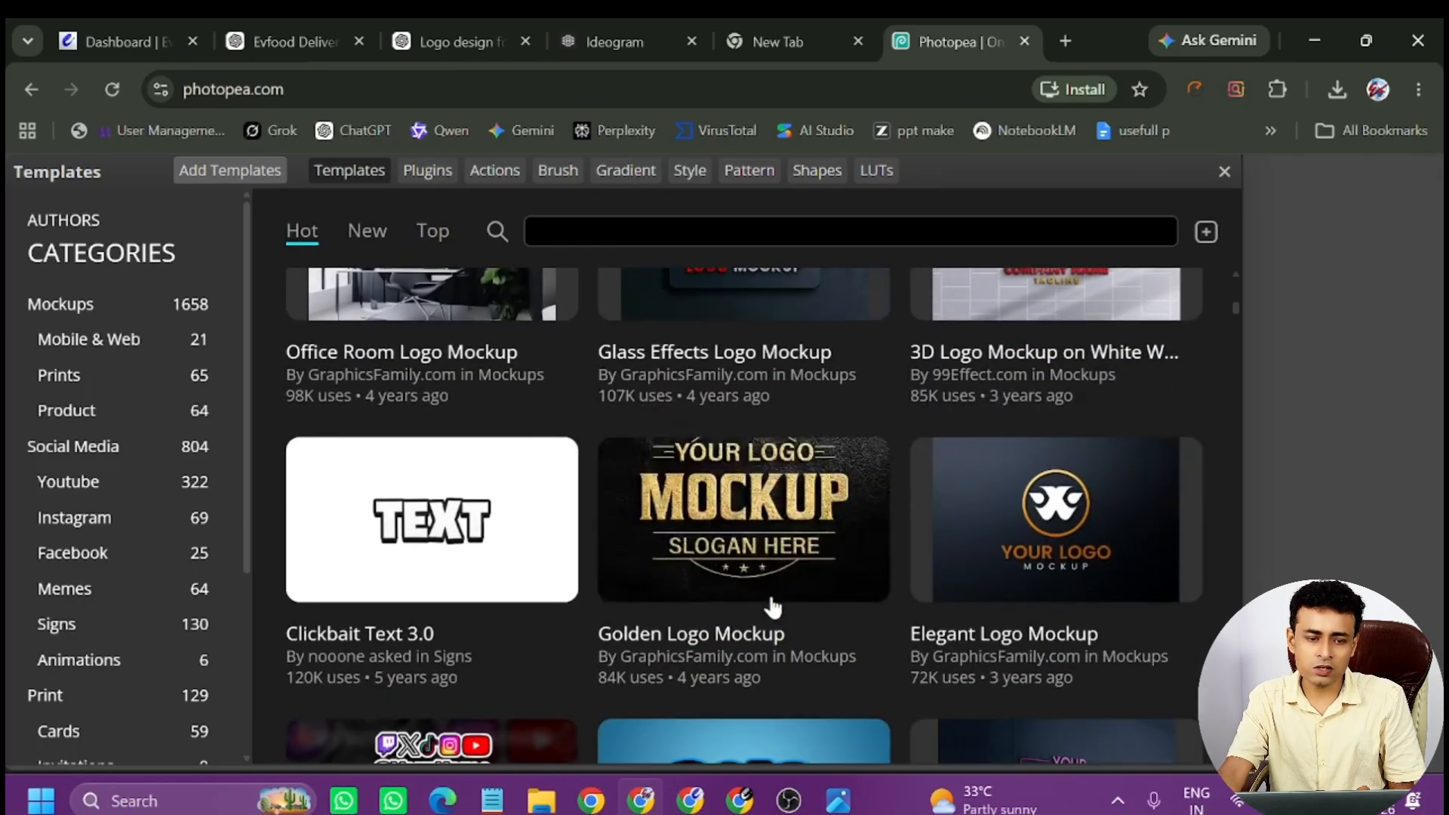
pyautogui.scroll(7, 747, 558)
pyautogui.scroll(5, 709, 510)
pyautogui.scroll(-3, 709, 510)
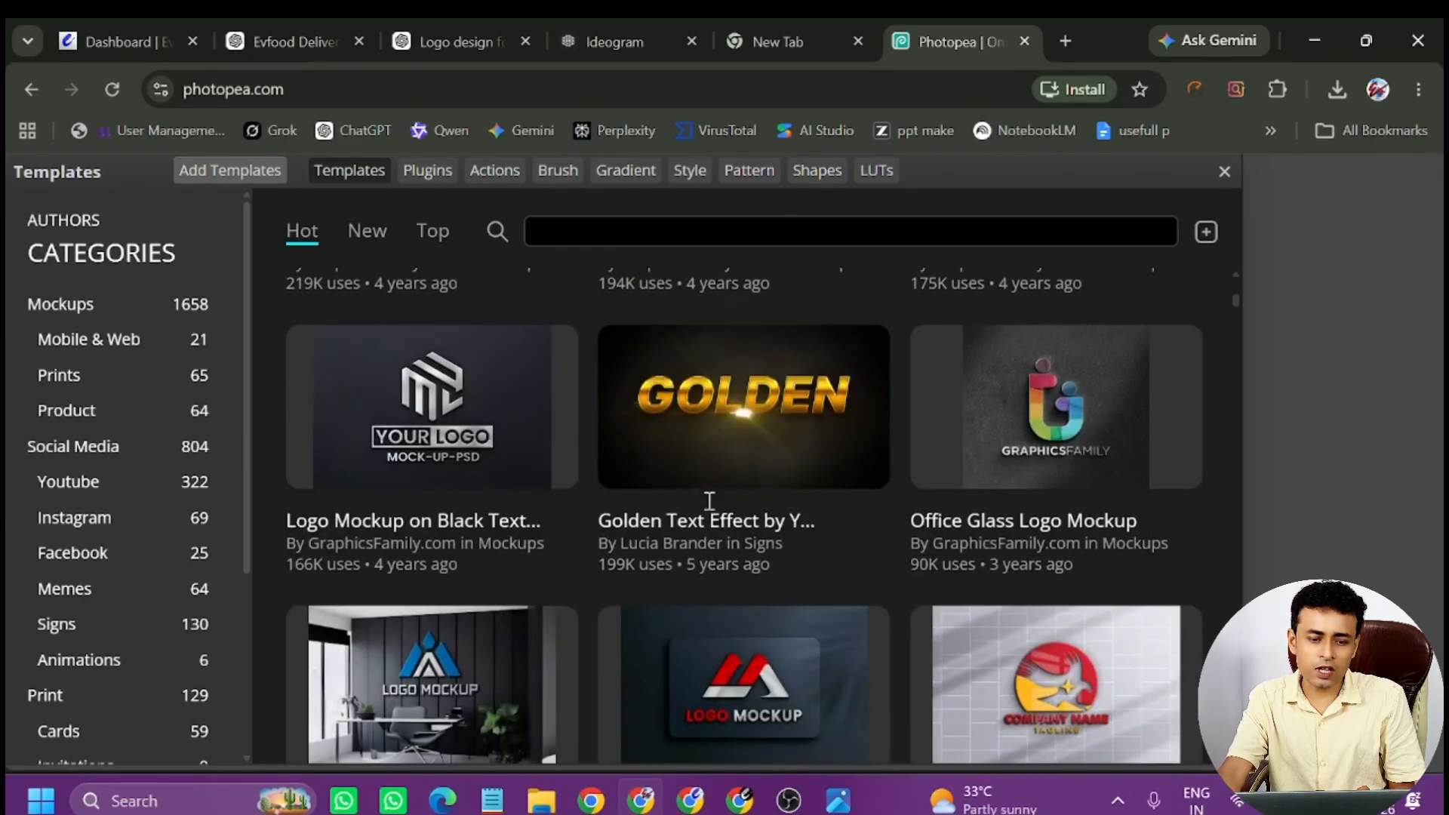
pyautogui.scroll(10, 708, 503)
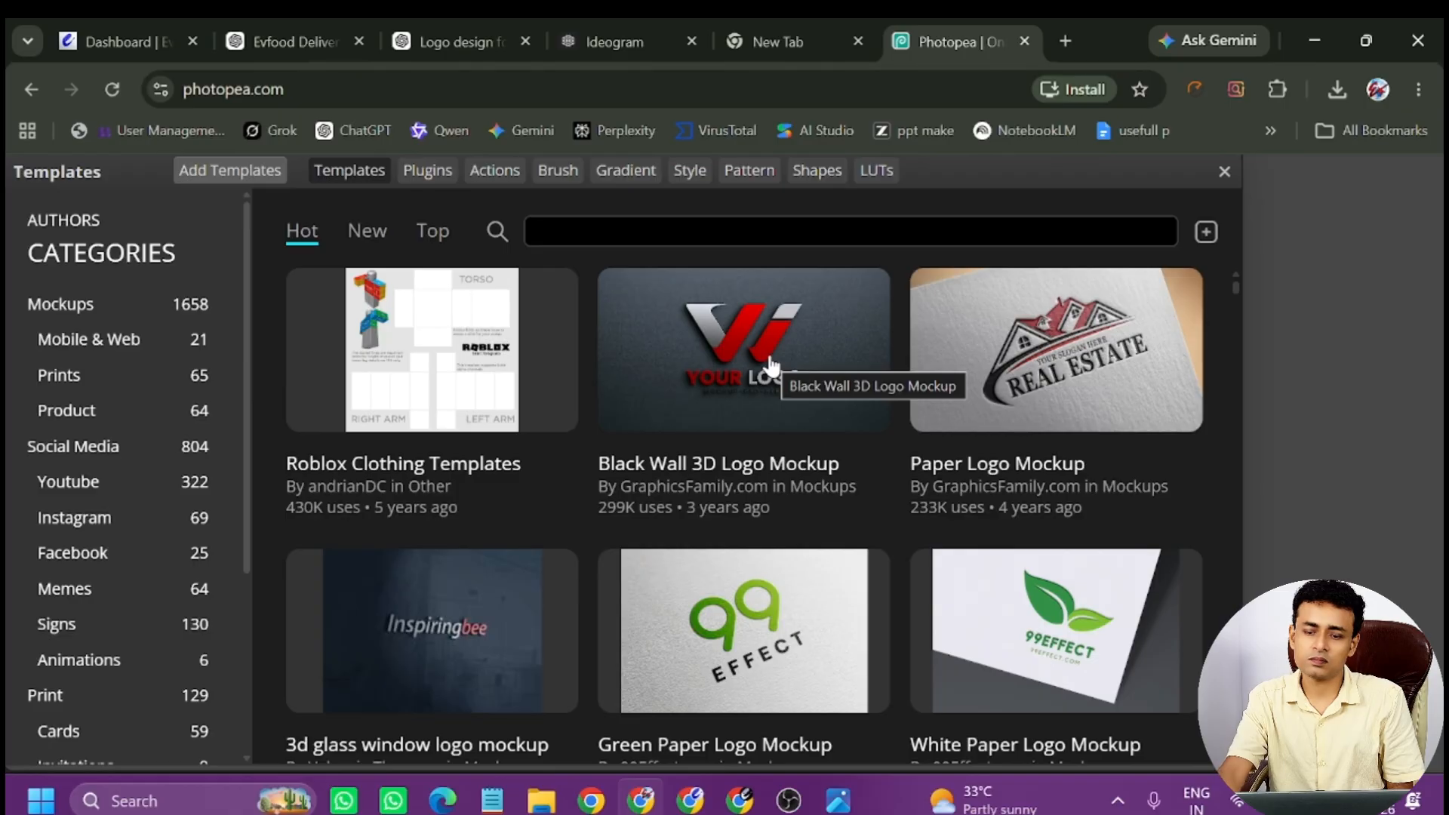
# Open the Black Wall 3D Logo Mockup template's details and load its GraphicsFamily page and Photopea template link in new browser tabs.
pyautogui.click(770, 360)
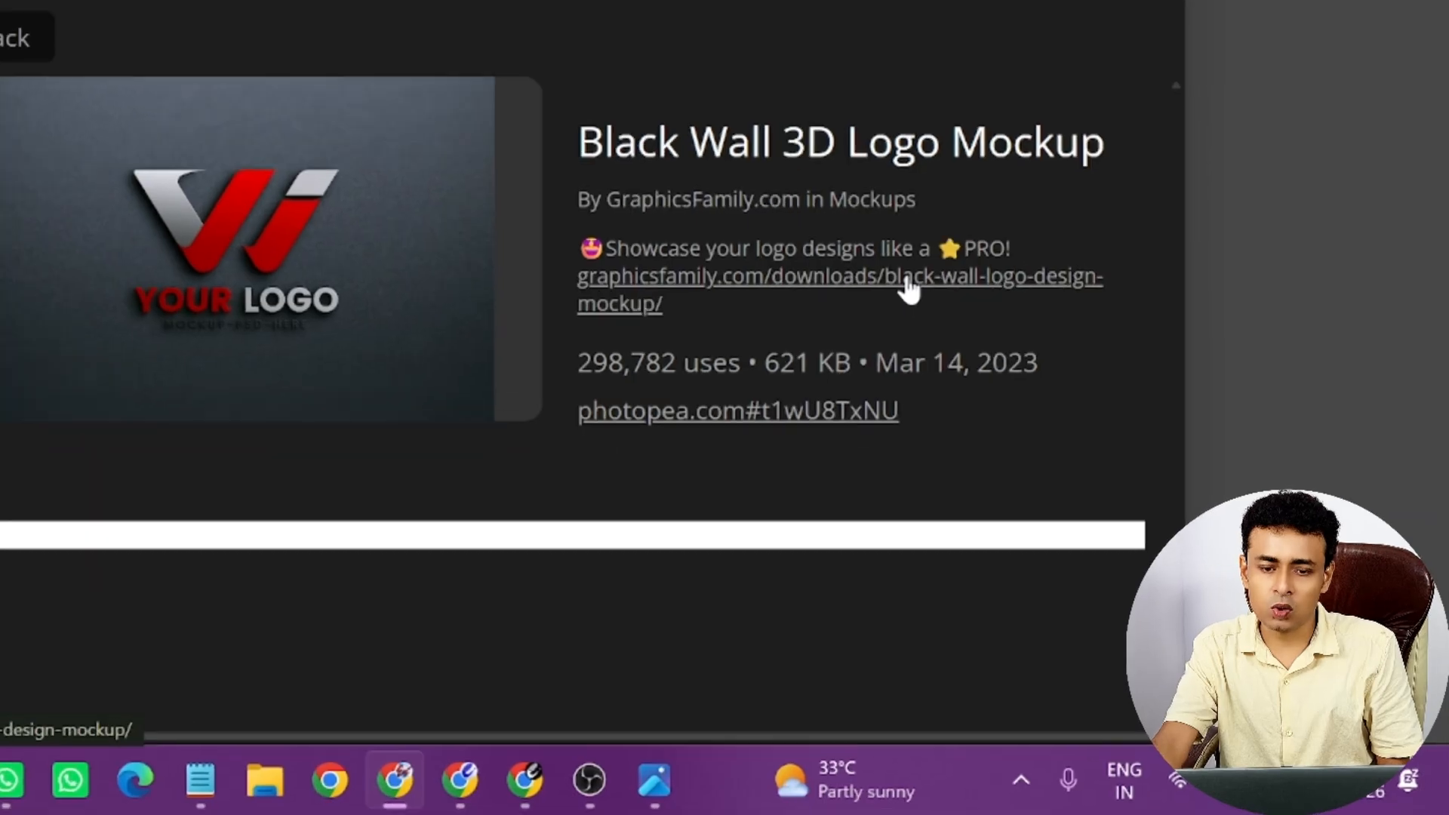
pyautogui.rightClick(1031, 420)
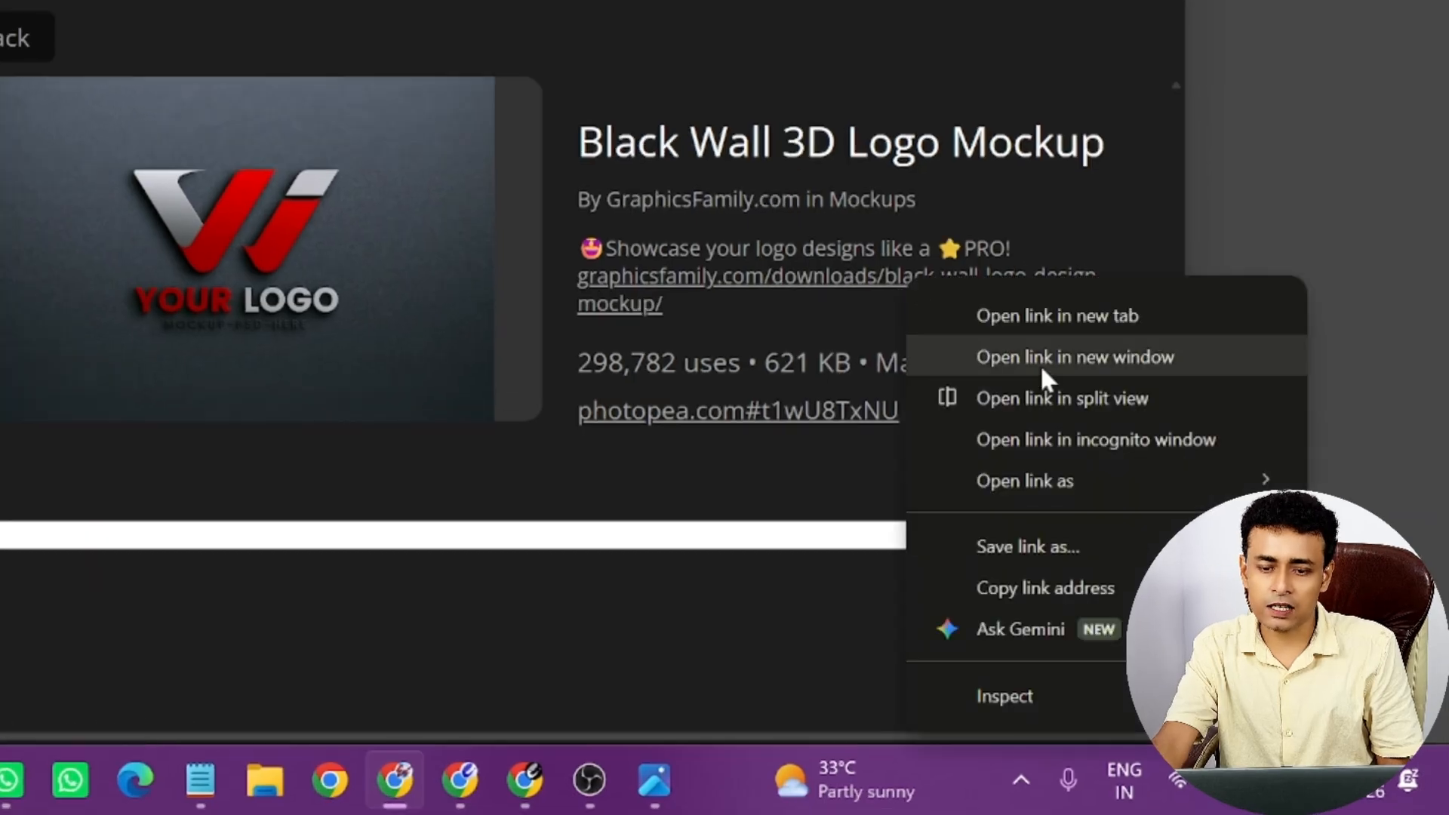
pyautogui.rightClick(825, 420)
pyautogui.rightClick(807, 420)
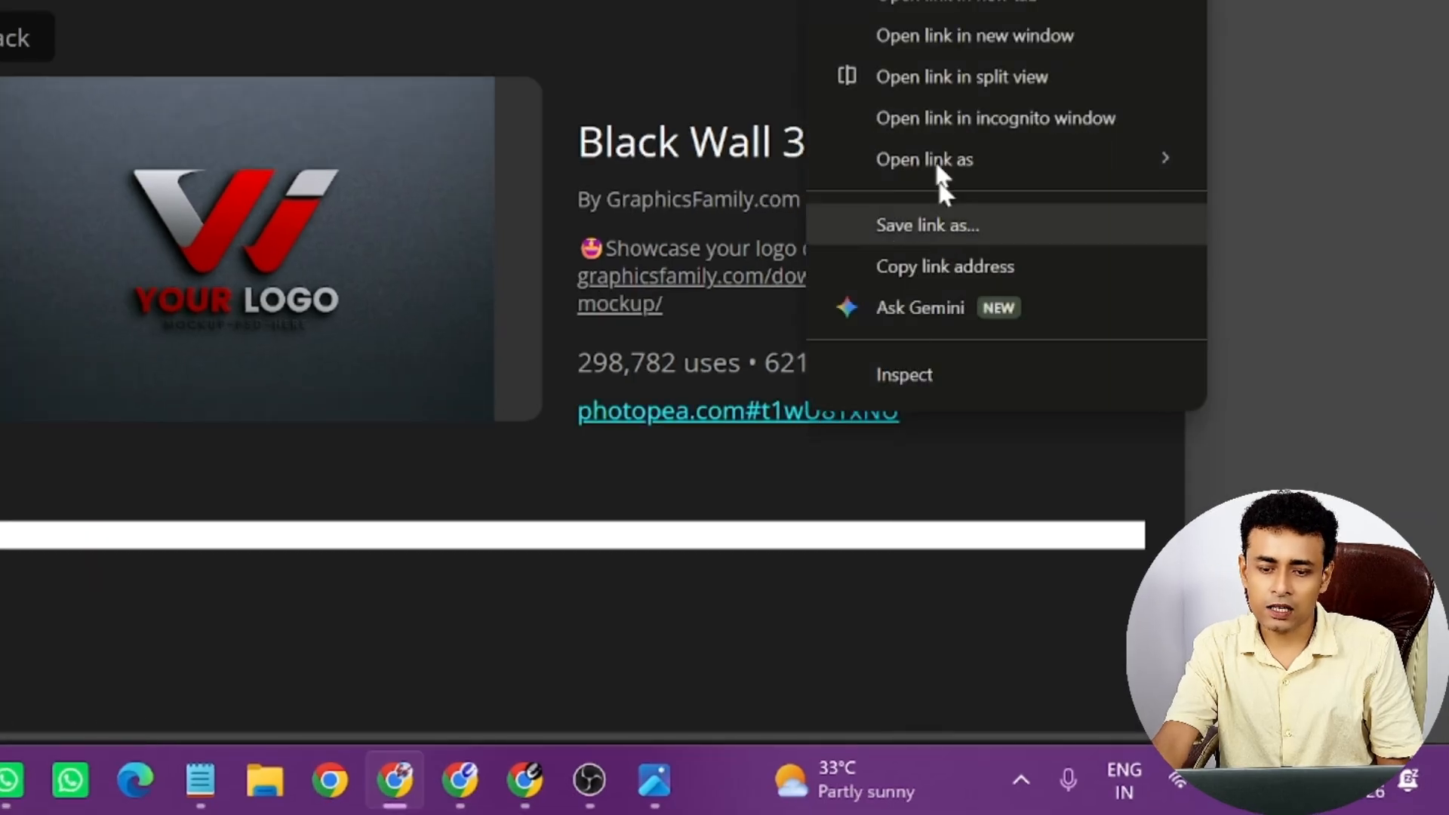
pyautogui.click(949, 7)
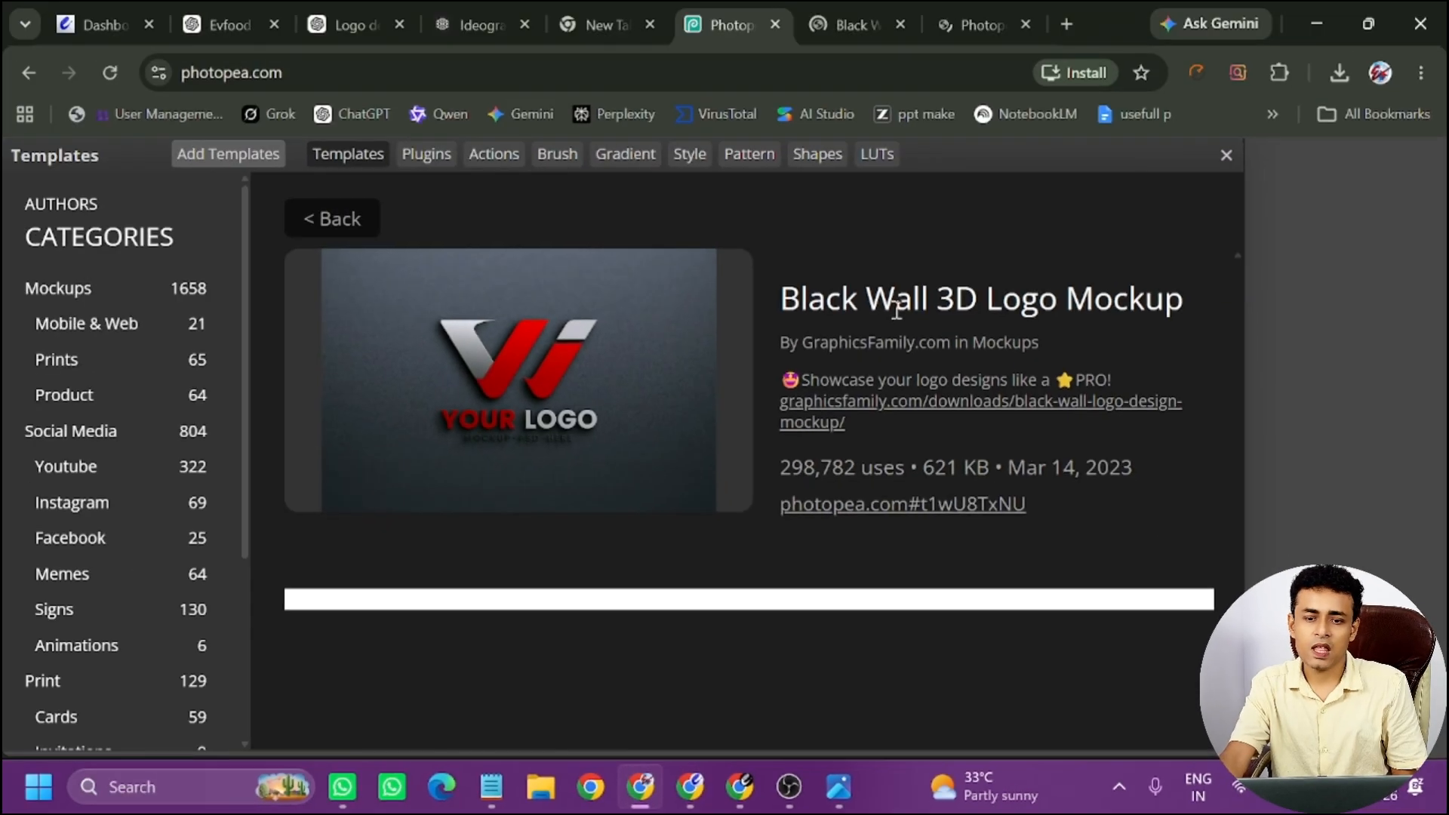
# Examine the GraphicsFamily page for the Black Wall Logo Design Mockup and view the mockup PSD loaded in Photopea.
pyautogui.click(852, 24)
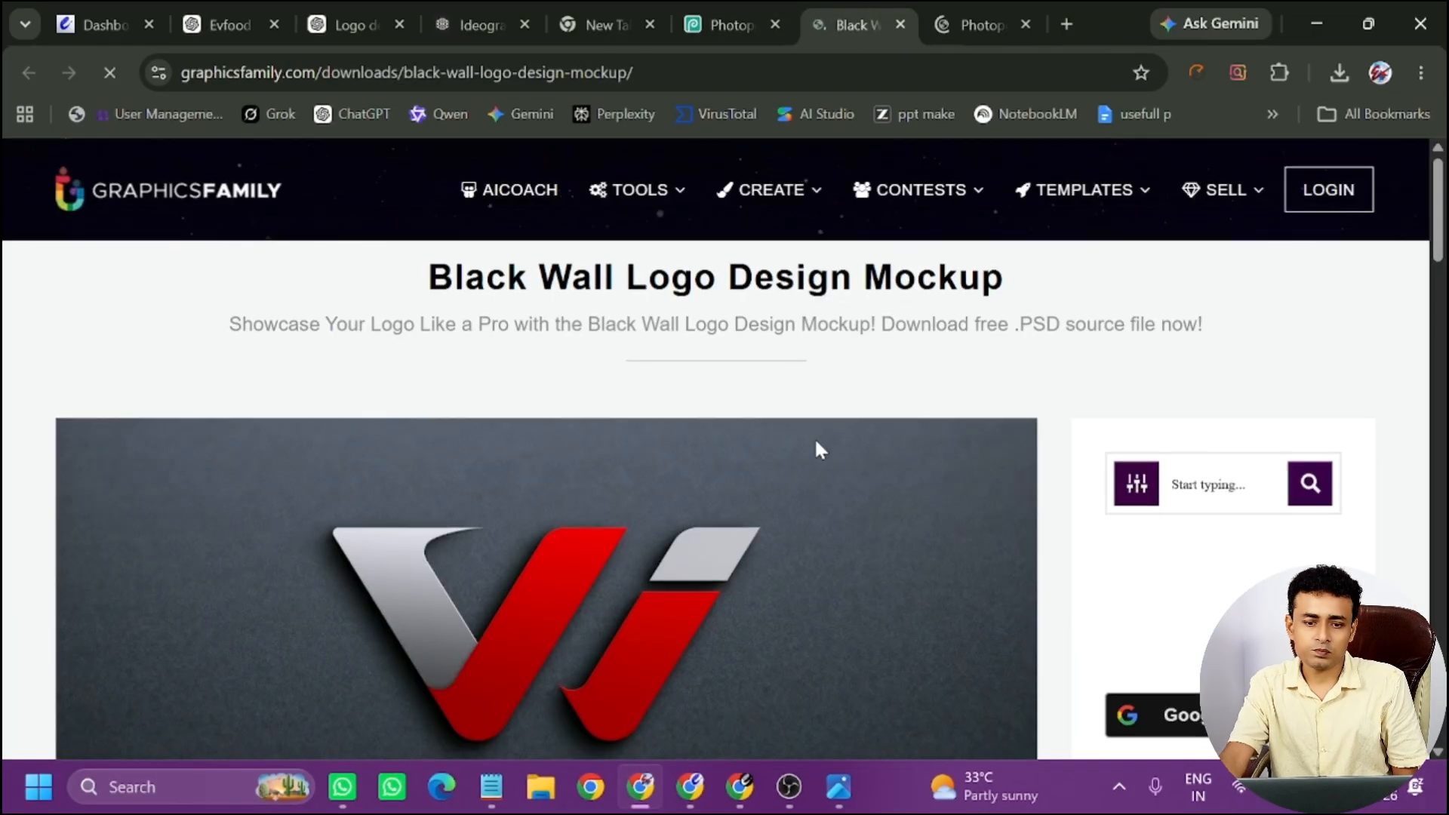
pyautogui.scroll(-10, 846, 431)
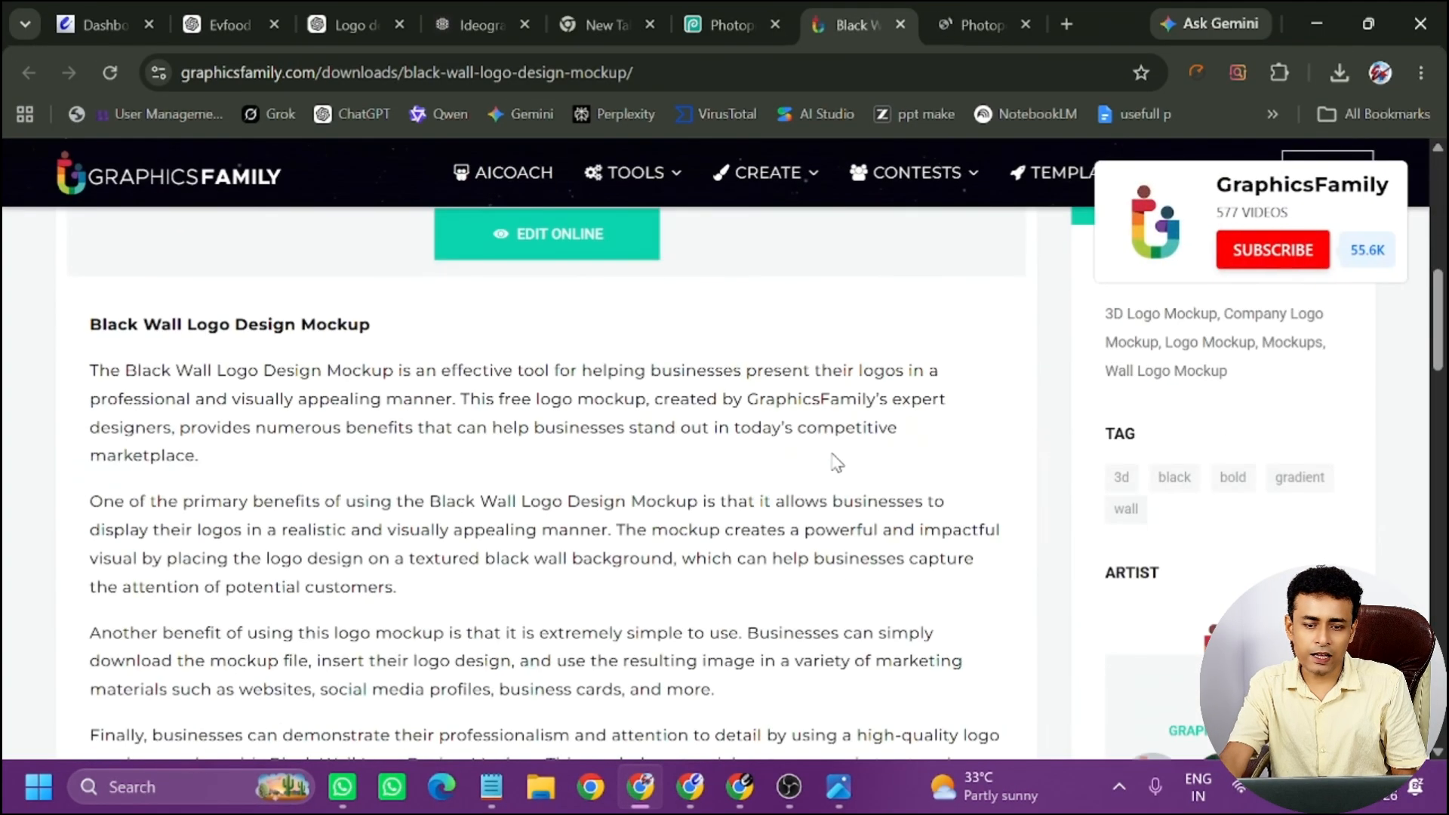
pyautogui.scroll(-15, 833, 463)
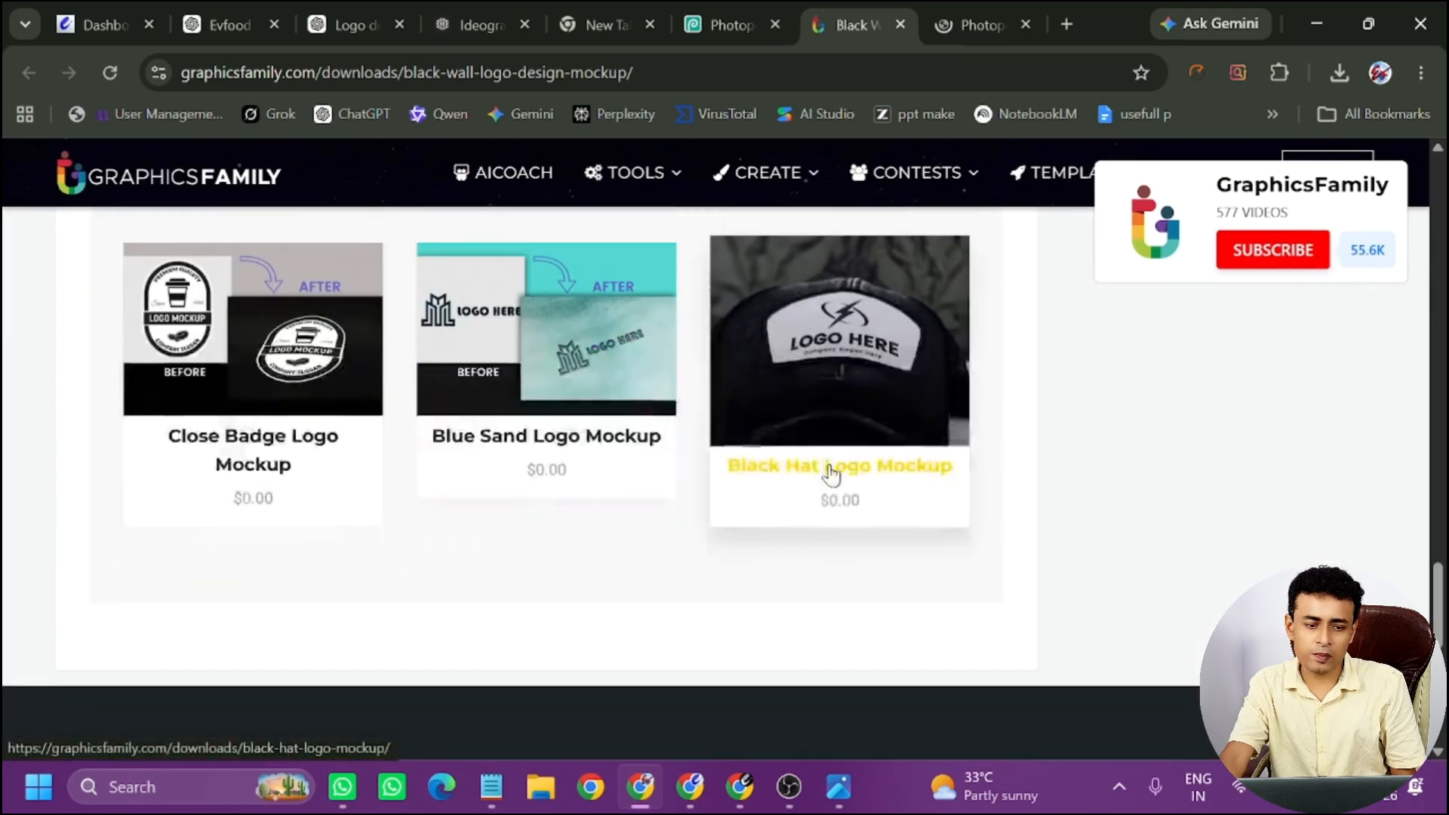
pyautogui.scroll(10, 833, 472)
pyautogui.scroll(-5, 833, 472)
pyautogui.scroll(1, 833, 472)
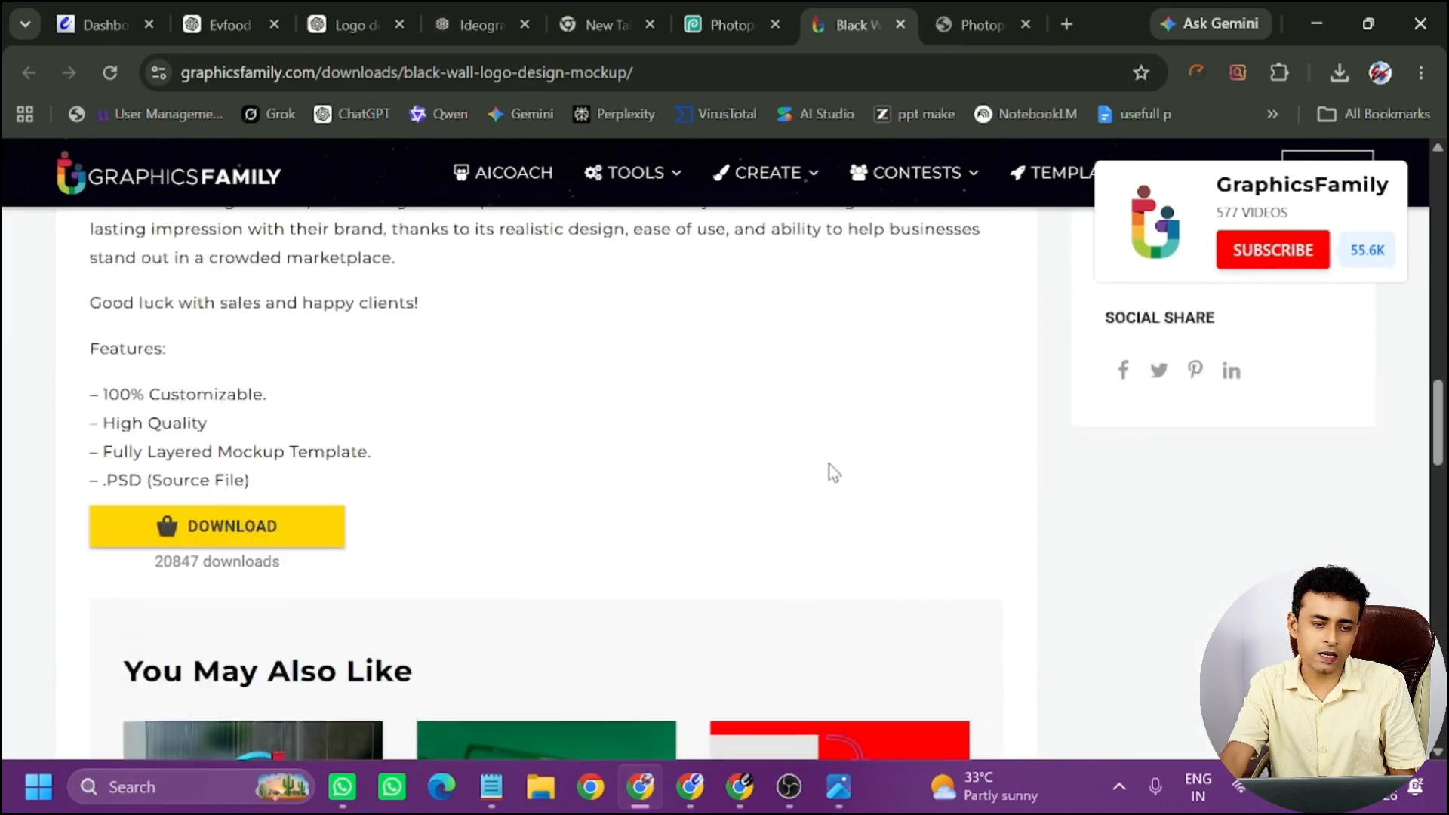
pyautogui.scroll(10, 833, 472)
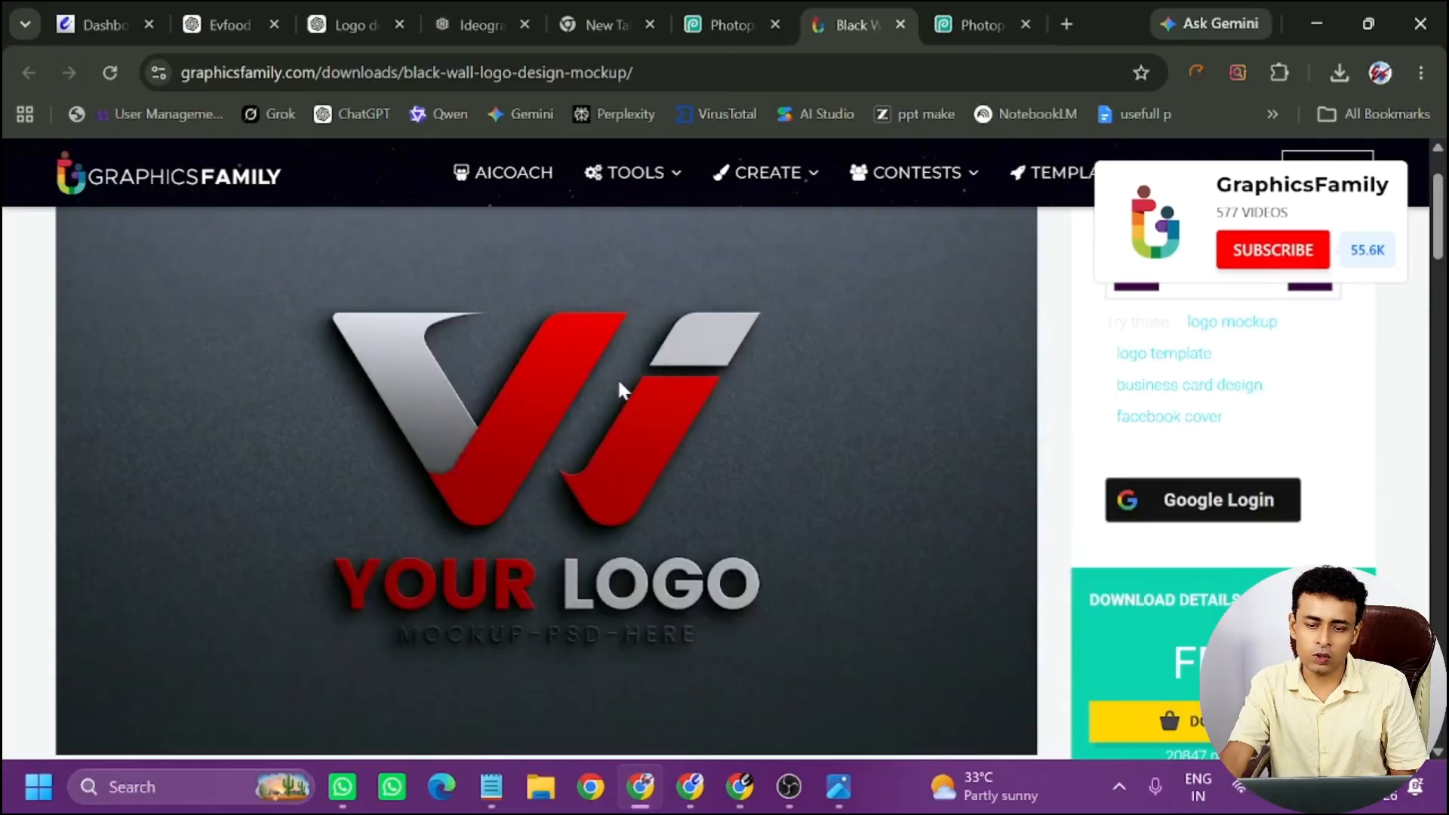
pyautogui.scroll(-10, 619, 385)
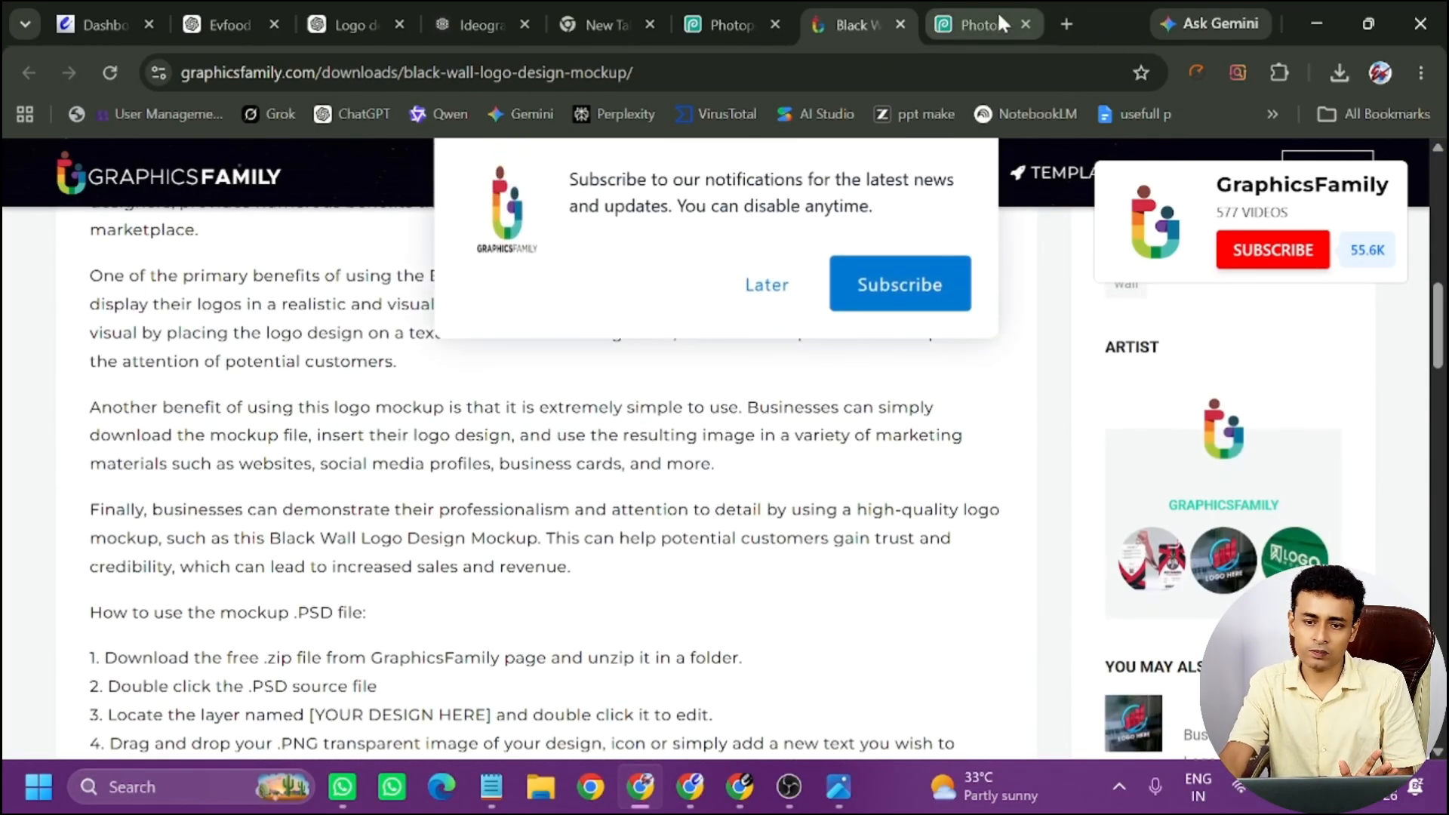
pyautogui.click(994, 12)
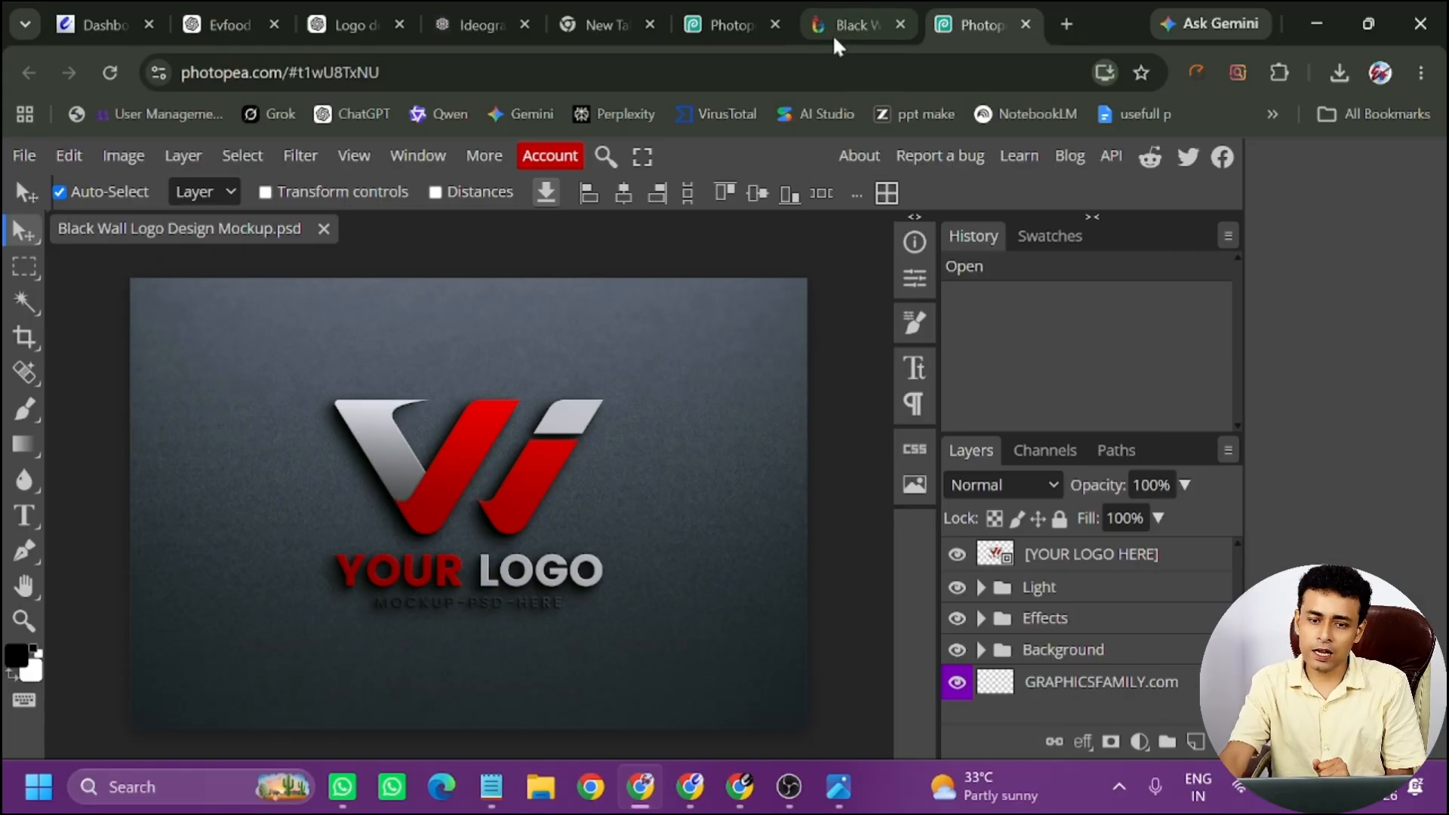
pyautogui.click(849, 25)
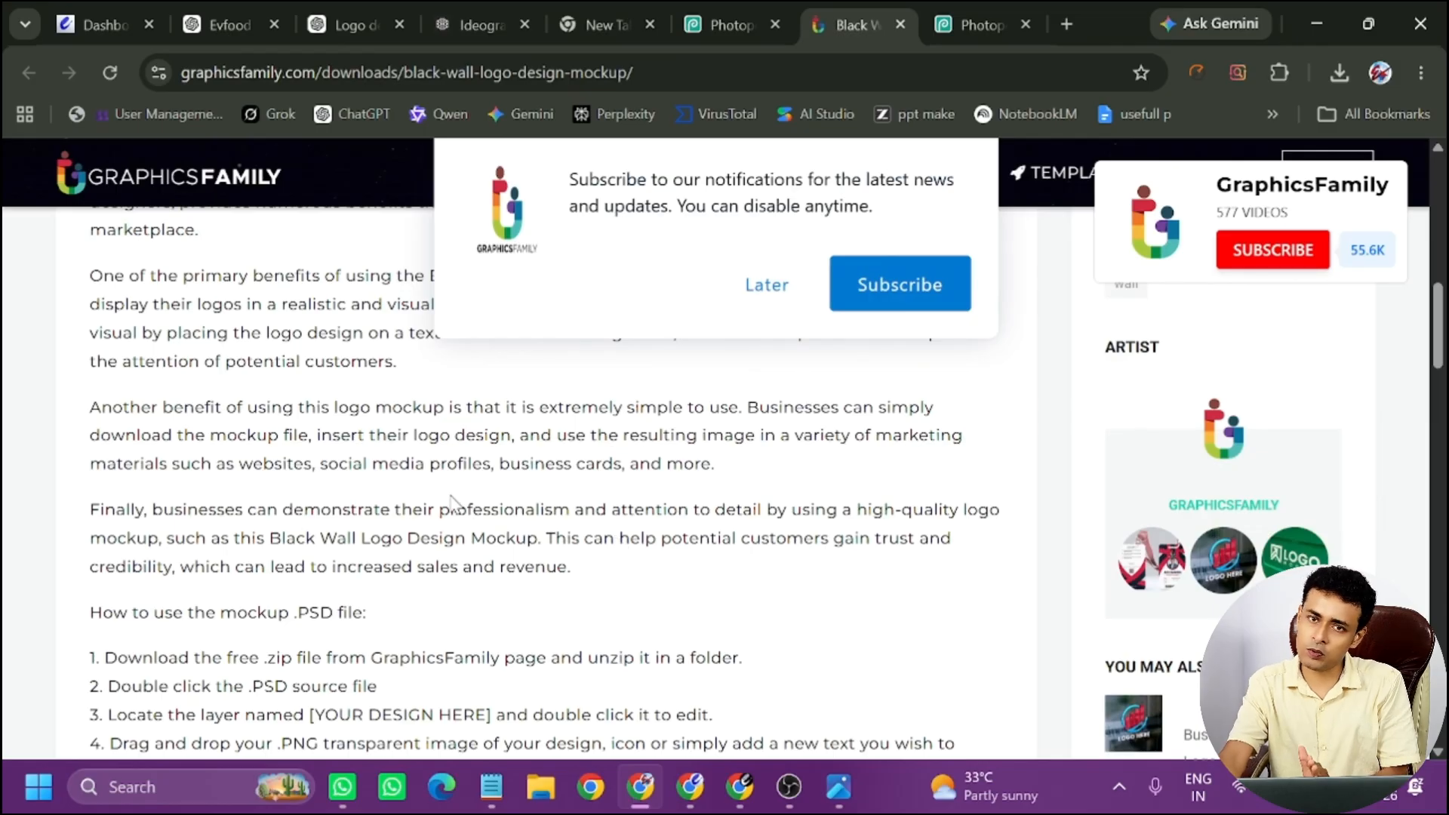
# Open the [YOUR LOGO HERE] smart object of the mockup PSD, add an empty layer, and hide the Graphicsfamily 1 layer.
pyautogui.click(985, 25)
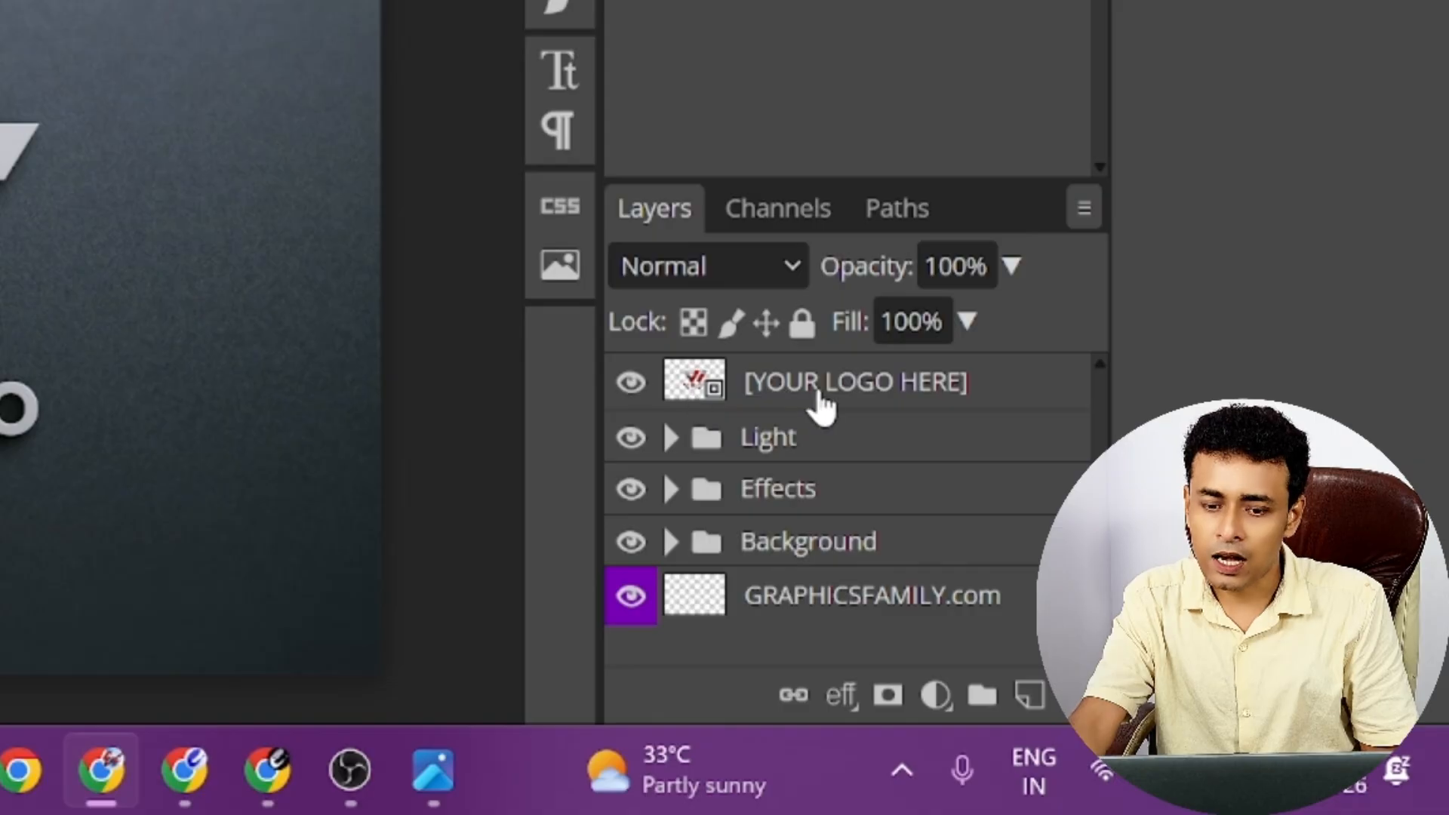
pyautogui.doubleClick(694, 389)
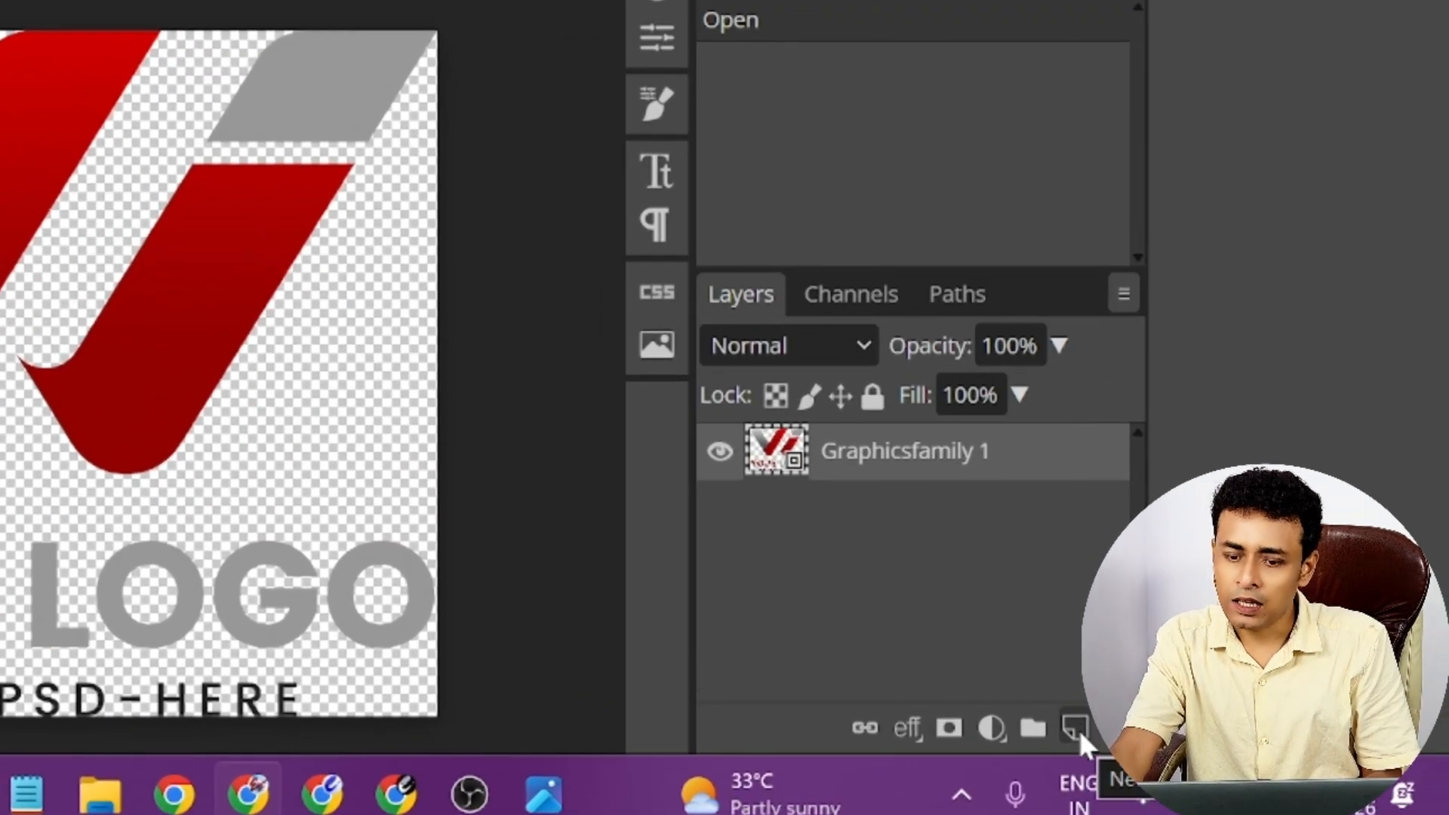
pyautogui.click(1076, 727)
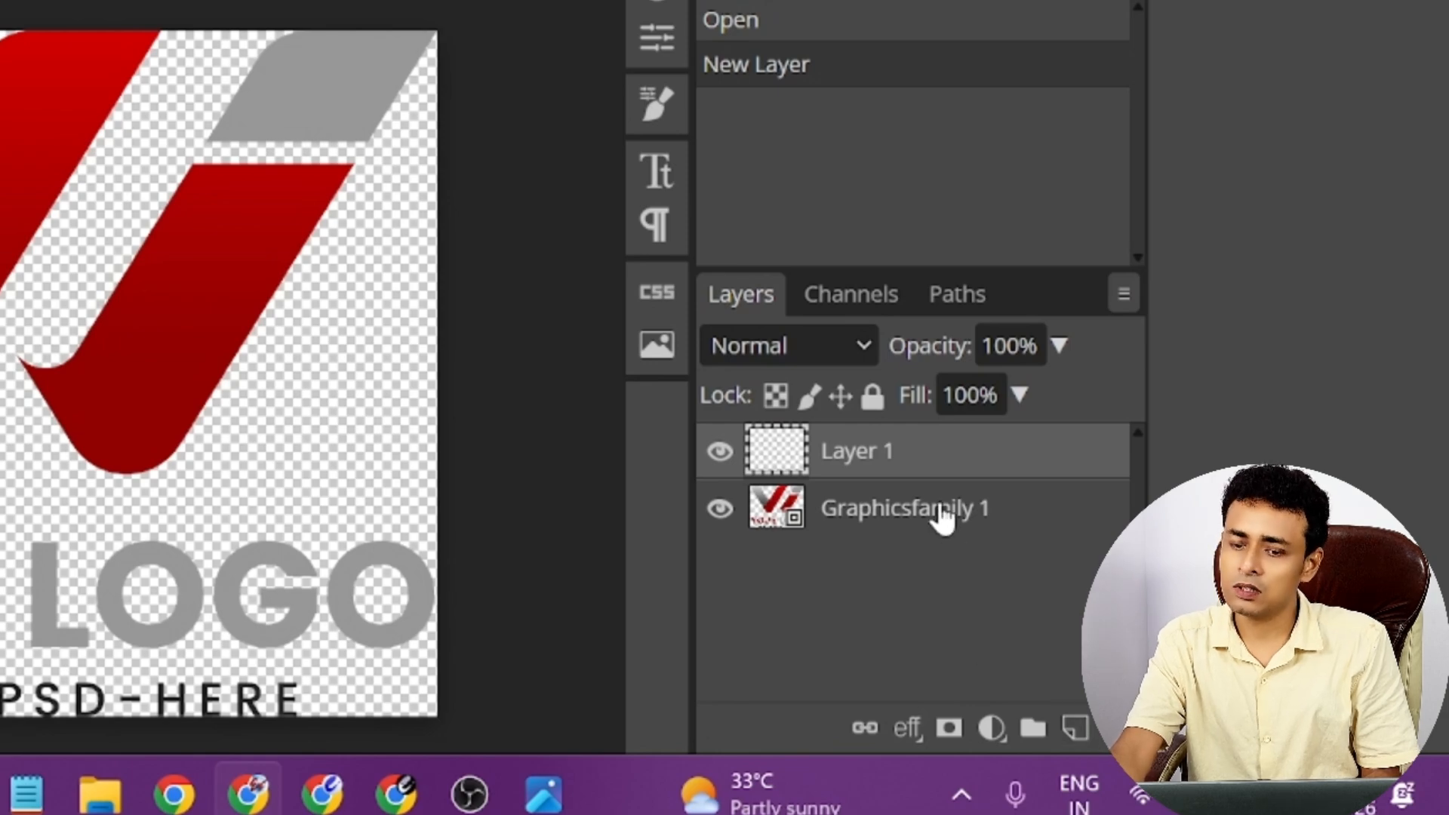
pyautogui.click(720, 510)
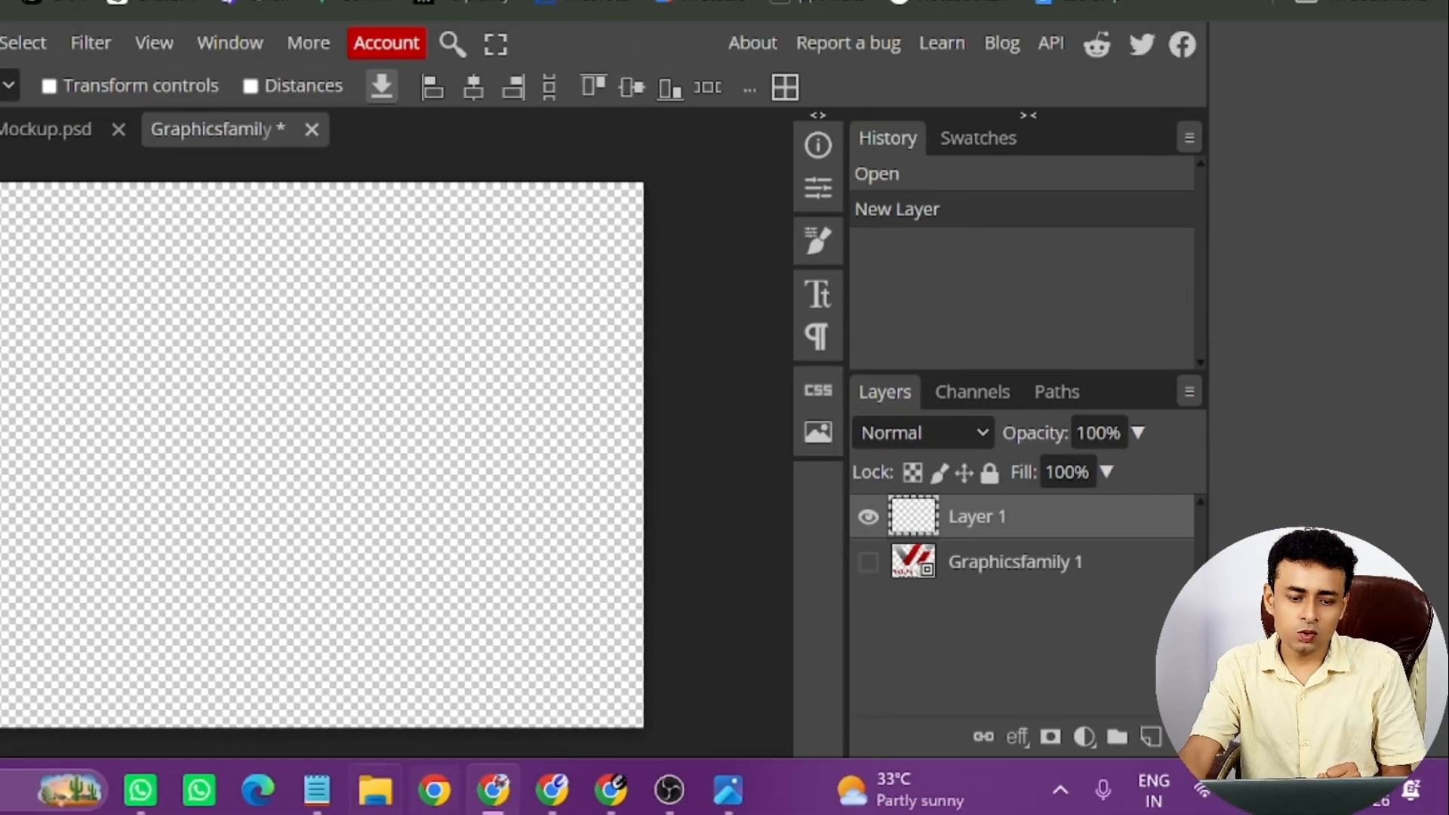
# Place today's ChatGPT Image PNG of the EVFOOD logo from the Downloads folder into the smart object's canvas.
pyautogui.press('super+e')
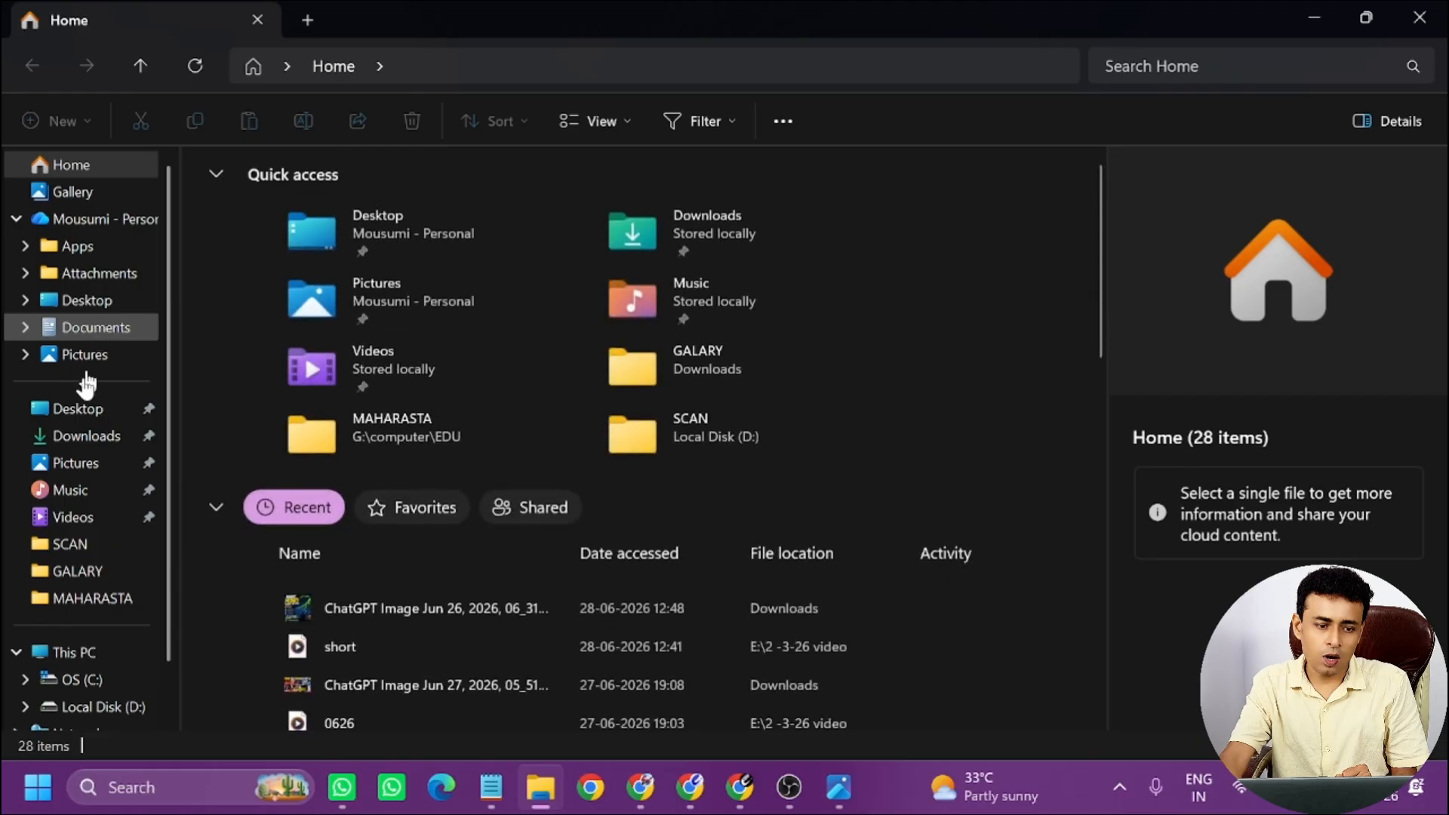
pyautogui.click(80, 444)
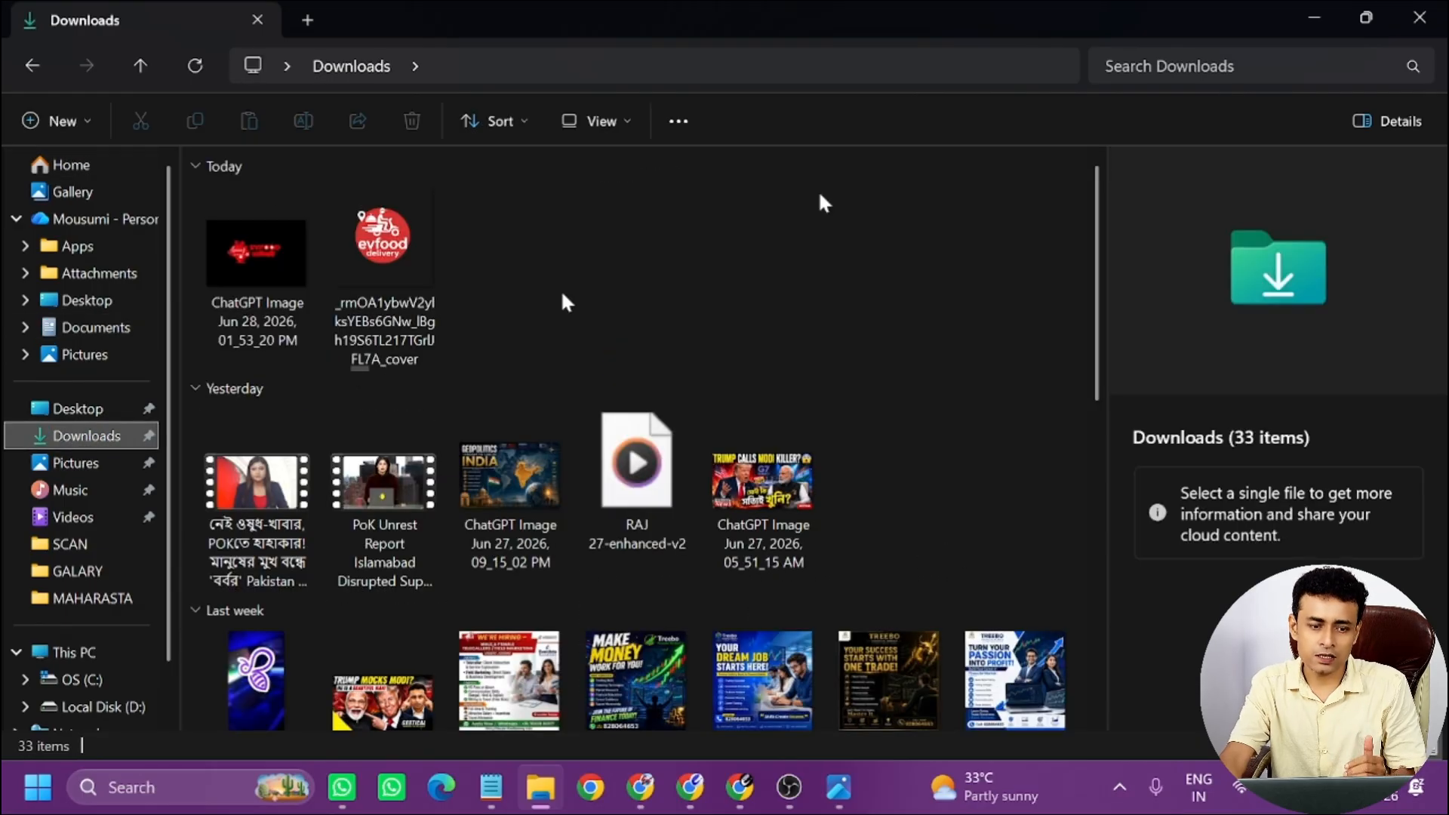
pyautogui.click(1363, 13)
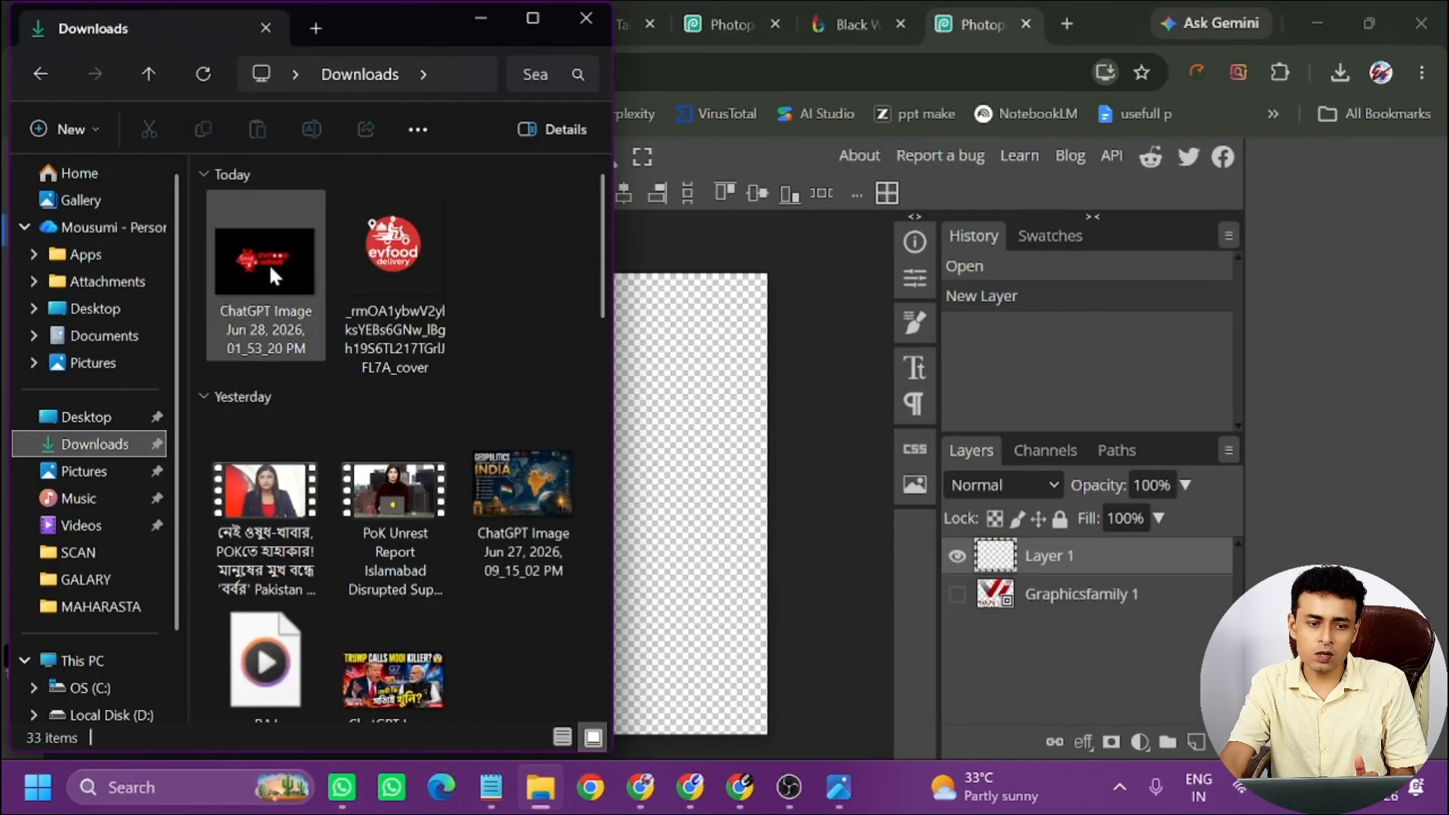
pyautogui.moveTo(275, 276); pyautogui.dragTo(696, 504)
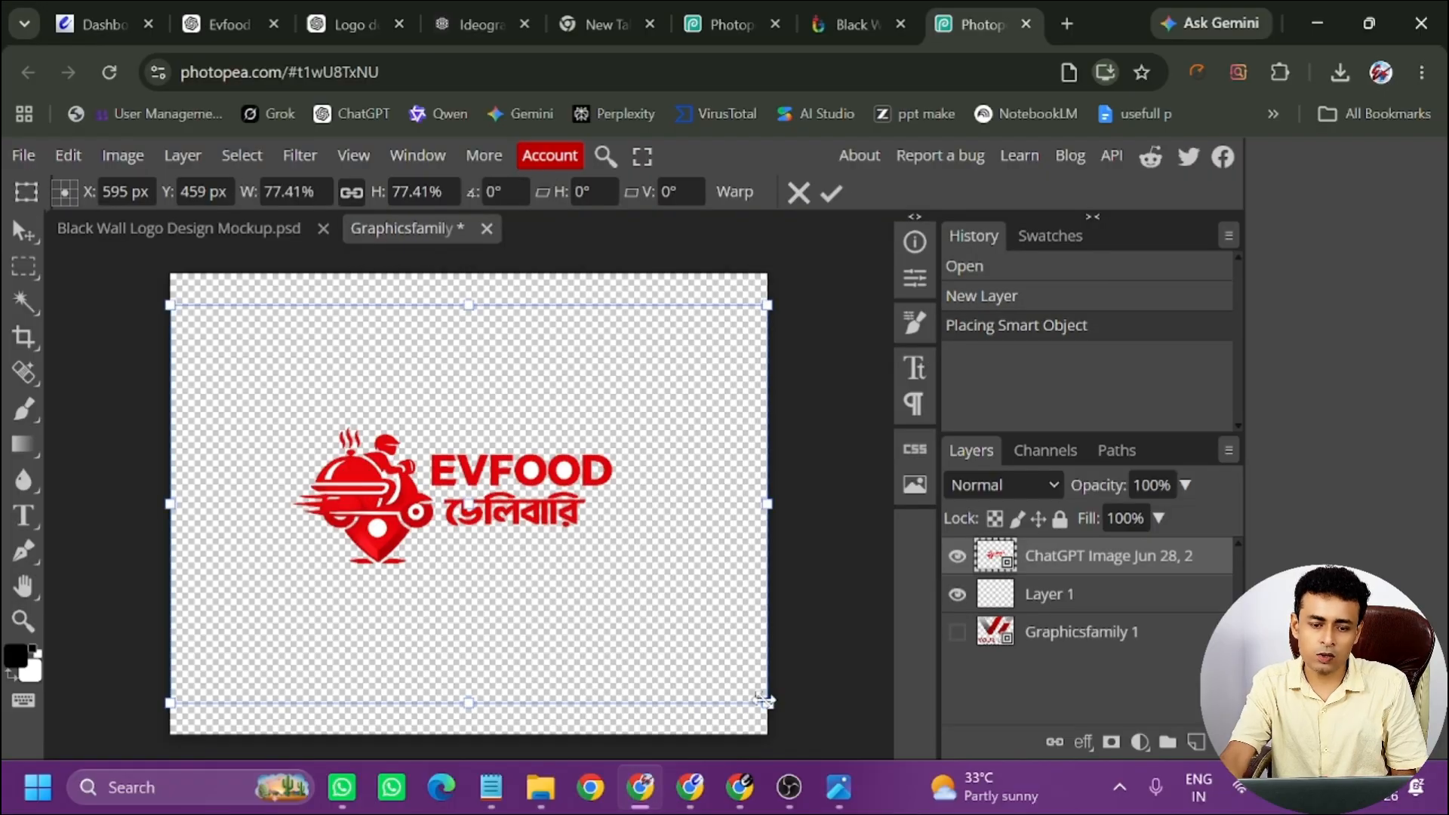
# Enlarge the placed EVFOOD logo to about 132.5%, centre it on the canvas, save the smart object, and return to the mockup document.
pyautogui.moveTo(764, 702); pyautogui.dragTo(1089, 811)
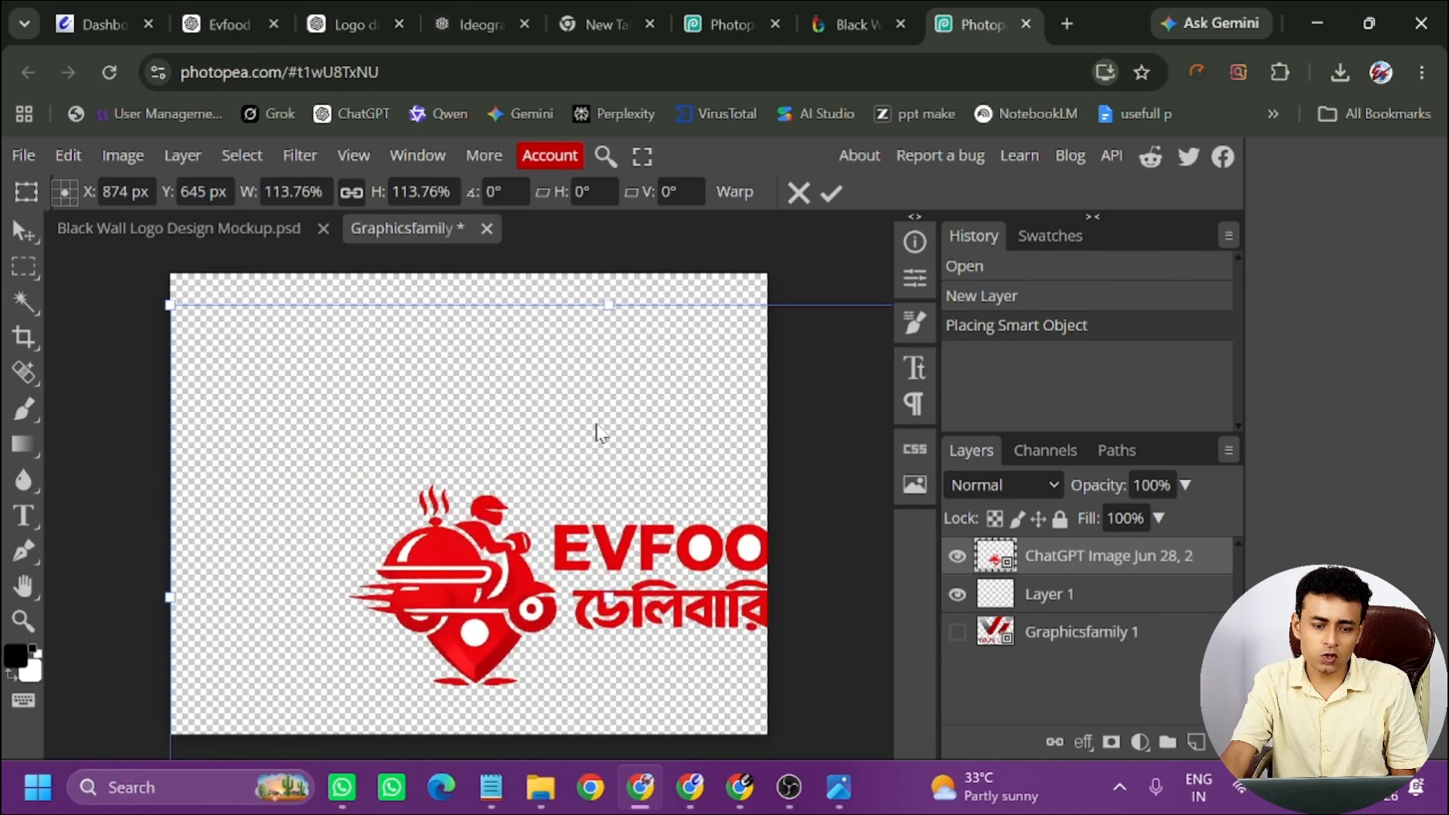
pyautogui.moveTo(612, 581); pyautogui.dragTo(430, 487)
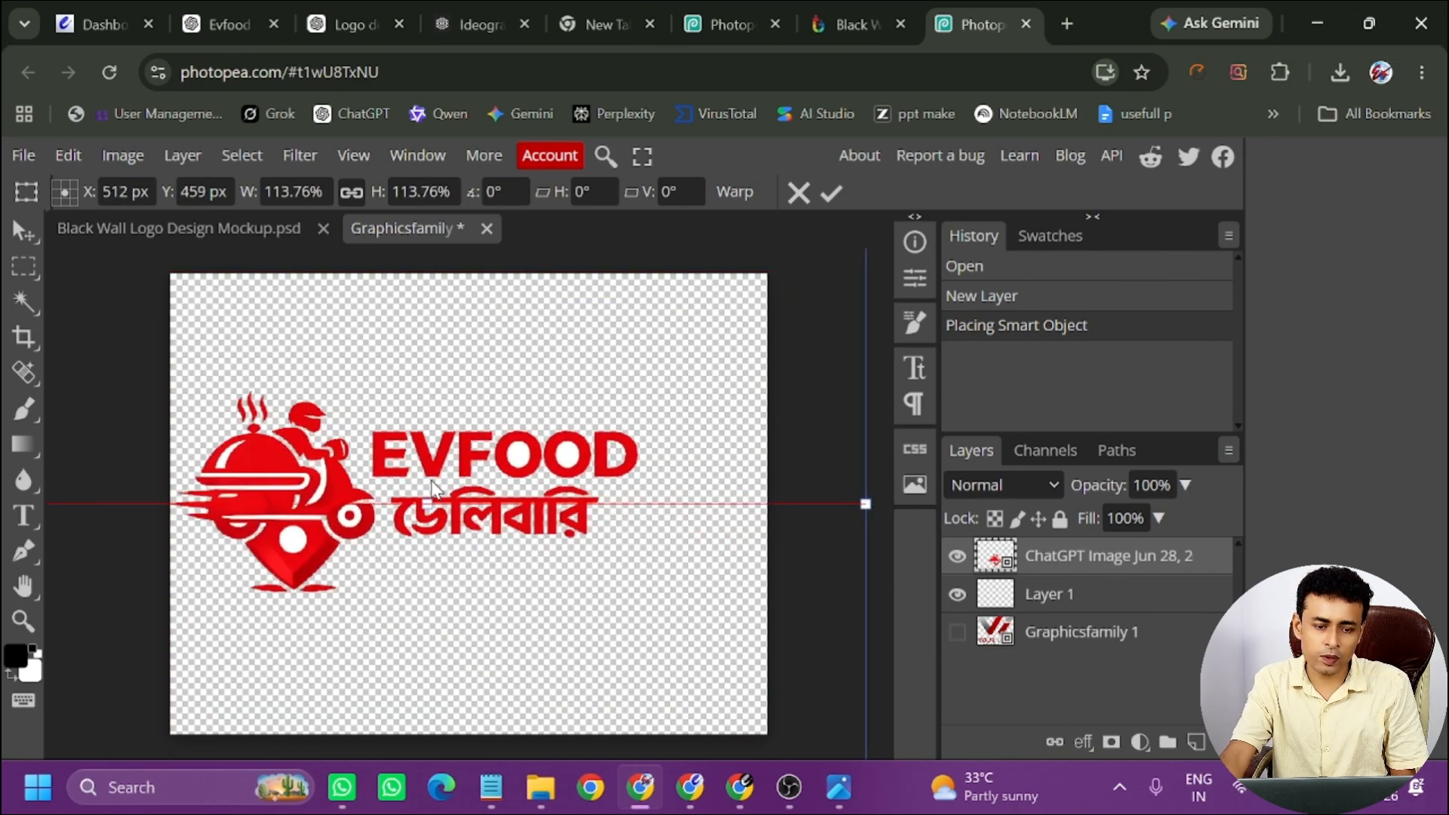
pyautogui.moveTo(432, 426); pyautogui.dragTo(425, 298)
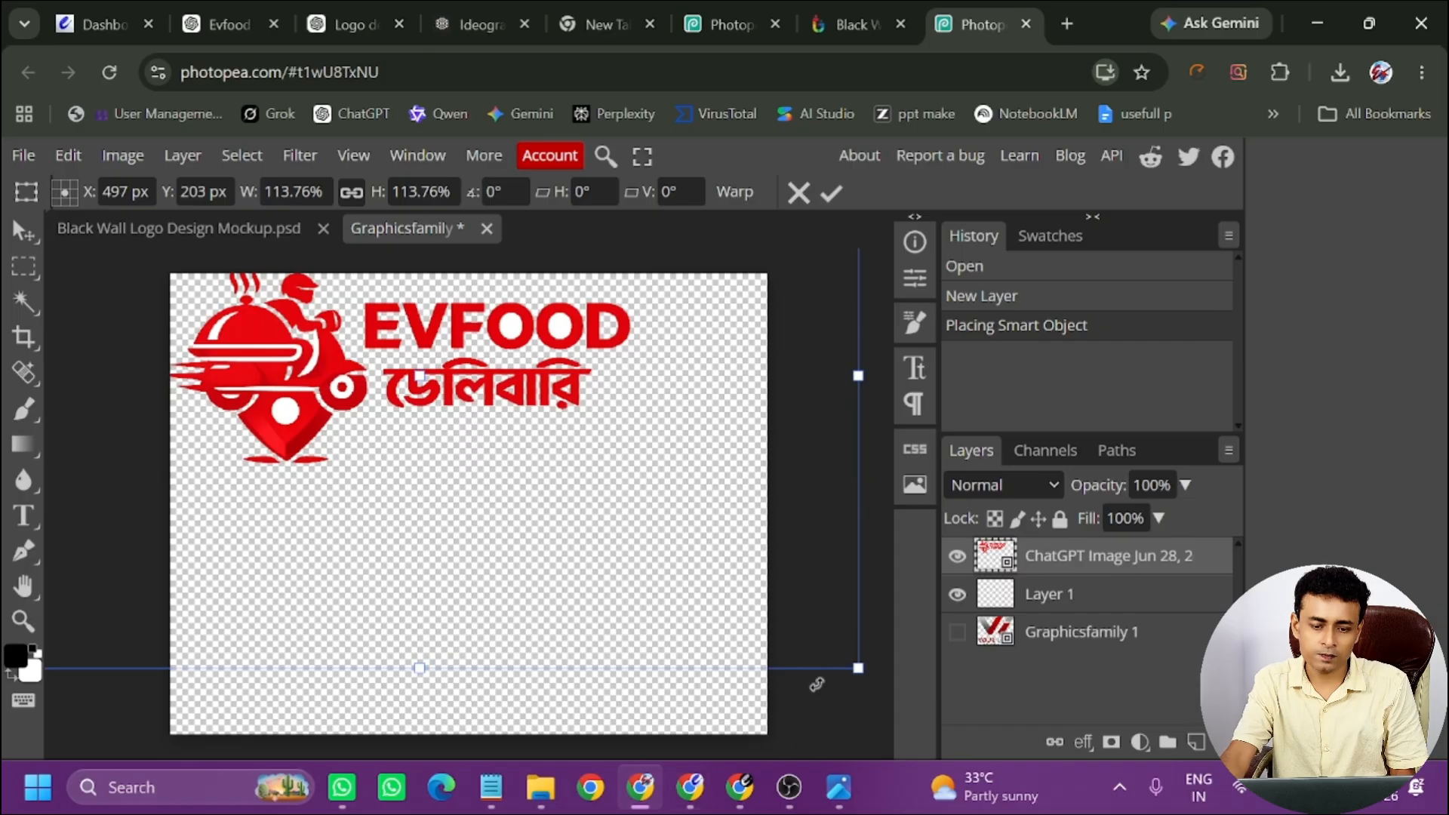
pyautogui.moveTo(855, 669); pyautogui.dragTo(894, 736)
pyautogui.moveTo(598, 408); pyautogui.dragTo(597, 513)
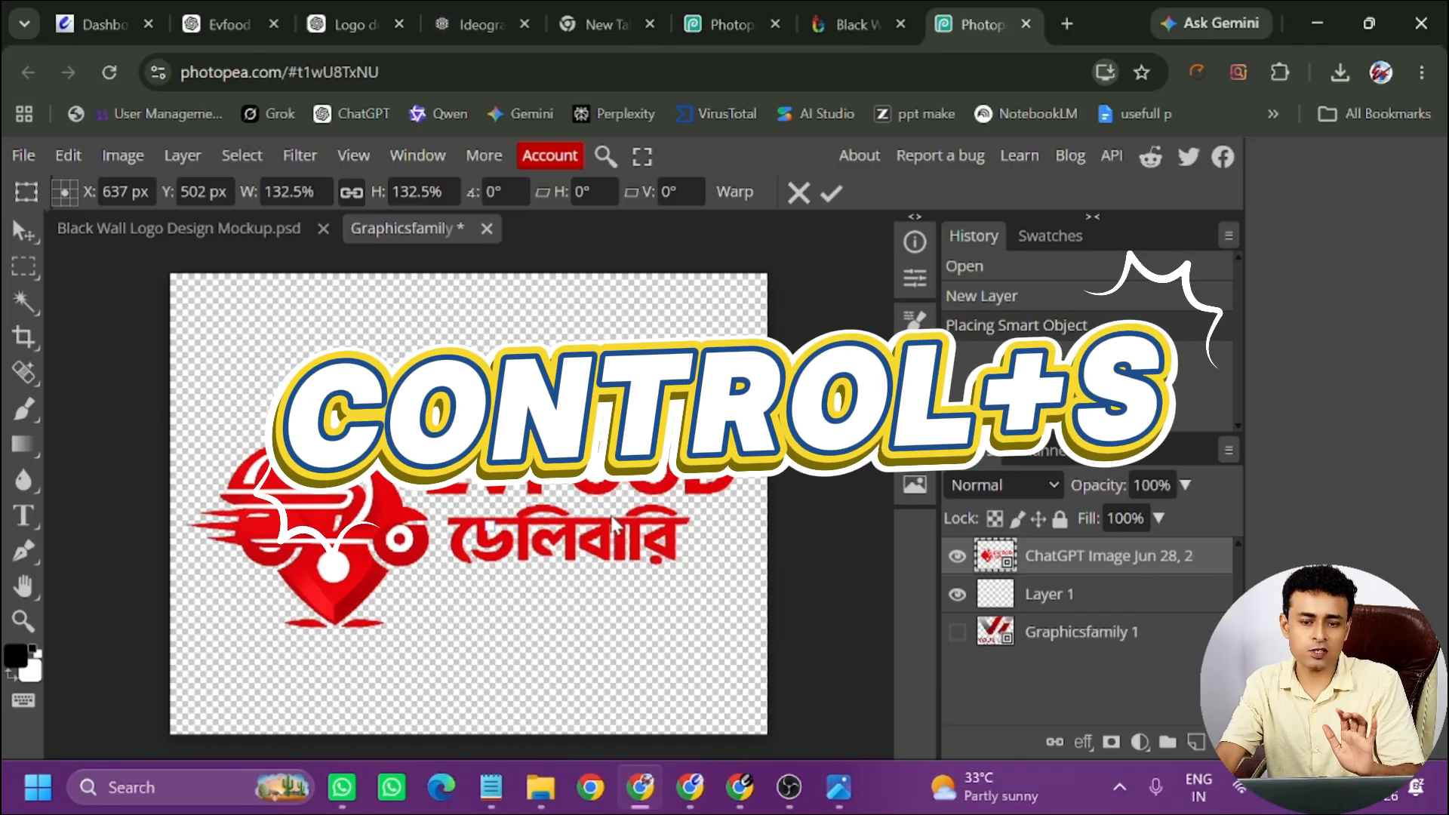
pyautogui.hotkey('ctrl', 's')
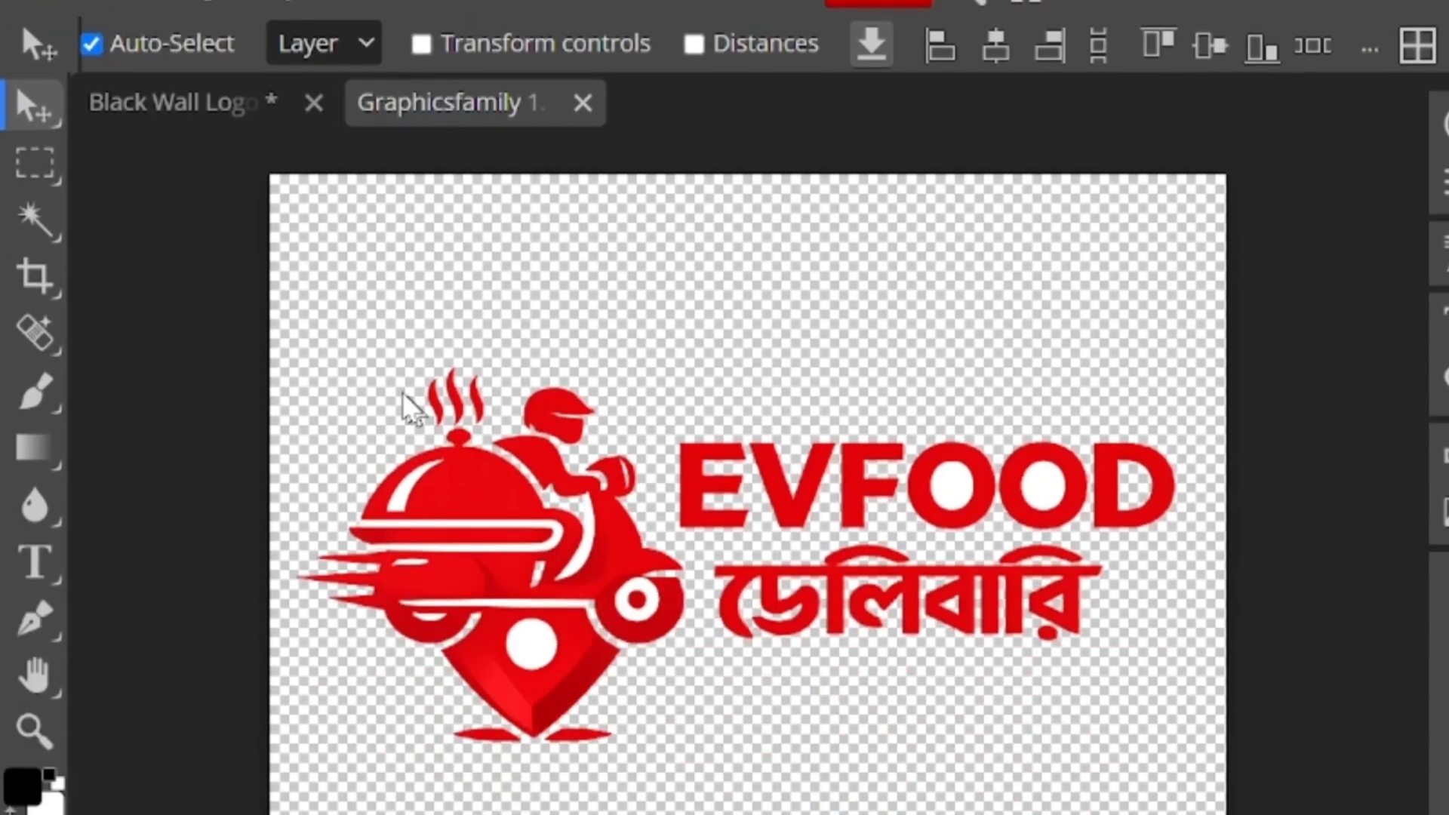
pyautogui.click(128, 121)
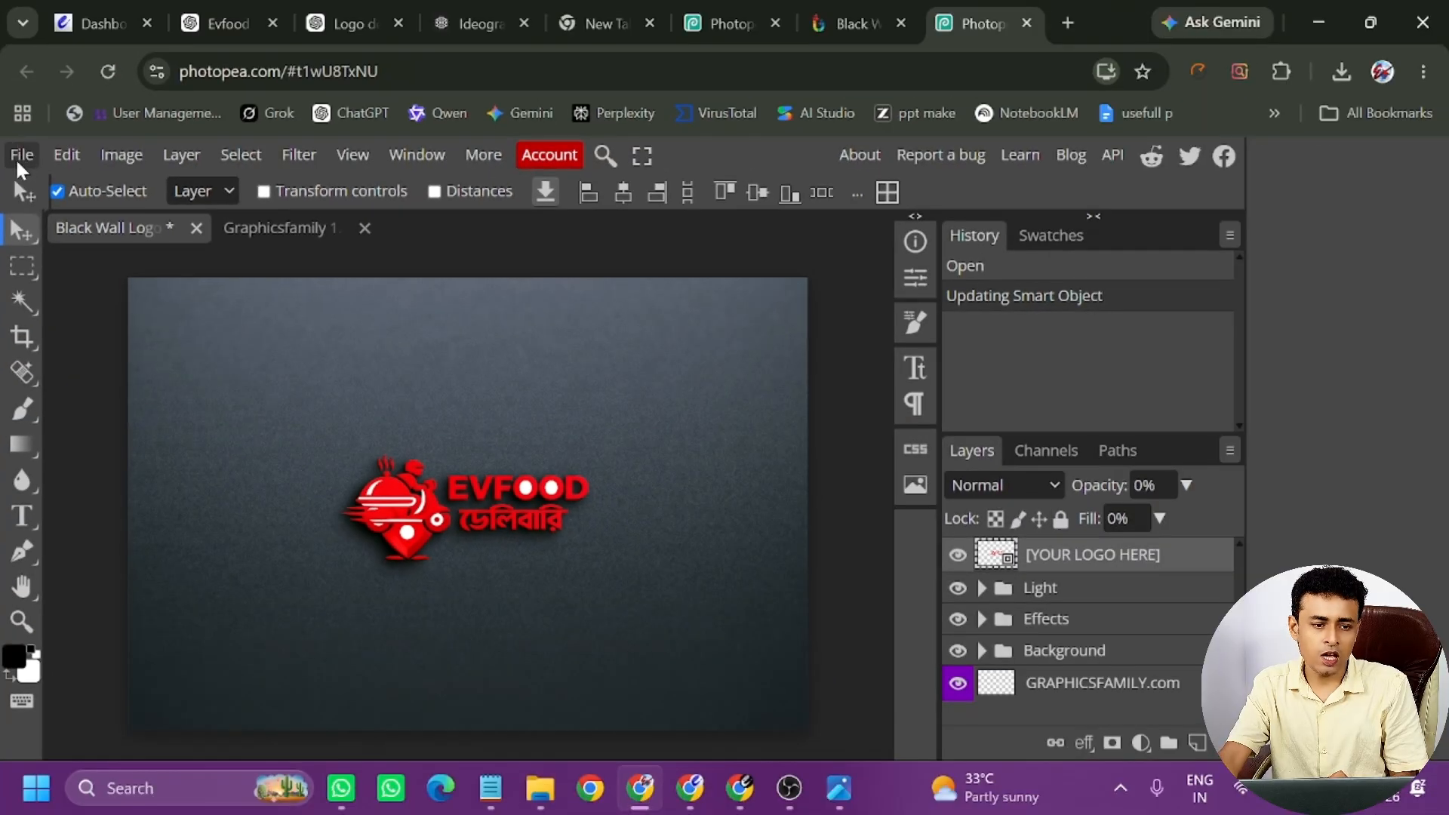
# Export the Black Wall mockup as a 1350 × 900 px PNG at 100% quality.
pyautogui.click(20, 157)
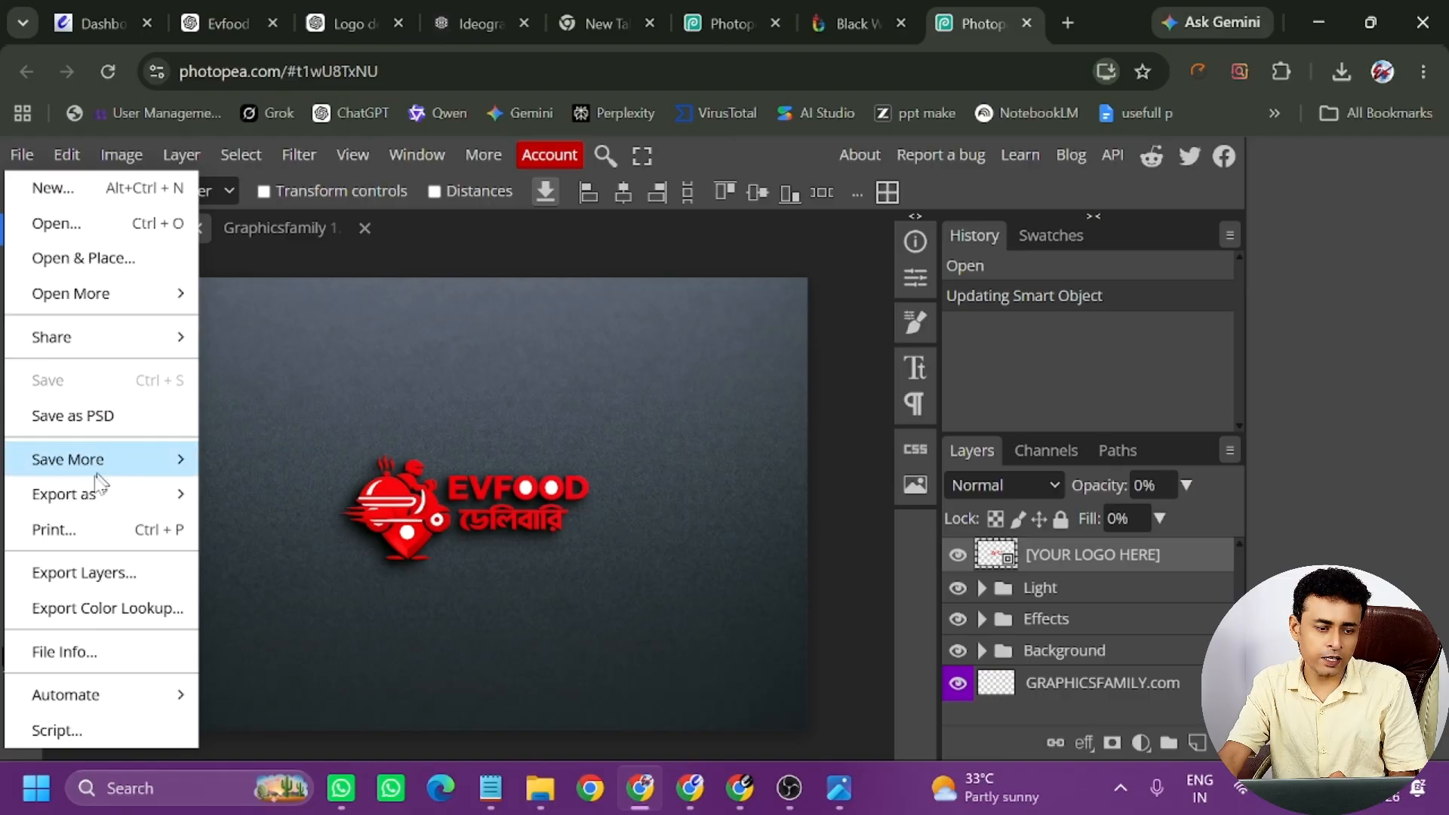
pyautogui.moveTo(97, 495)
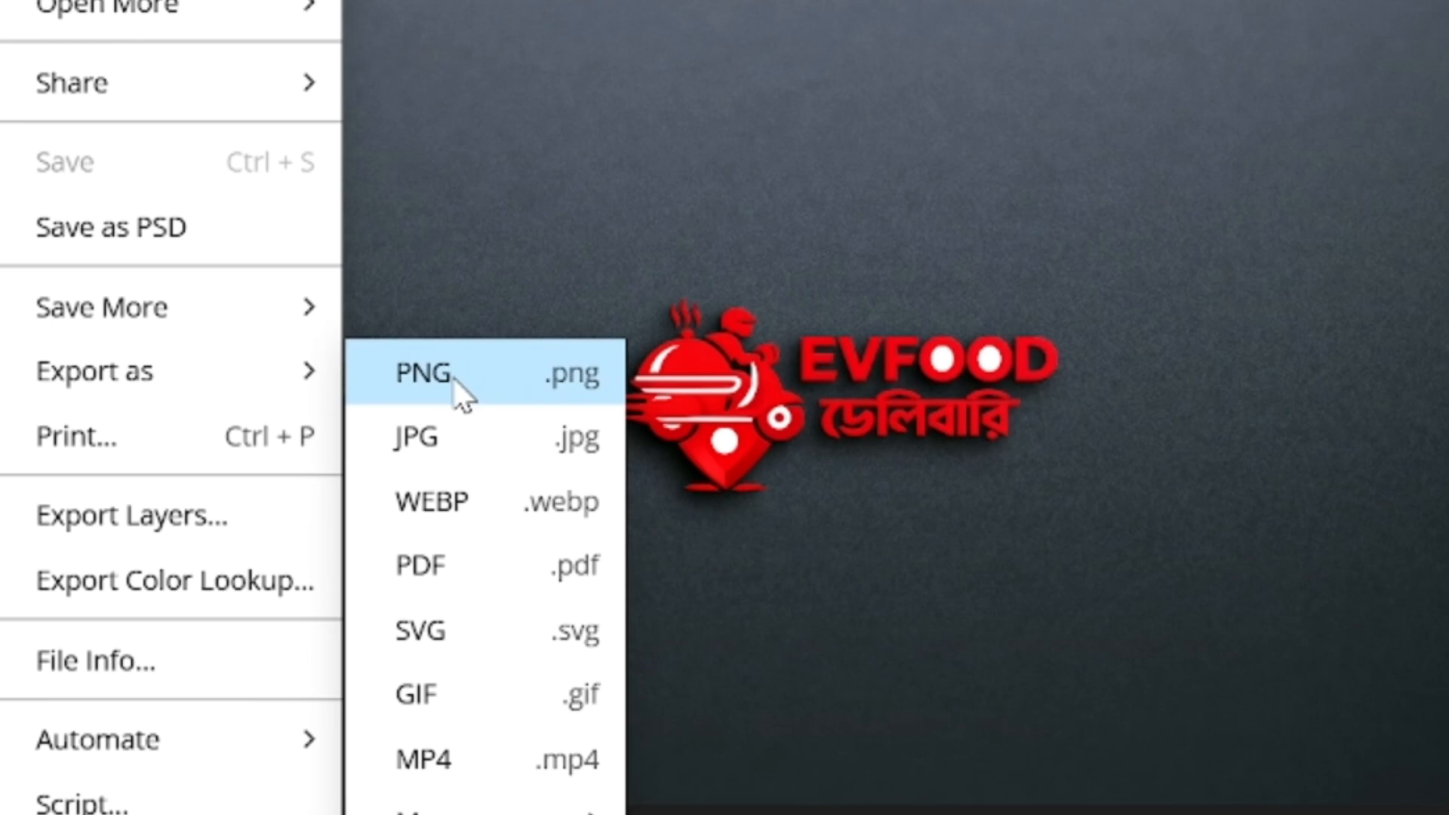
pyautogui.click(457, 382)
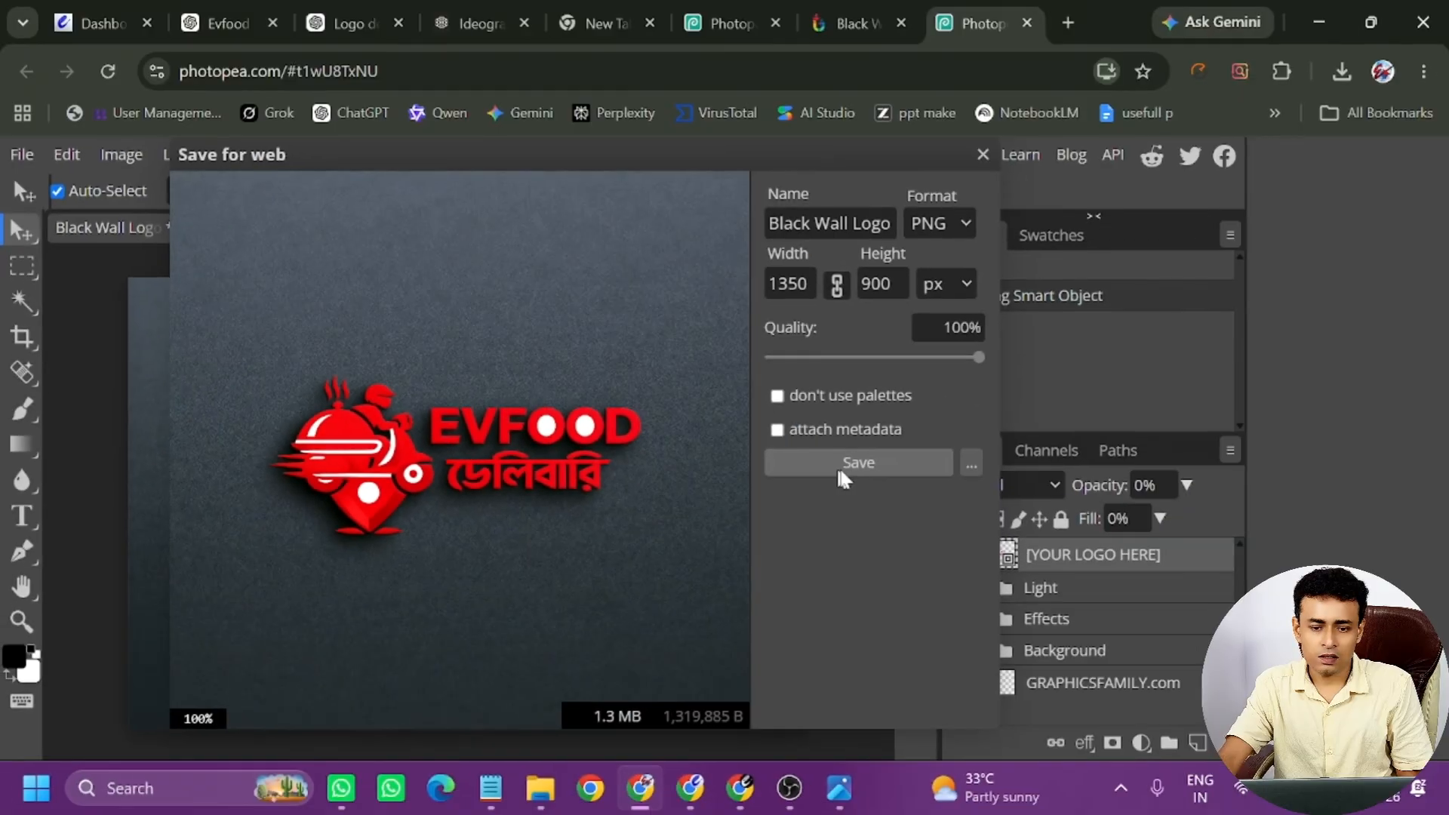
pyautogui.click(841, 466)
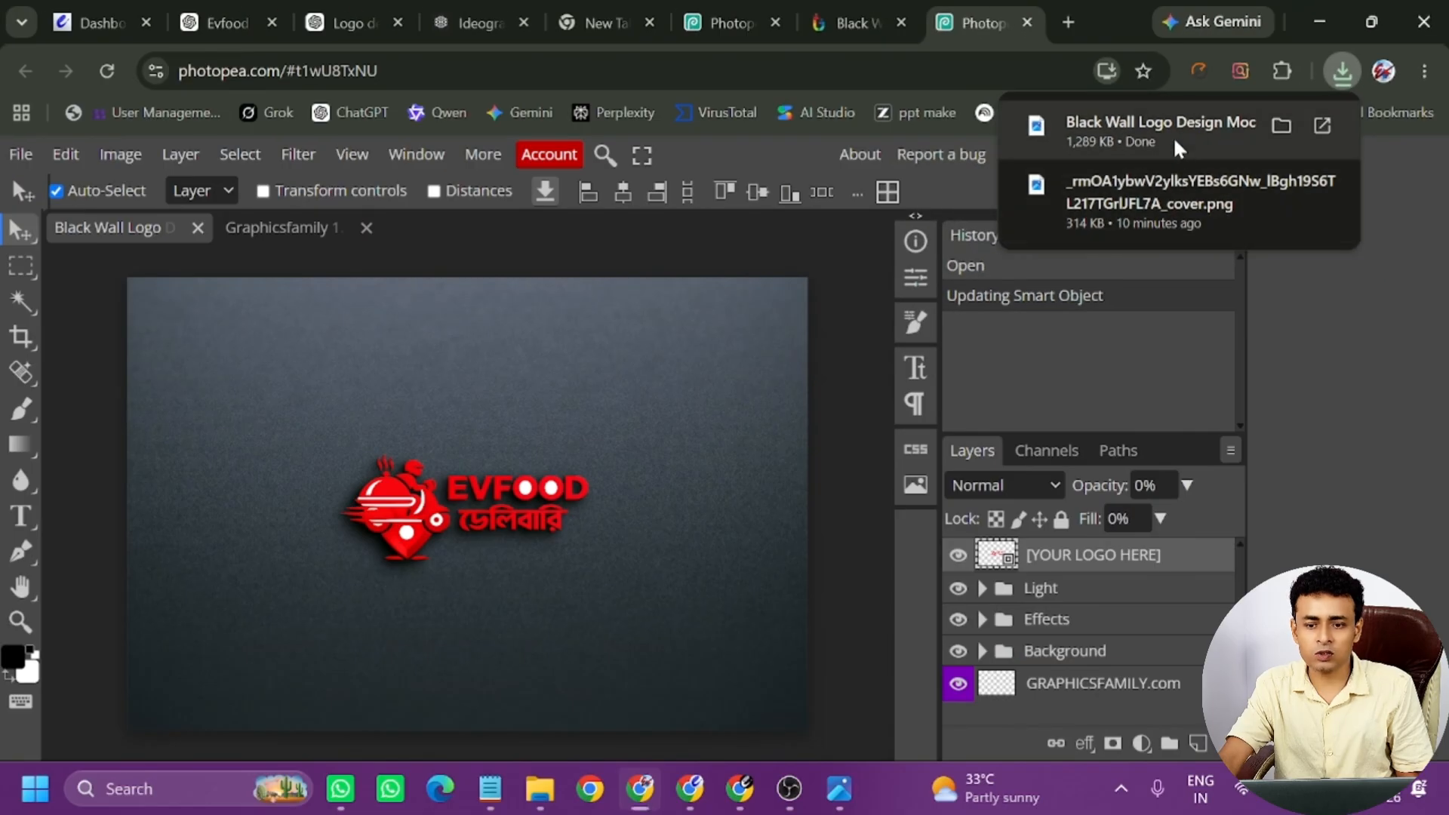
# Inspect the exported mockup PNG enlarged in a maximized image viewer, minimize the viewer, and switch to WhatsApp.
pyautogui.click(1177, 148)
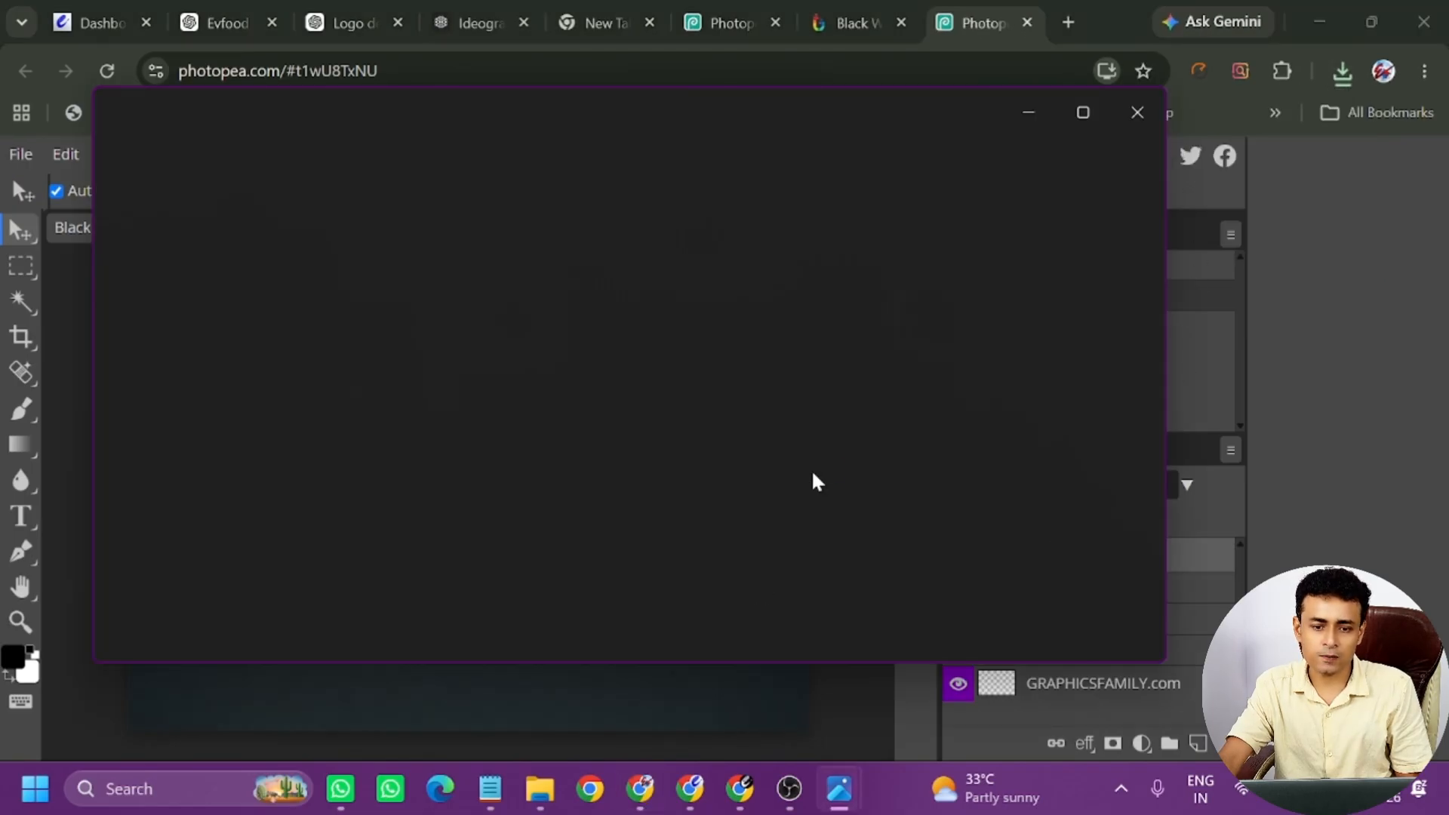
pyautogui.click(1083, 106)
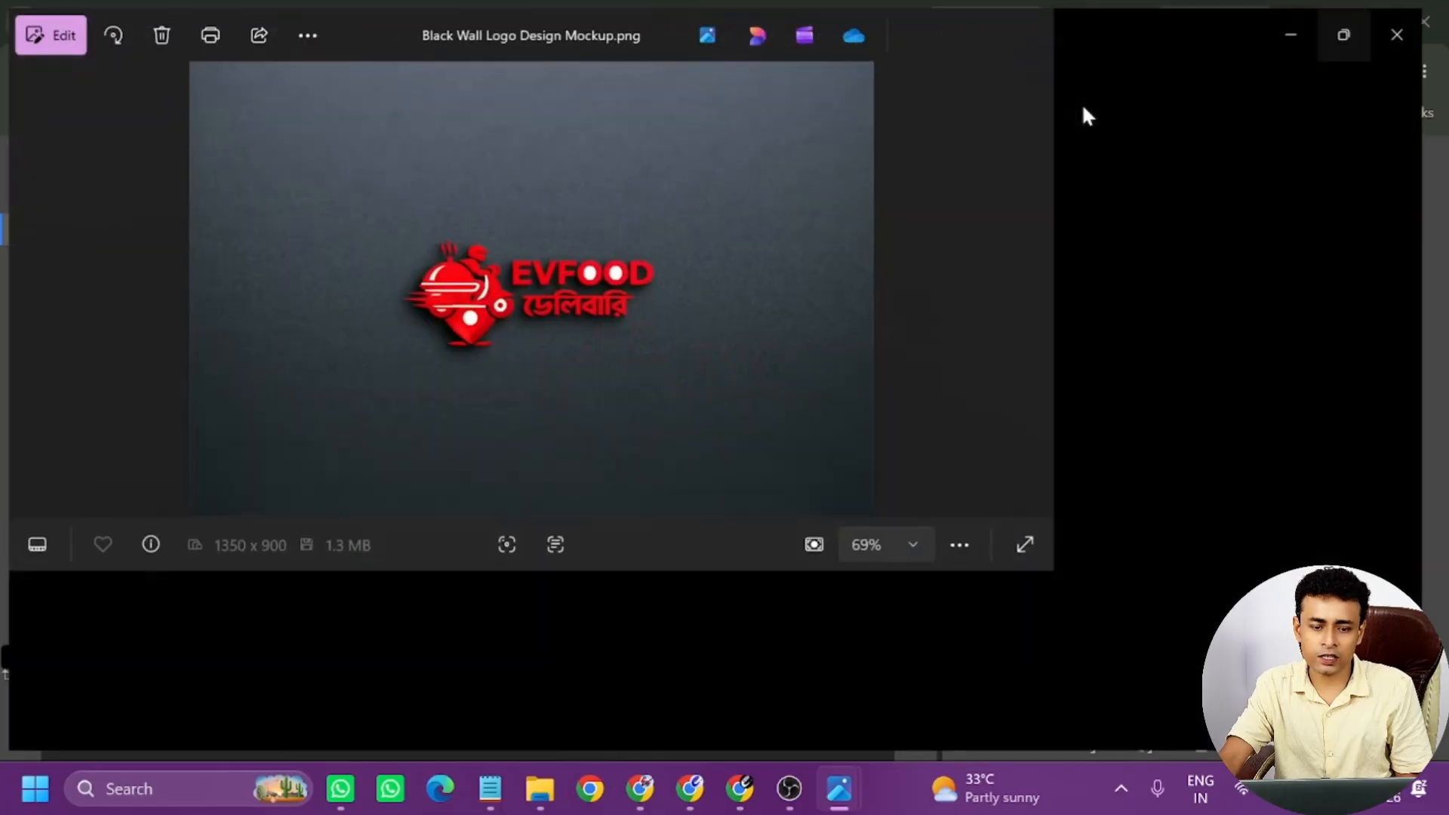
pyautogui.moveTo(1202, 735); pyautogui.dragTo(1225, 764)
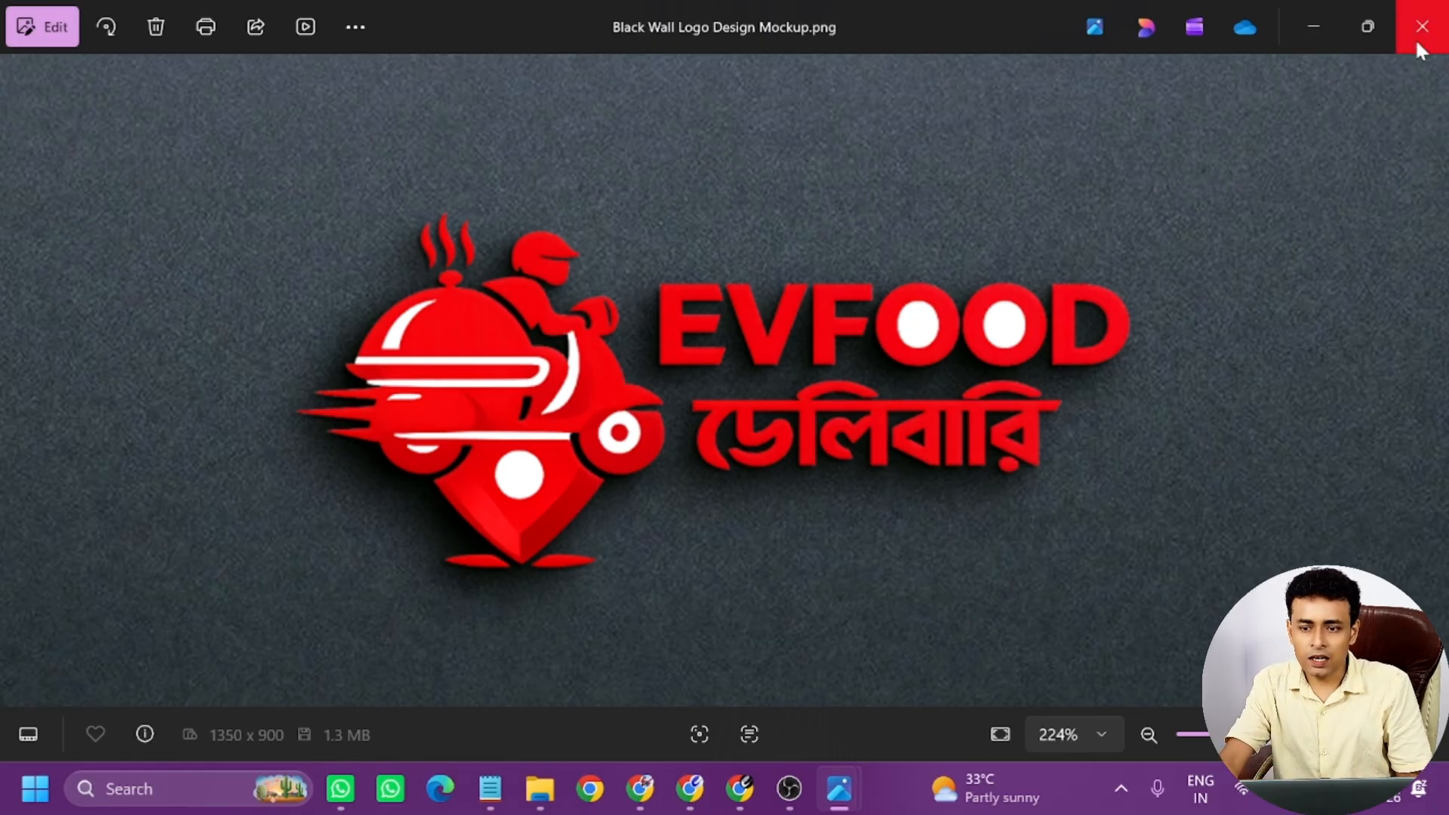
pyautogui.click(1311, 29)
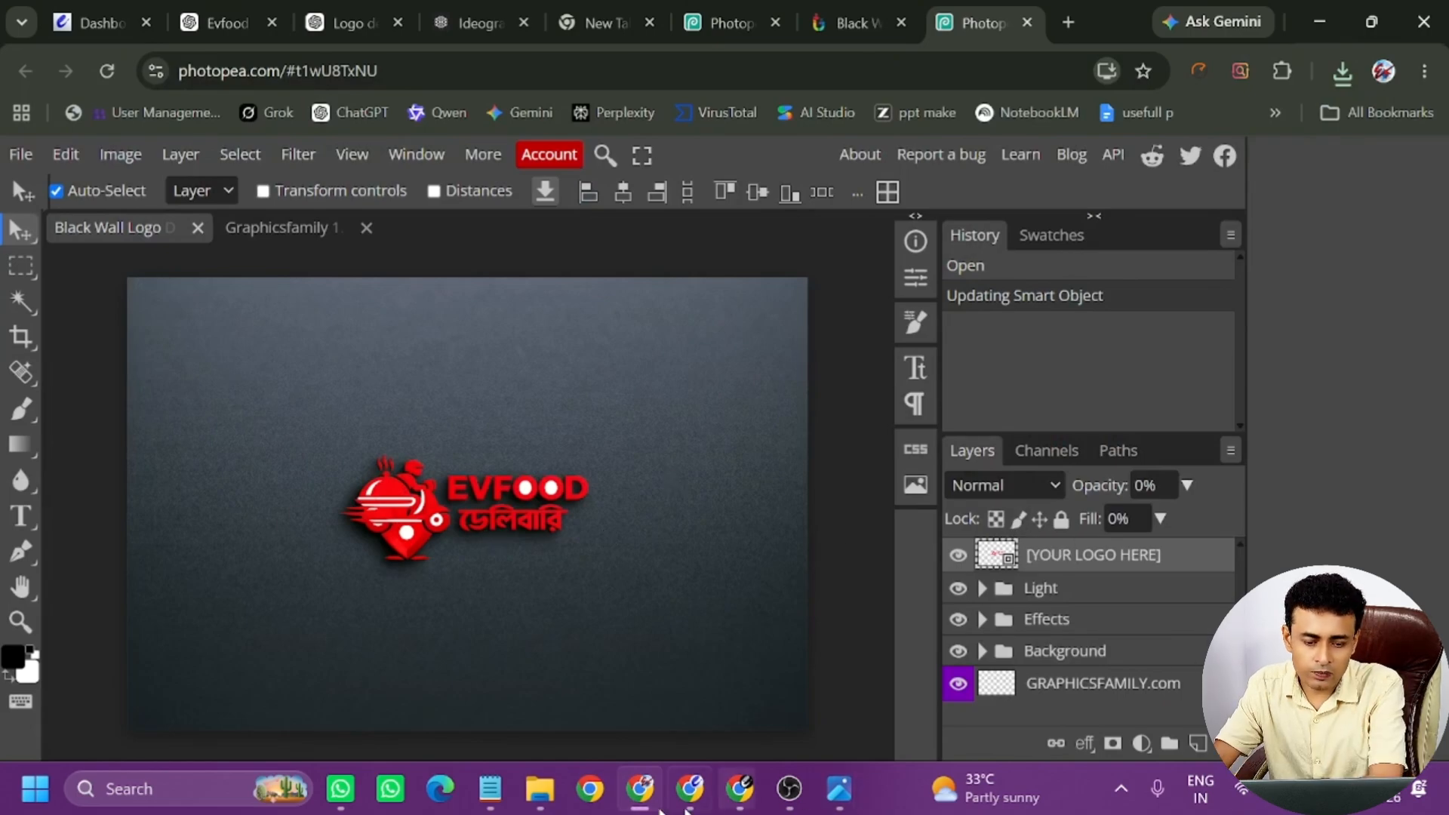
pyautogui.click(390, 788)
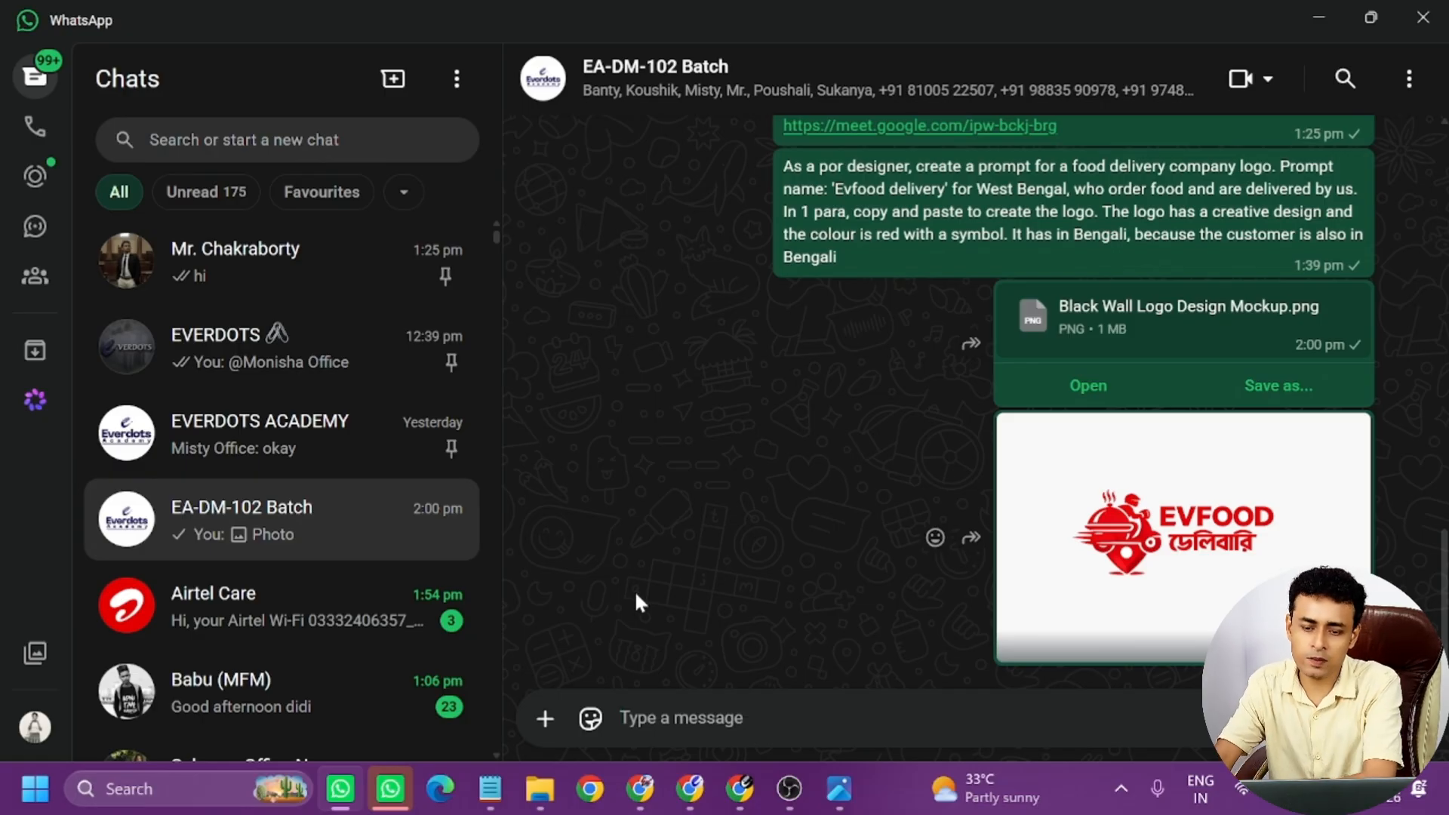
# Switch to Chrome and open Grok in a new tab.
pyautogui.moveTo(690, 788)
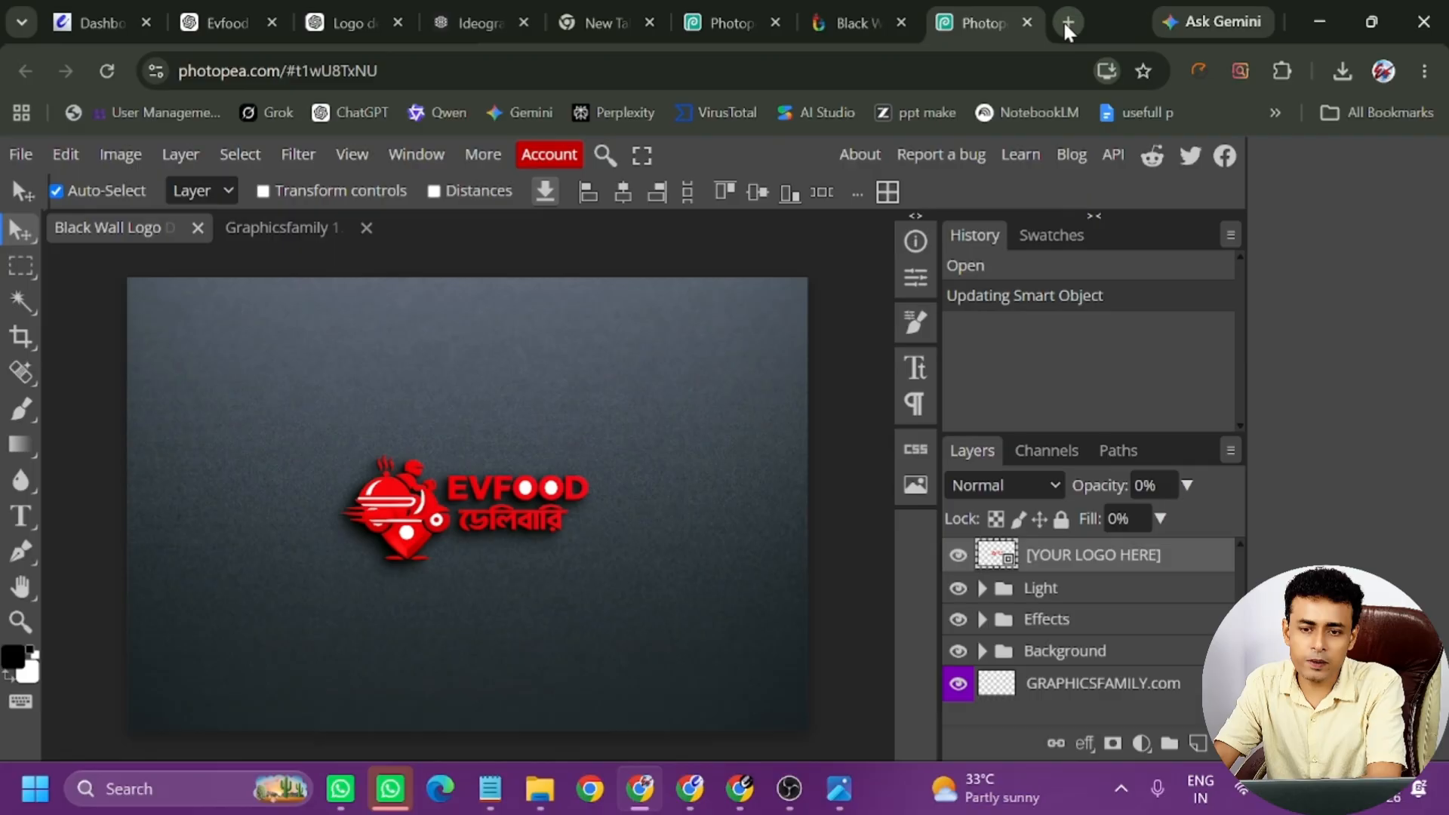
pyautogui.click(1068, 22)
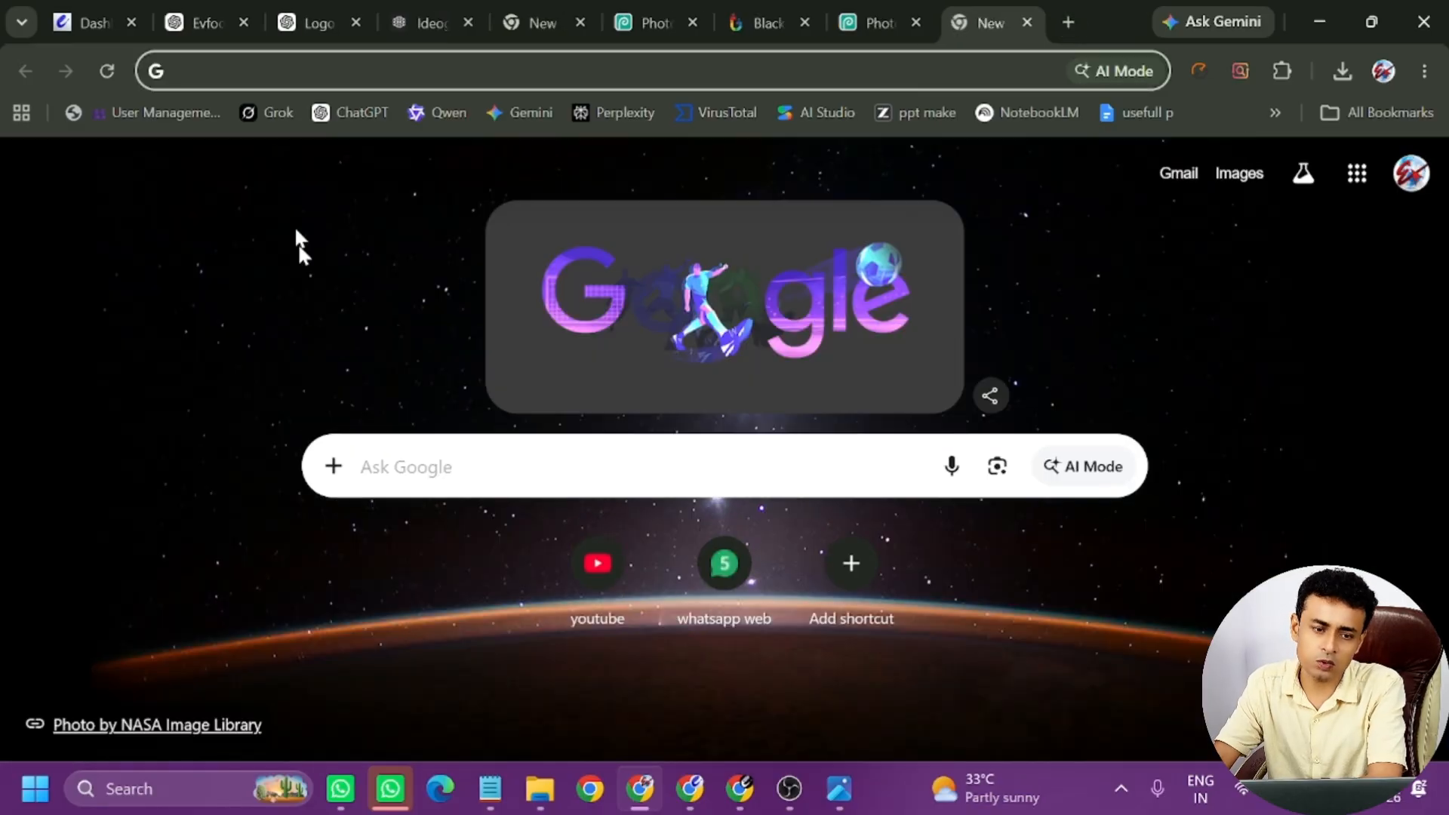
pyautogui.click(266, 112)
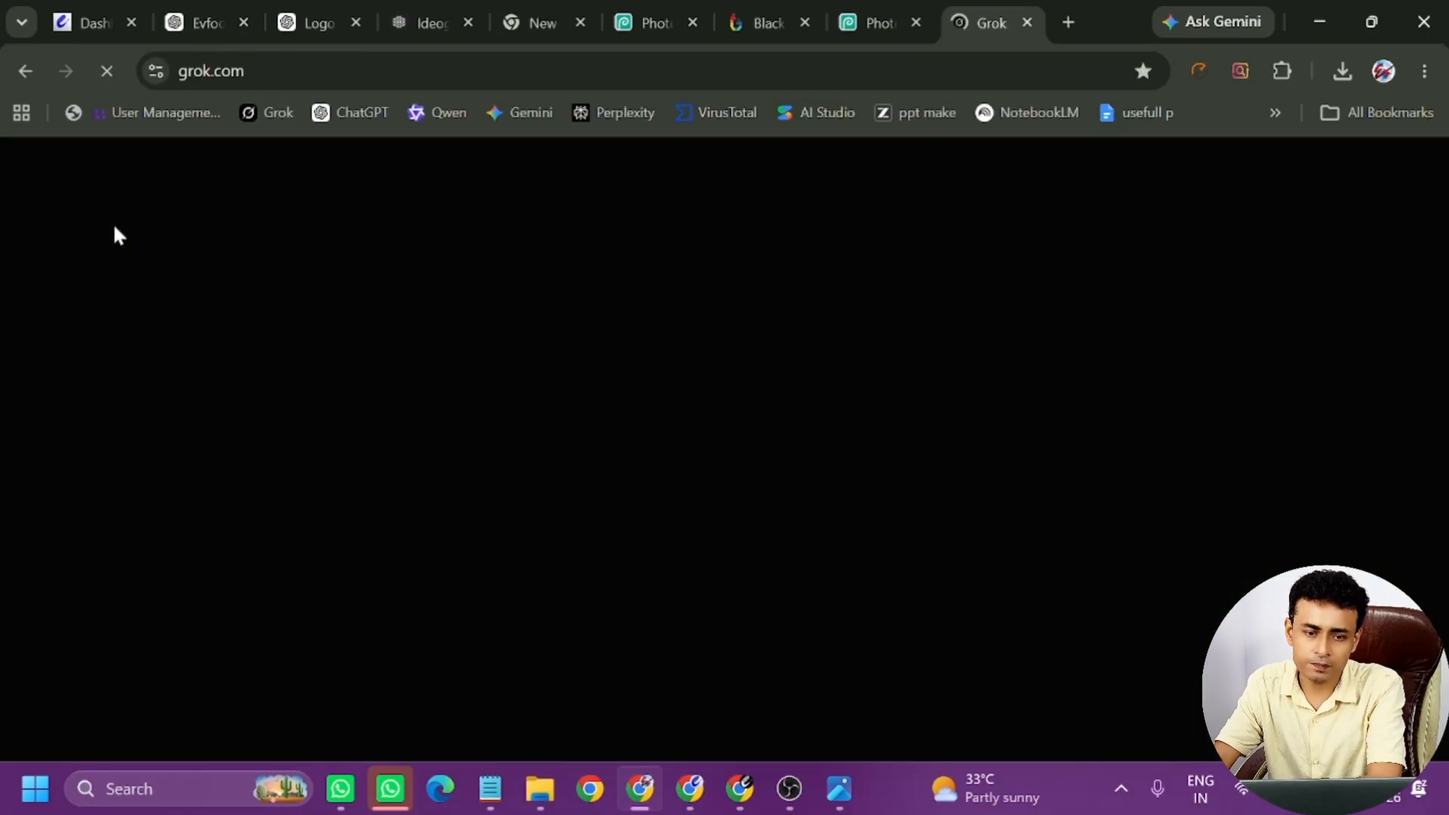
# Copy the earlier Evfood Delivery logo prompt in ChatGPT's "Logo design for Evfood" chat and paste it into the message box.
pyautogui.click(179, 32)
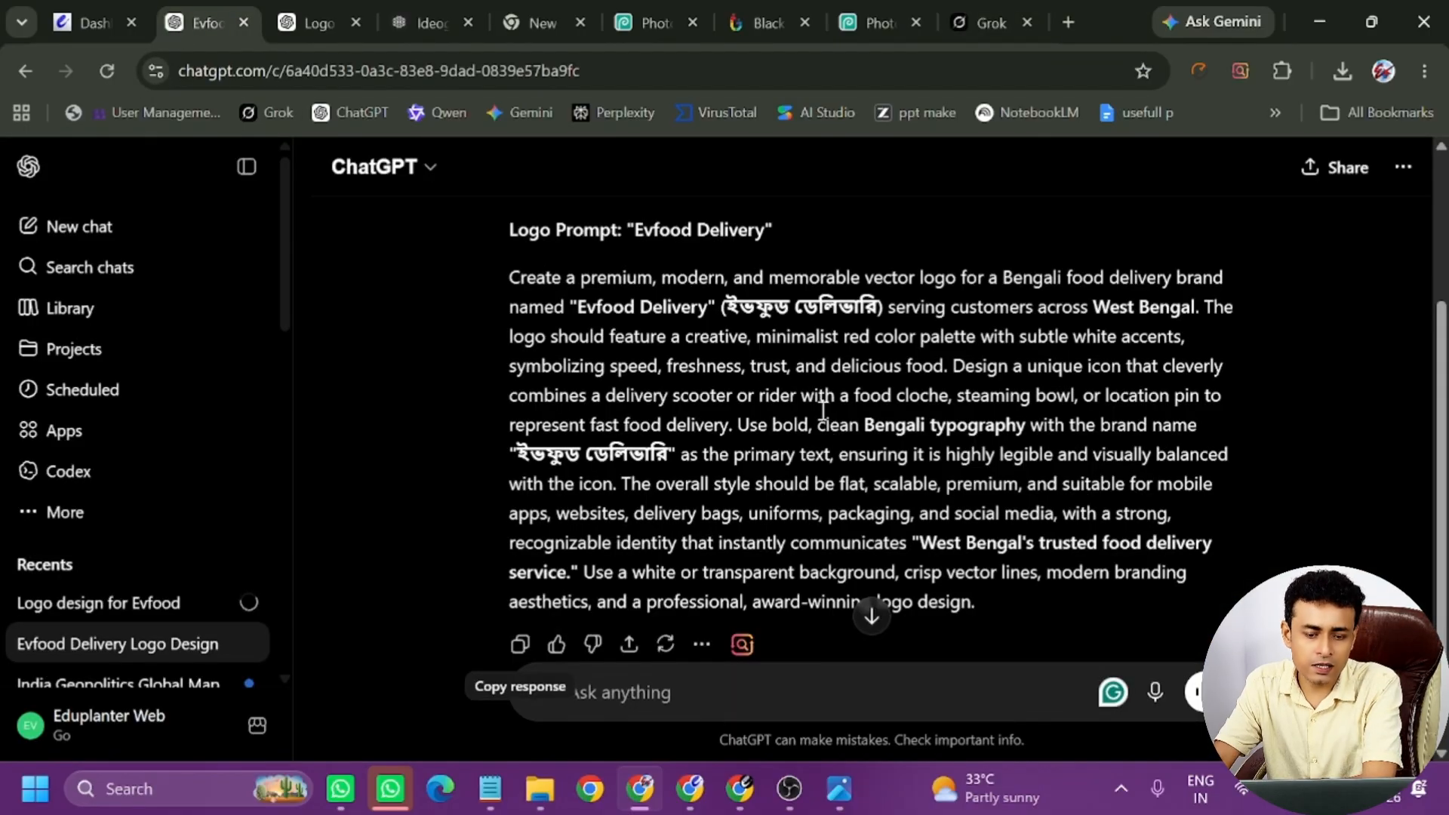
pyautogui.click(305, 24)
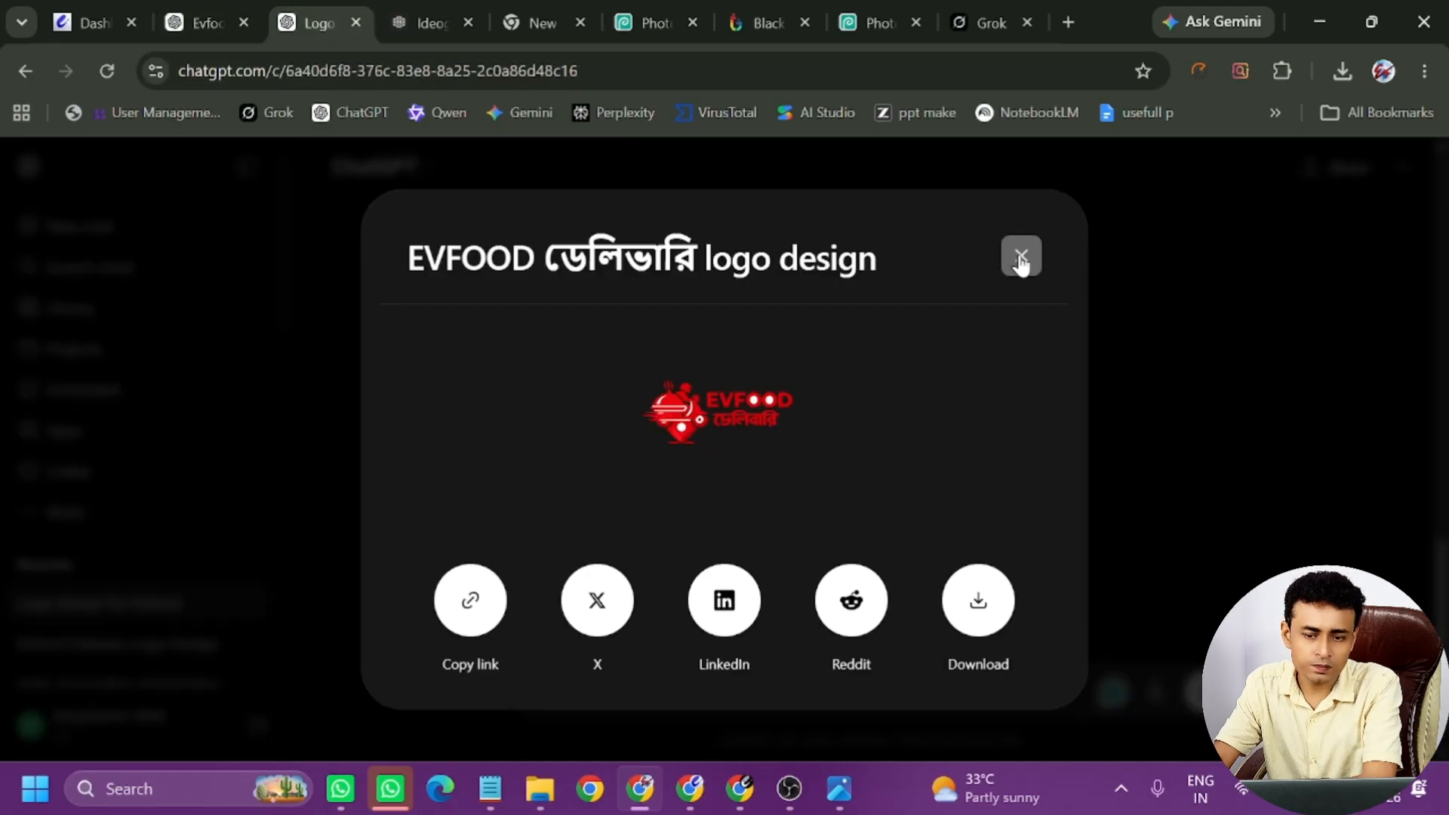
pyautogui.click(1021, 258)
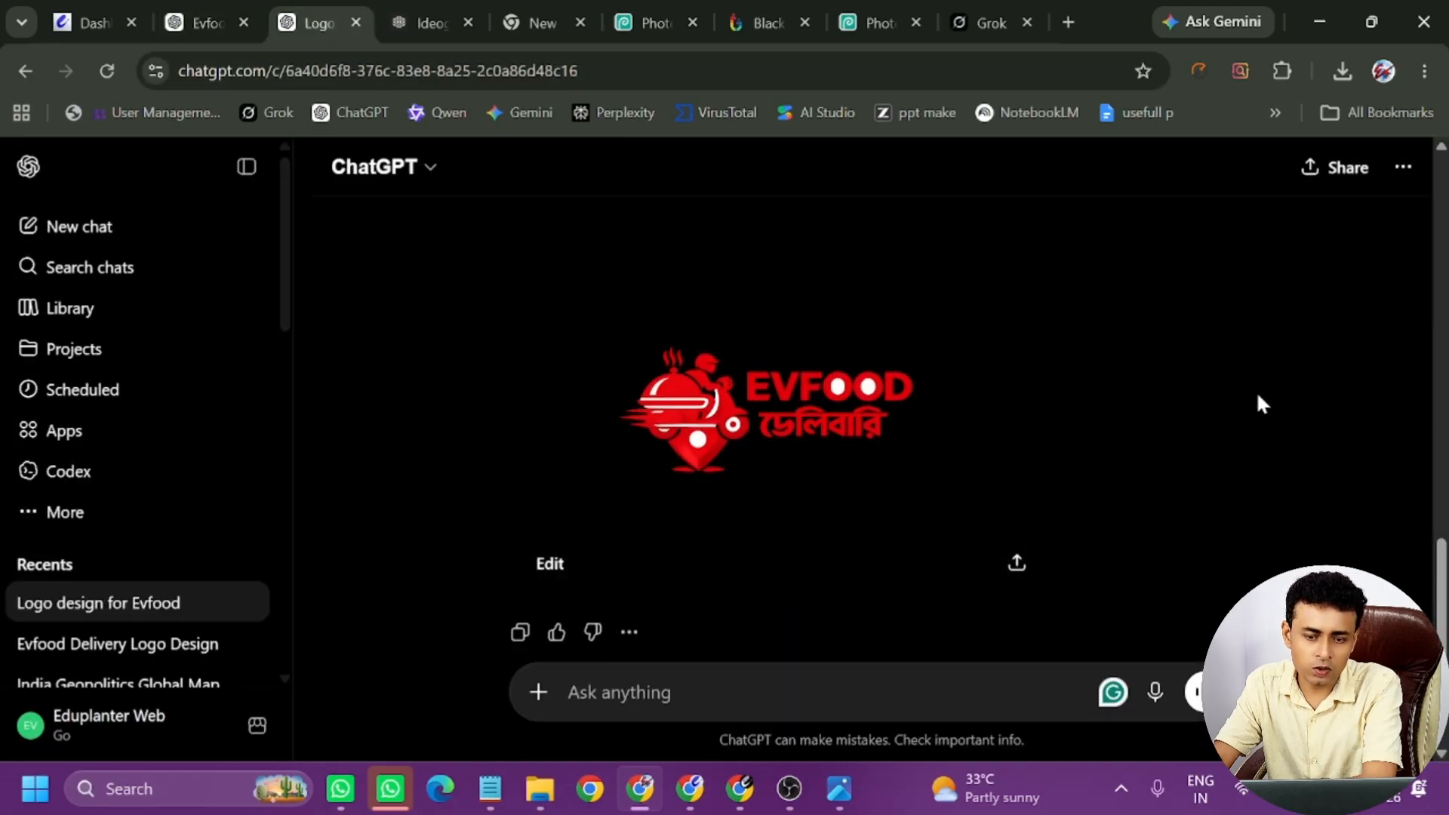
pyautogui.scroll(-6, 1256, 390)
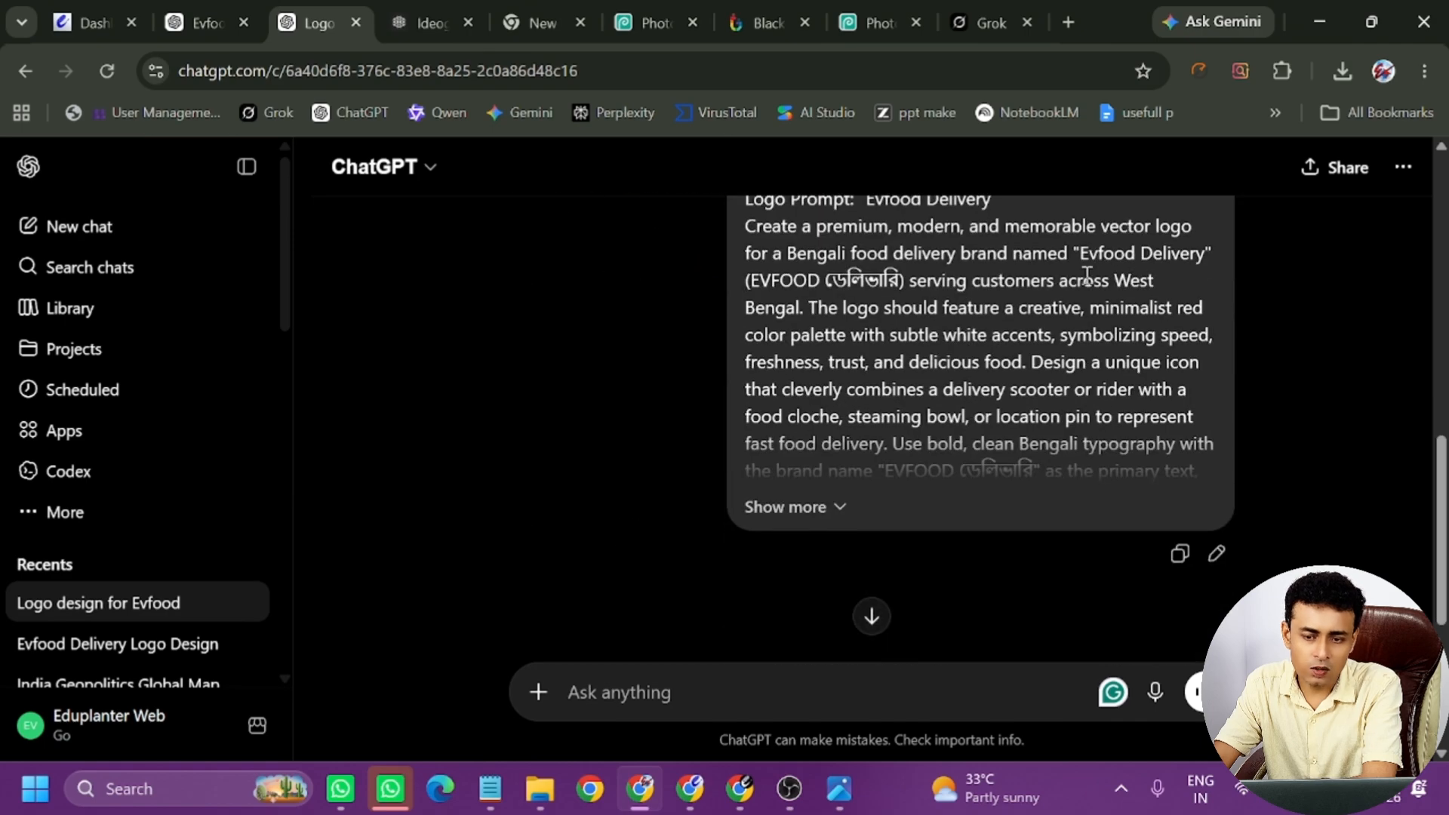
pyautogui.click(1180, 555)
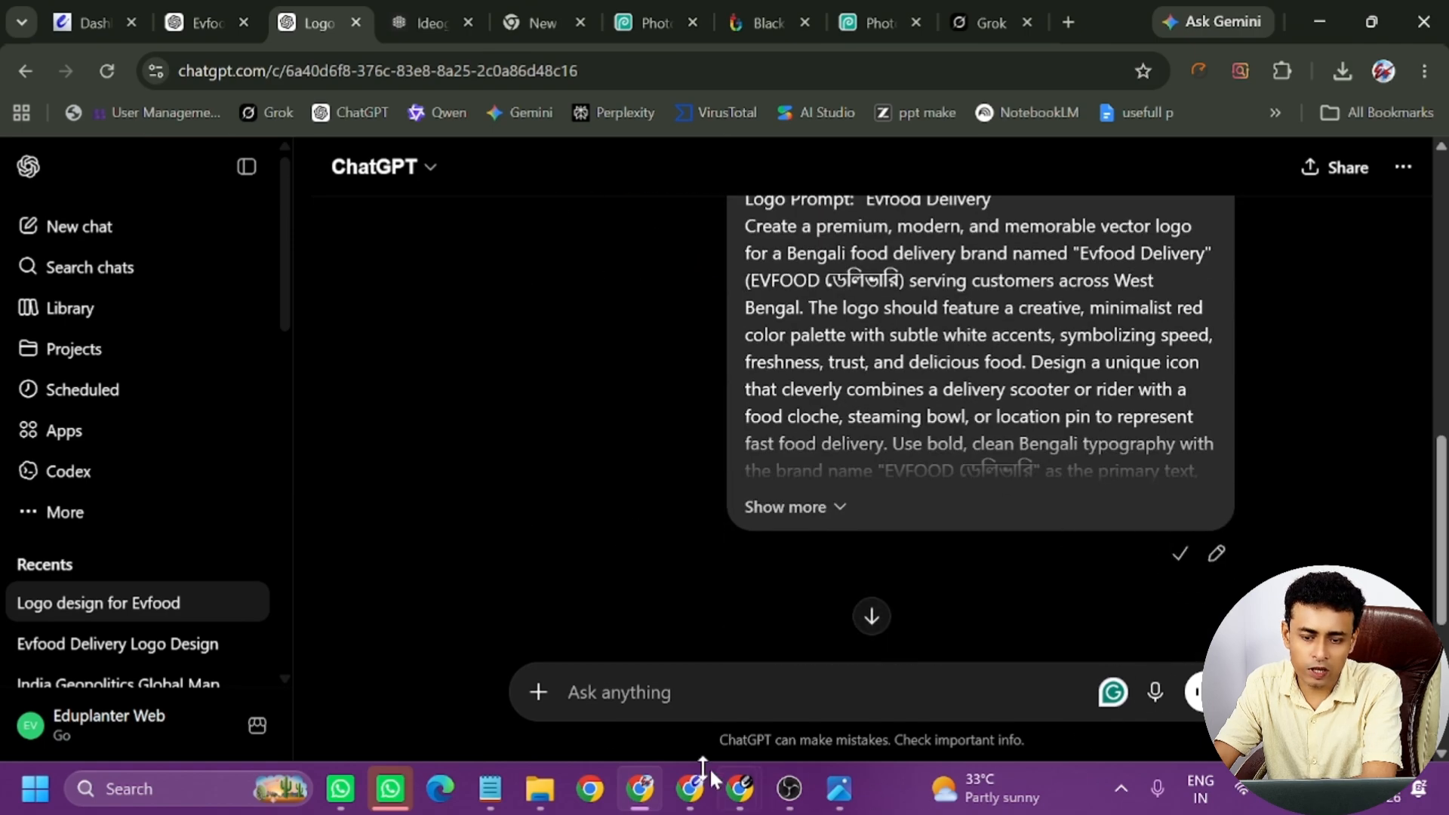
pyautogui.click(576, 692)
pyautogui.hotkey('ctrl', 'v')
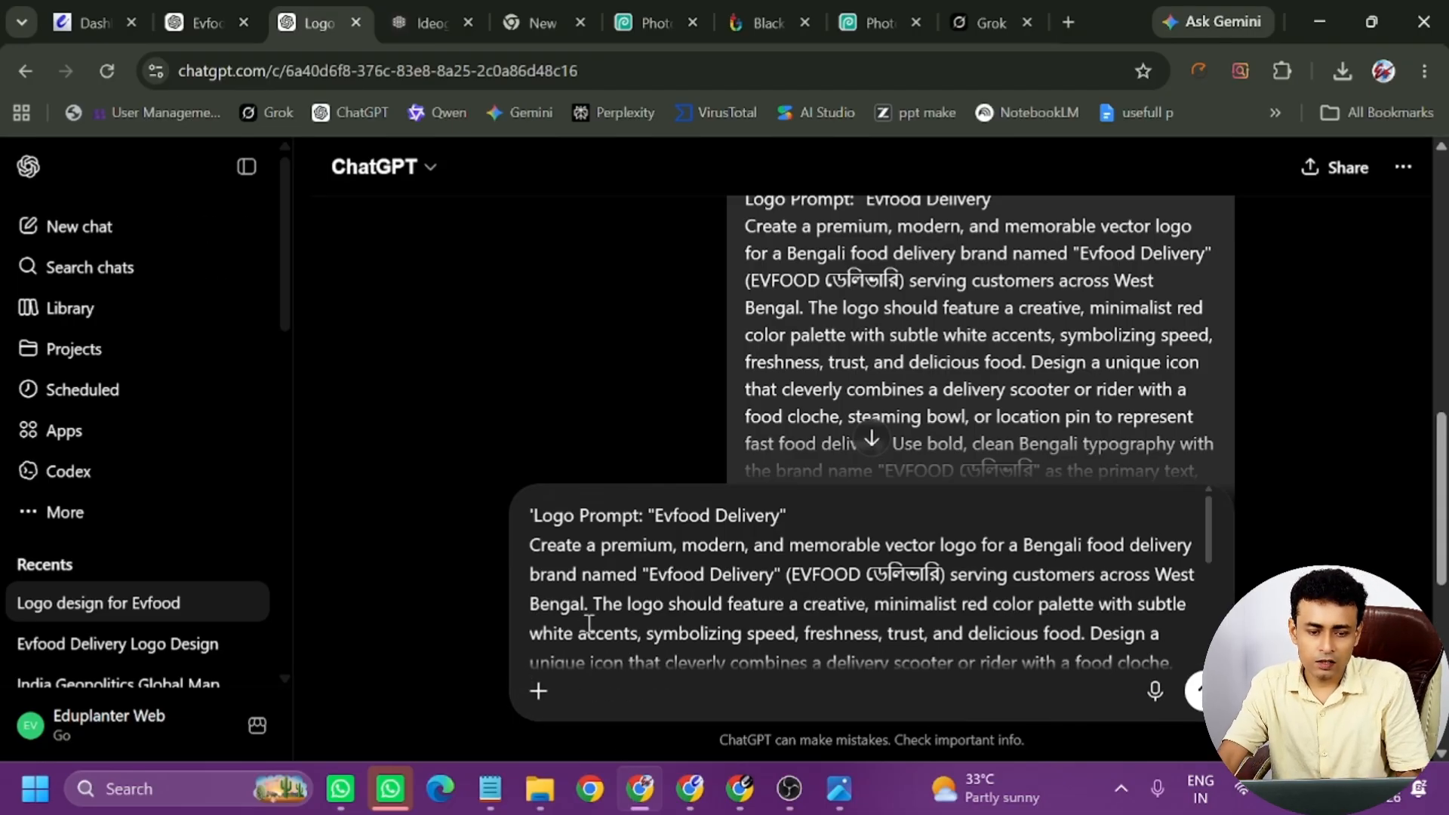
# Prefix the pasted prompt with "as a designer create a animated logo prompt on this logo".
pyautogui.scroll(6, 586, 616)
pyautogui.click(531, 517)
pyautogui.scroll(-4, 544, 582)
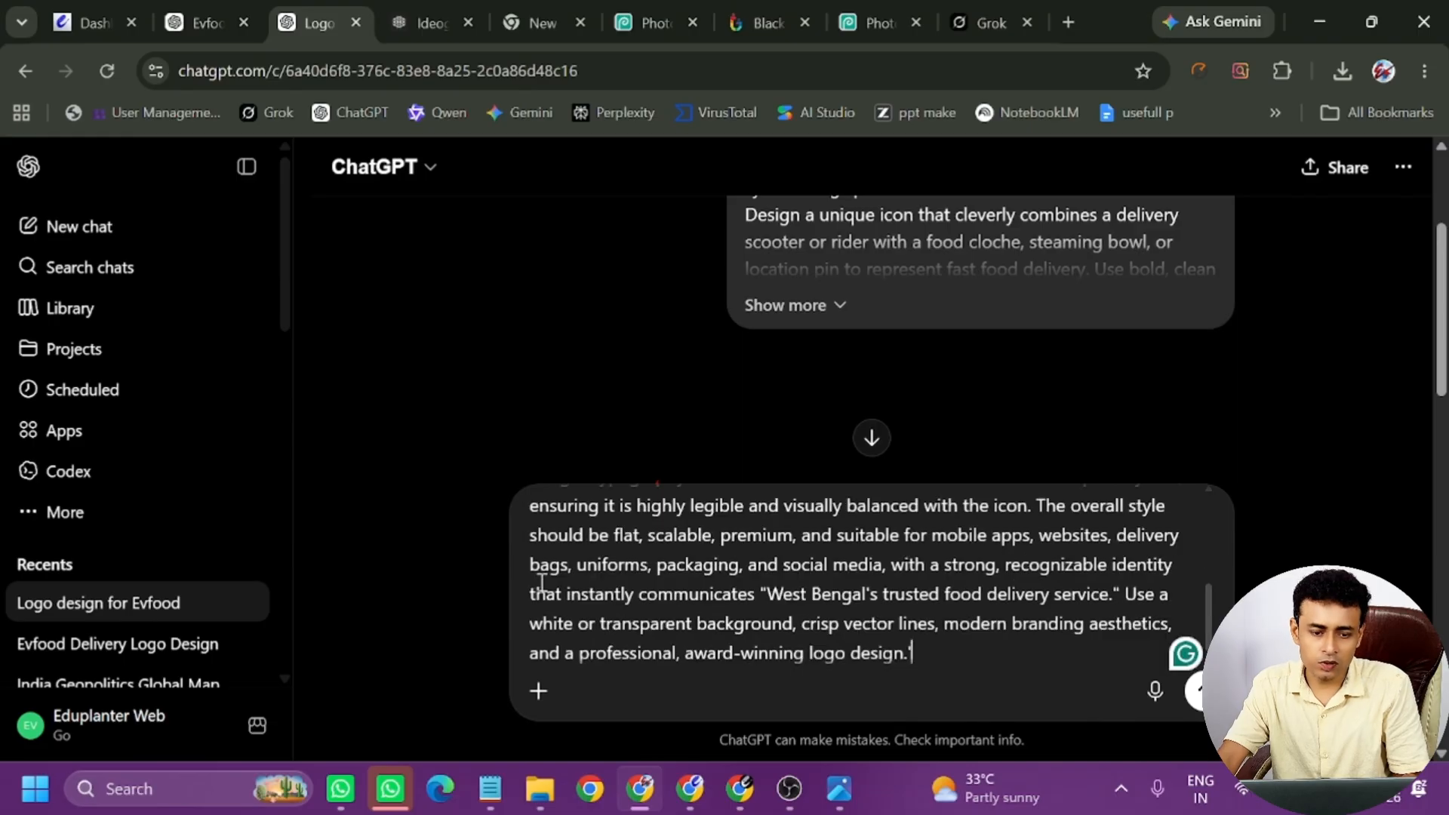
pyautogui.scroll(4, 545, 570)
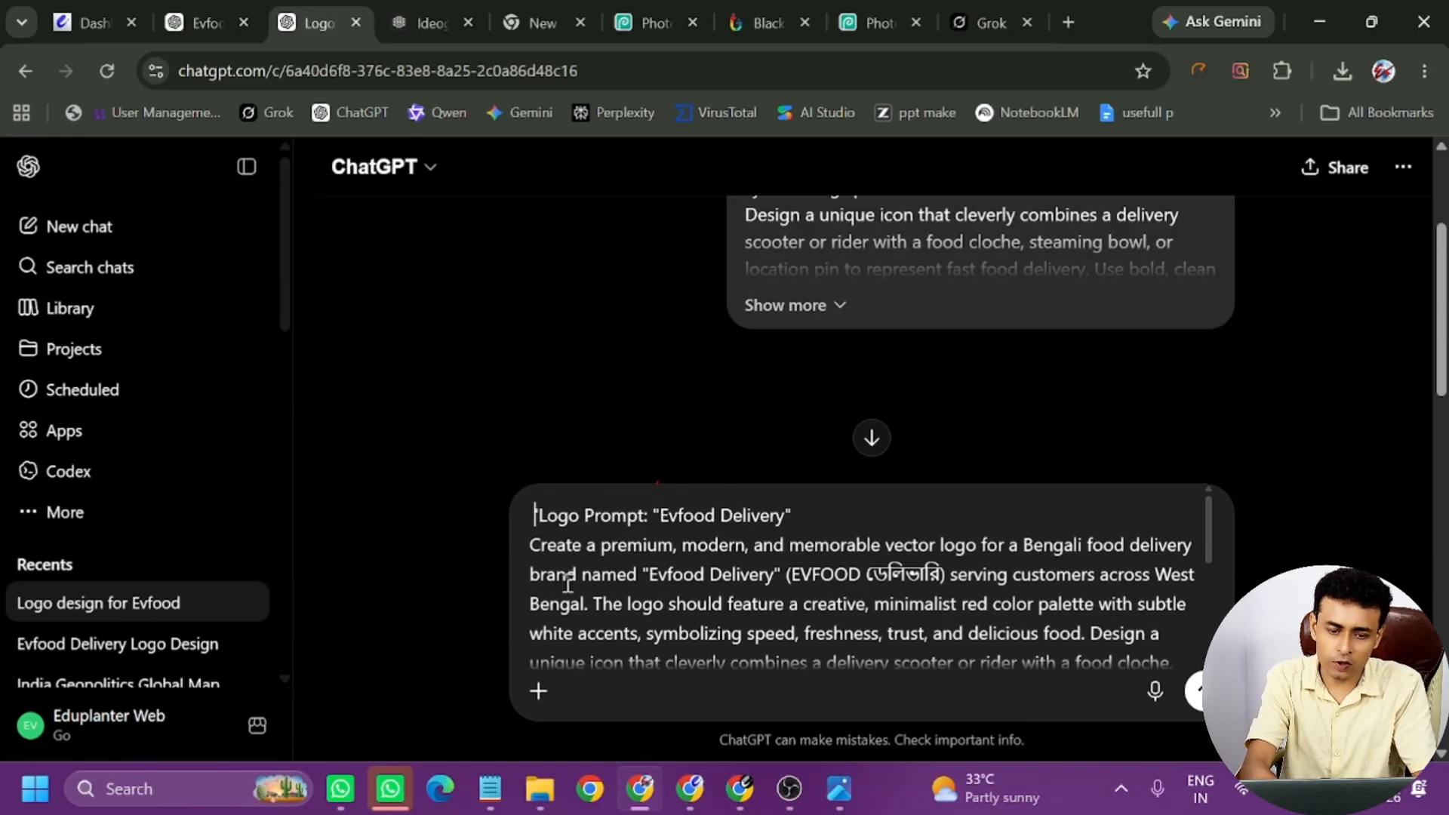
pyautogui.write('as a ')
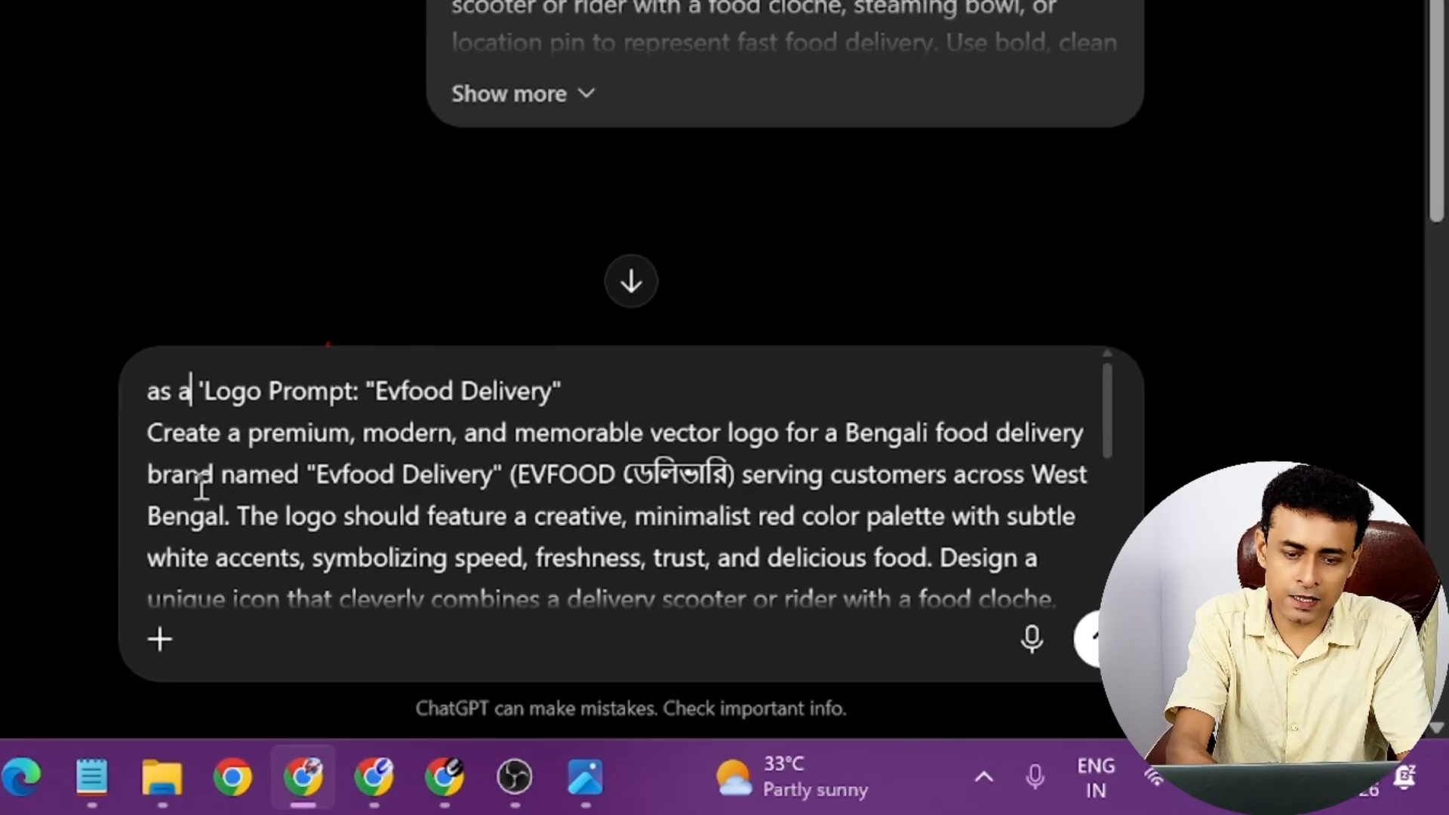
pyautogui.write('designer')
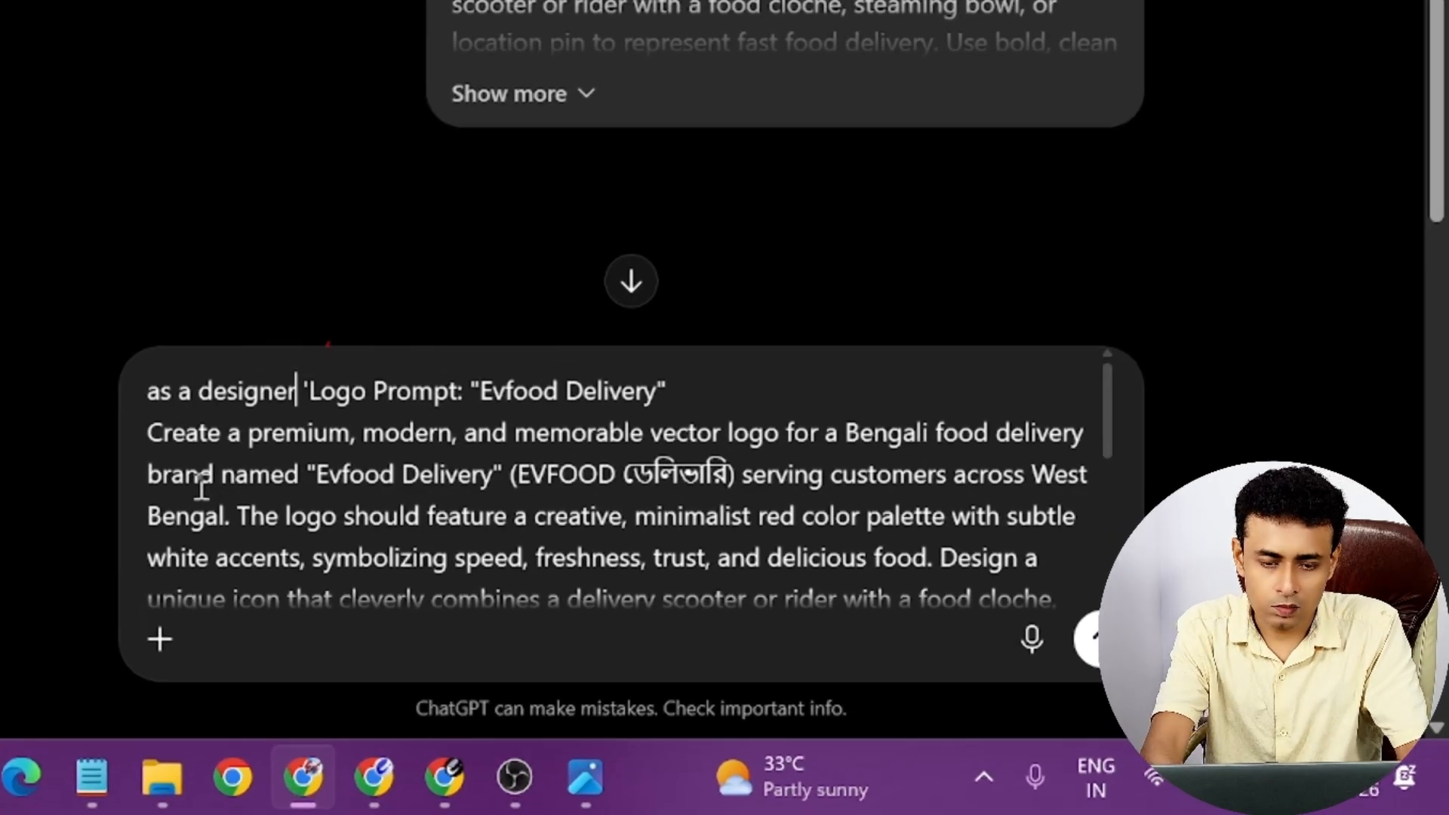
pyautogui.write('create')
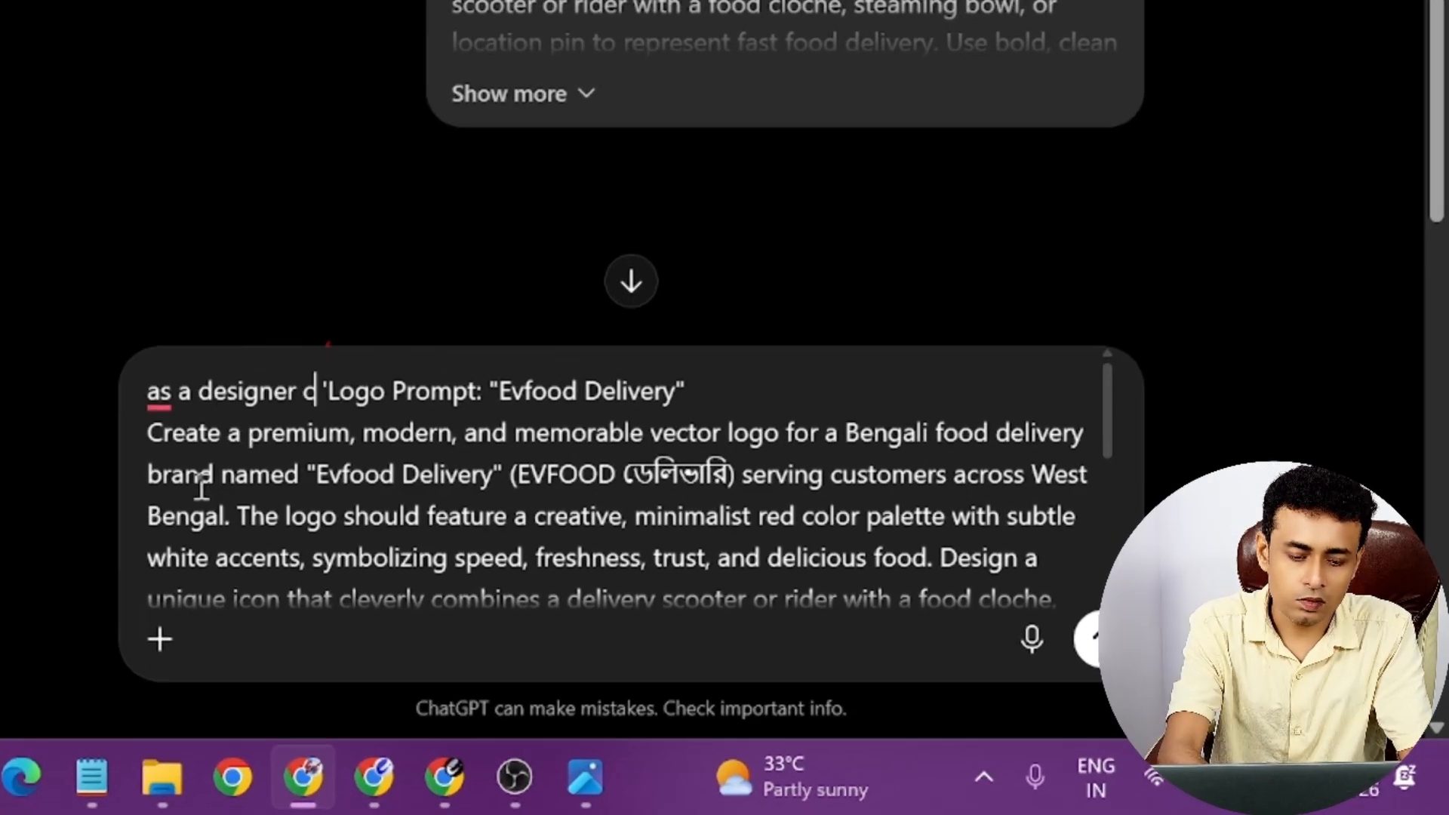
pyautogui.write(' a ')
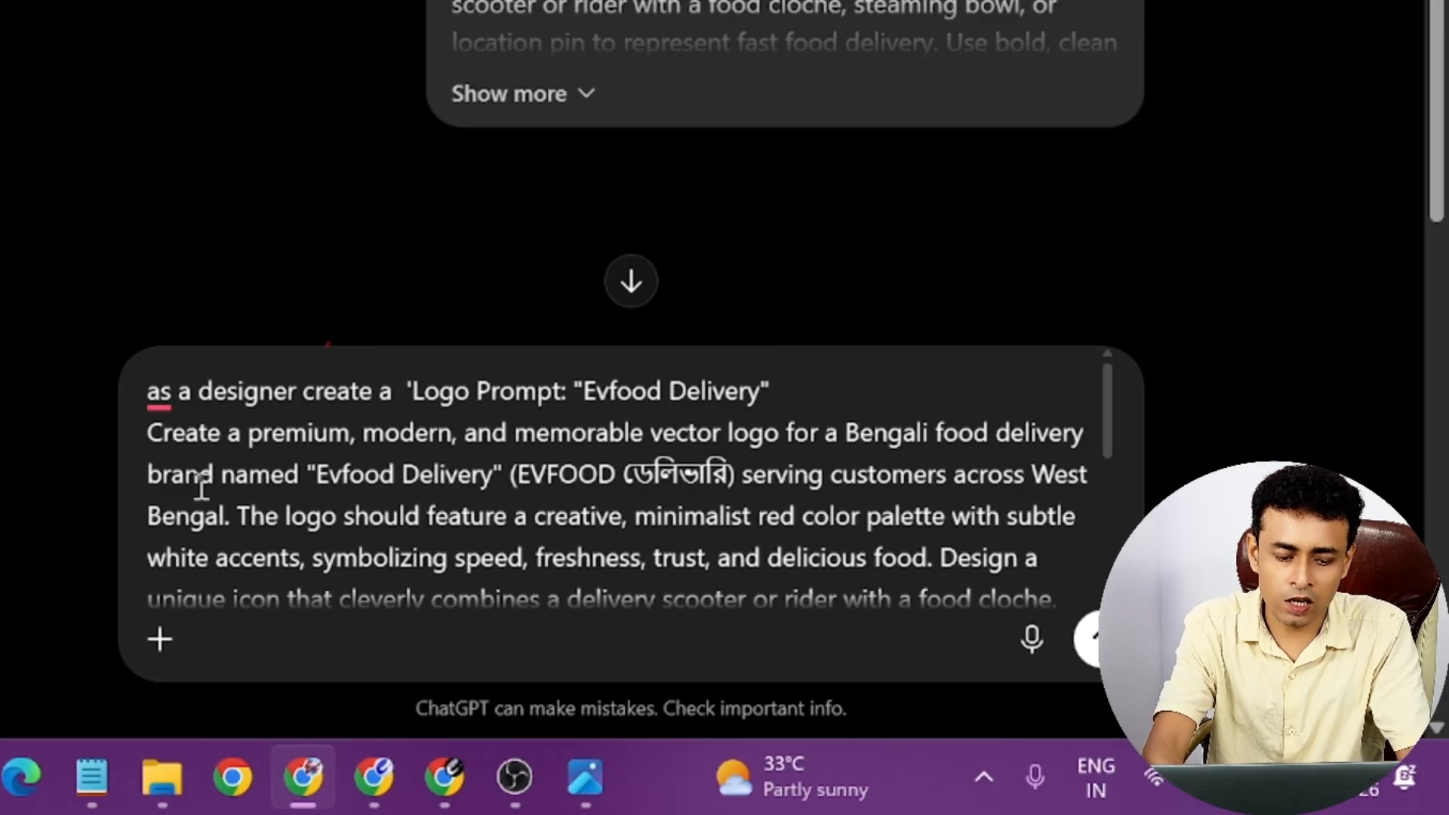
pyautogui.write('anima')
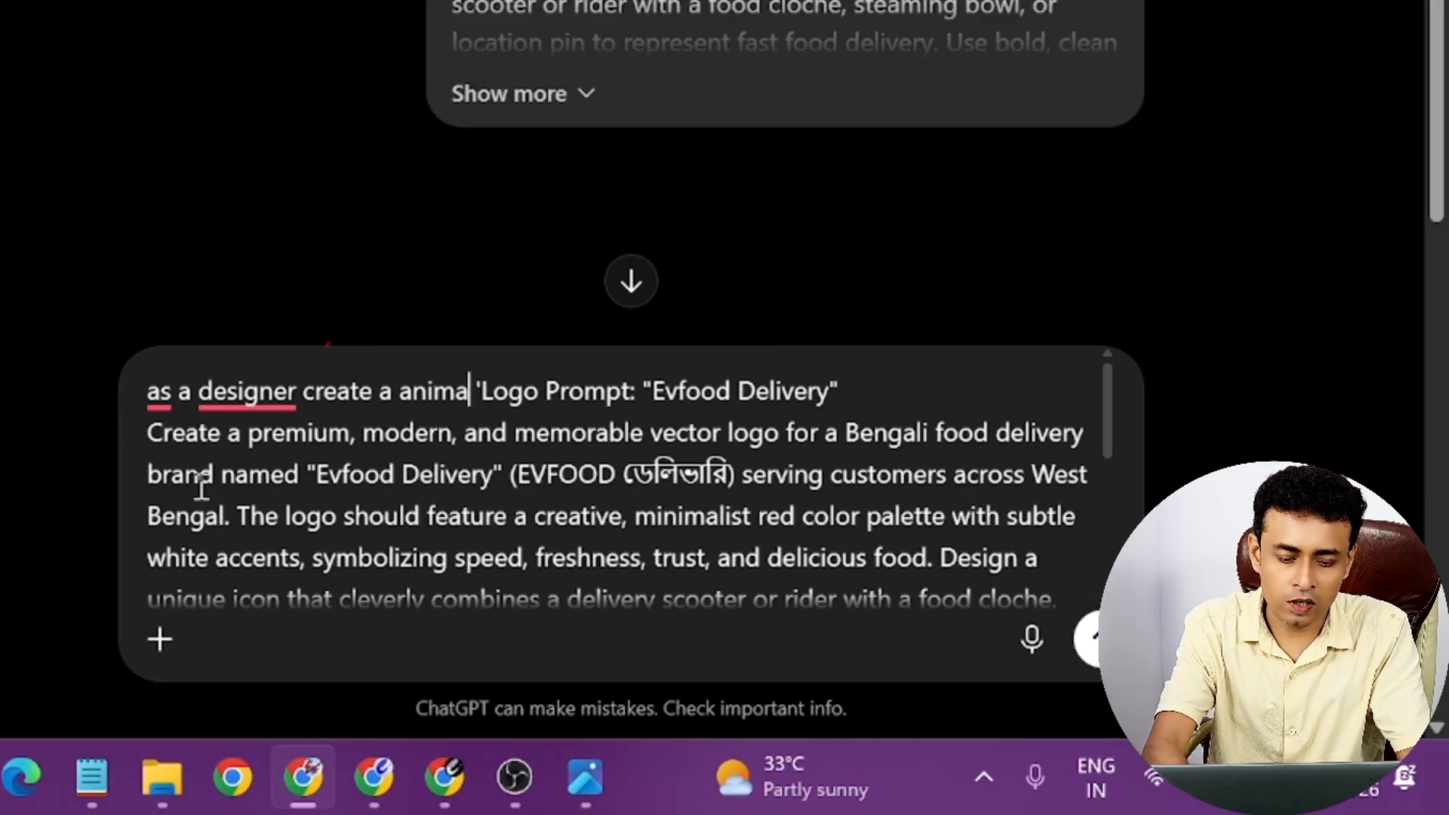
pyautogui.write('ted log')
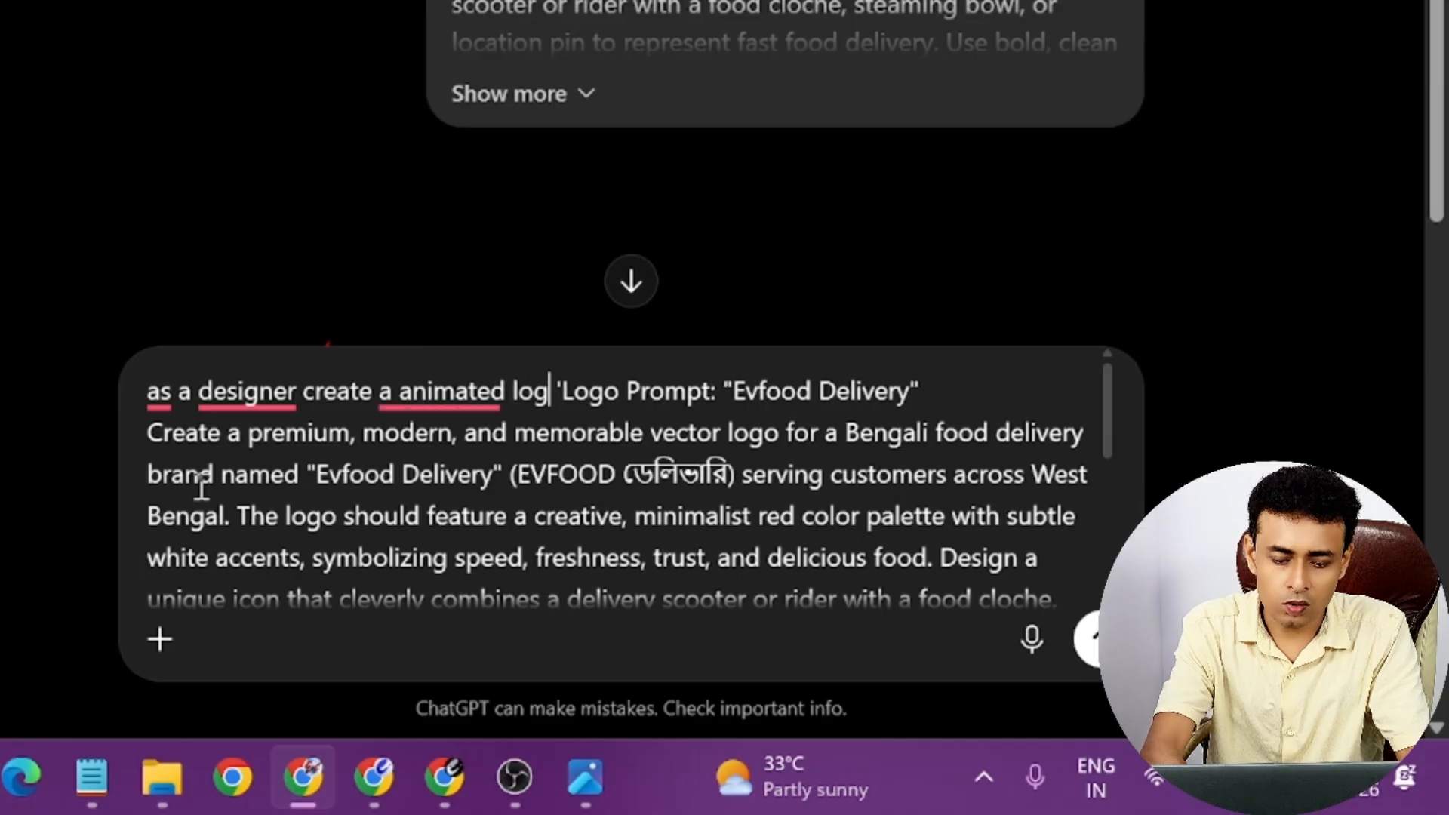
pyautogui.write('o pro')
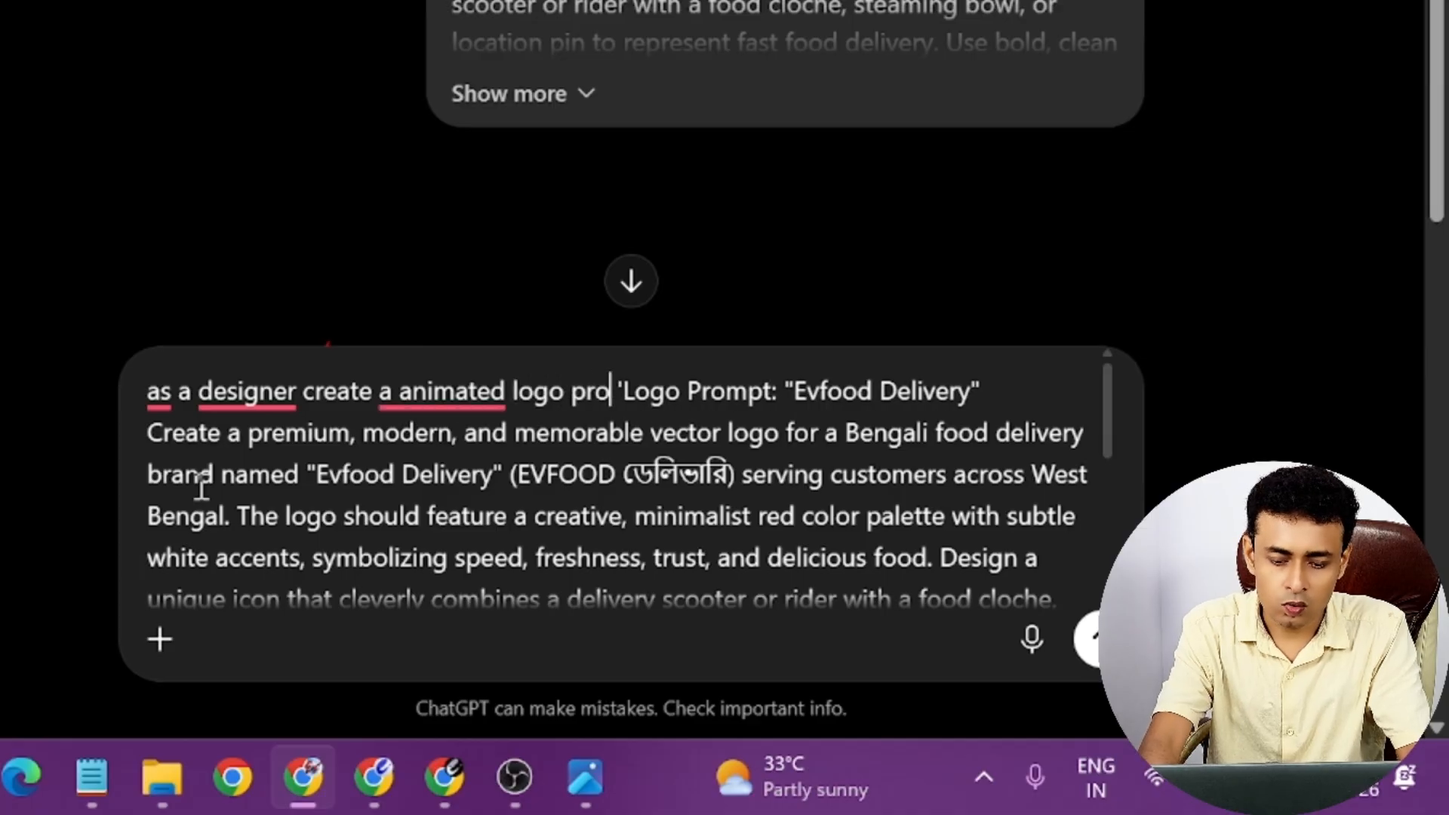
pyautogui.write('mpt o')
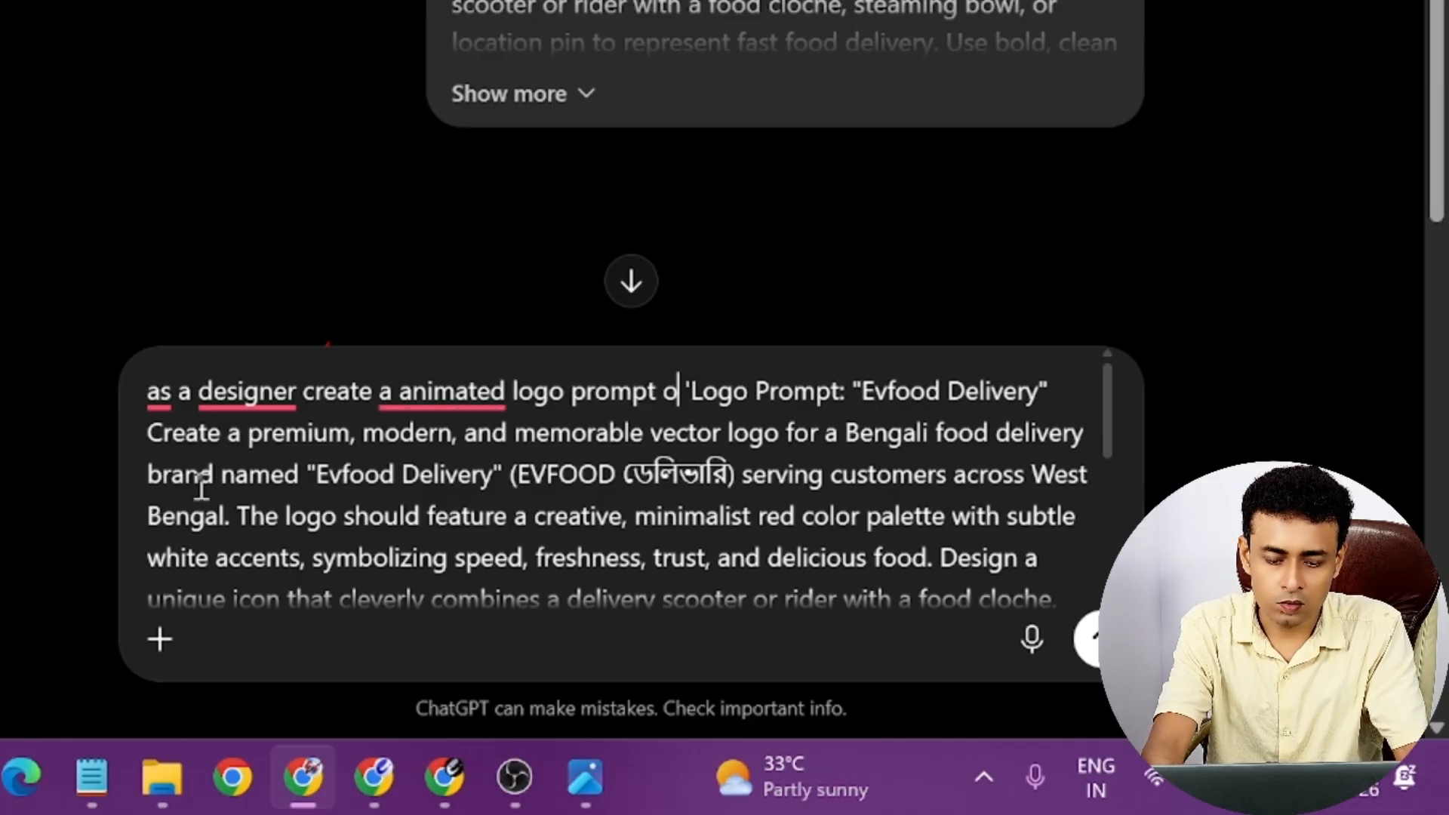
pyautogui.write('n thi')
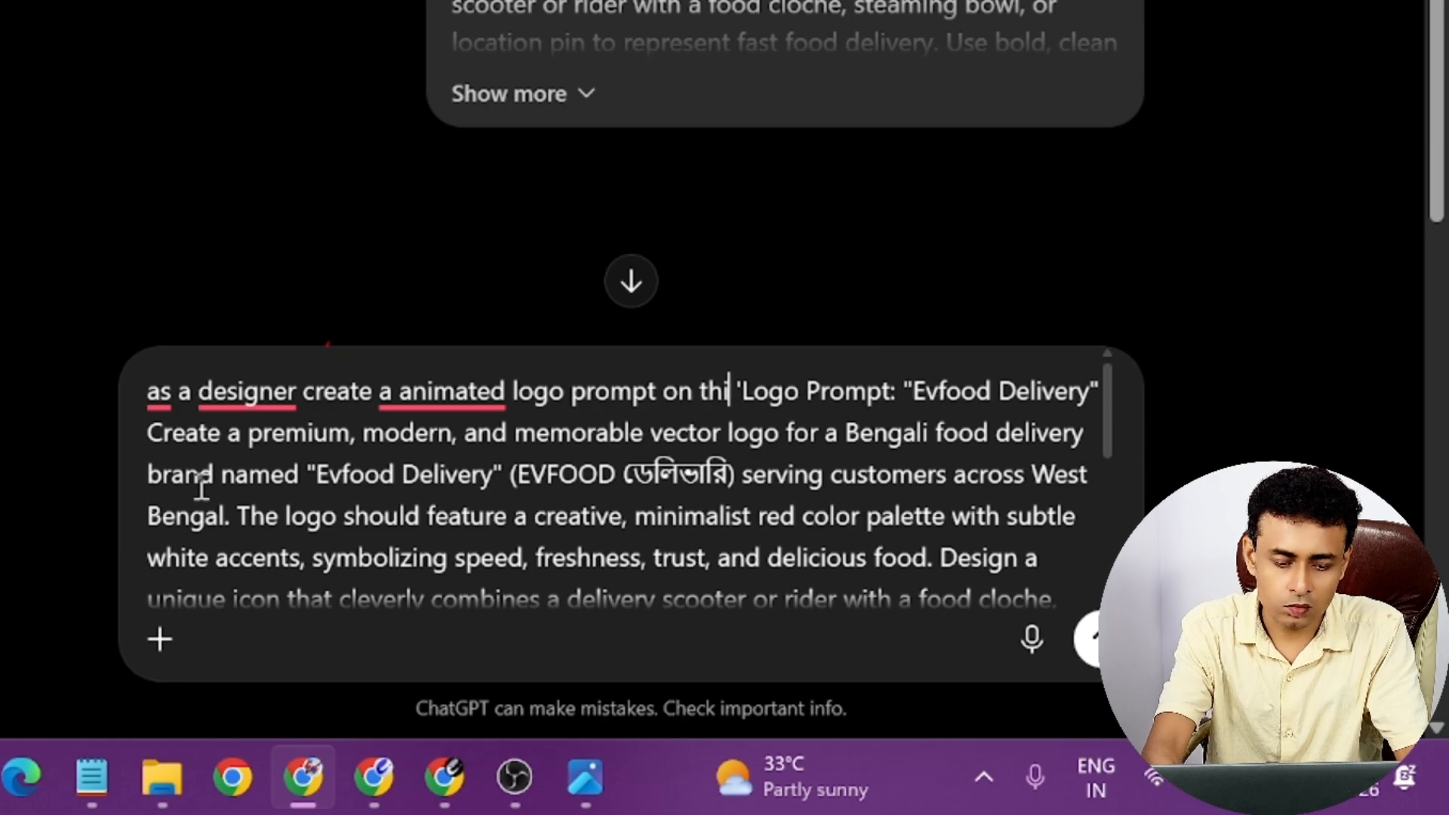
pyautogui.write('s logo')
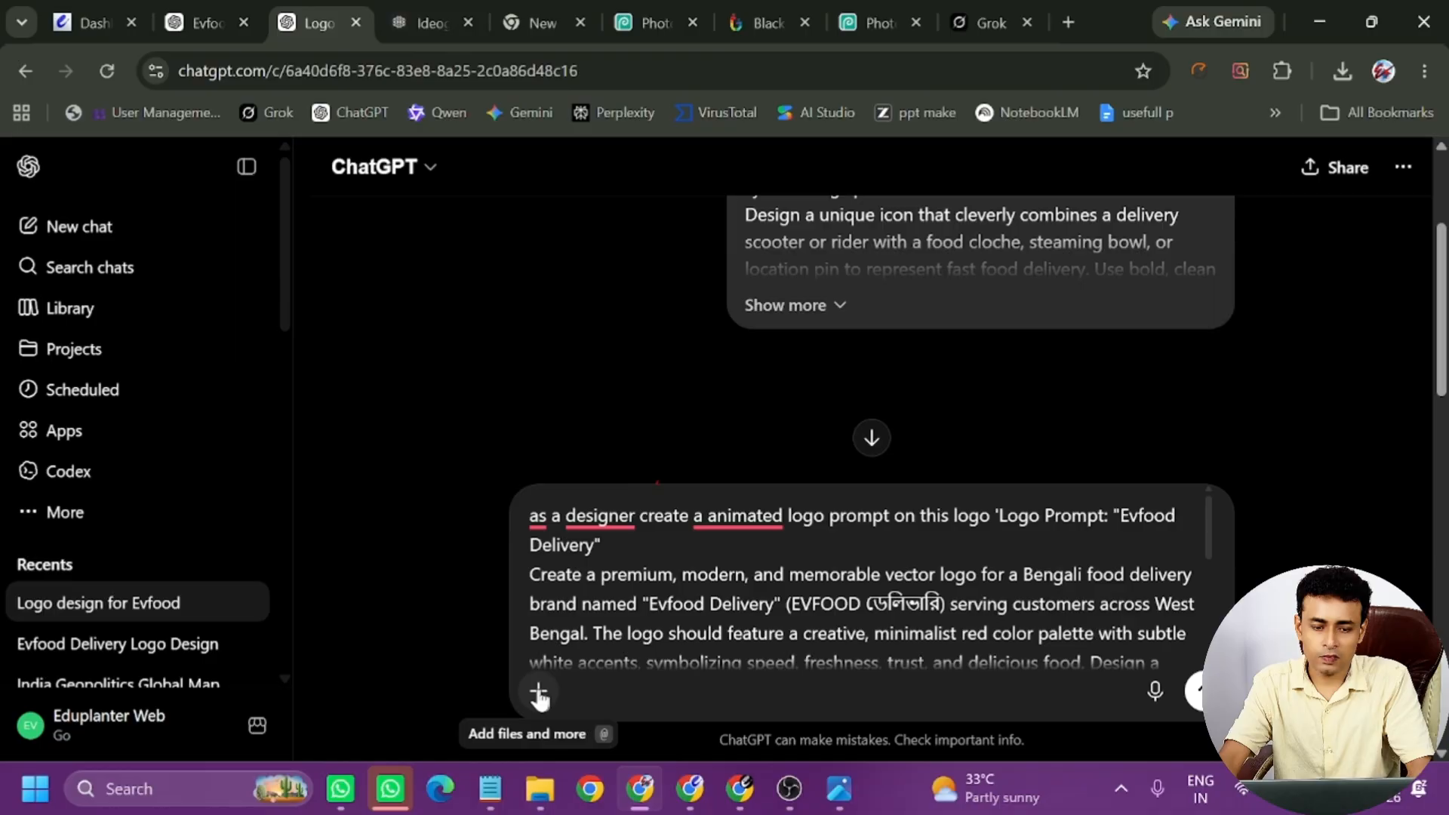
# Attach "ChatGPT Image Jun 28, 2026, 01_53_20 PM" from the Downloads folder and send the animated logo prompt request.
pyautogui.click(159, 639)
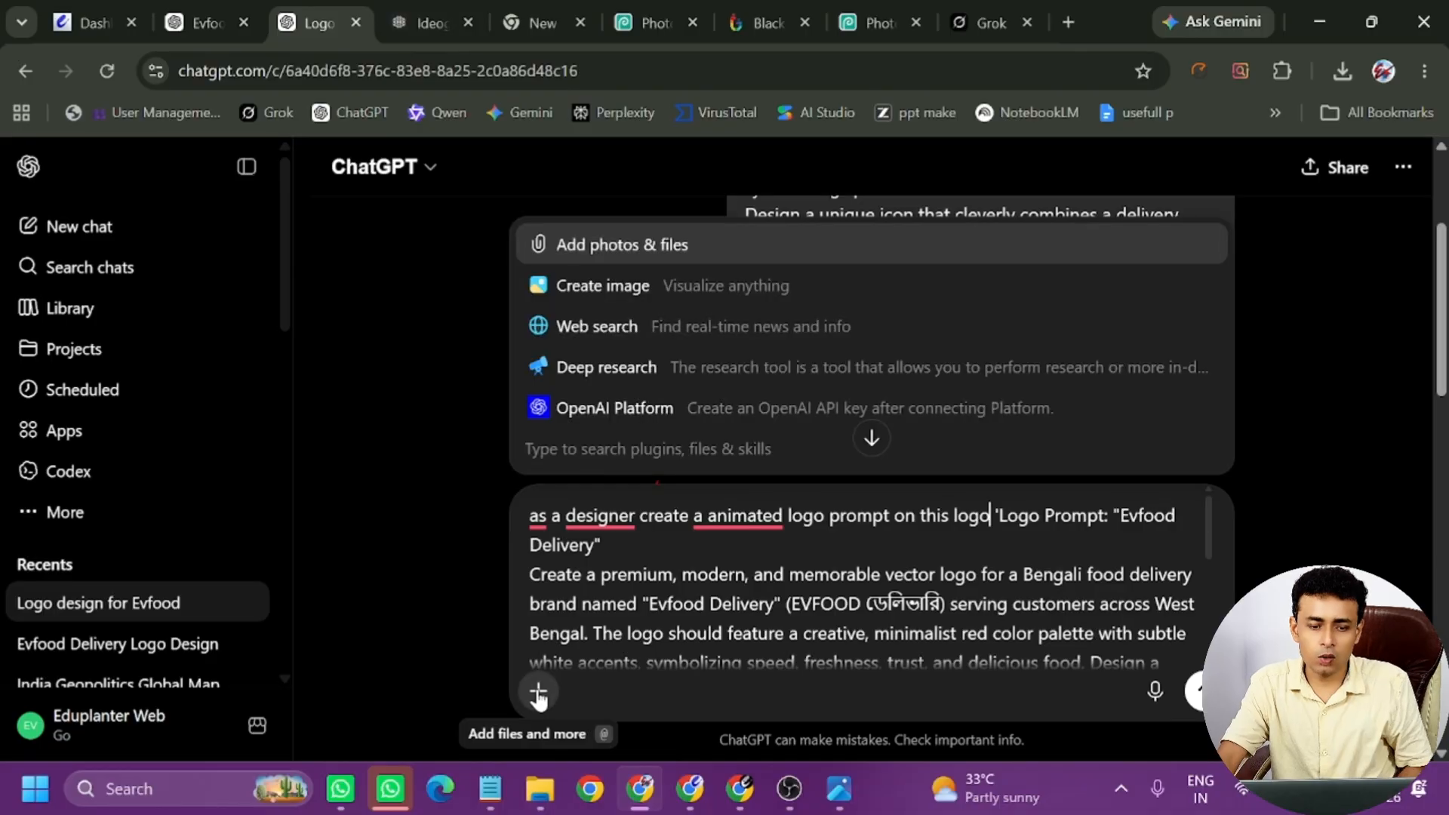
pyautogui.click(608, 244)
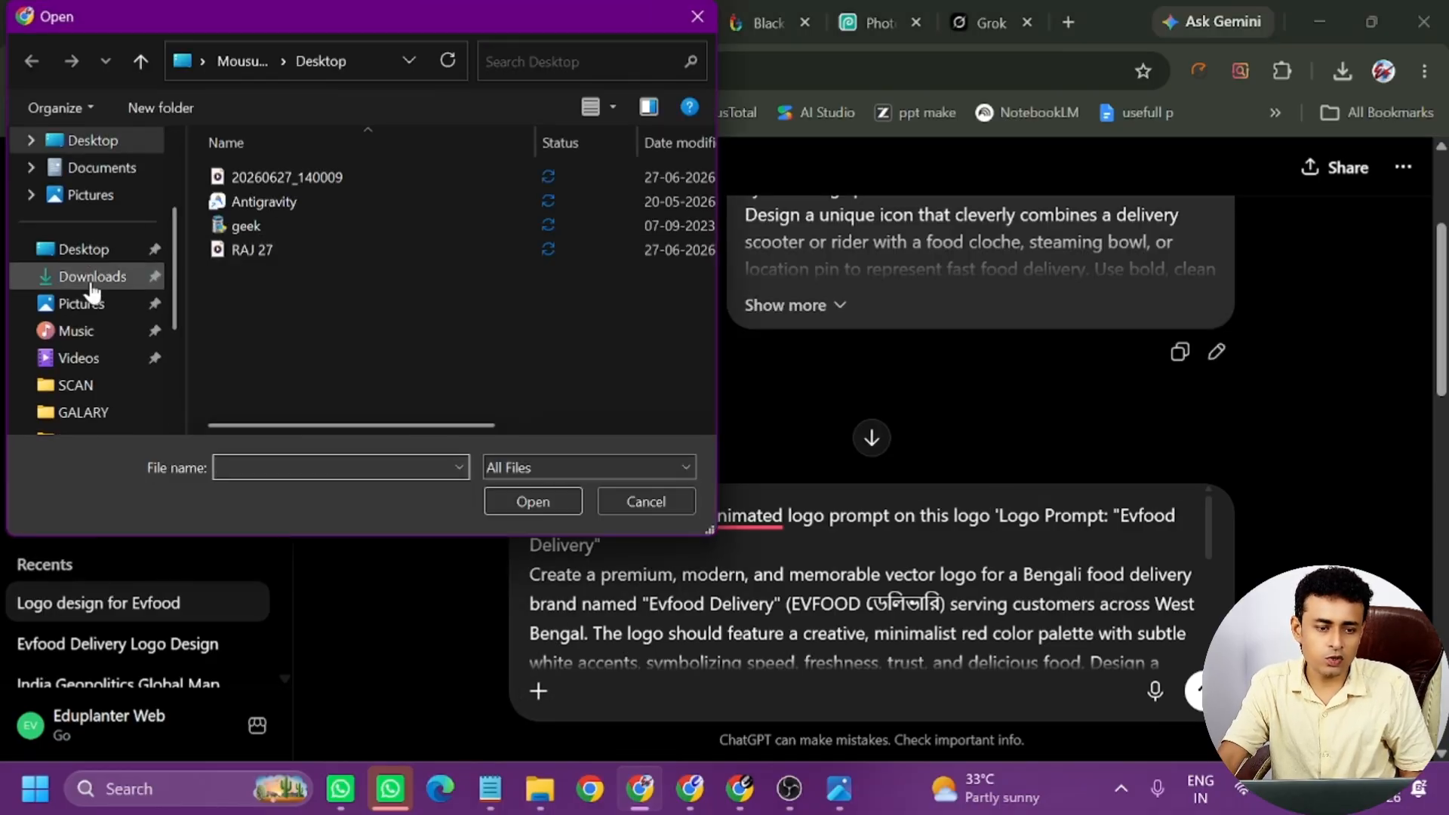
pyautogui.click(90, 283)
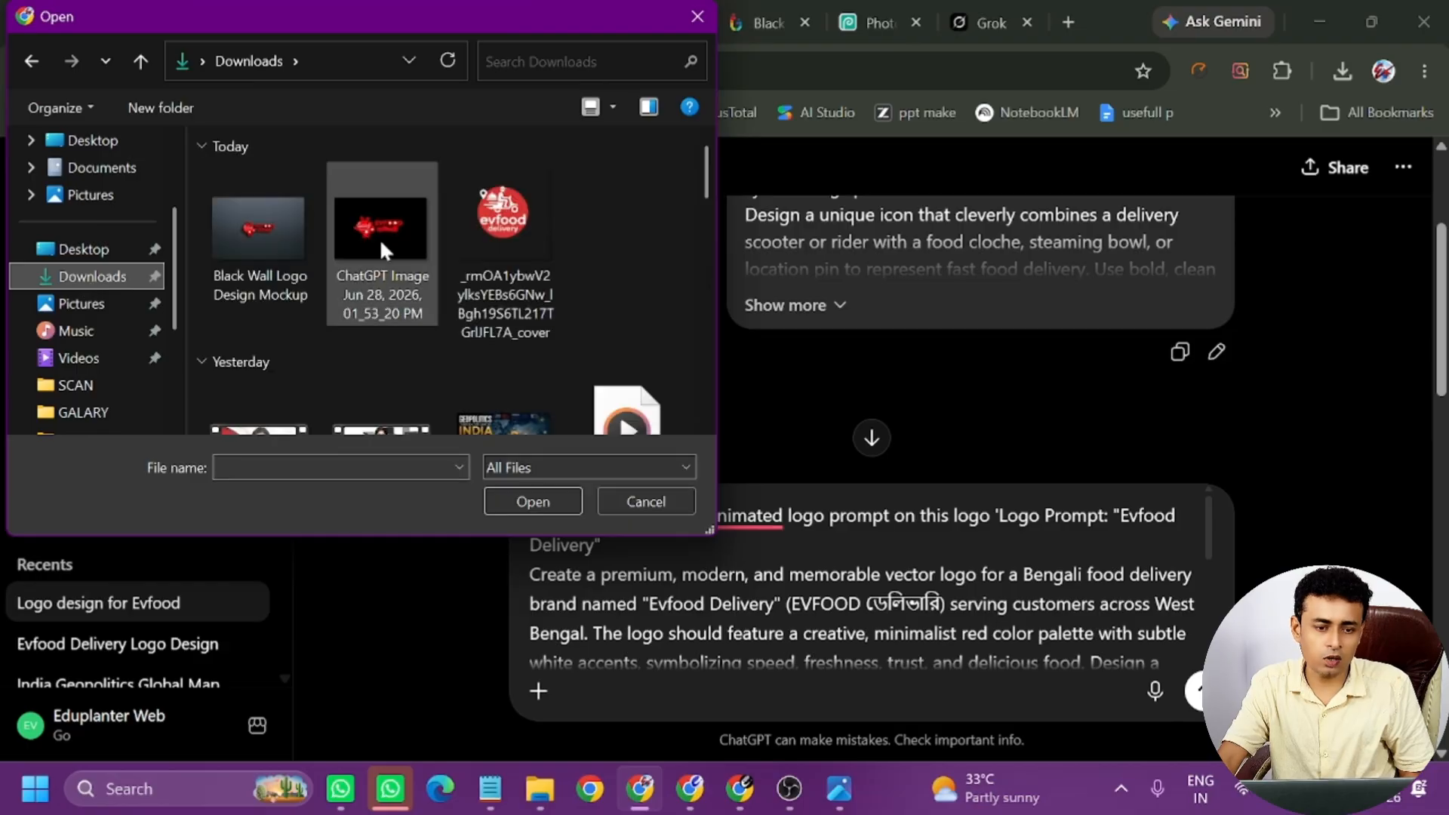
pyautogui.click(378, 238)
pyautogui.click(556, 502)
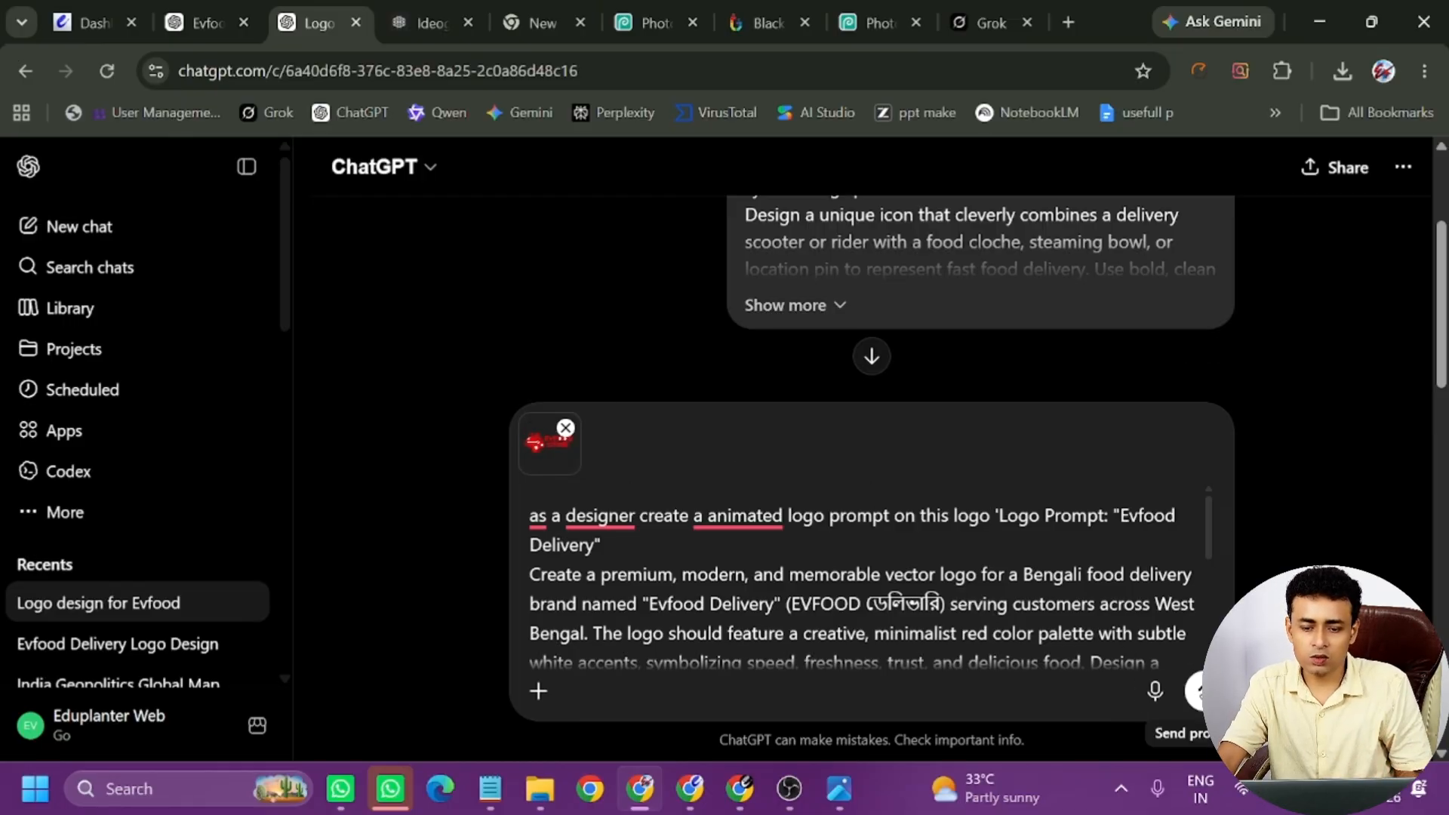
pyautogui.press('Return')
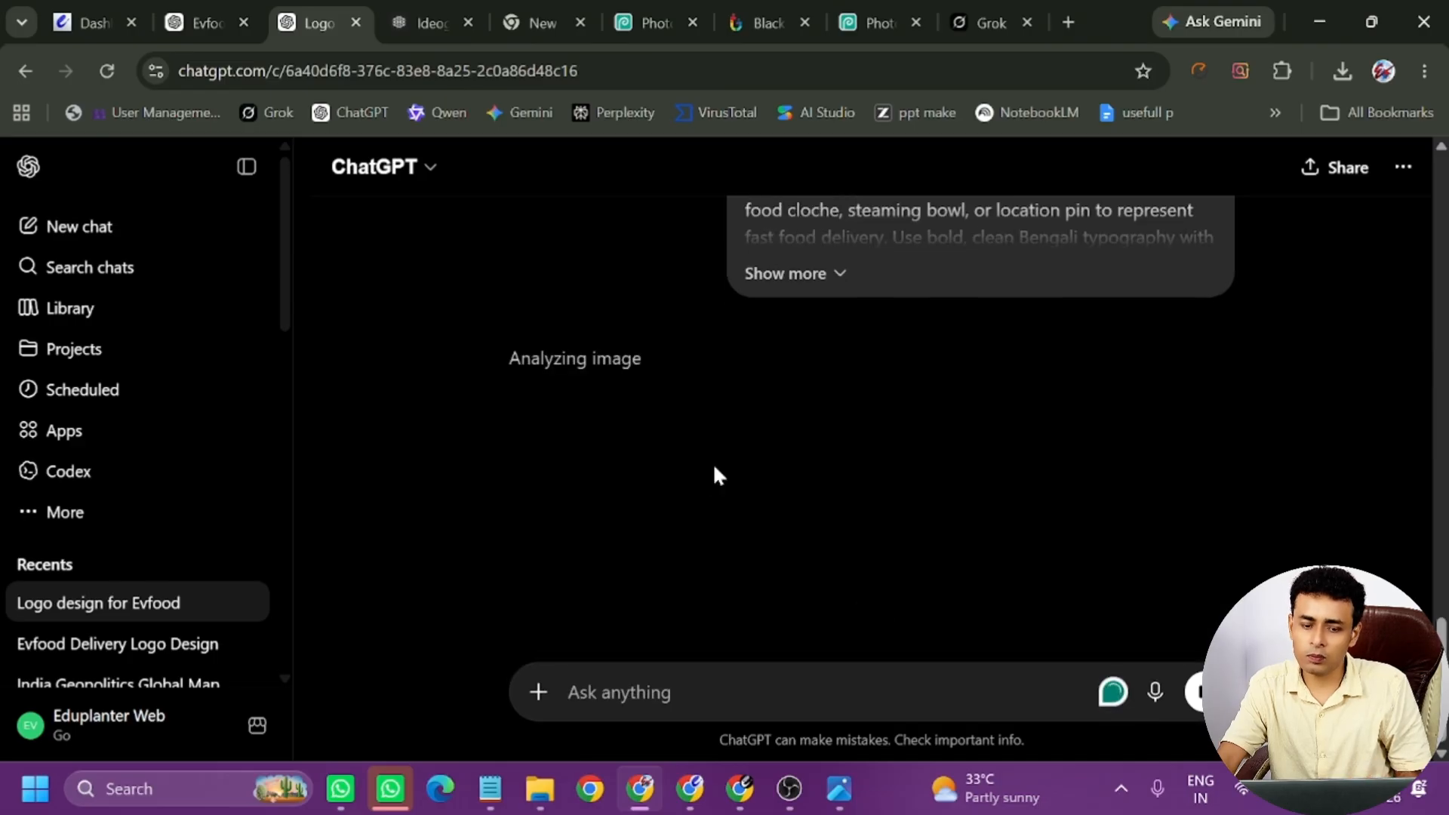
# Search Google for "arena ai" in a new tab and open the Arena AI website.
pyautogui.hotkey('ctrl', 't')
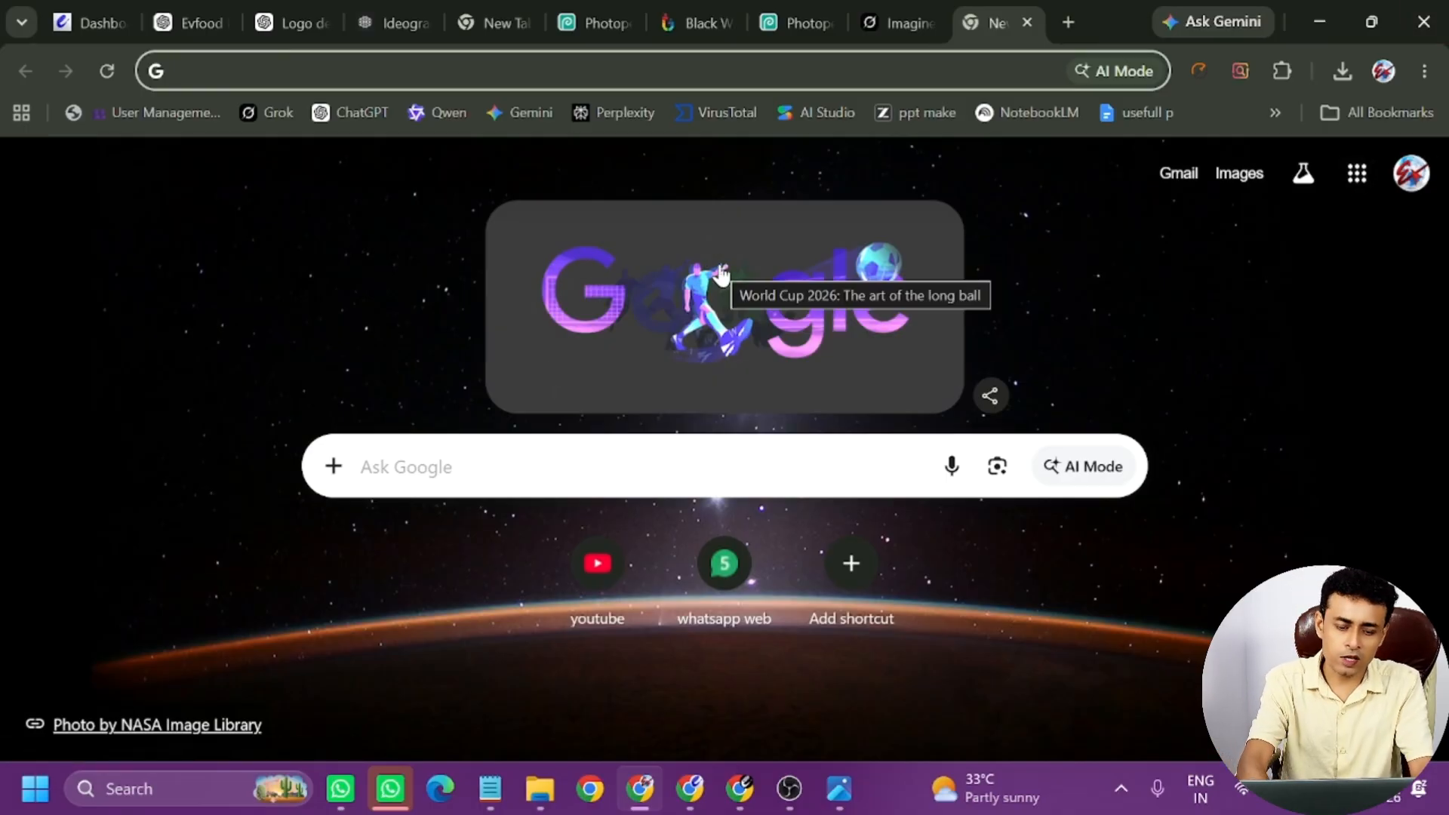
pyautogui.write('anena')
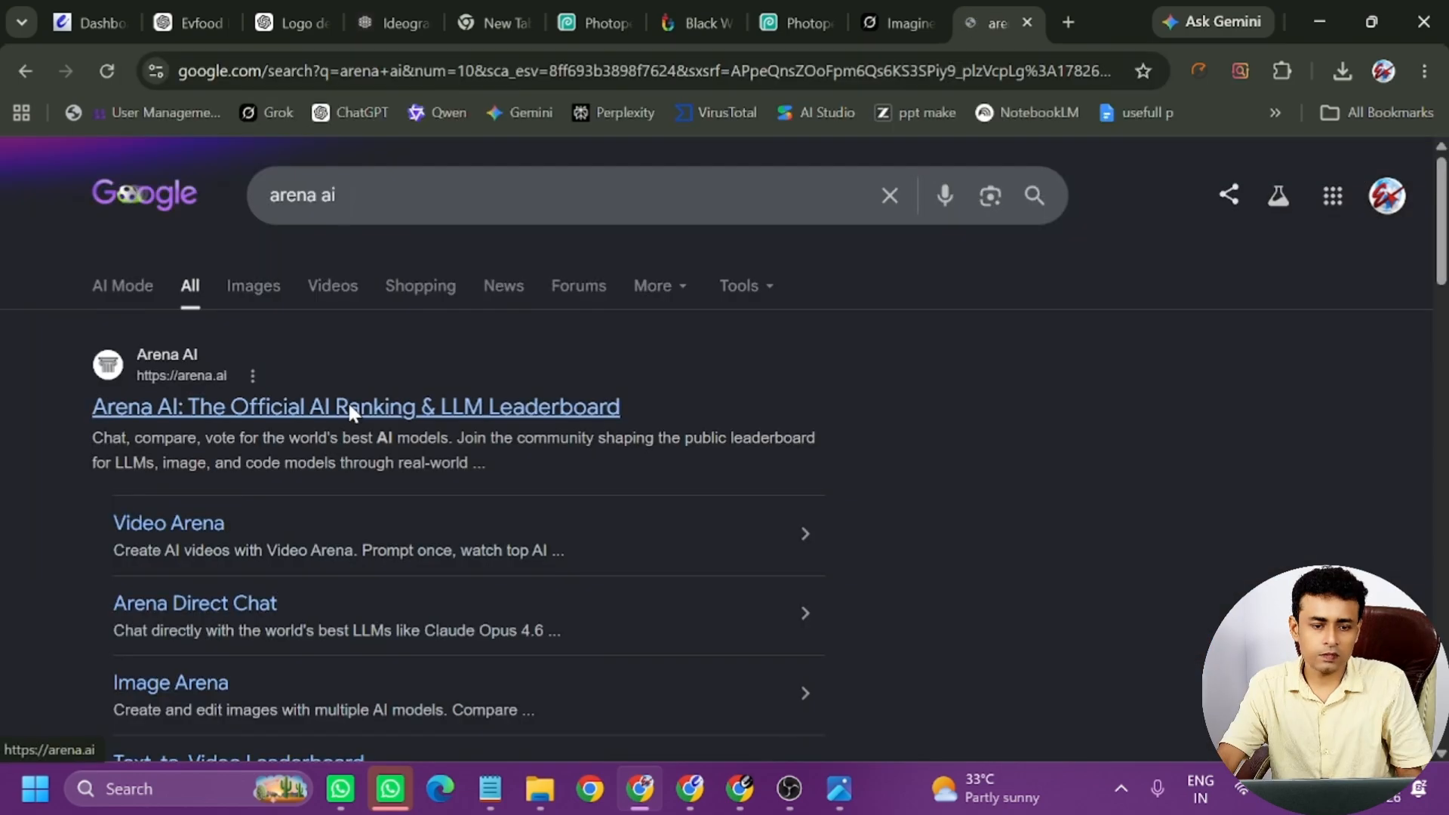
pyautogui.click(347, 401)
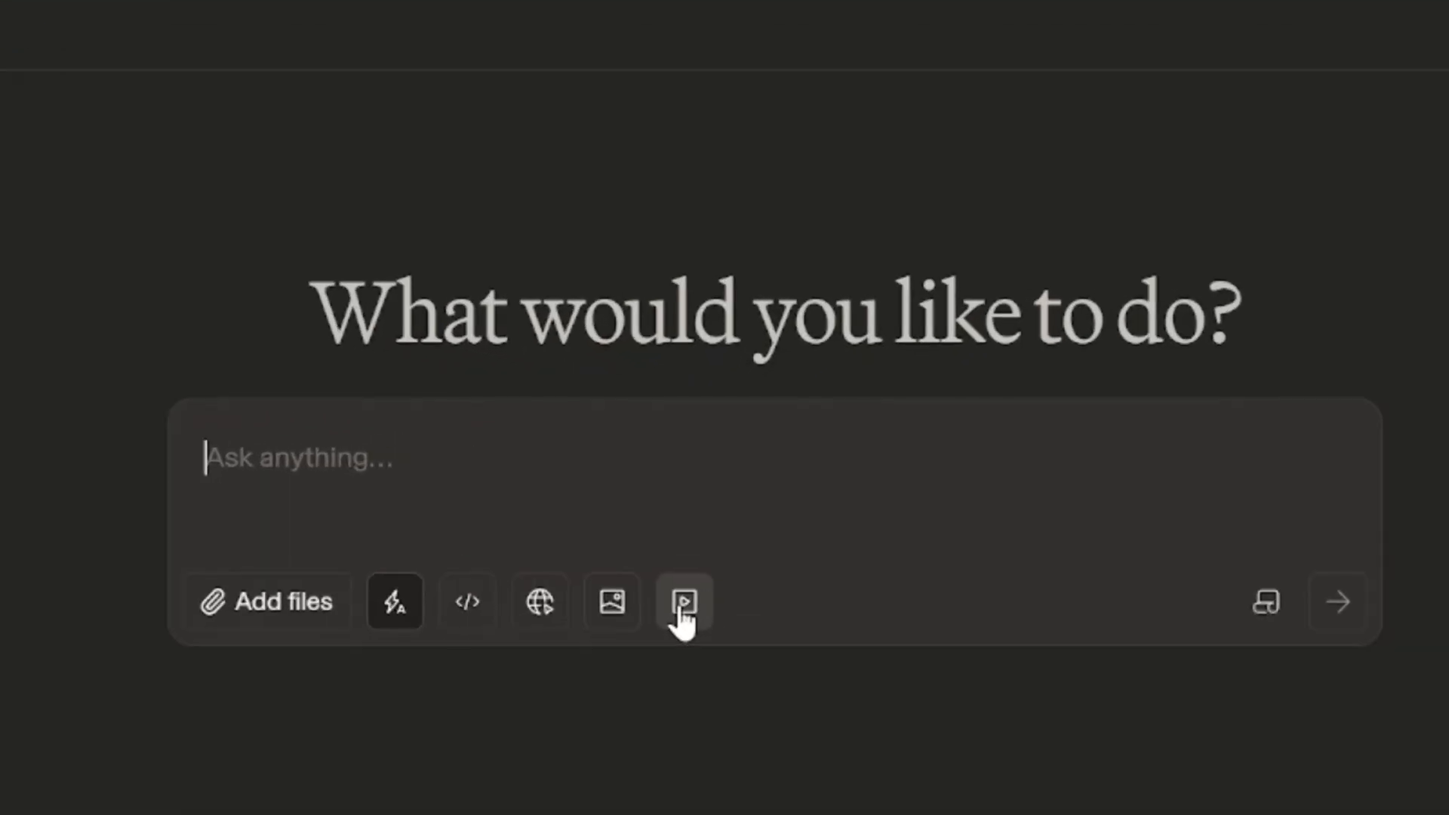
# Generate a video in Arena from the copied animated logo prompt, attaching "ChatGPT Image Jun 28, 2026, 01_53_20 PM" from Downloads.
pyautogui.click(683, 603)
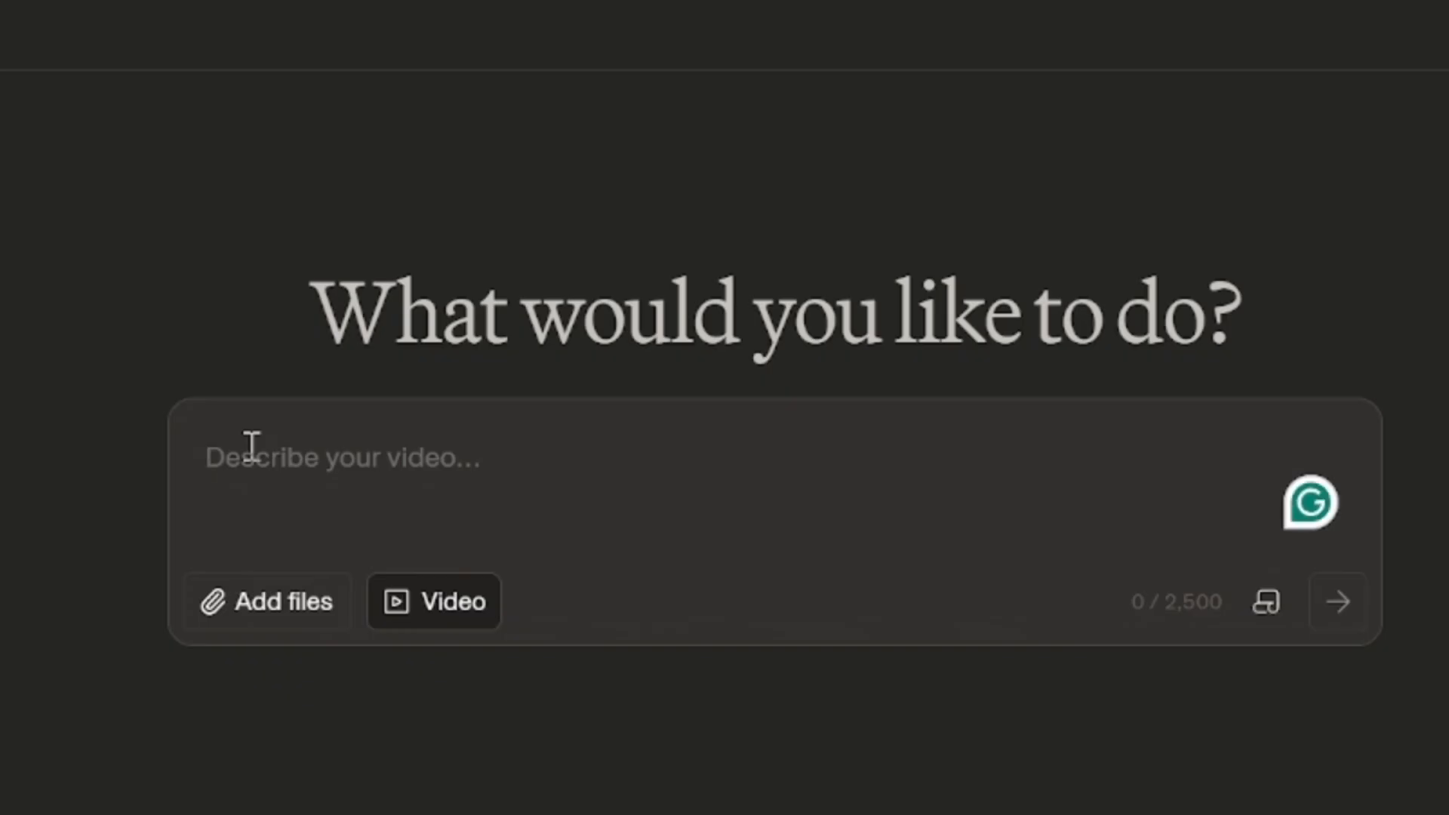
pyautogui.hotkey('ctrl', 'v')
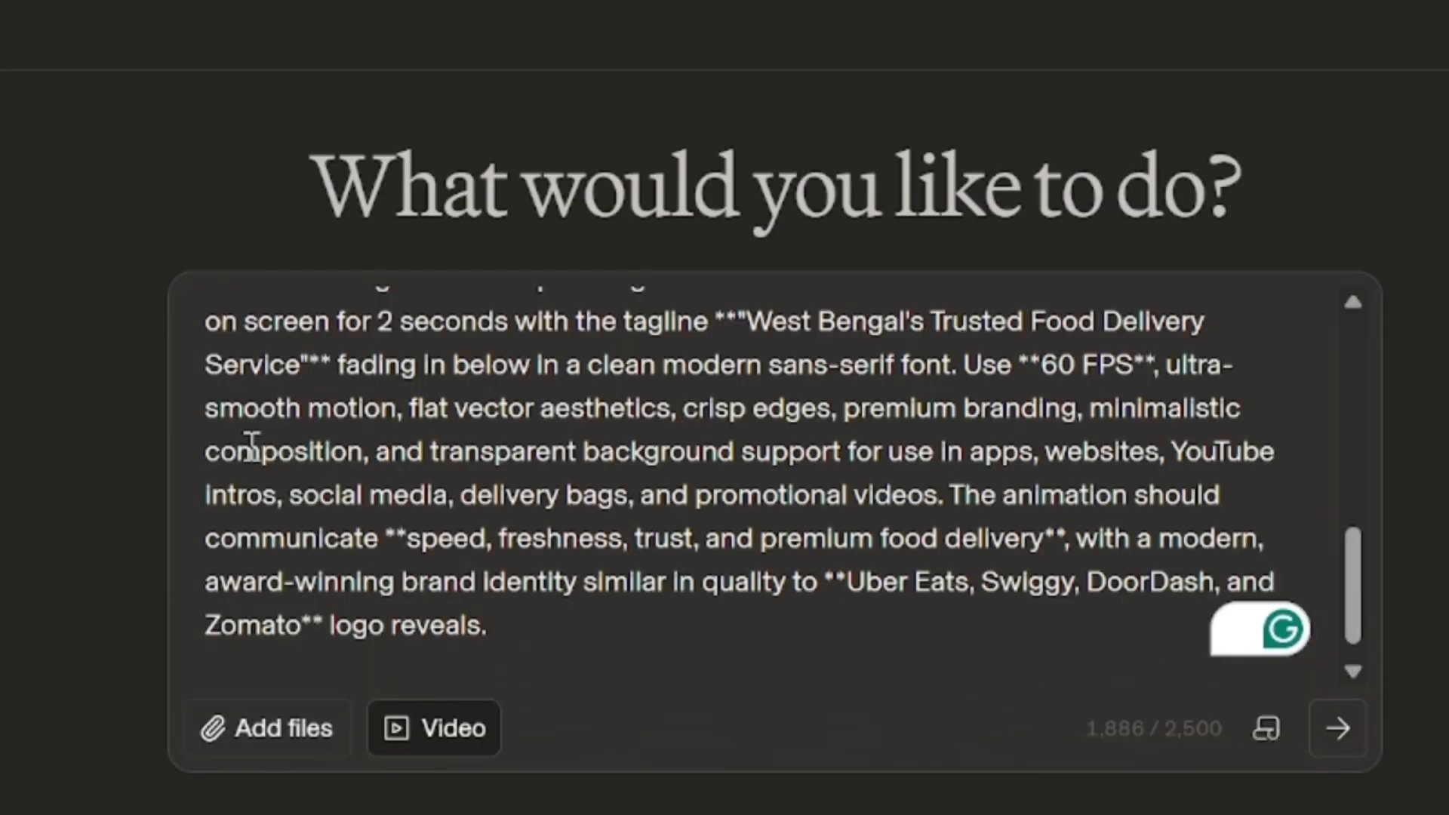
pyautogui.click(234, 732)
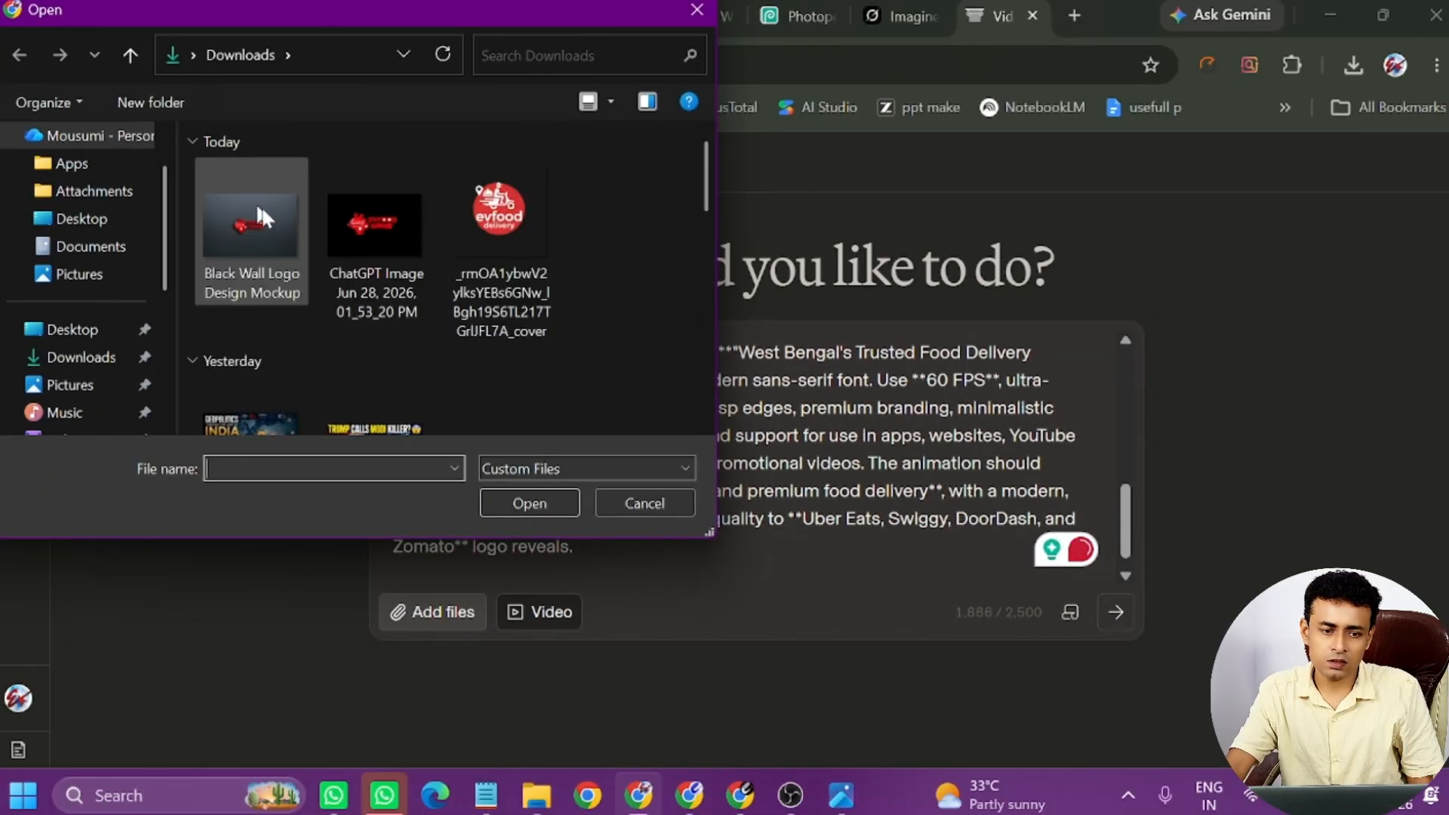
pyautogui.click(350, 227)
pyautogui.click(526, 504)
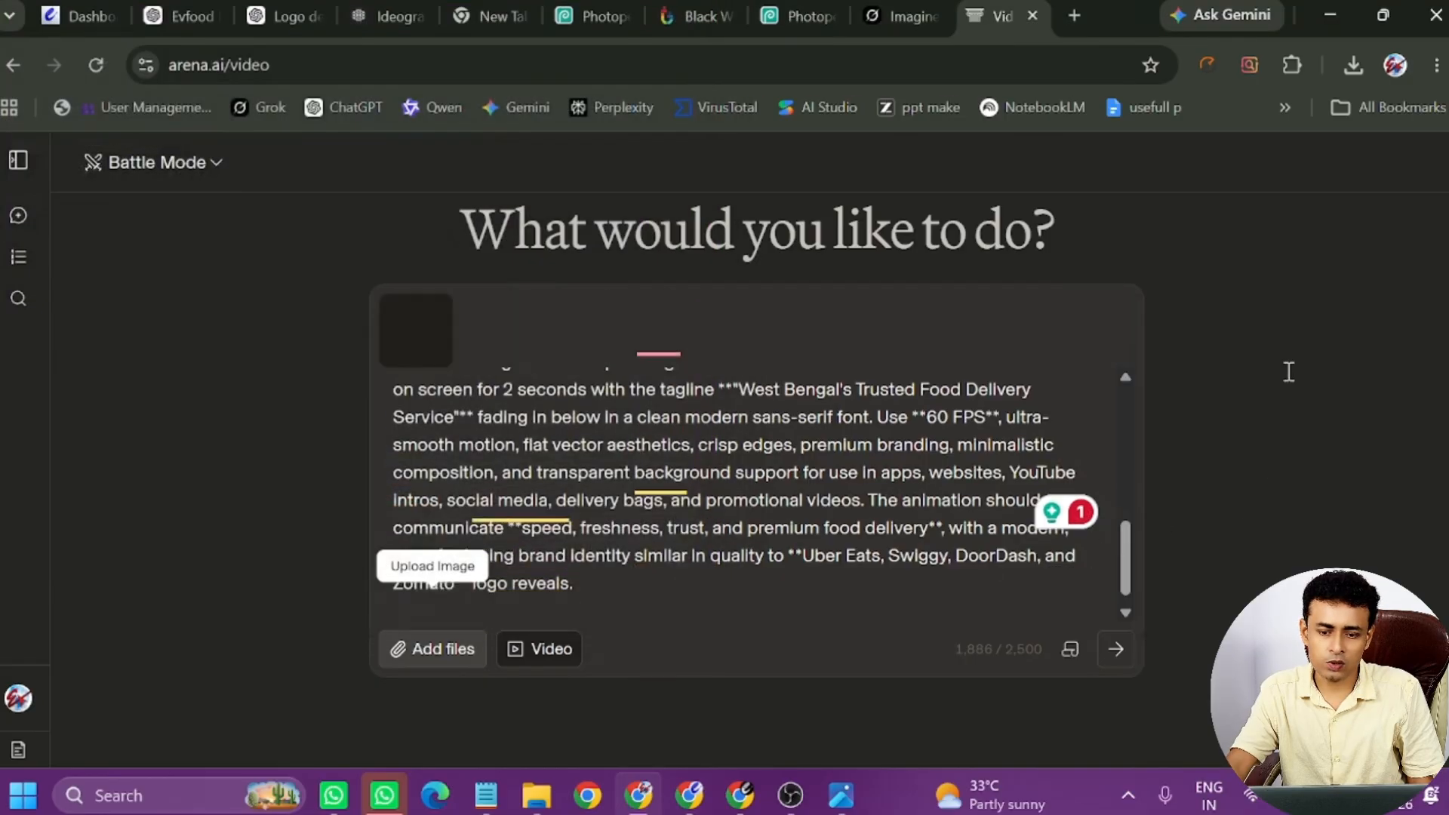
pyautogui.click(1109, 657)
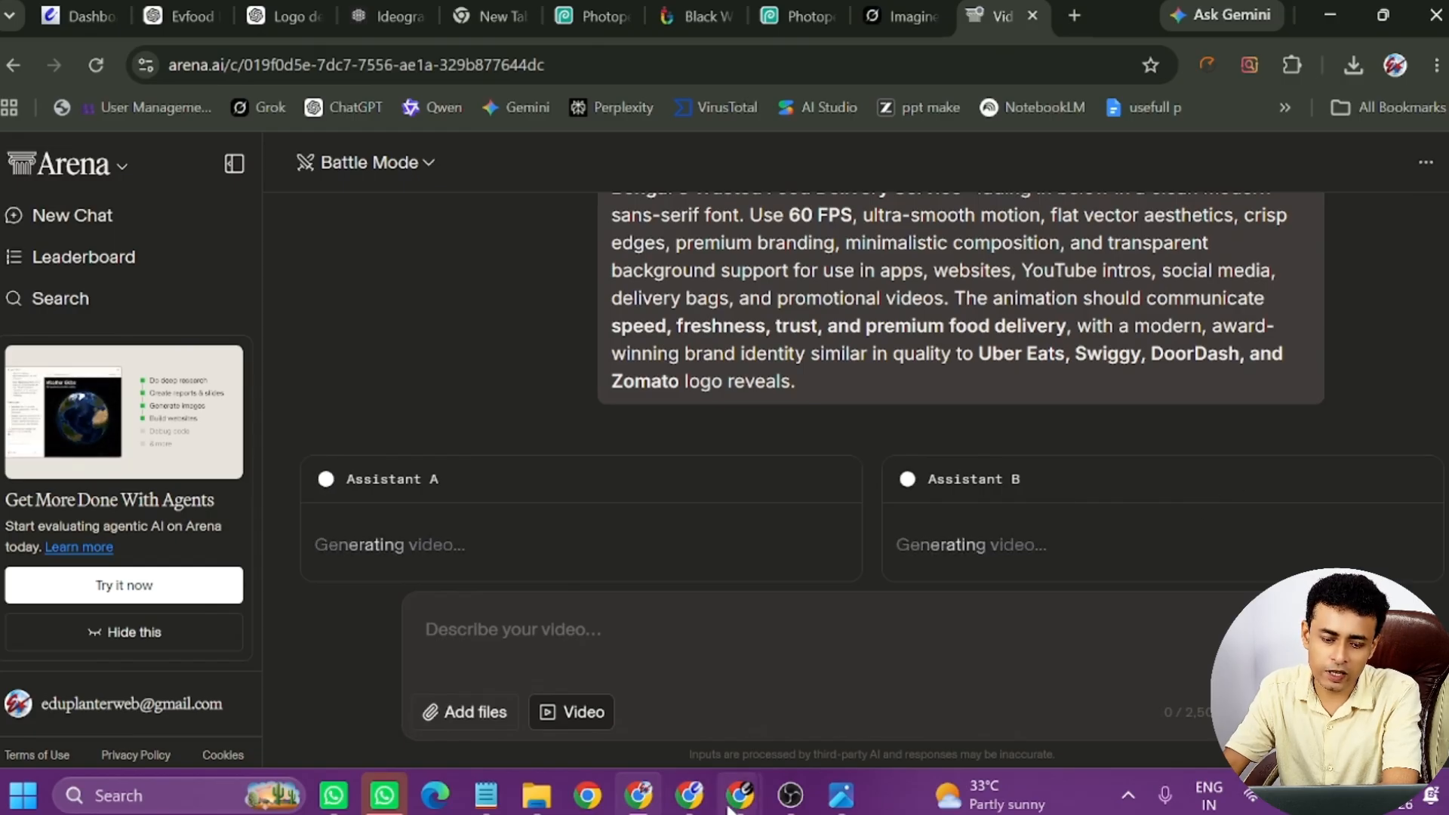
# Switch to the Facebook browser window, open Meta AI and go to its Vibes page.
pyautogui.moveTo(729, 809)
pyautogui.click(645, 694)
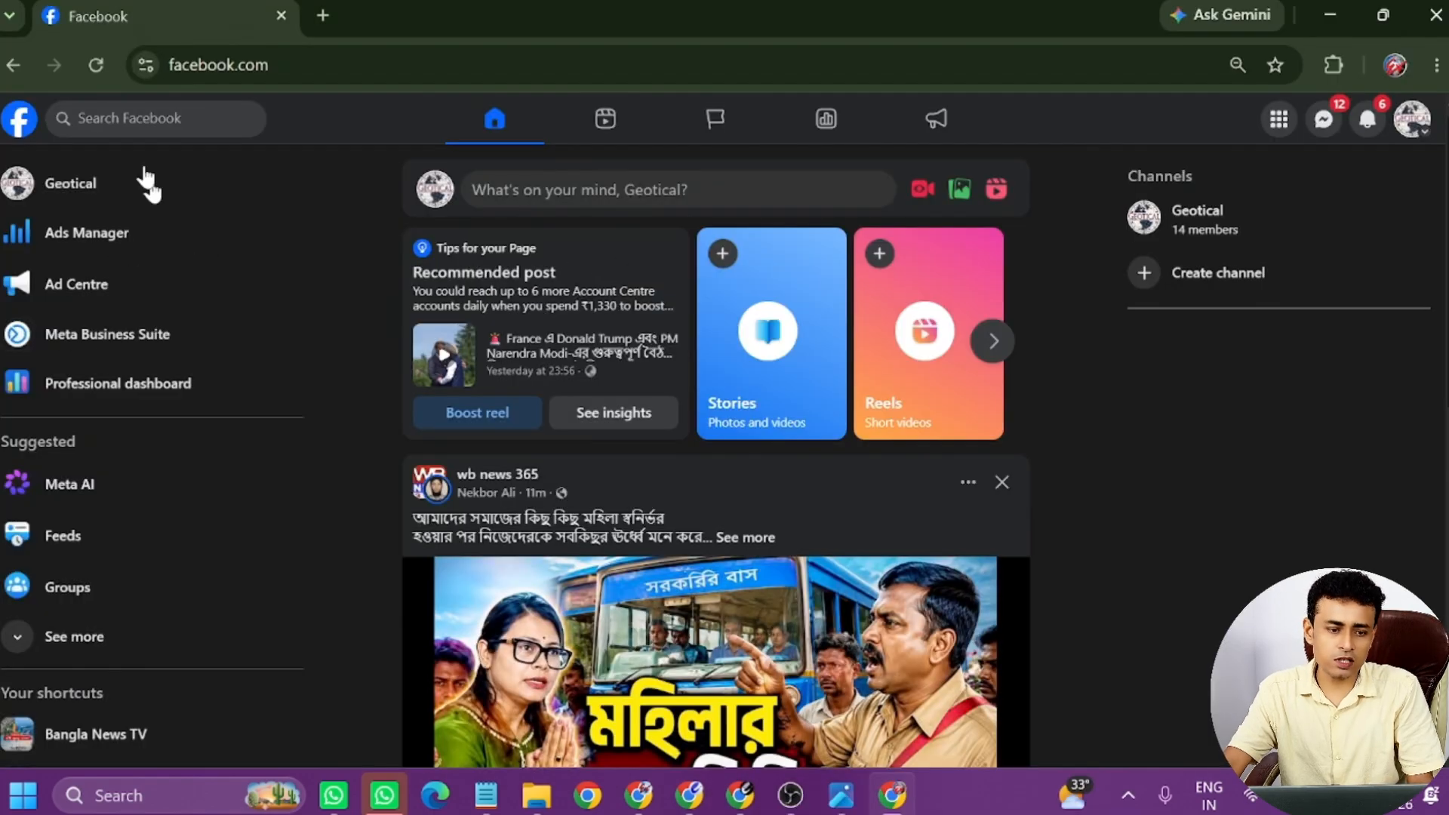
pyautogui.click(62, 487)
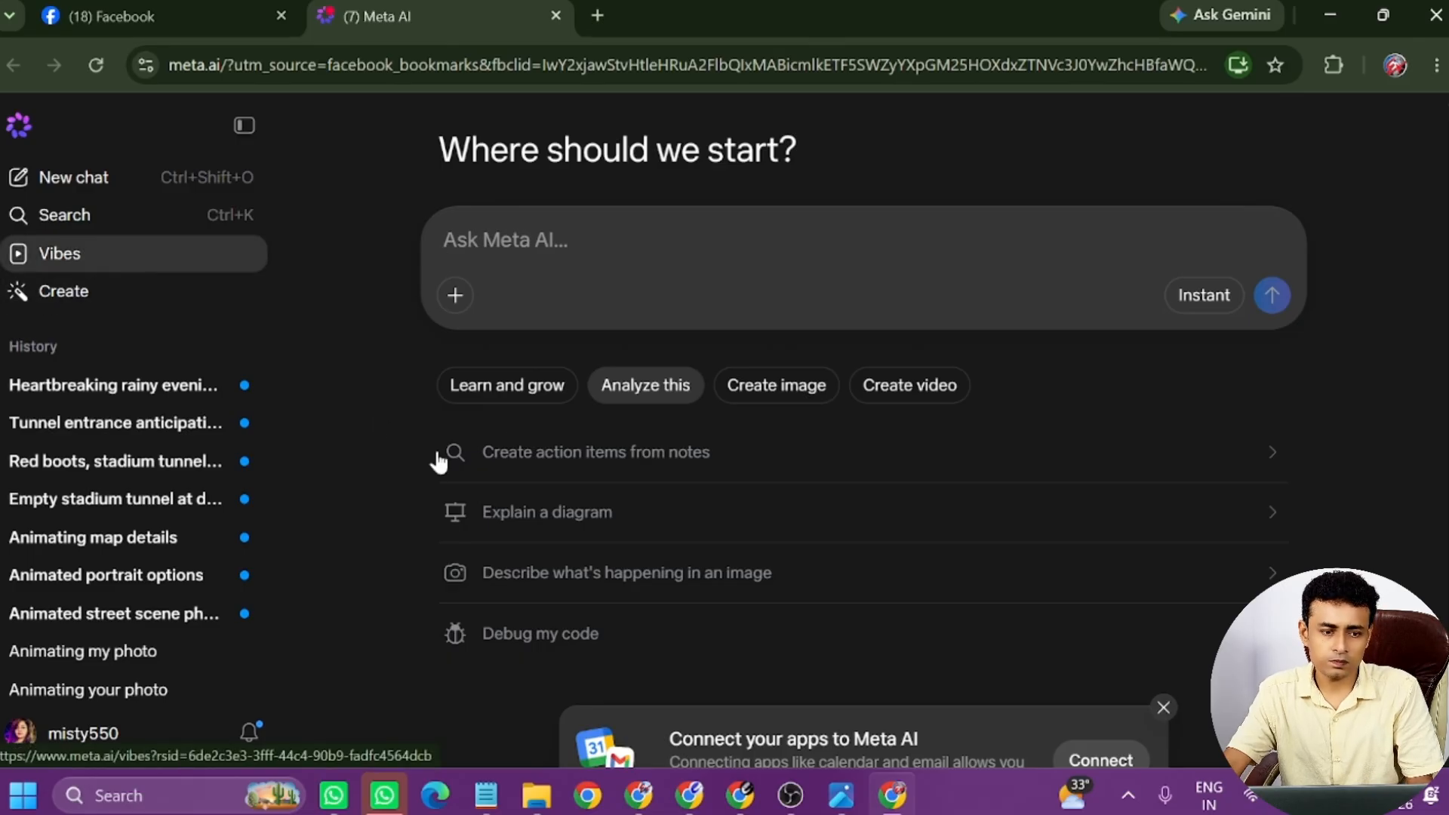
pyautogui.click(512, 238)
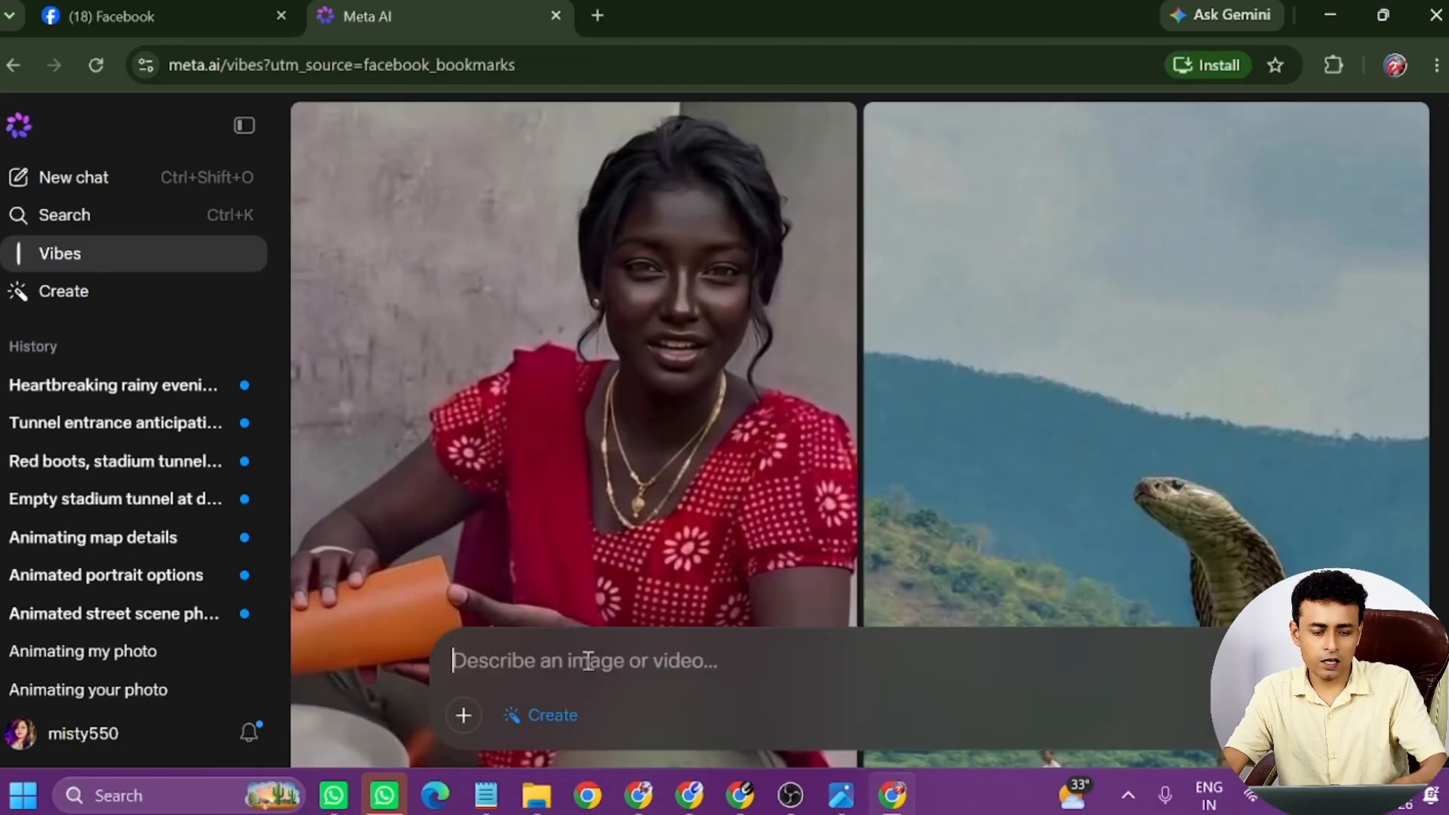
# Submit the copied animated logo prompt in Meta AI Vibes, attaching "ChatGPT Image Jun 28, 2026, 01_53_20 PM" from Downloads.
pyautogui.hotkey('ctrl', 'v')
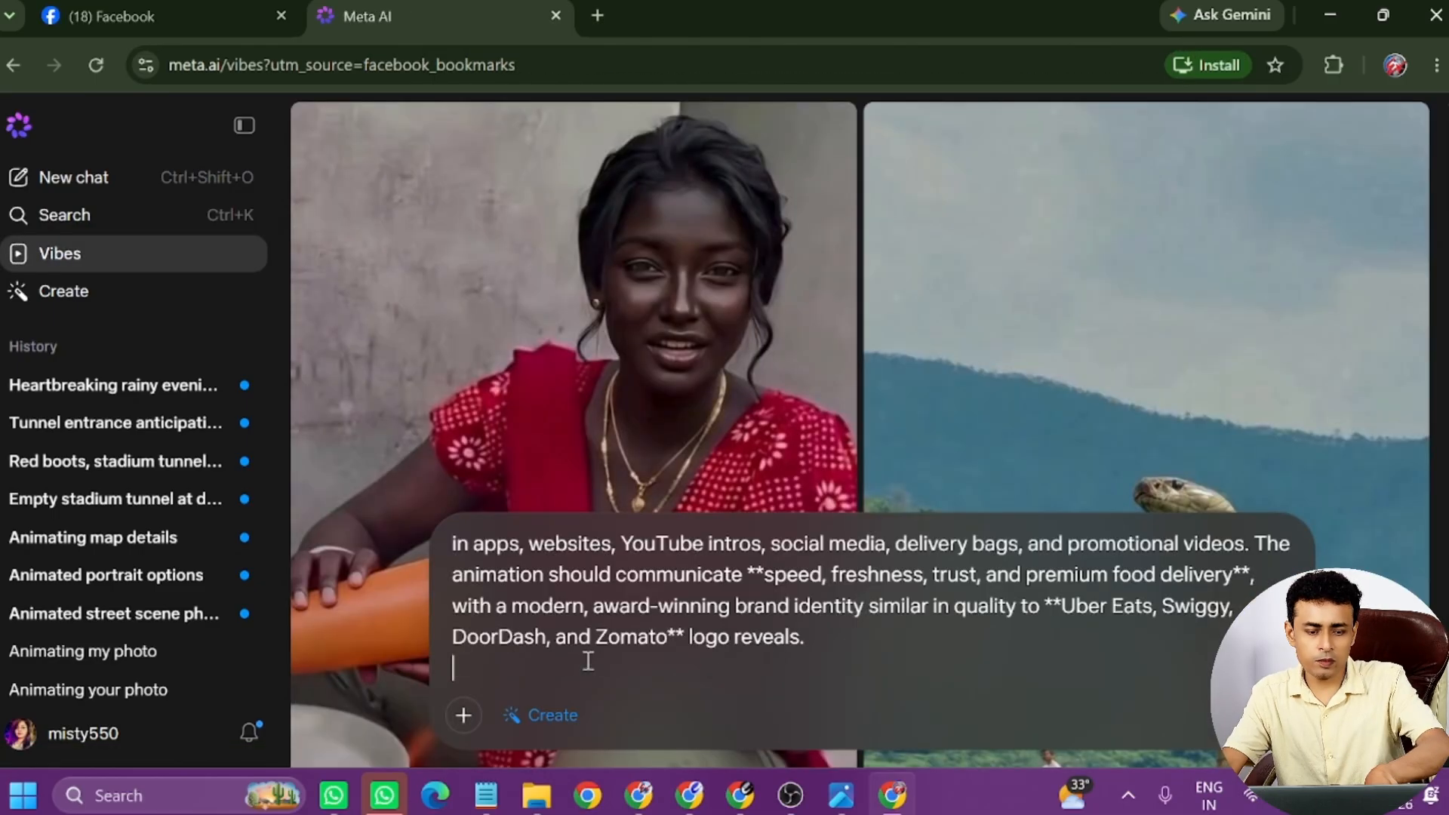
pyautogui.click(461, 718)
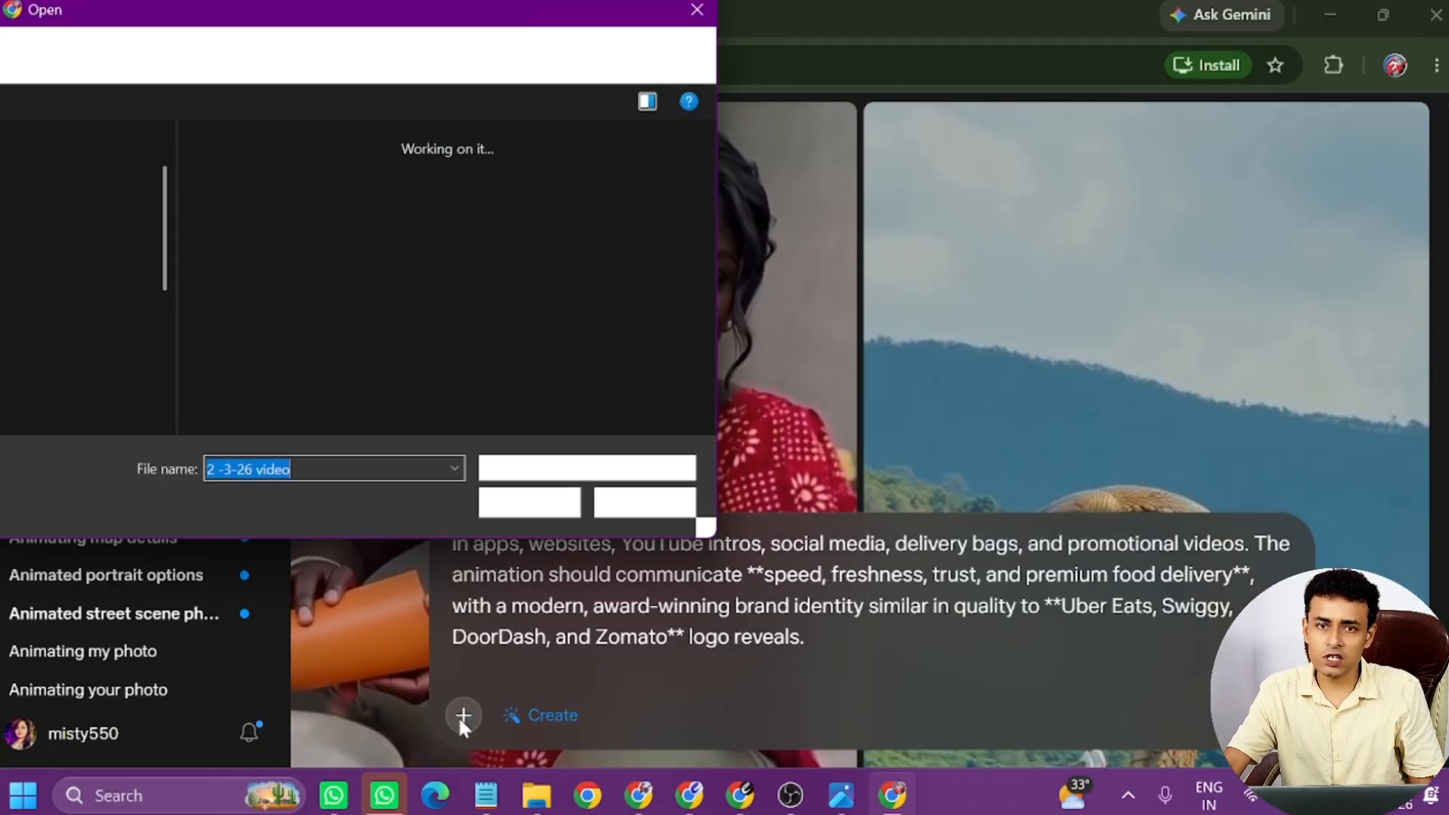
pyautogui.click(74, 363)
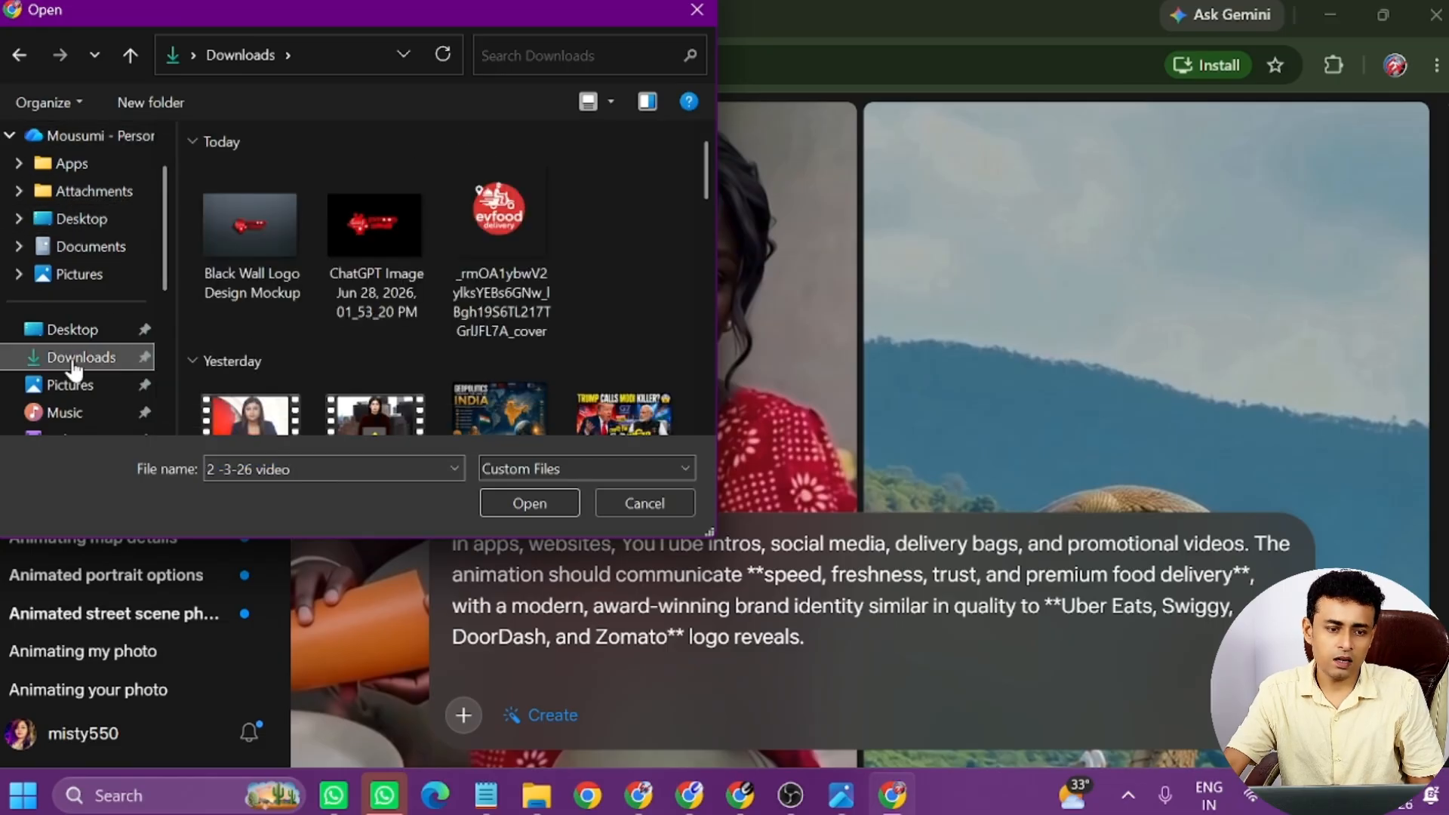
pyautogui.click(387, 213)
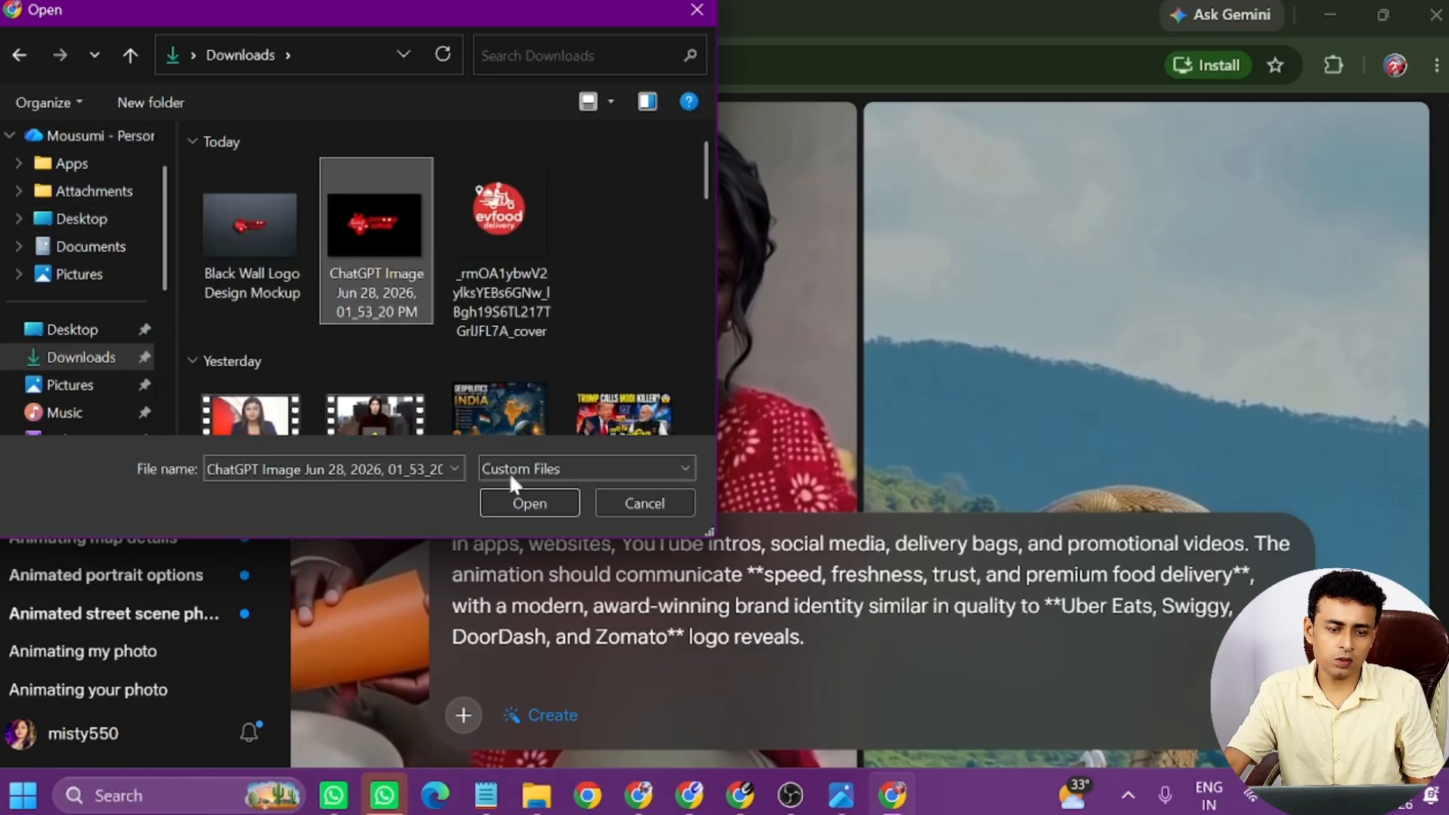
pyautogui.click(526, 503)
# Check the logo animation's progress among Meta AI's creations and in its newest history entry.
pyautogui.click(62, 291)
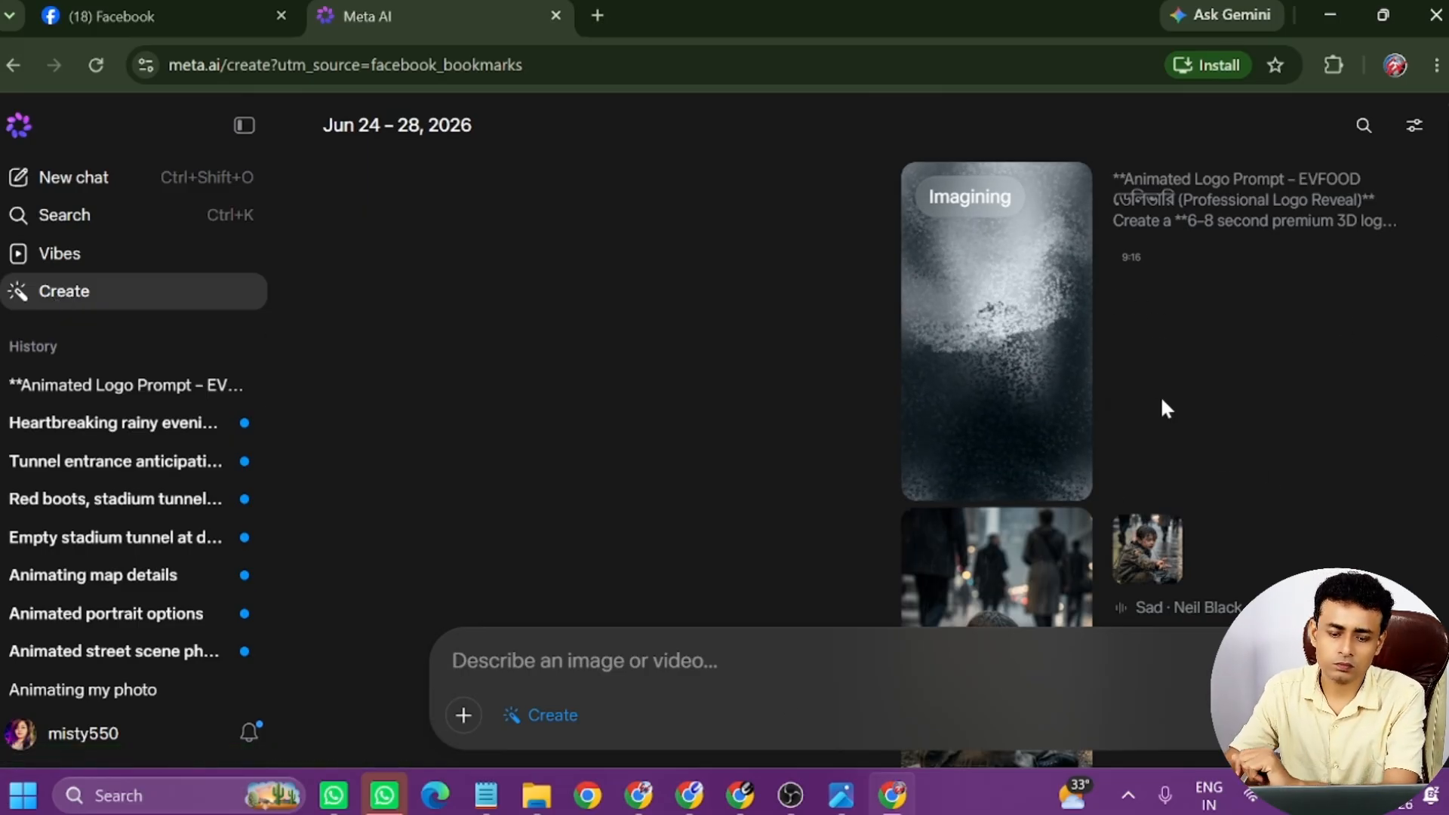
pyautogui.scroll(-5, 920, 455)
pyautogui.moveTo(740, 795)
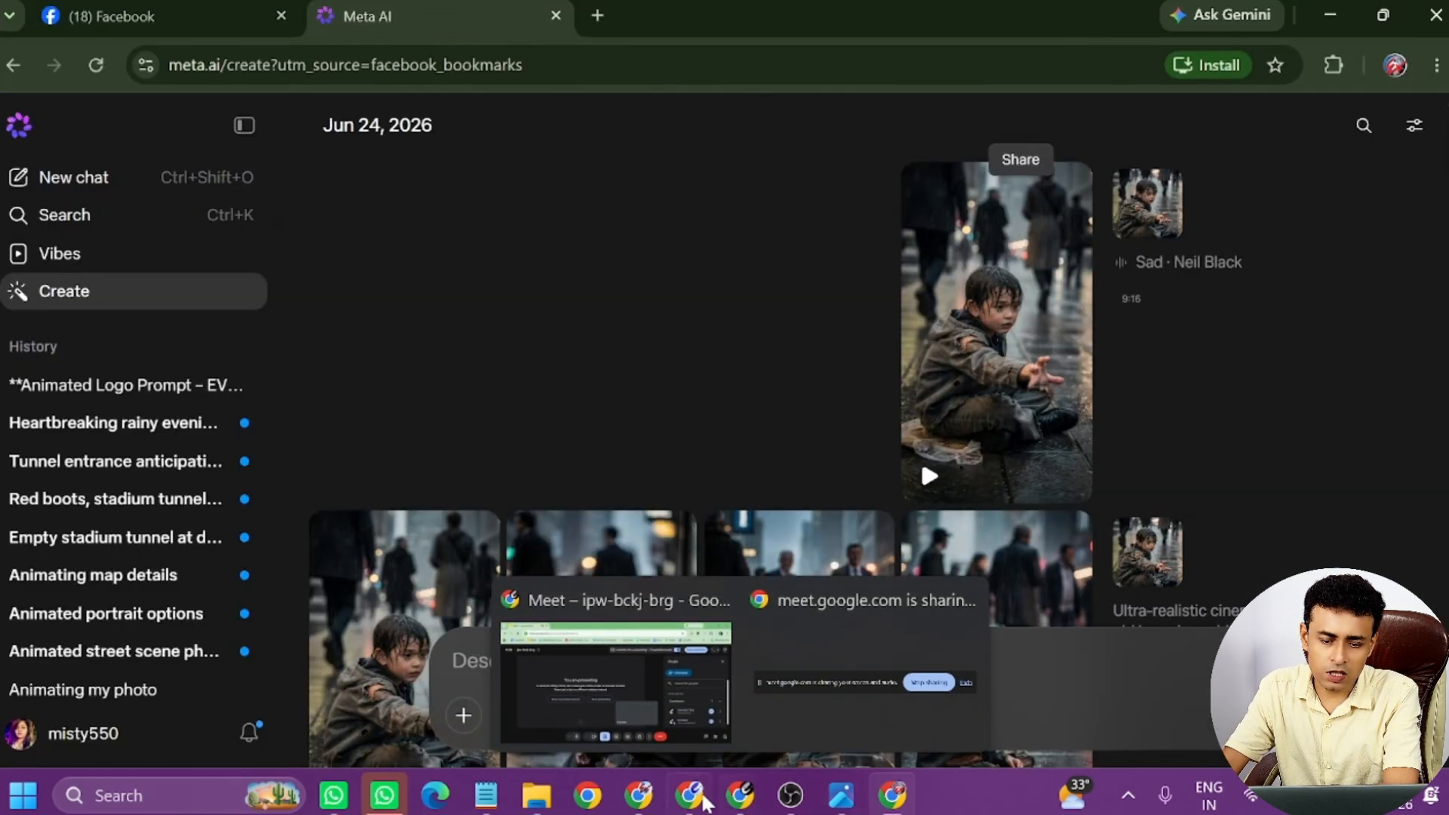
pyautogui.click(693, 803)
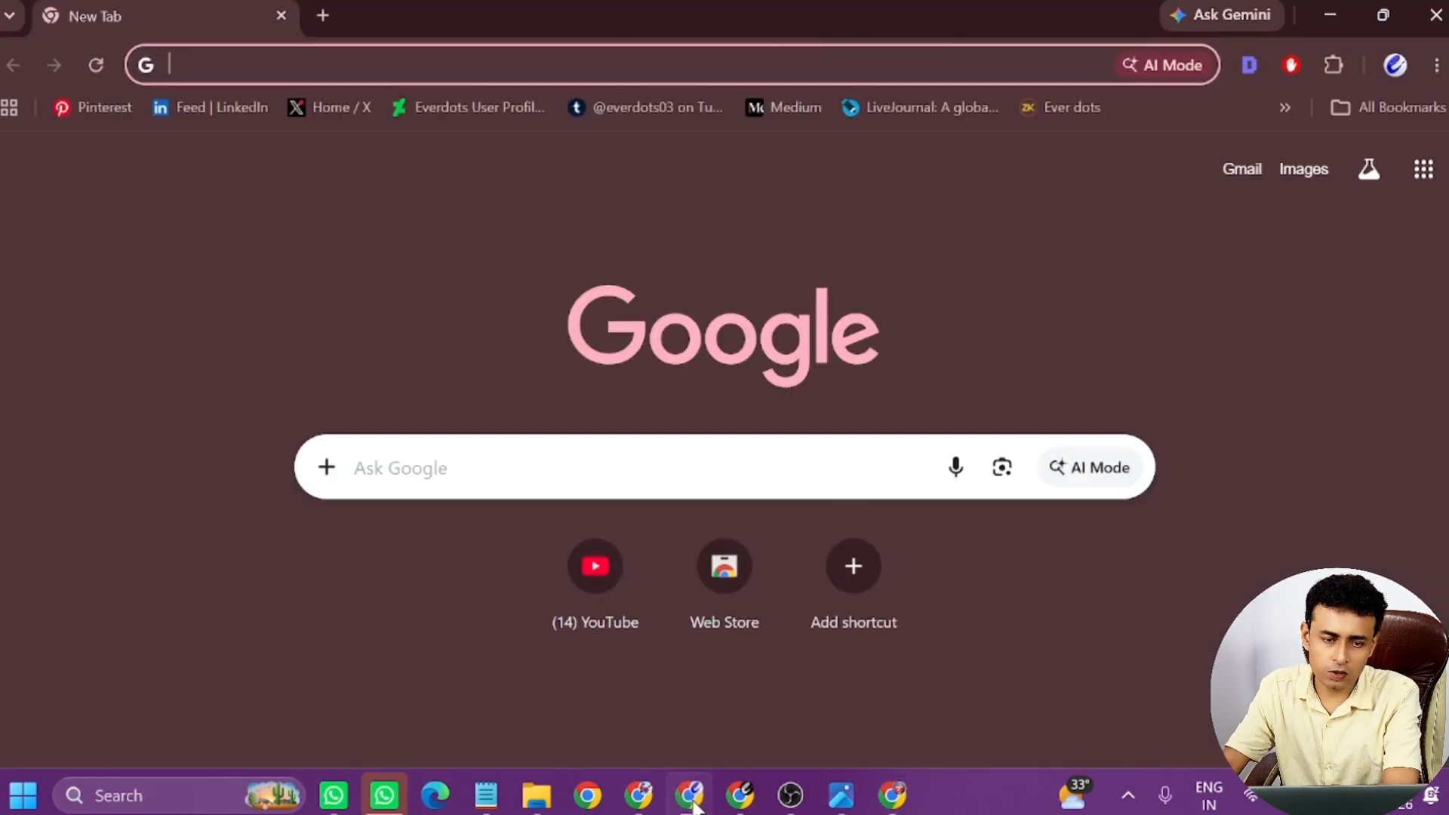
pyautogui.click(1436, 15)
pyautogui.moveTo(839, 799)
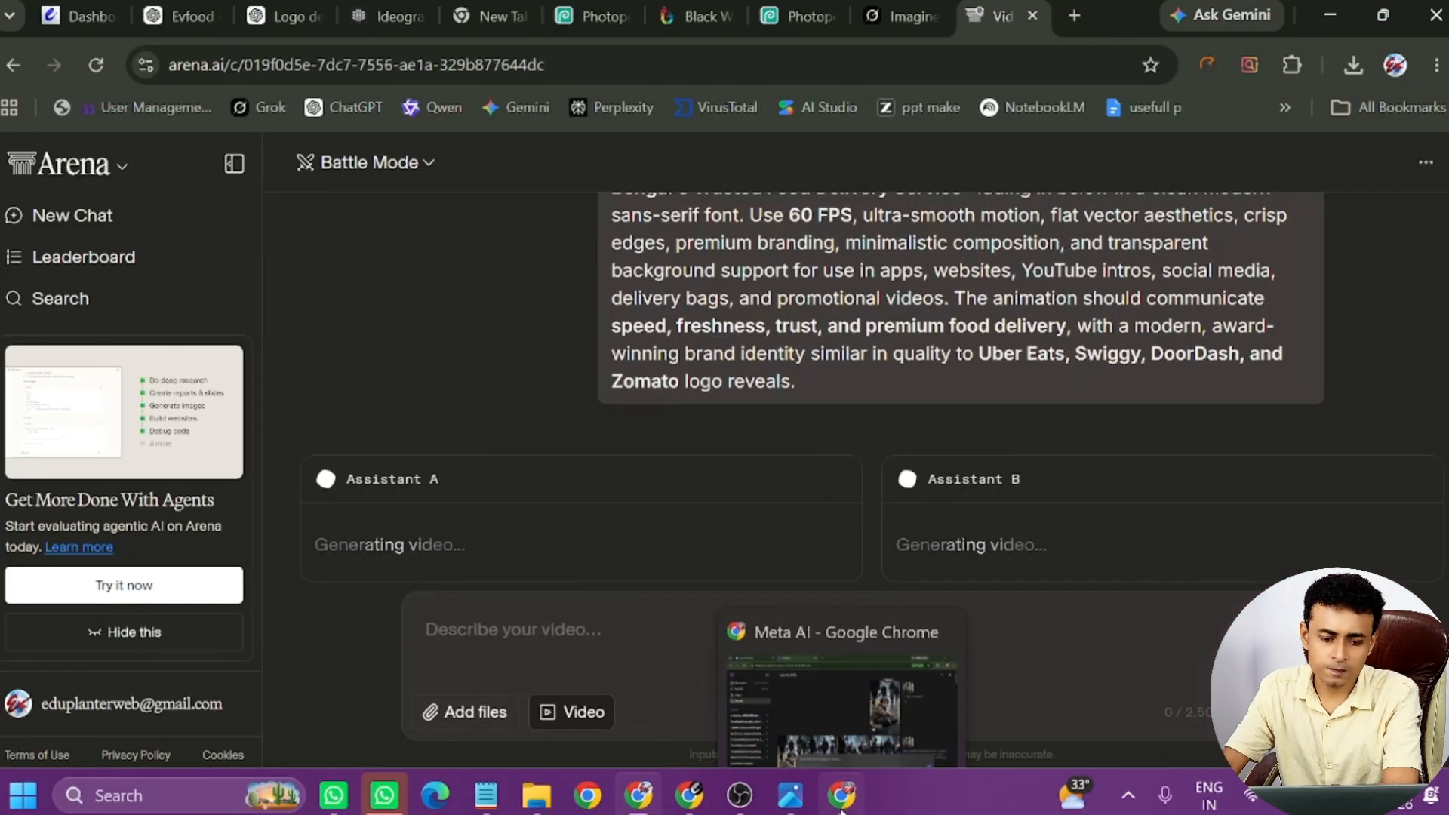
pyautogui.click(842, 634)
pyautogui.click(75, 403)
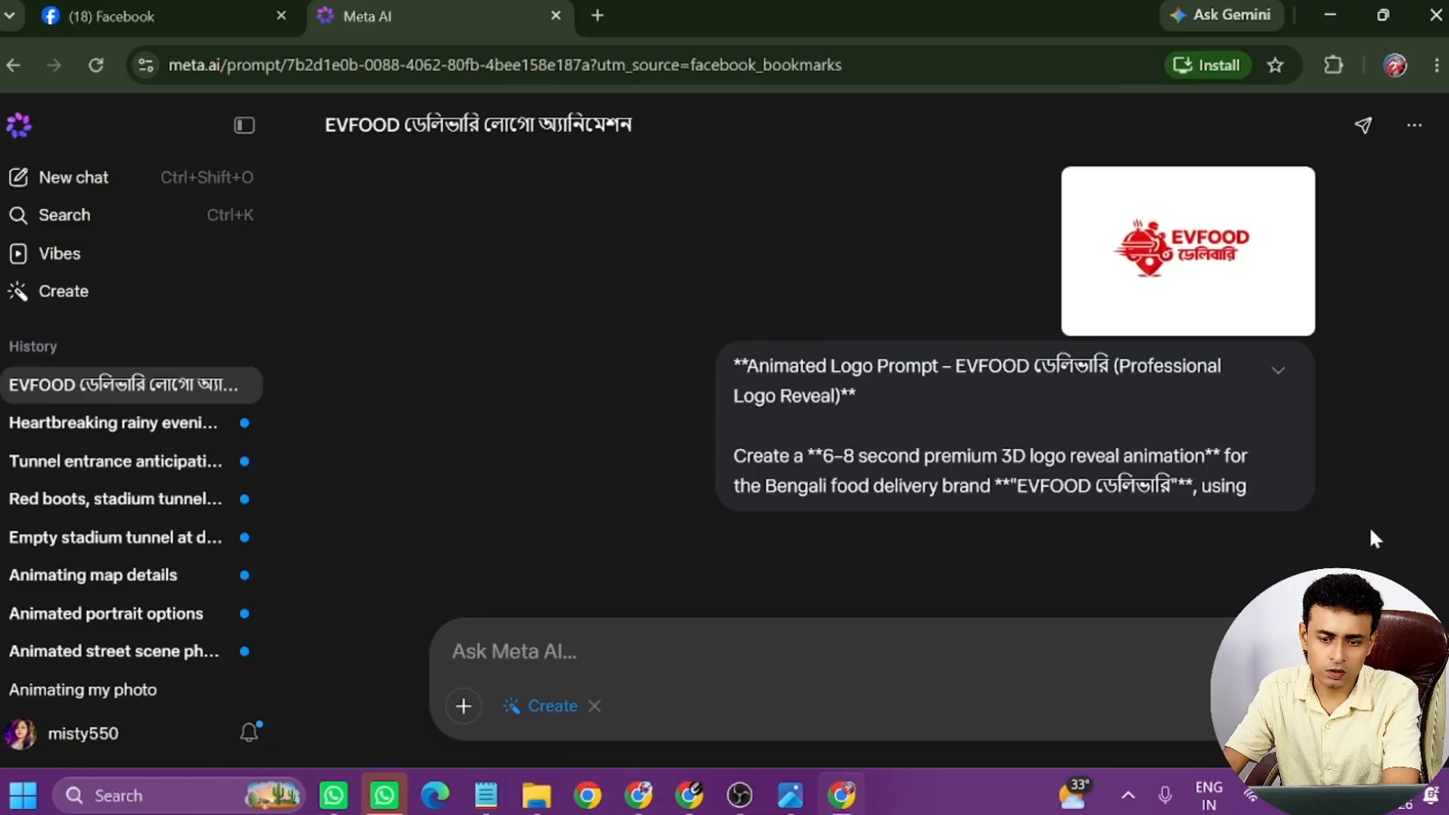
# Submit the animated logo prompt again from Meta AI's Create page, attaching the "Black Wall Logo Design Mockup" image from Downloads.
pyautogui.click(71, 293)
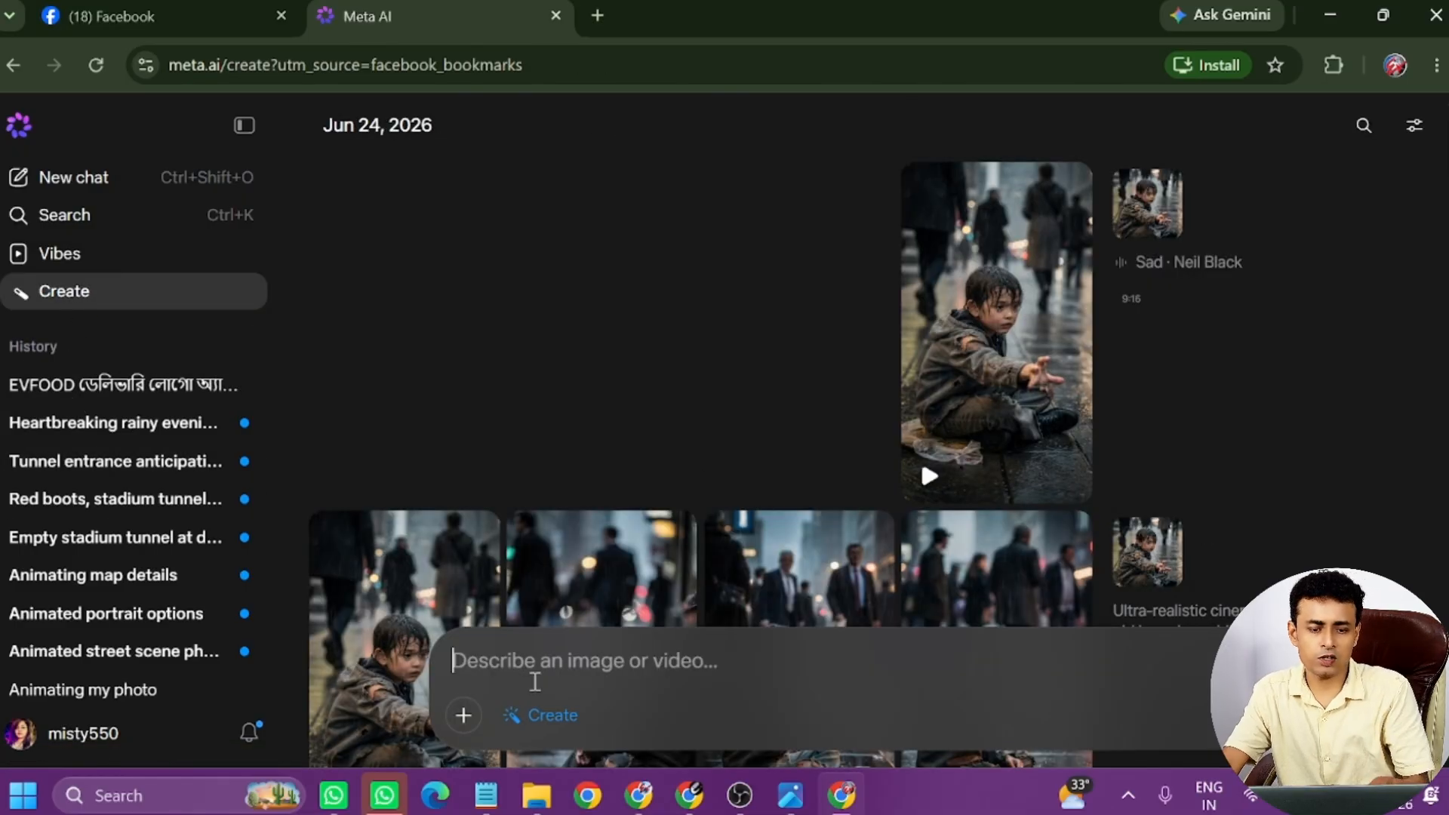
pyautogui.hotkey('ctrl', 'v')
pyautogui.click(464, 714)
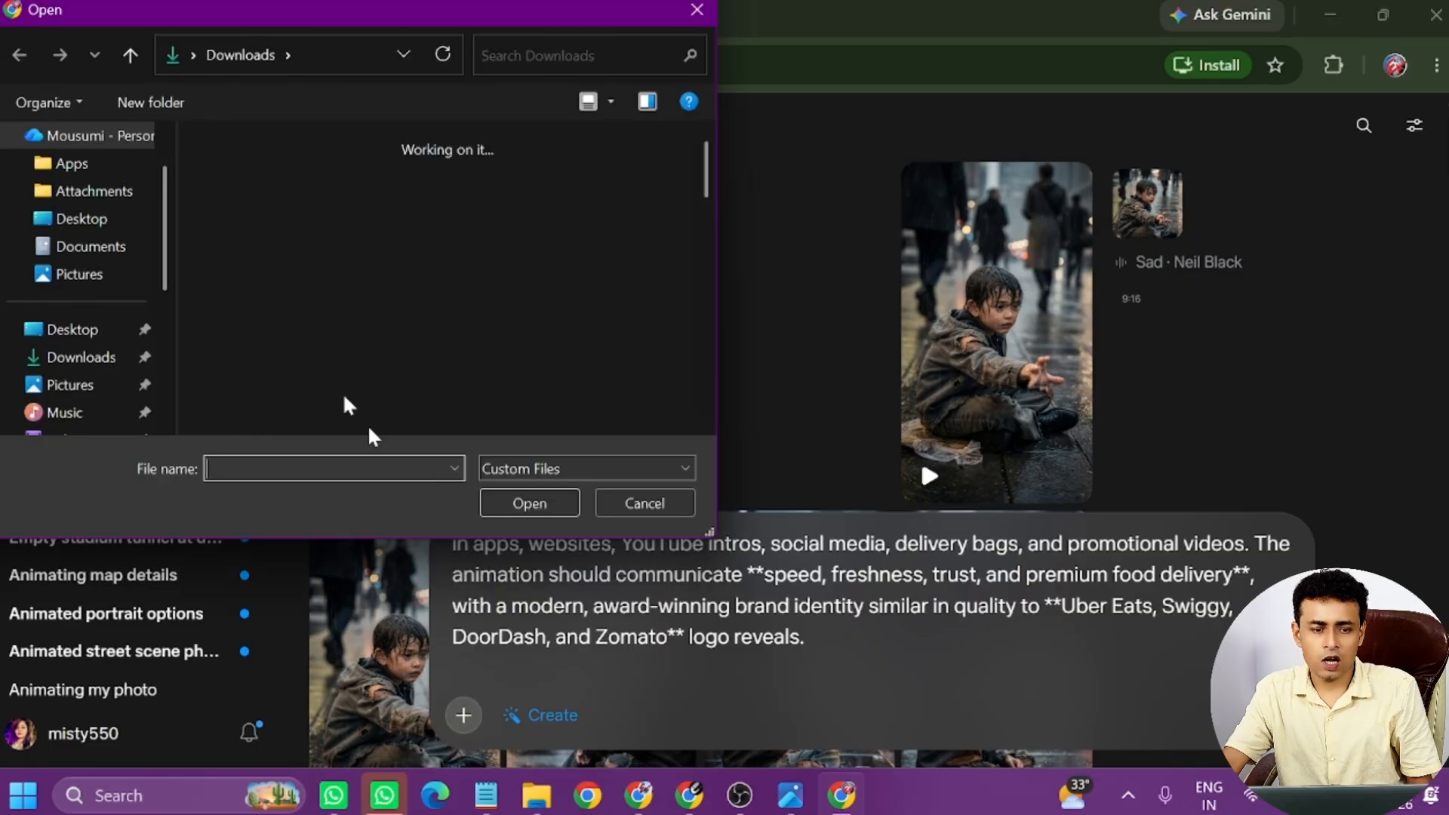
pyautogui.doubleClick(264, 256)
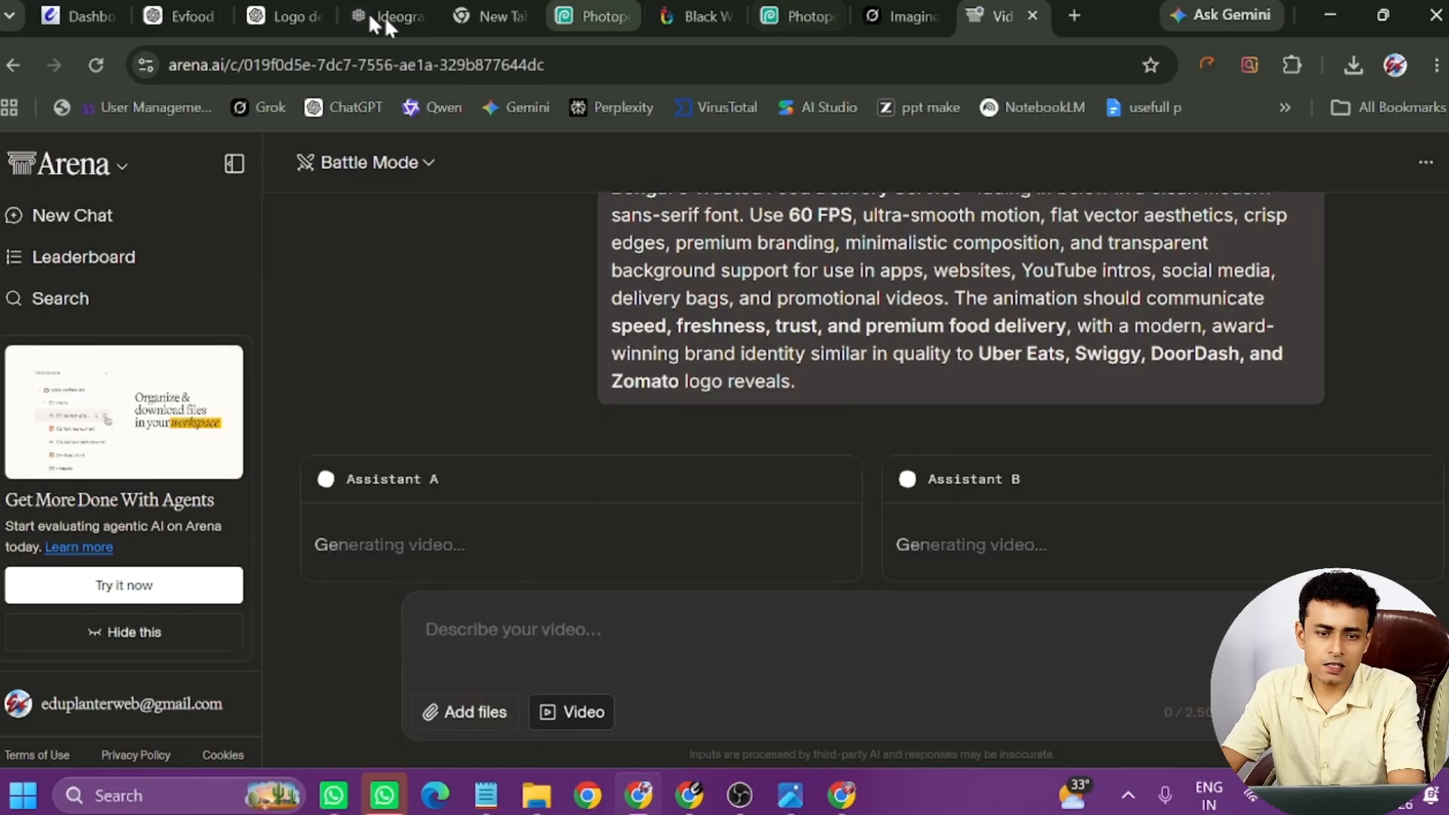
# Paste the animated logo prompt into the "Logo design for Evfood" ChatGPT chat and open the Downloads folder for attaching a file.
pyautogui.click(284, 15)
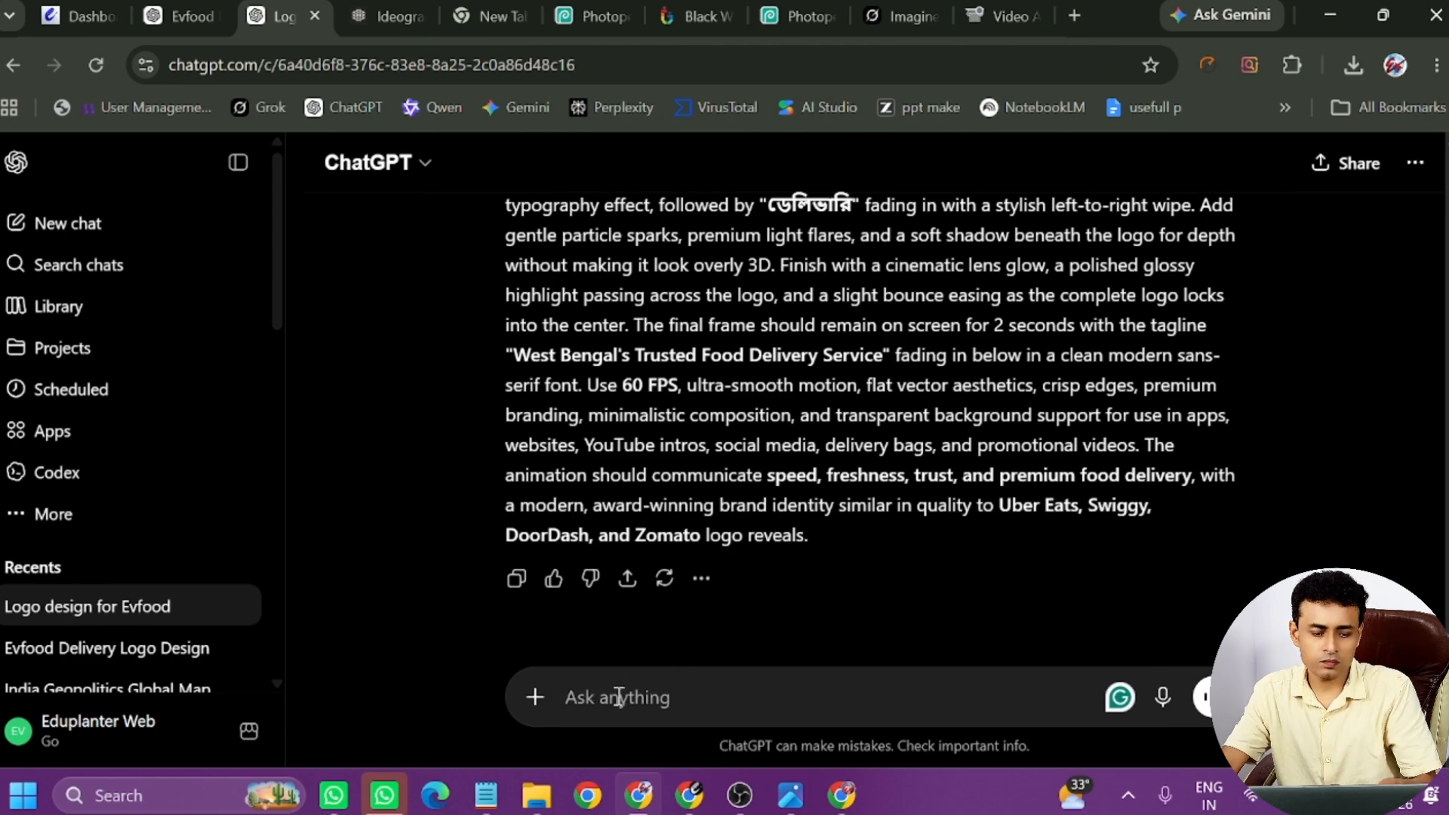
pyautogui.hotkey('ctrl', 'v')
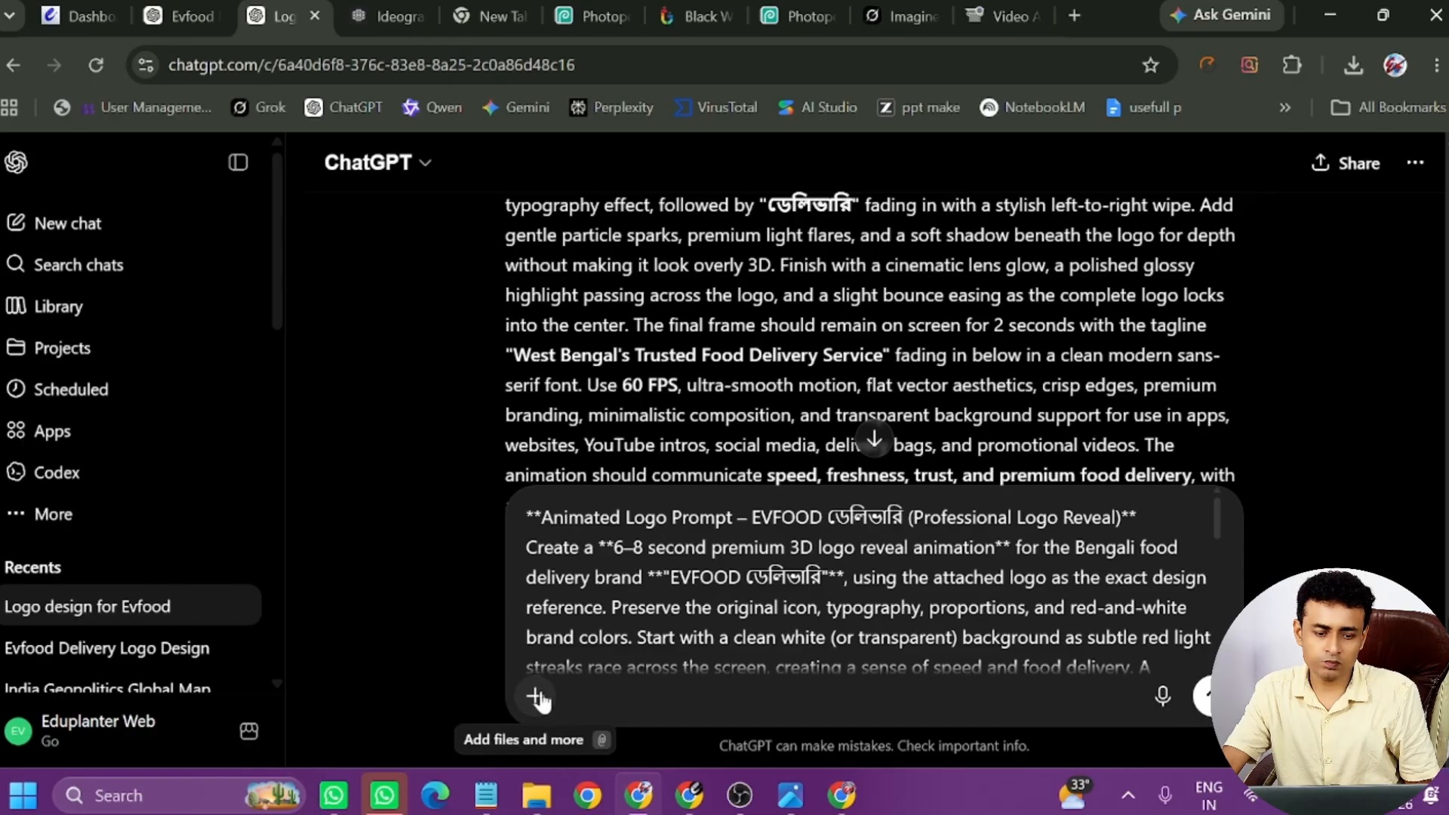
pyautogui.click(537, 697)
pyautogui.click(597, 236)
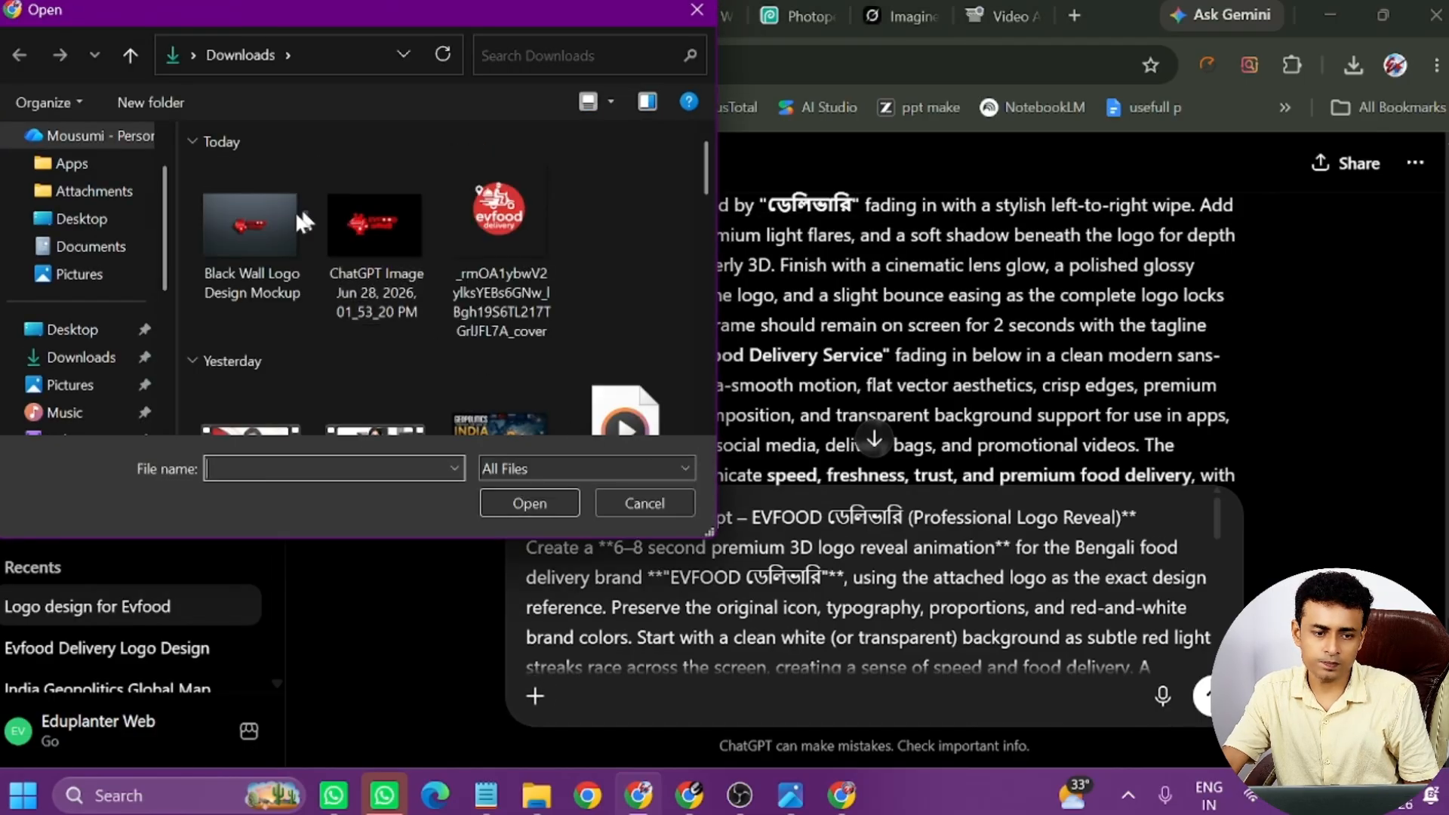
# Check the progress of the logo video generations in Meta AI and Arena.
pyautogui.click(841, 796)
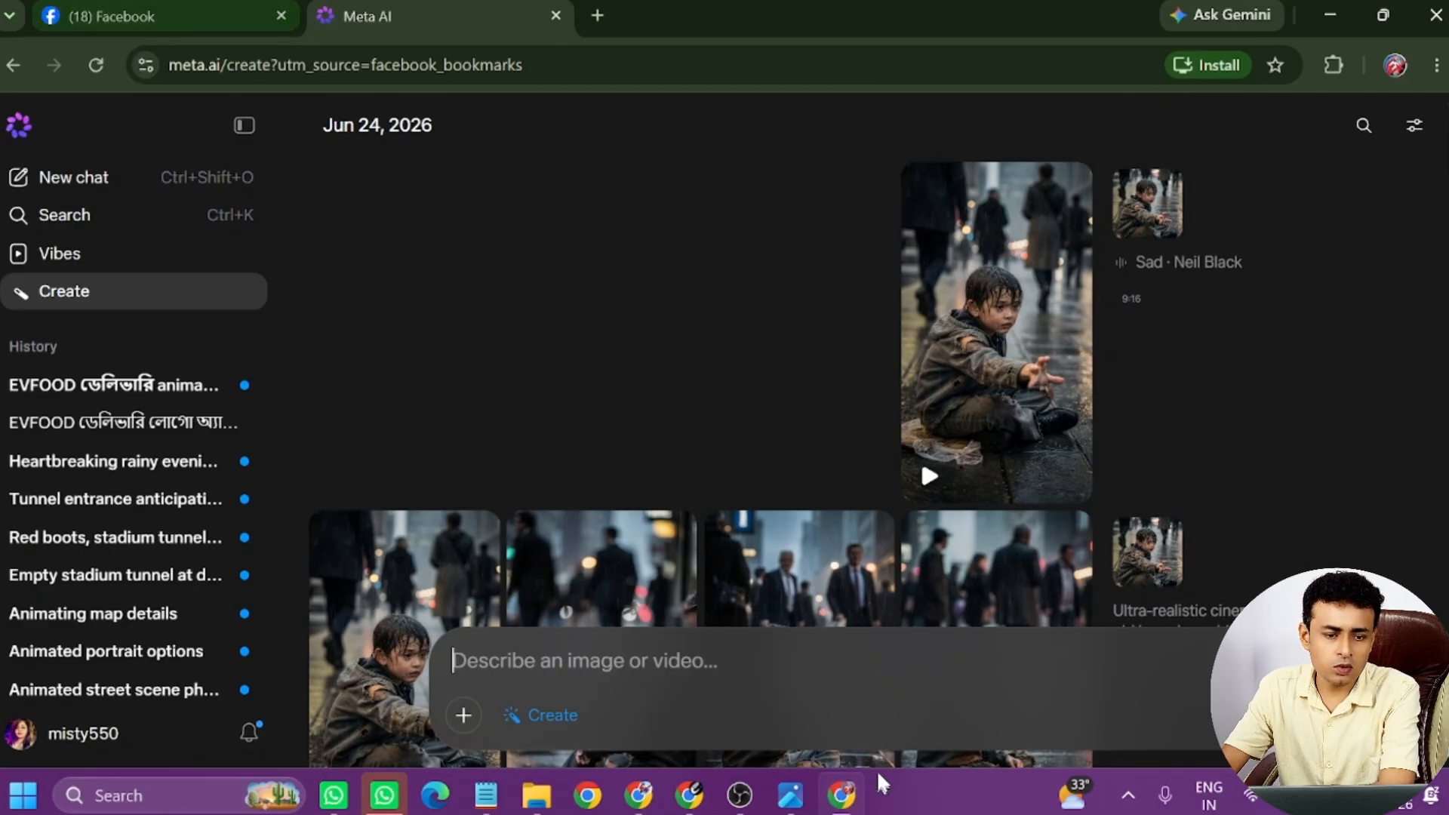
pyautogui.click(683, 802)
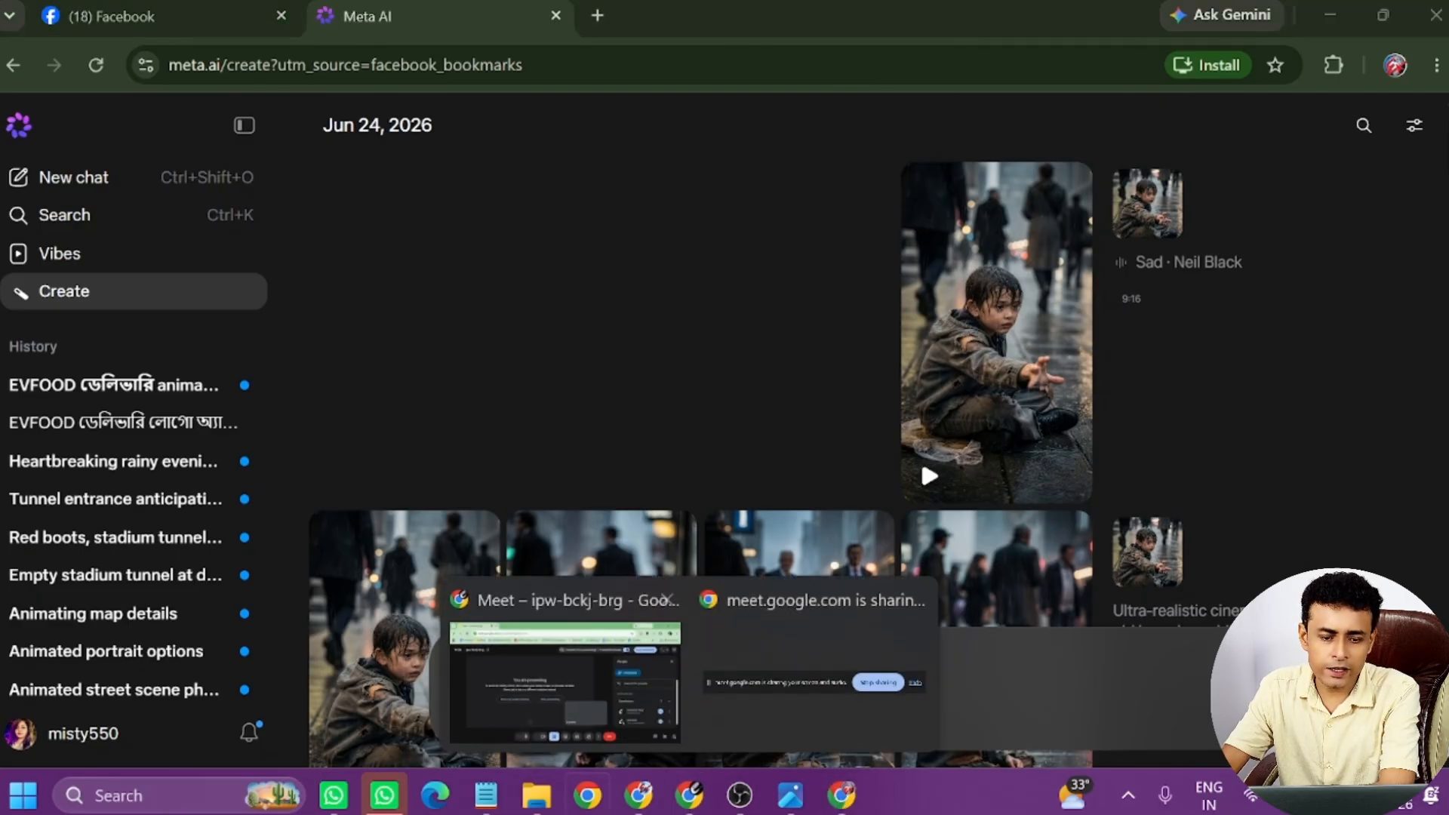
pyautogui.click(639, 796)
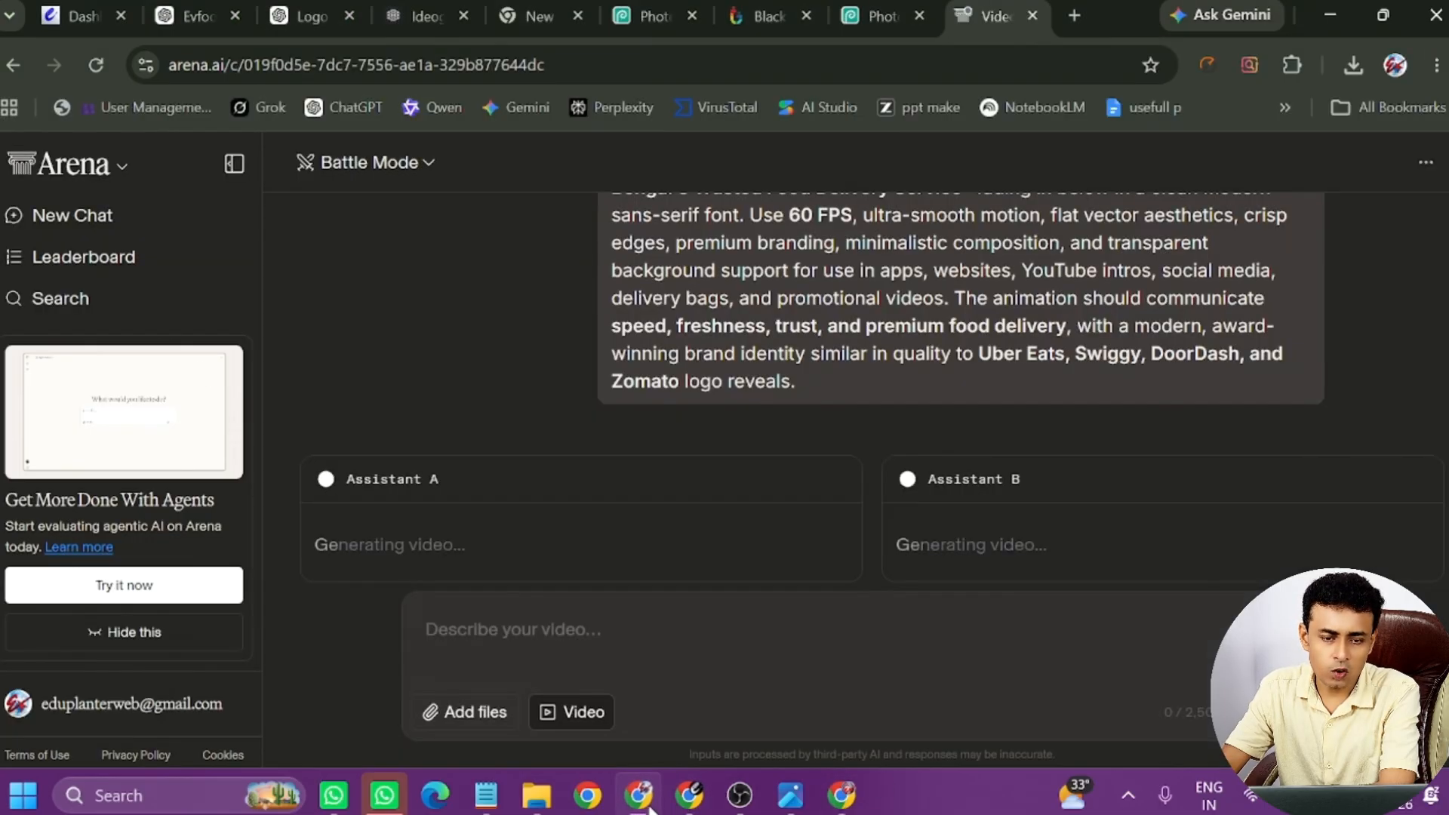
# Examine Ideogram's open T-shirt design, its home page and the available tools.
pyautogui.click(419, 16)
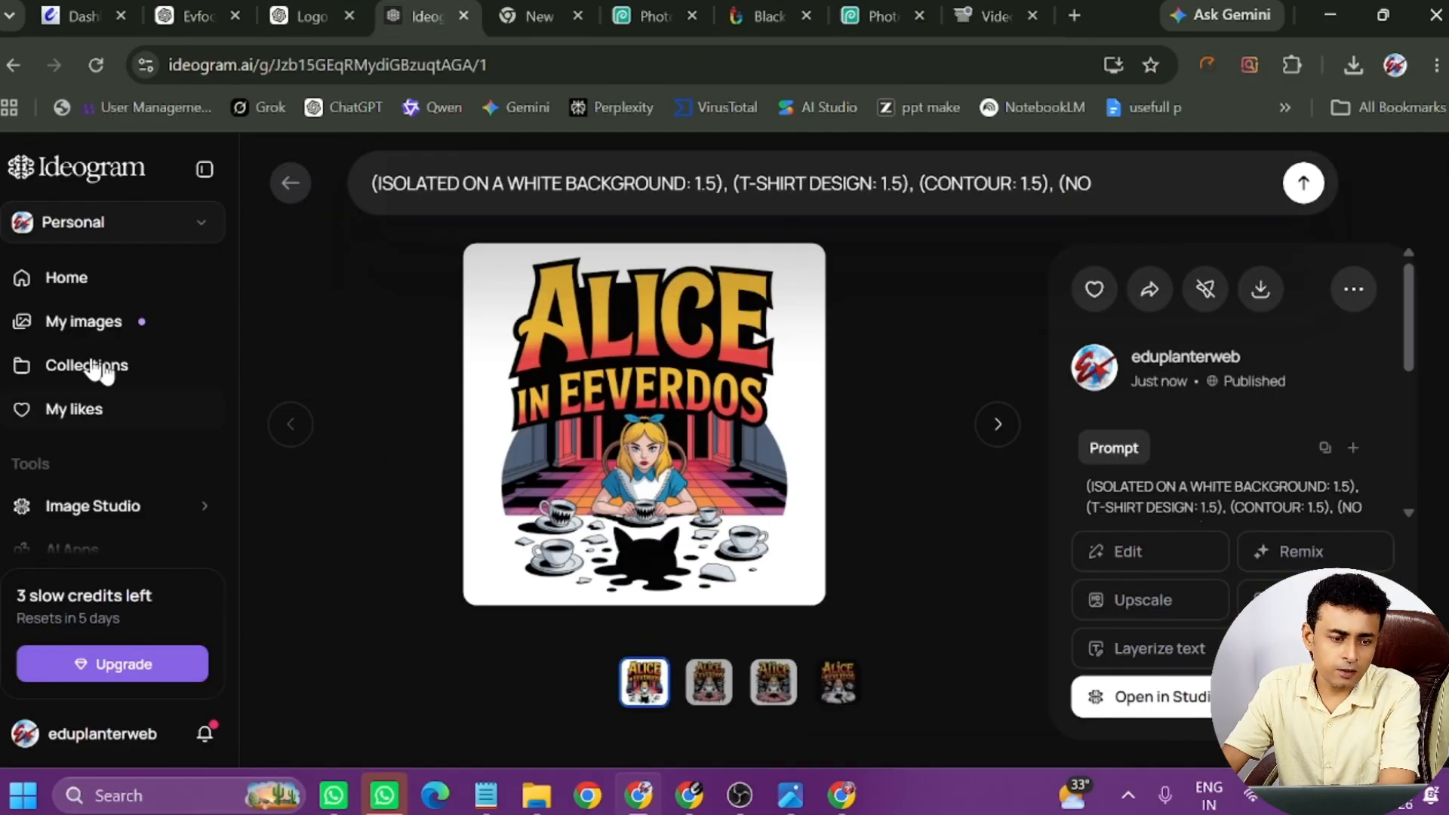
pyautogui.scroll(-4, 170, 451)
pyautogui.scroll(4, 956, 526)
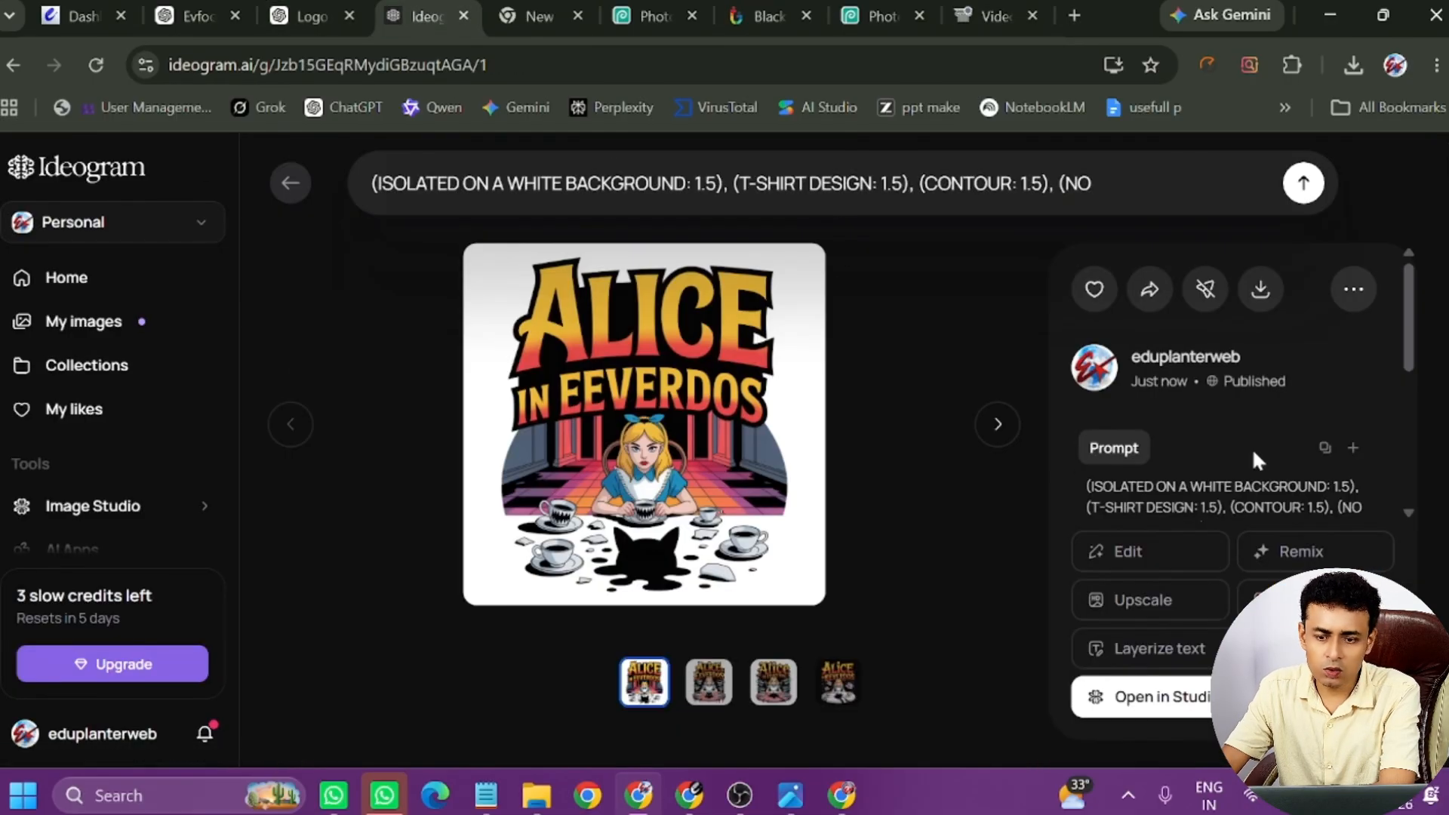
pyautogui.click(83, 174)
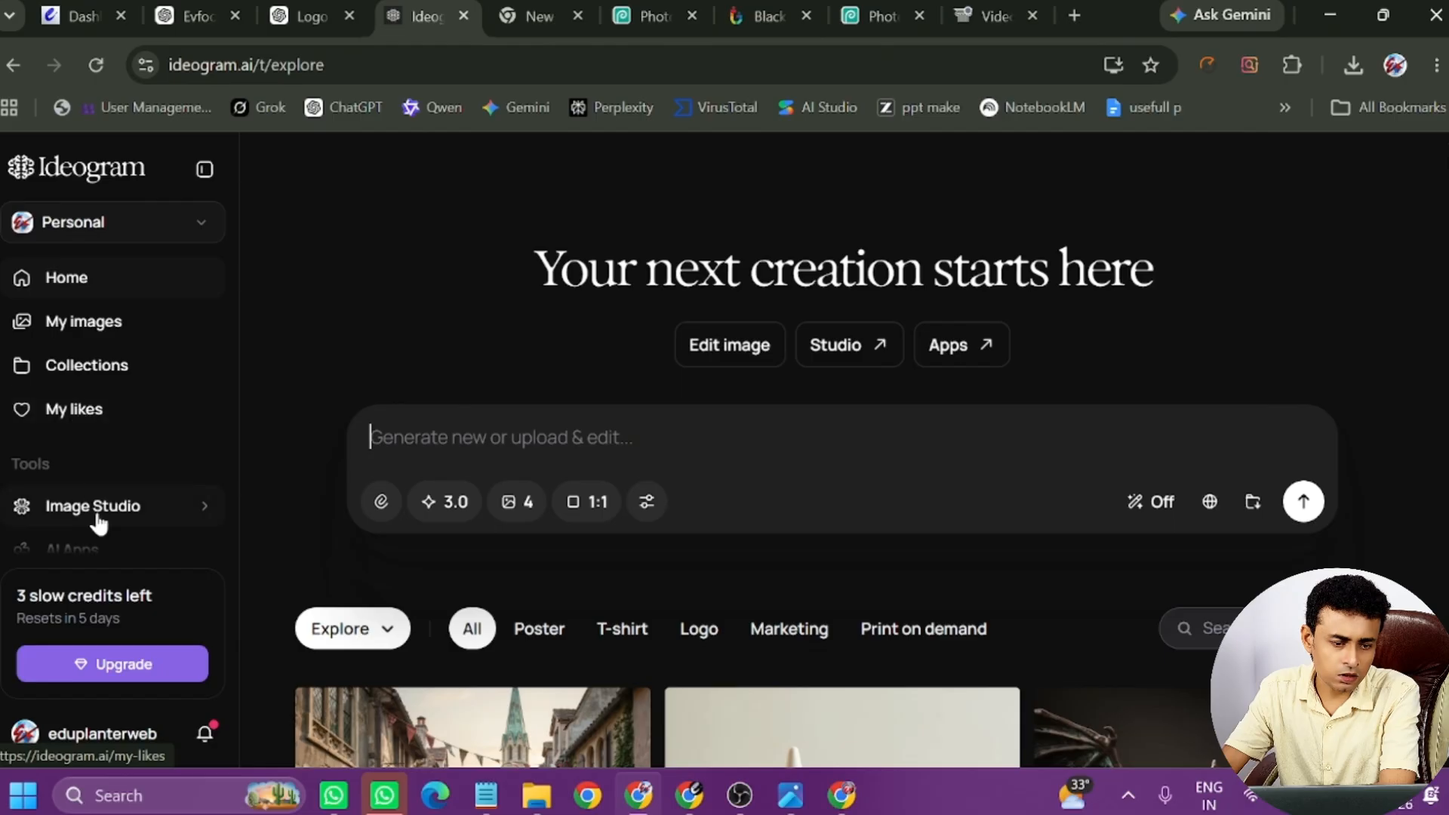
pyautogui.scroll(-3, 105, 519)
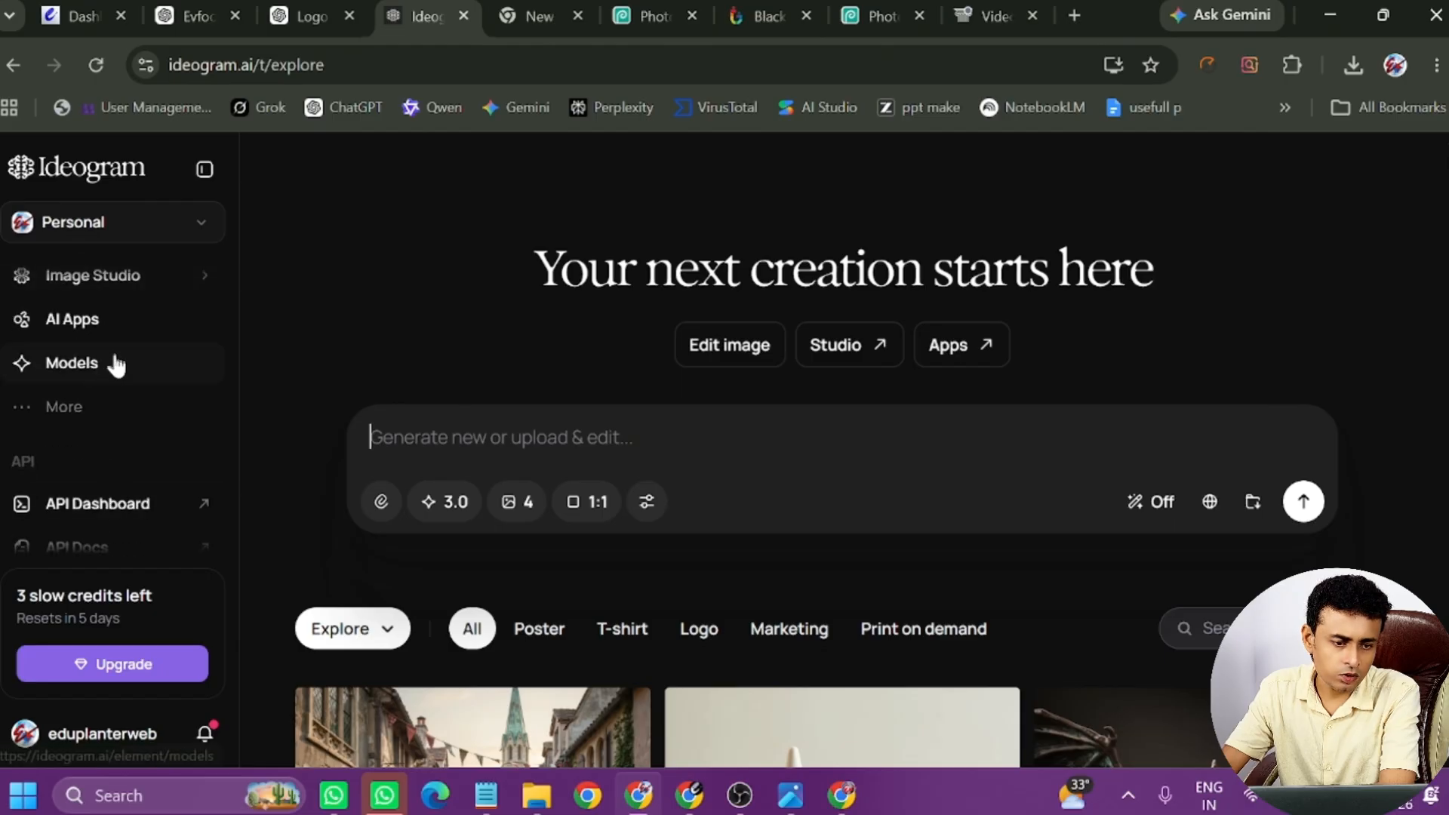
pyautogui.scroll(-1, 158, 415)
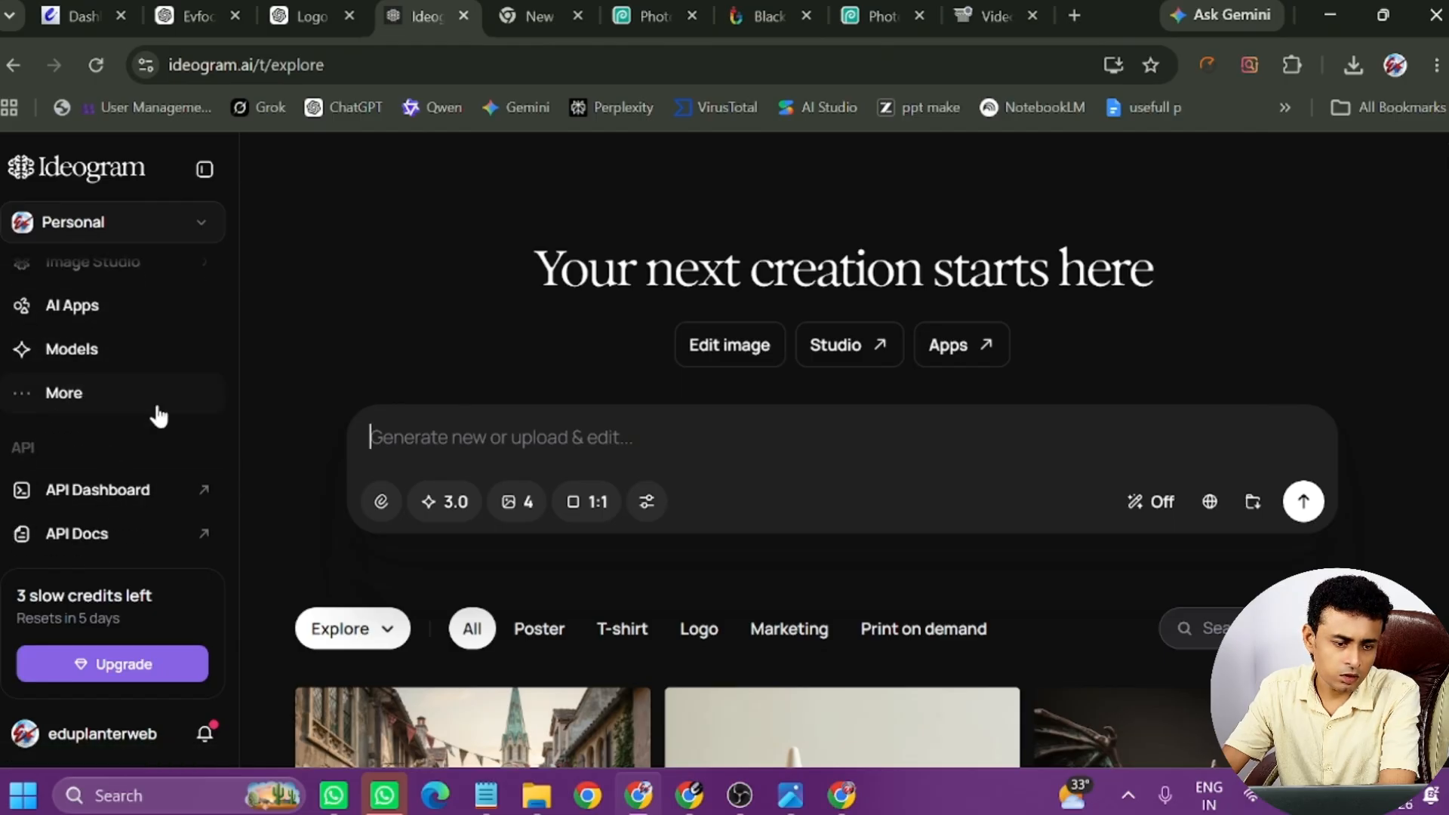
pyautogui.scroll(3, 158, 416)
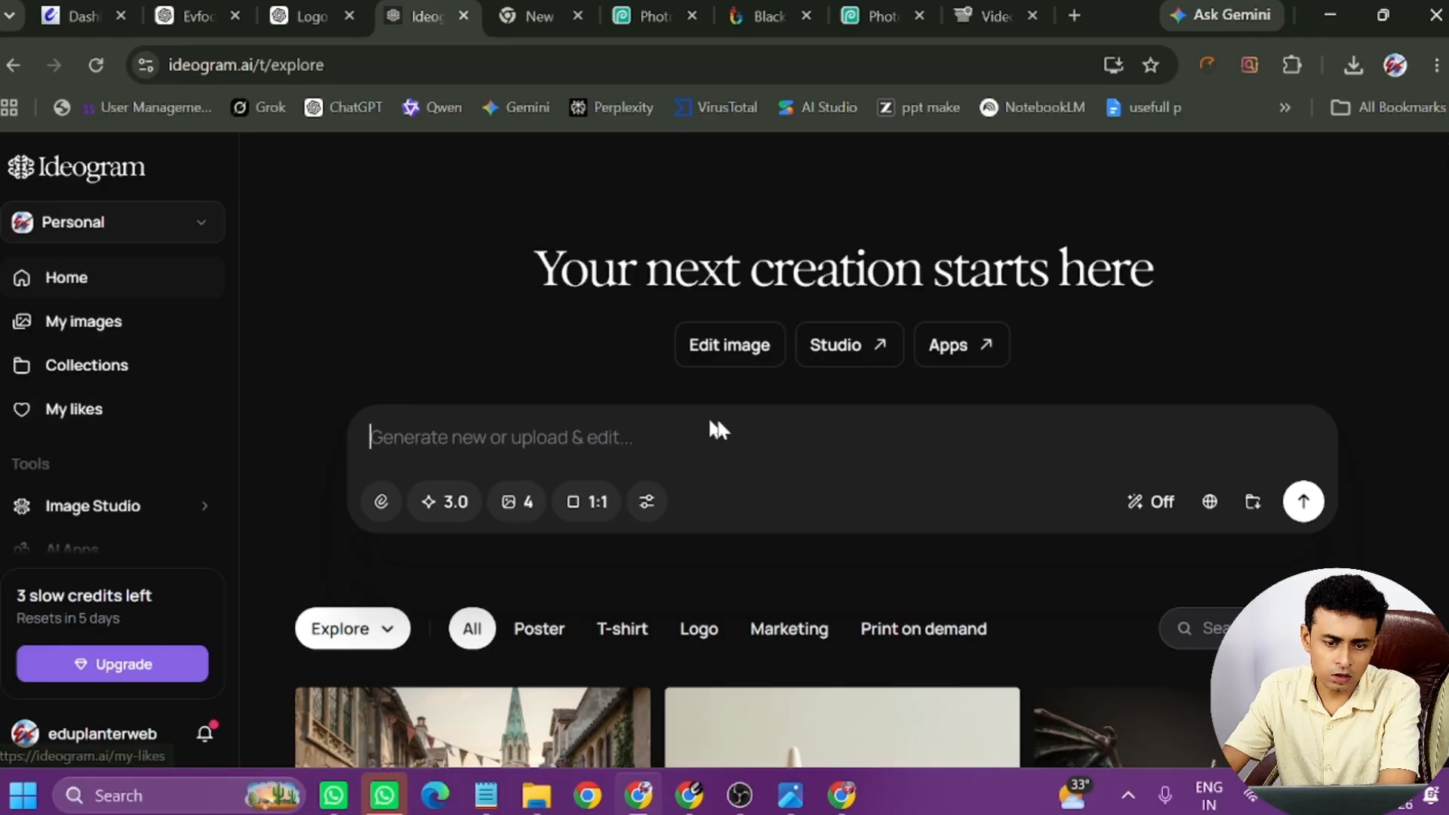
pyautogui.scroll(-10, 815, 411)
pyautogui.scroll(5, 946, 522)
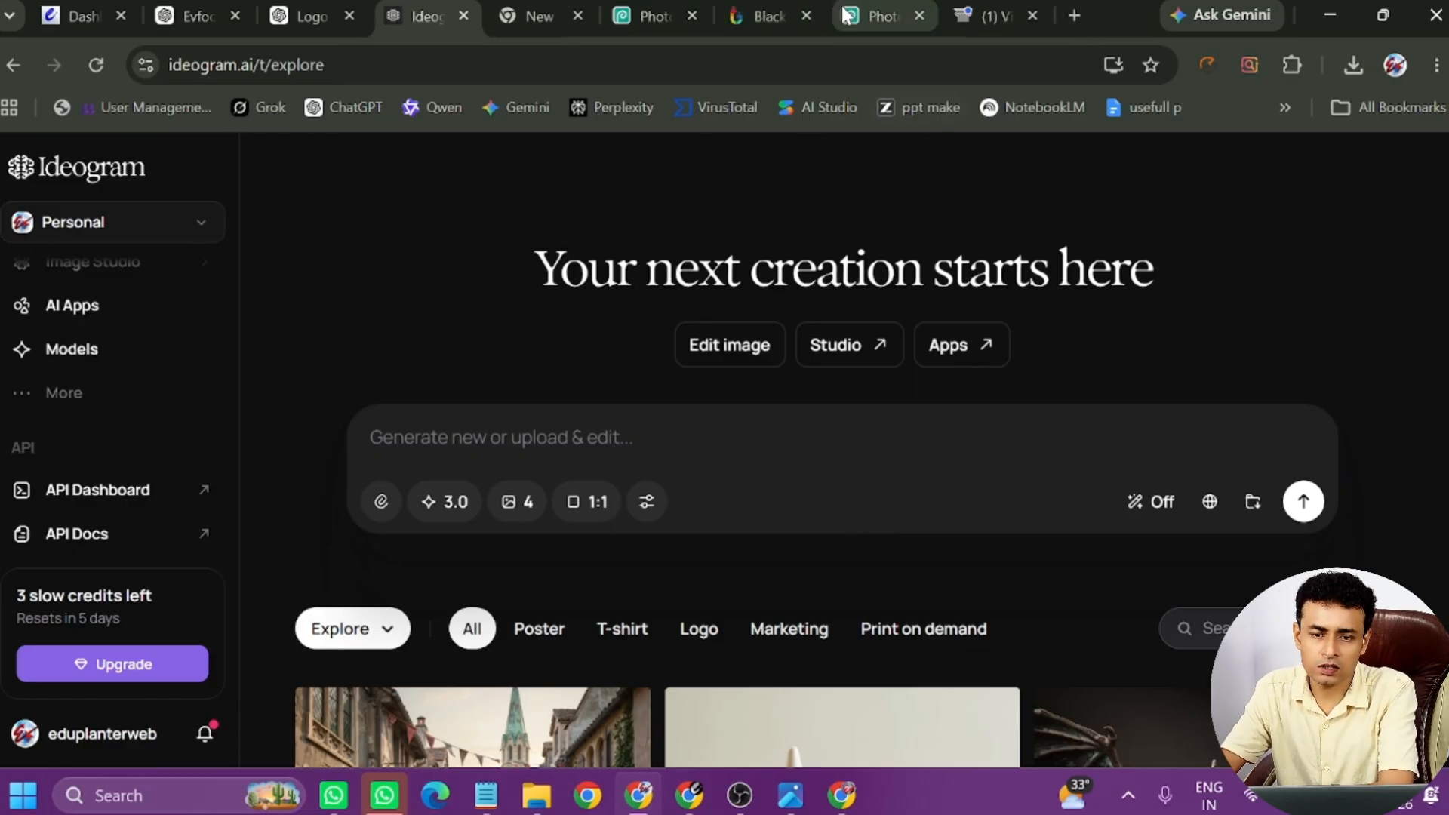
# Close the Meta AI window and play both generated Evfood logo videos in Arena.
pyautogui.click(840, 800)
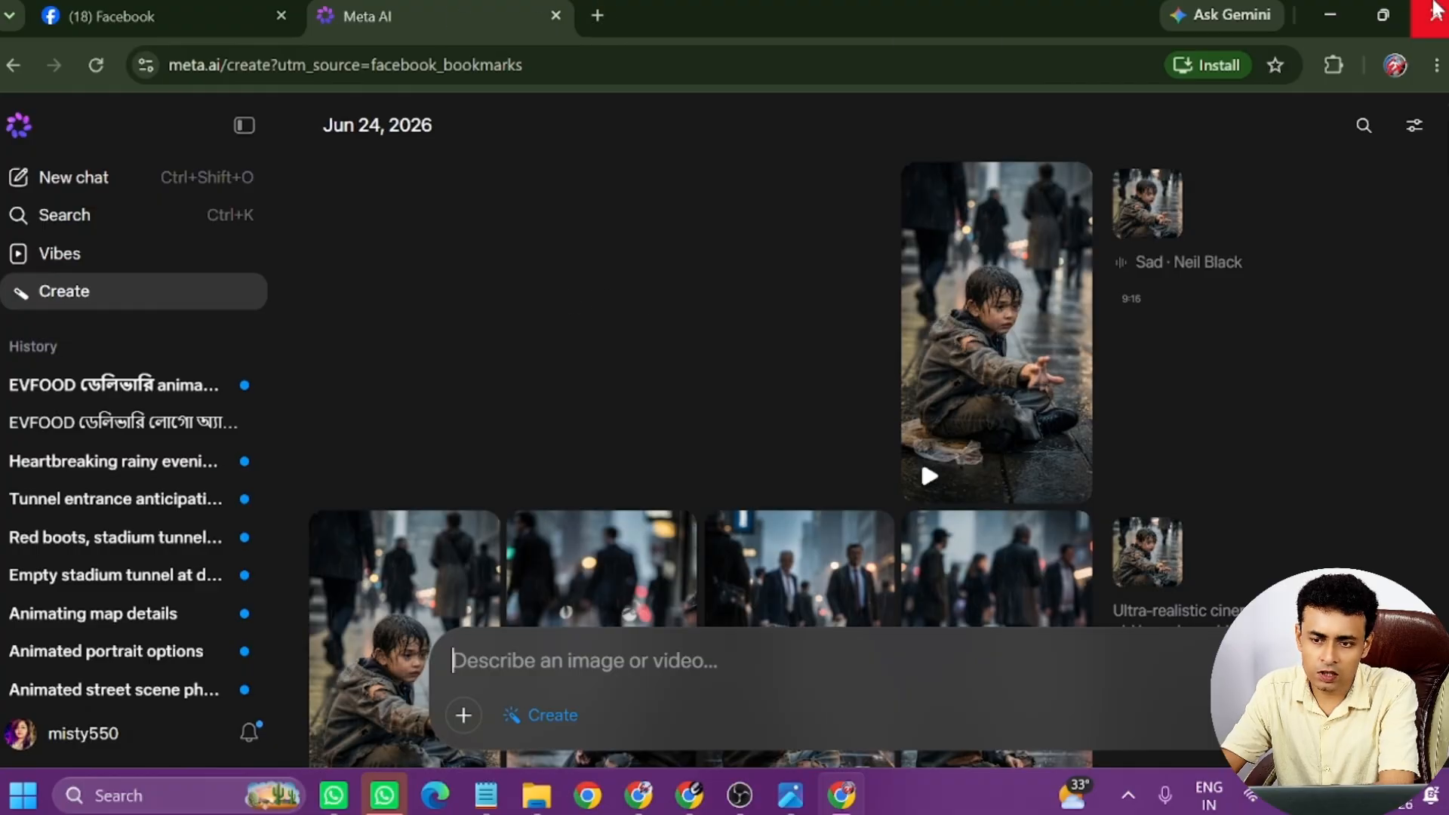
pyautogui.click(1436, 15)
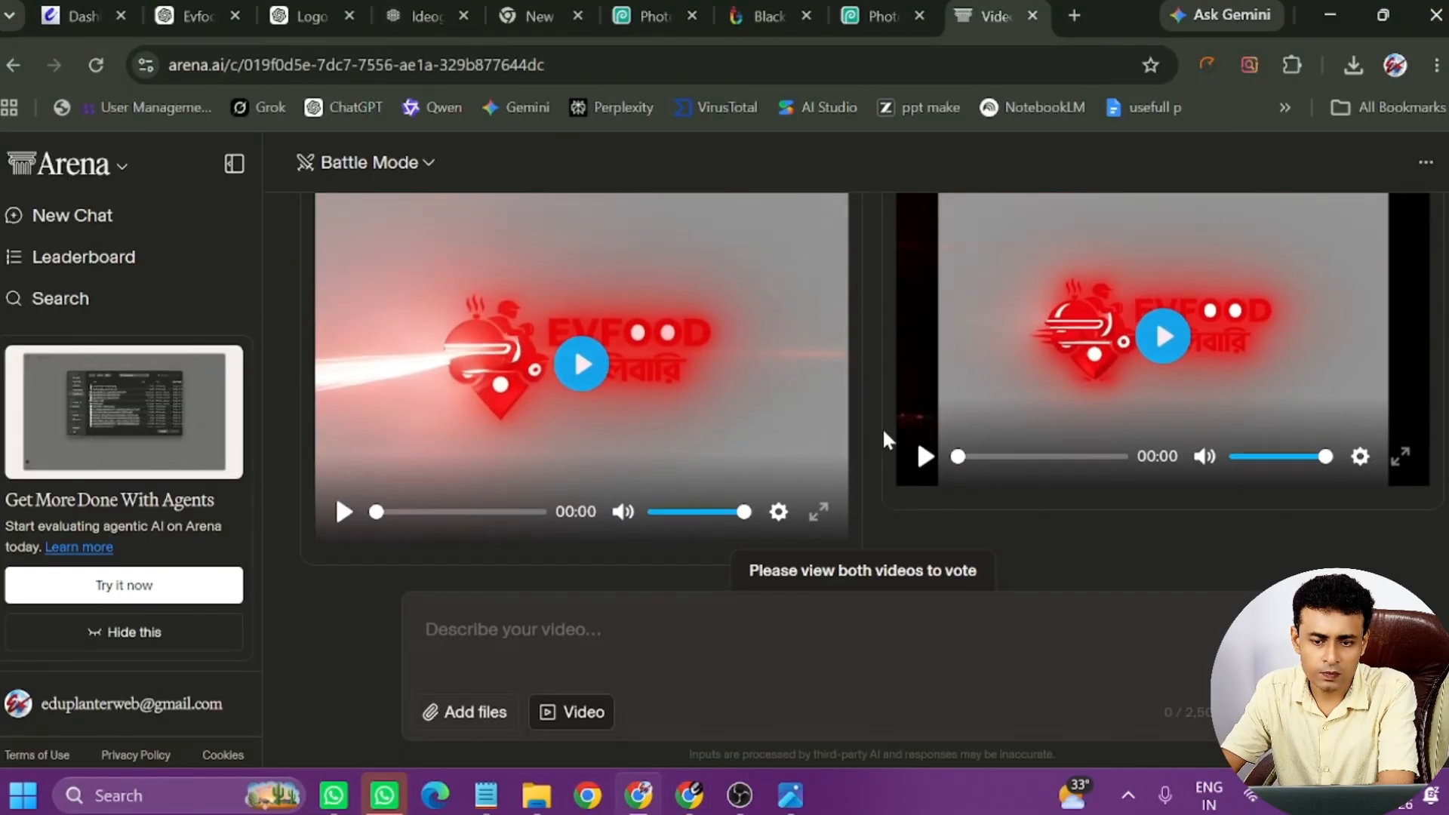
pyautogui.scroll(1, 884, 432)
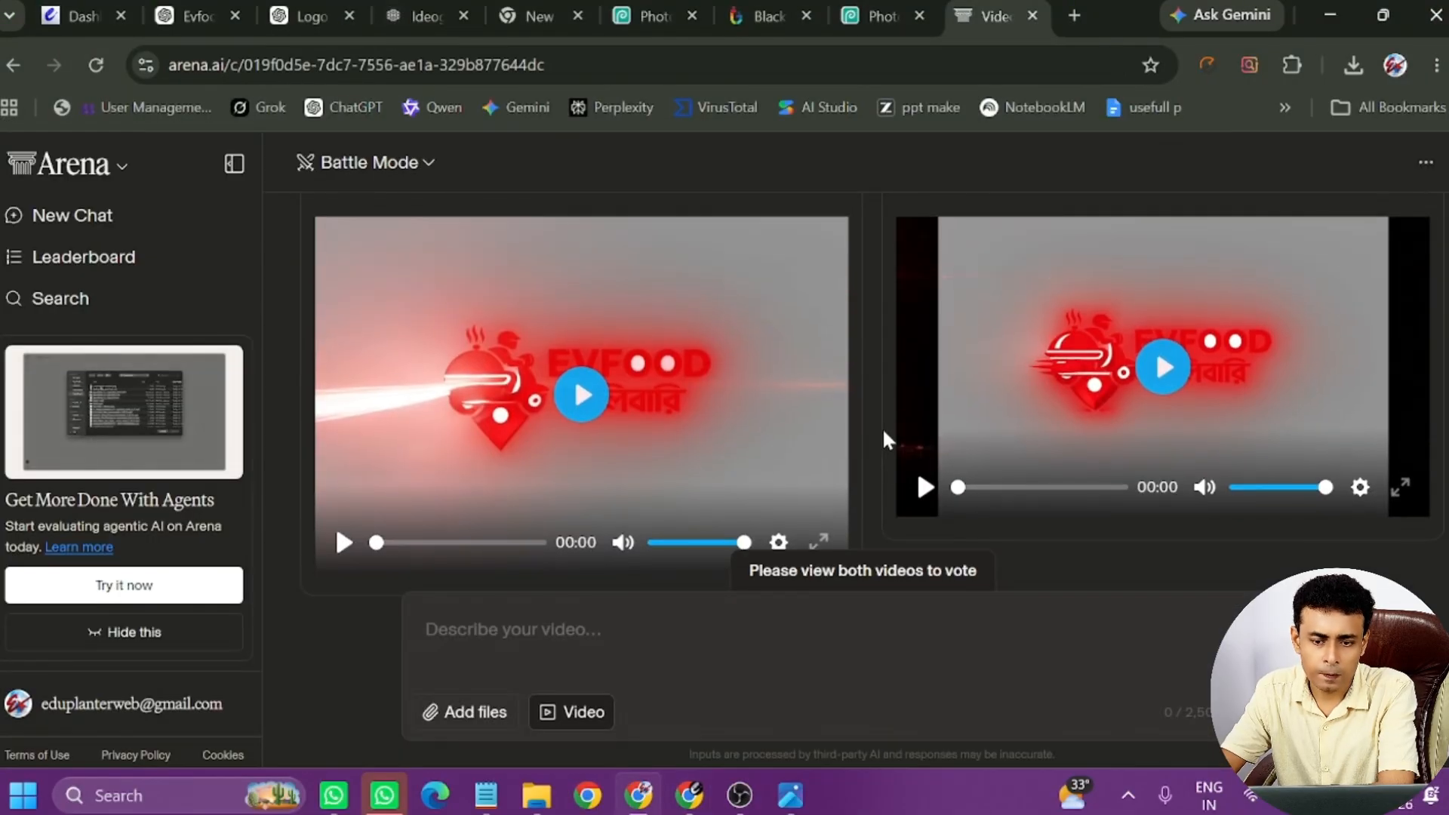
pyautogui.click(343, 541)
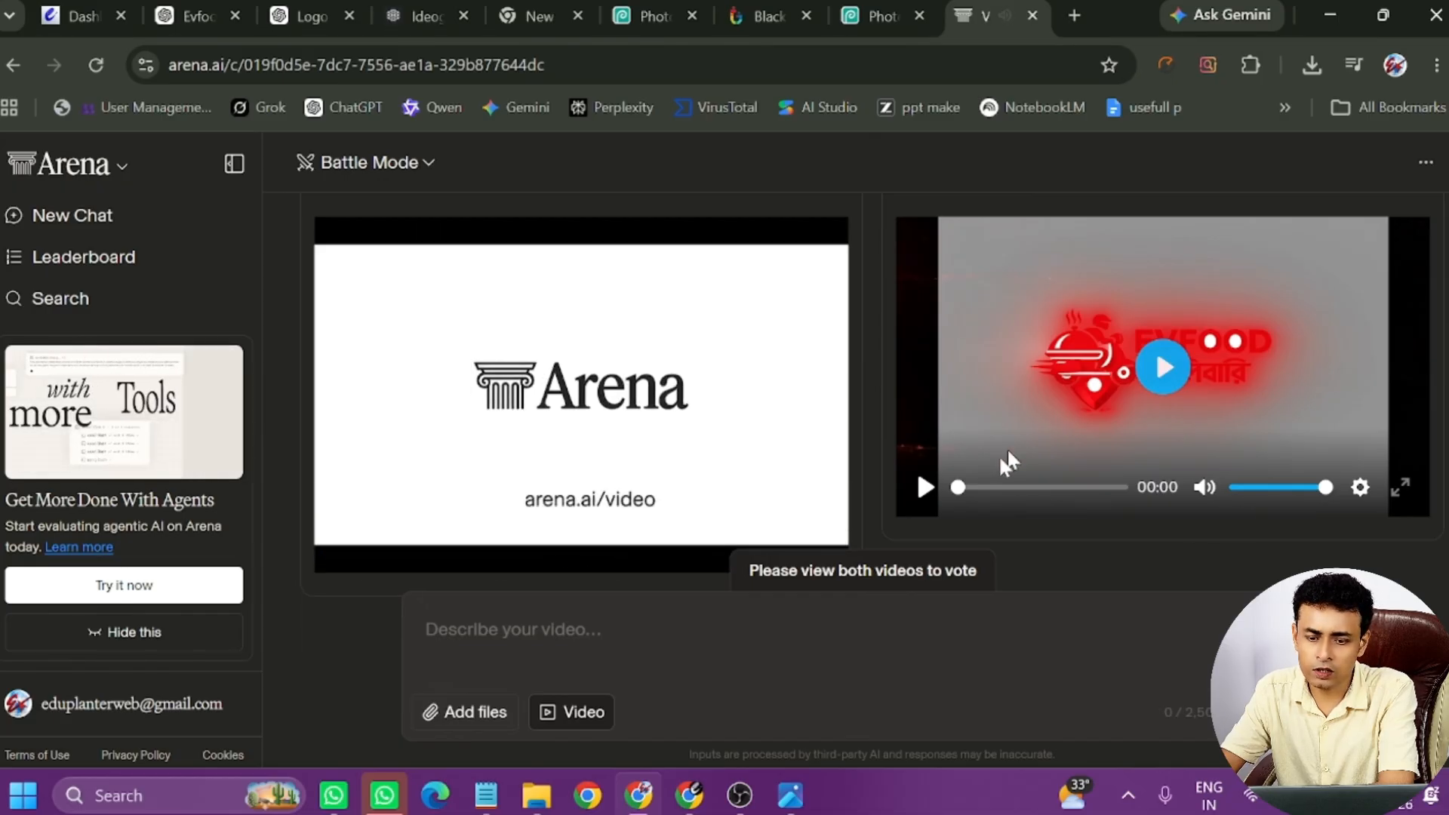
pyautogui.click(925, 487)
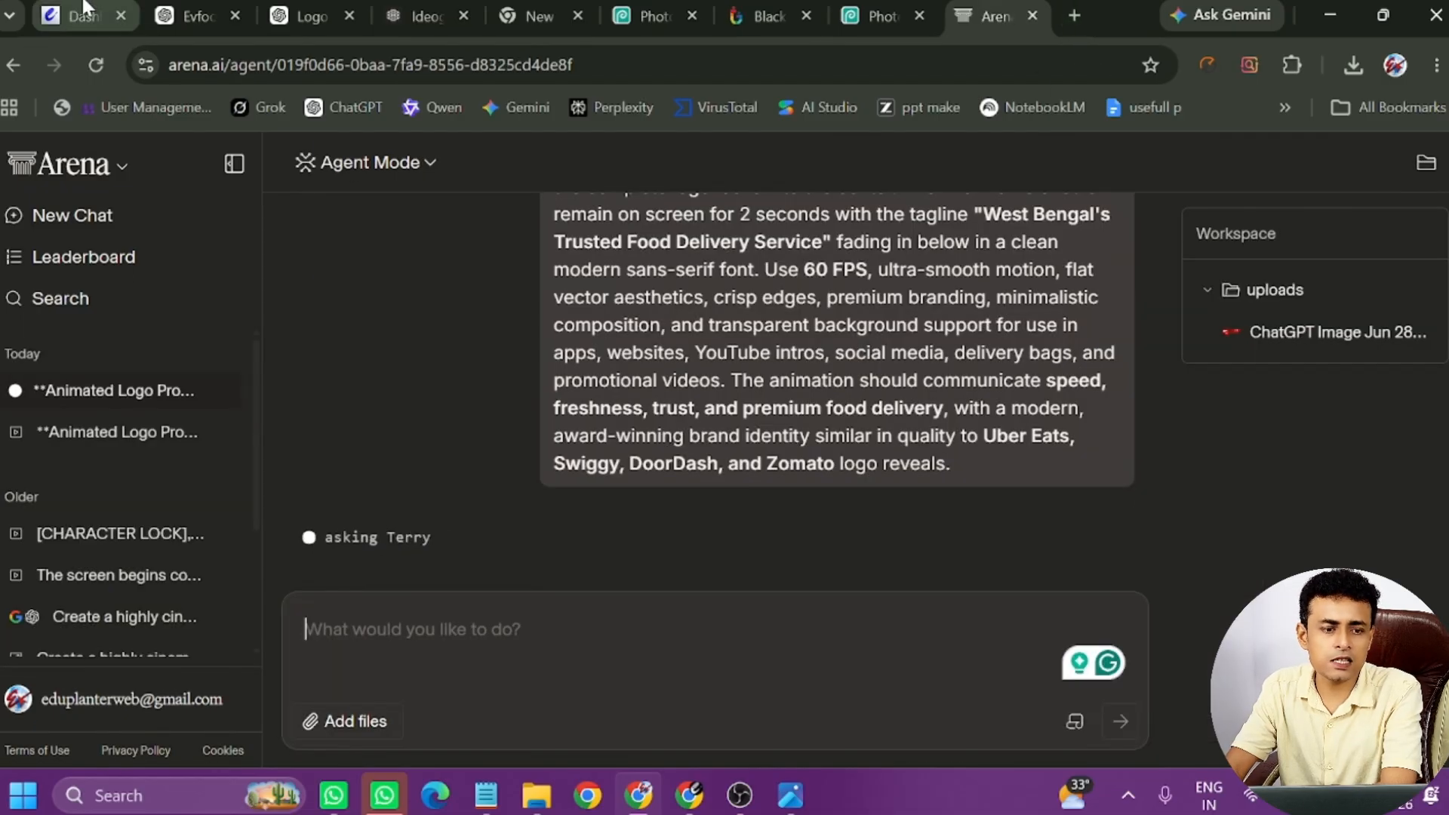
# Return to the "Evfood Delivery Logo Design" ChatGPT chat and highlight the full vector logo prompt.
pyautogui.click(190, 16)
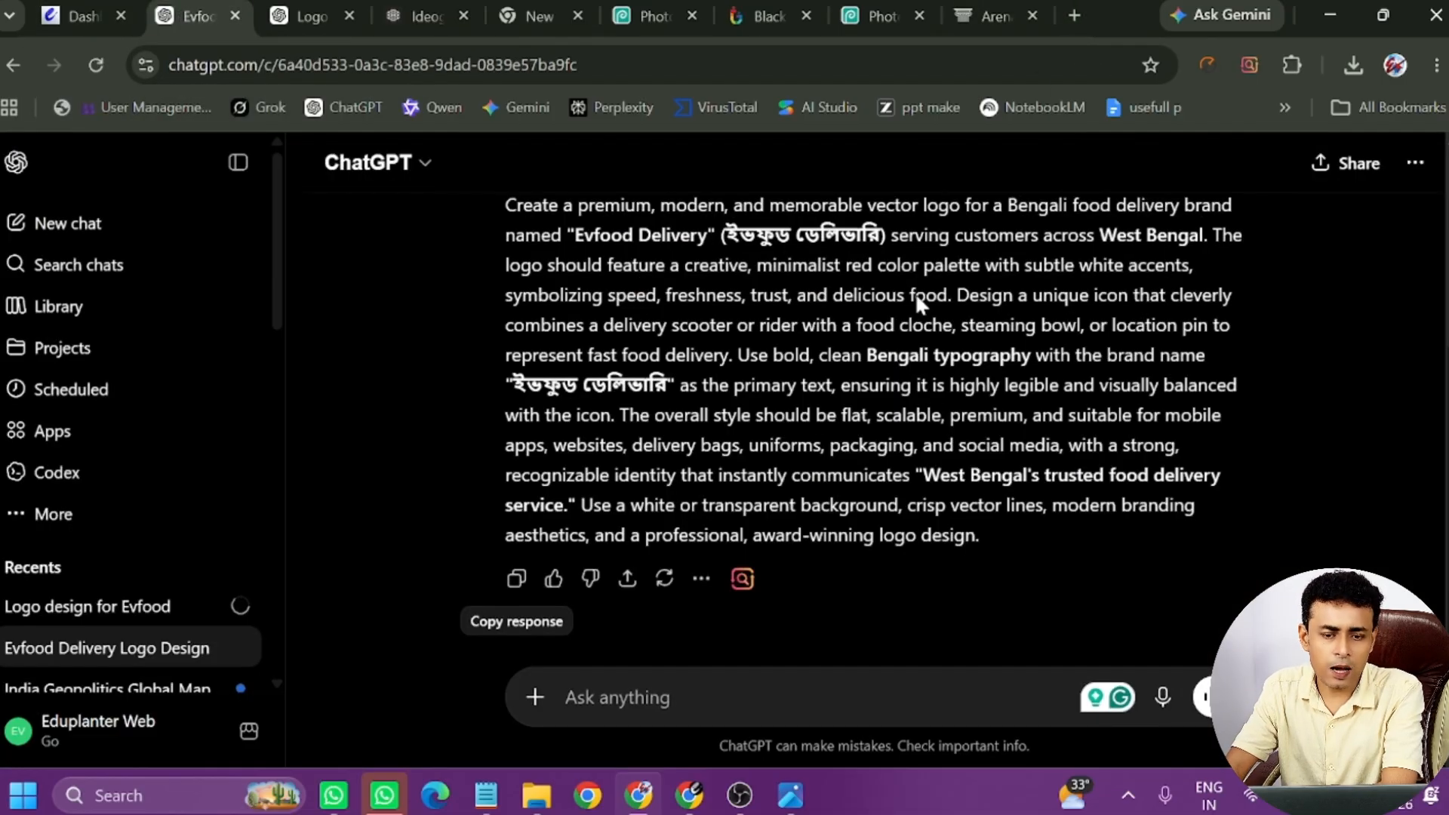
pyautogui.moveTo(504, 202); pyautogui.dragTo(978, 562)
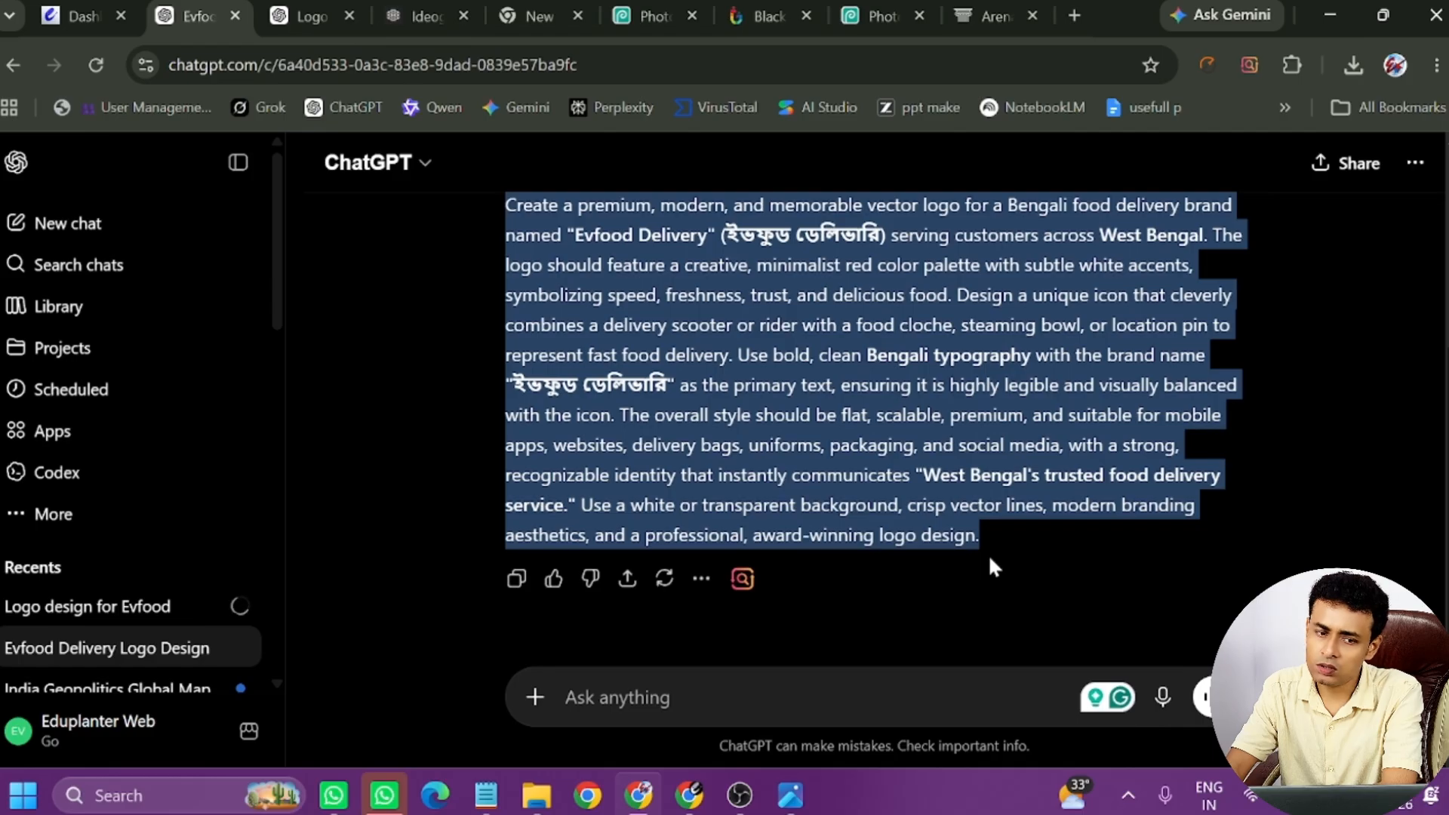
# Review the drafted animated logo prompt with its attached logo in the "Logo design for Evfood" ChatGPT chat.
pyautogui.click(280, 15)
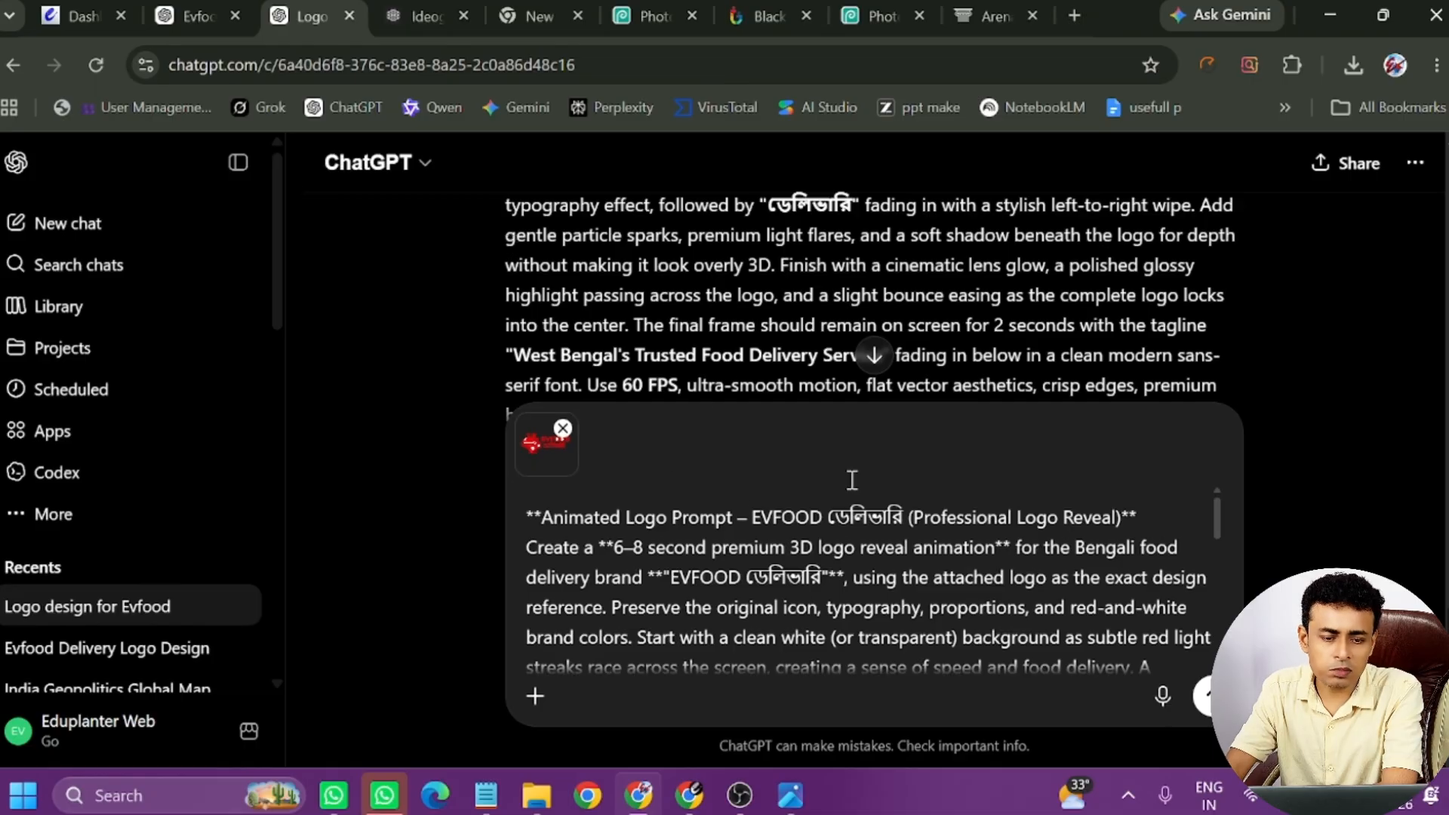
pyautogui.scroll(-10, 847, 541)
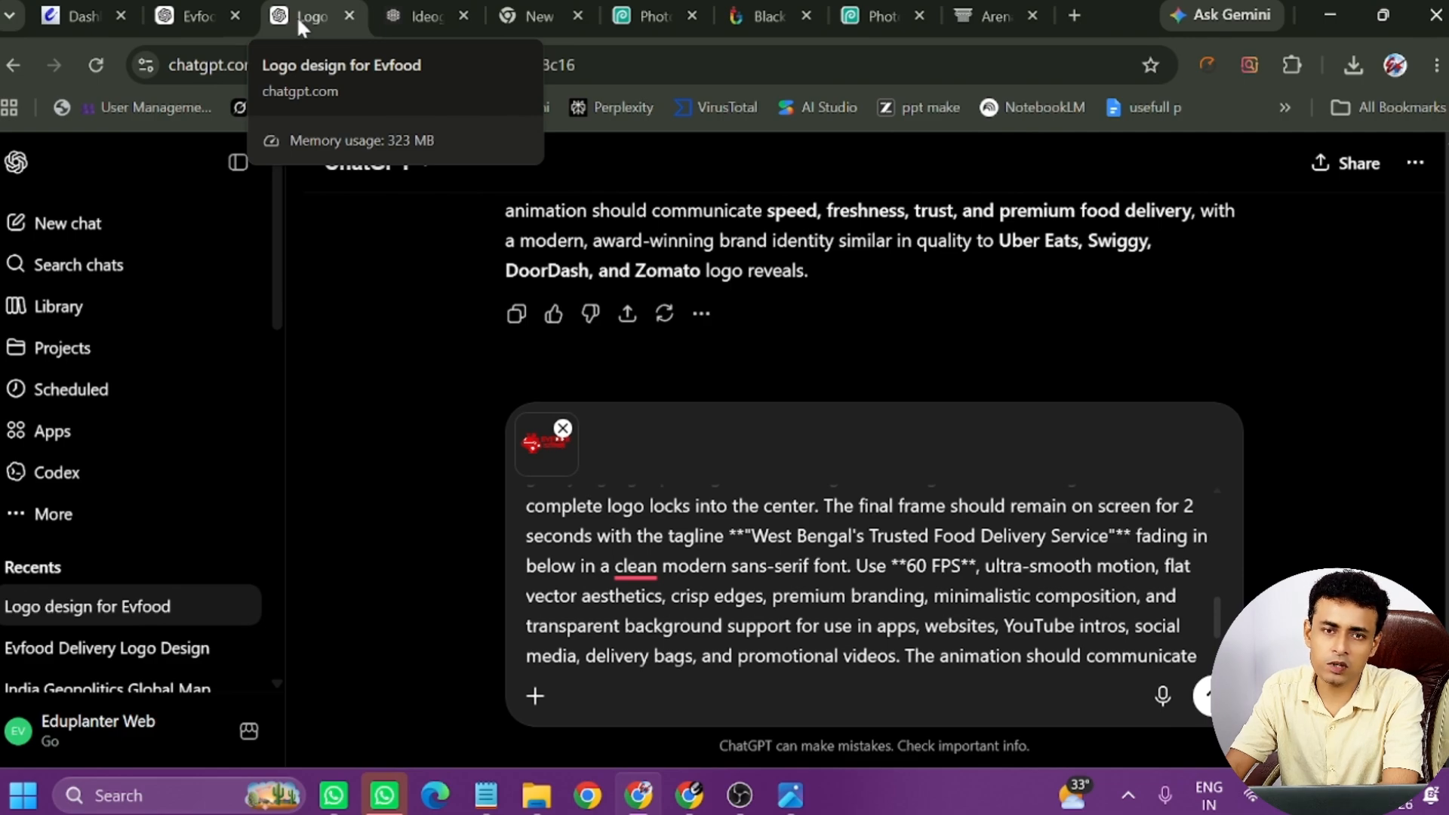
# Switch to Ideogram and browse the community designs in its Explore gallery.
pyautogui.click(418, 22)
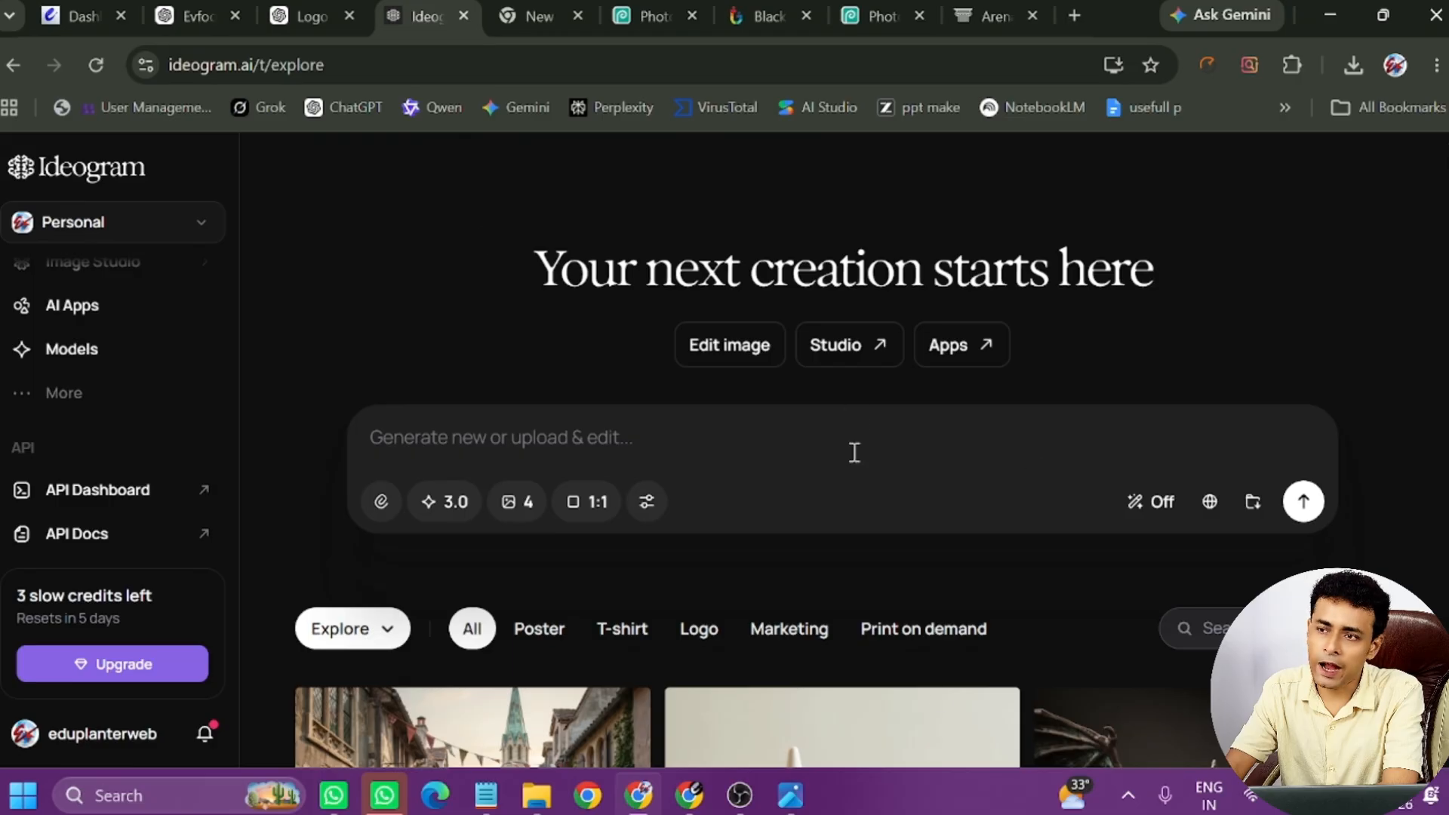
pyautogui.scroll(-5, 898, 472)
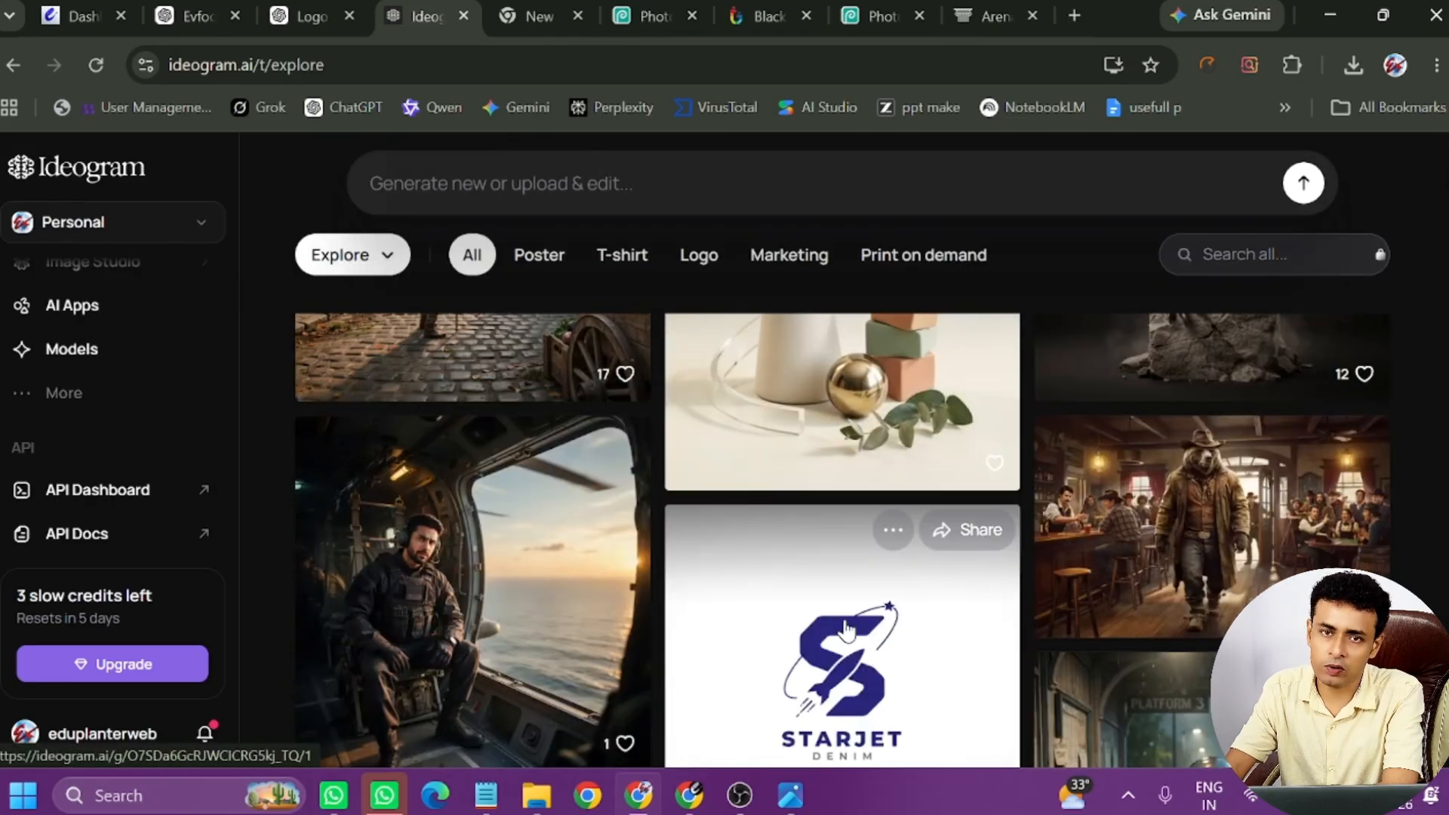
pyautogui.scroll(-2, 846, 629)
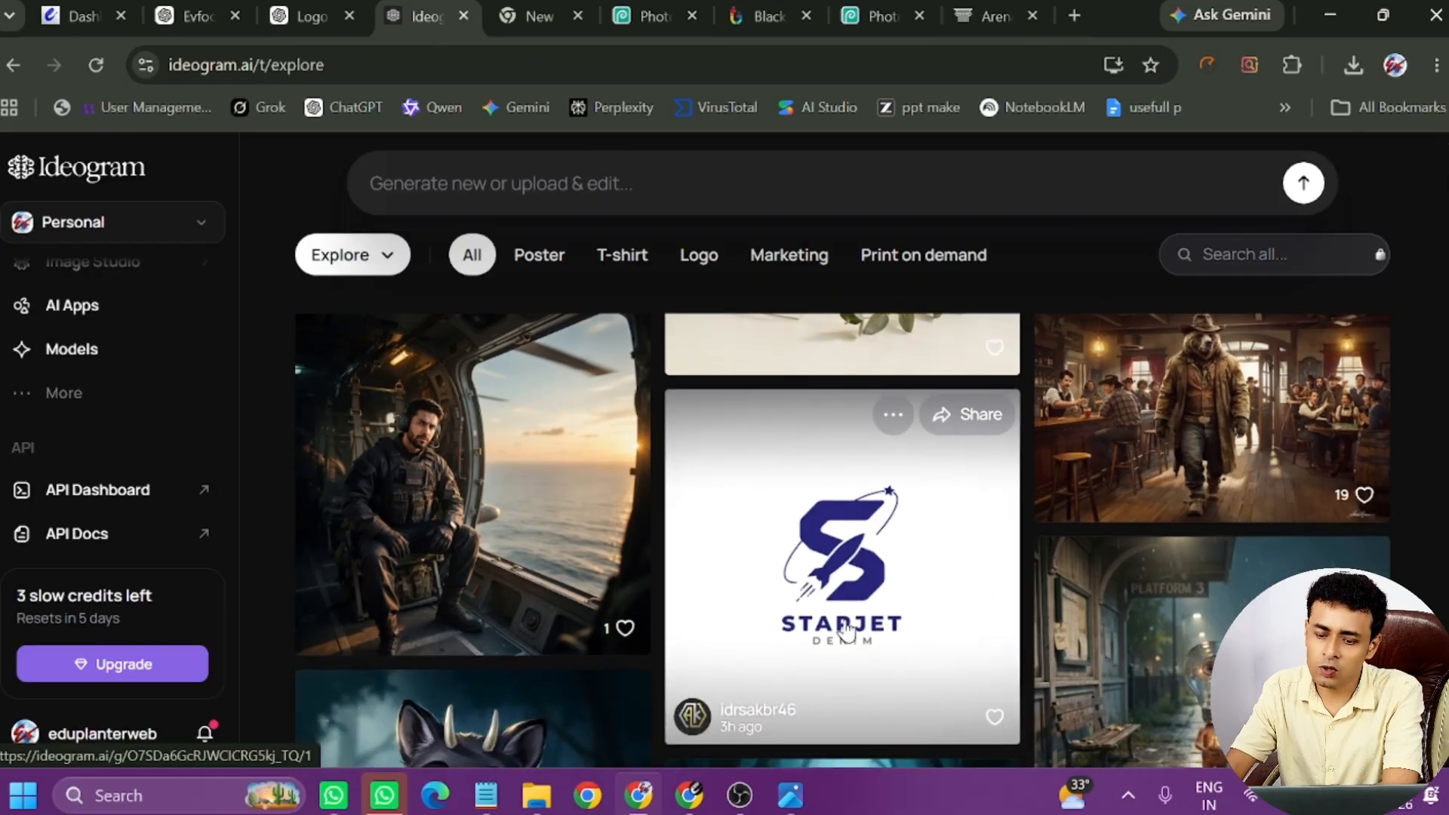
pyautogui.scroll(8, 847, 628)
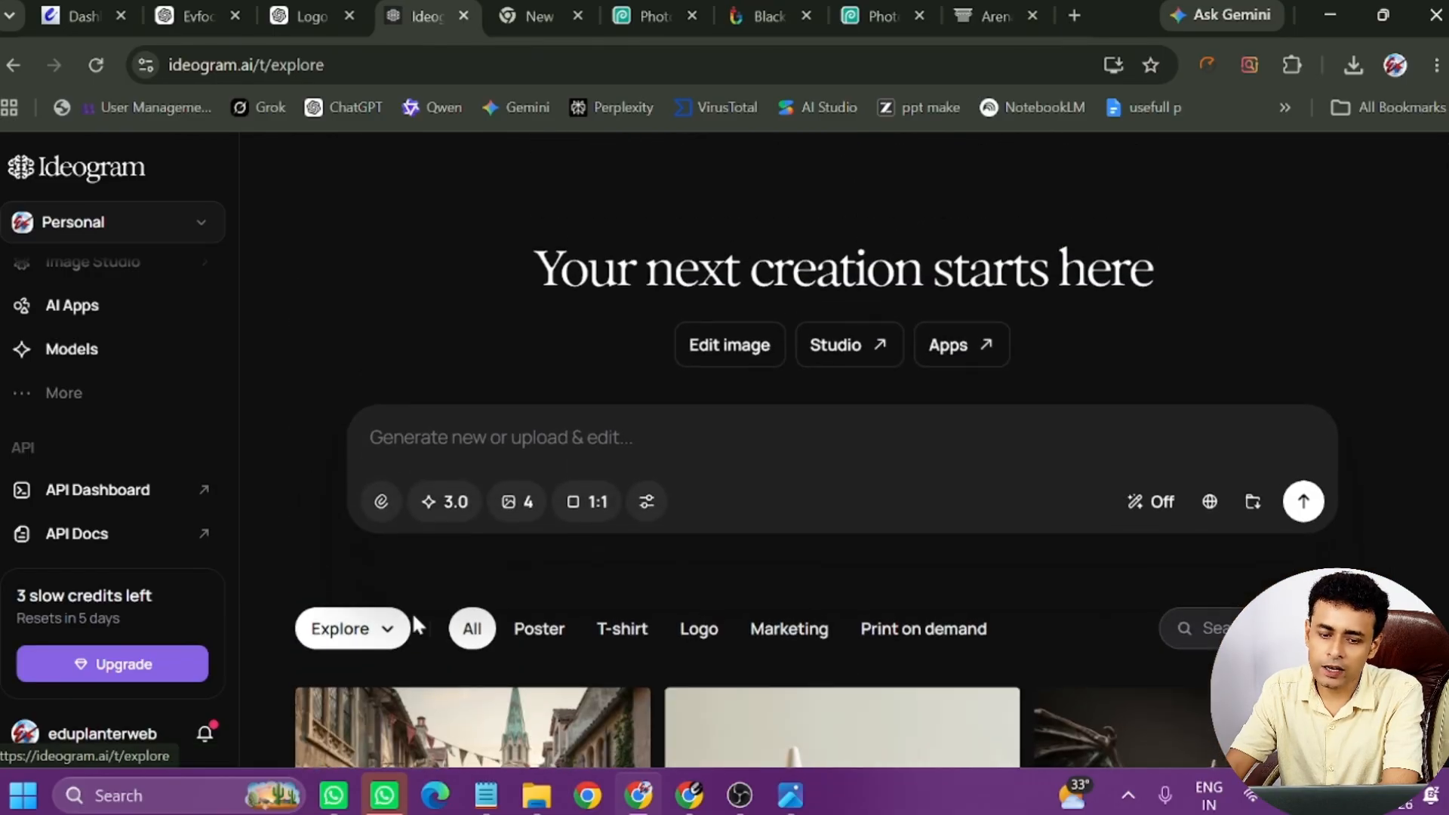
pyautogui.scroll(-5, 859, 539)
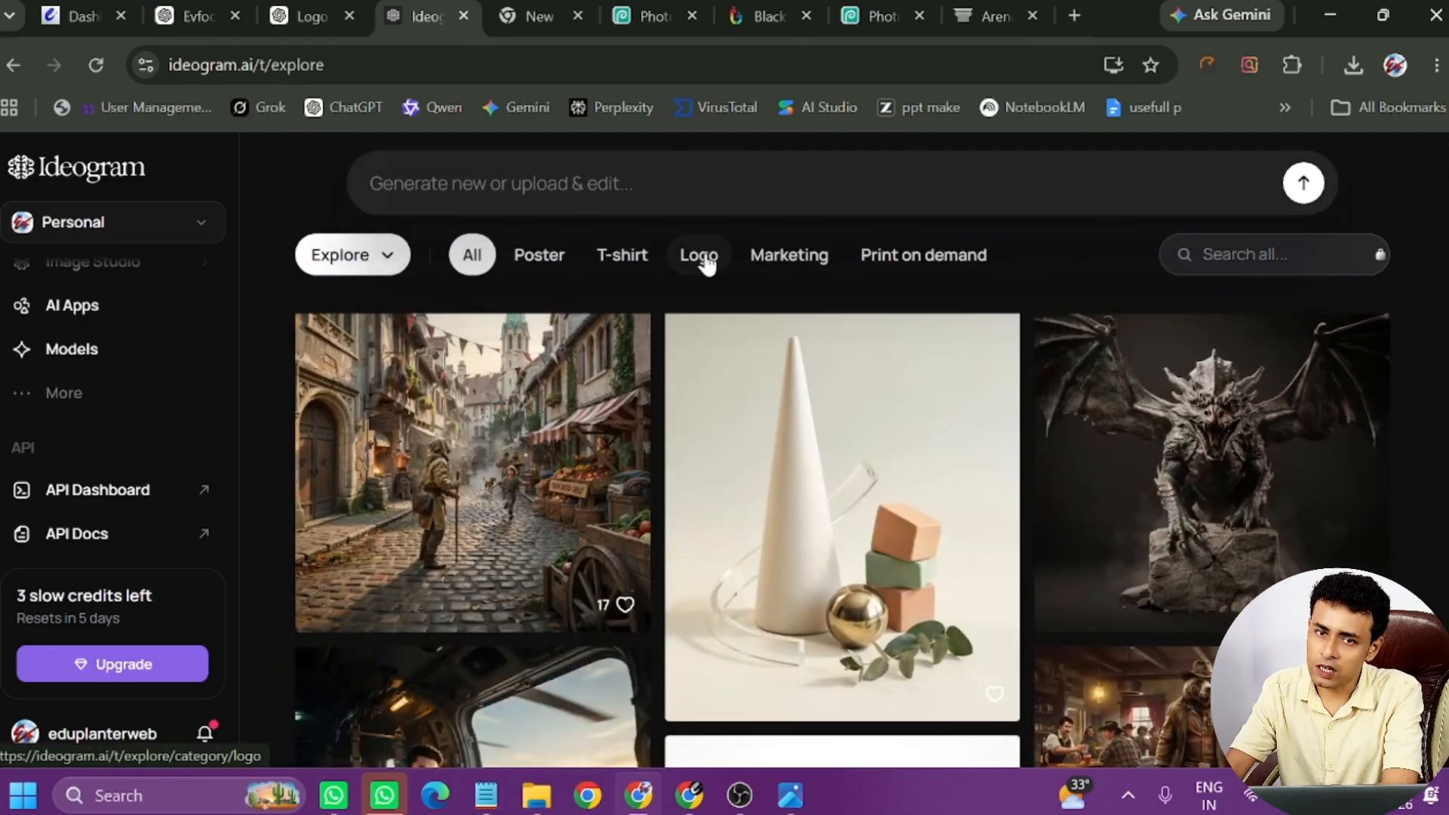
# Filter Ideogram's Explore gallery to the T-shirt category and look through its featured and community designs.
pyautogui.click(624, 255)
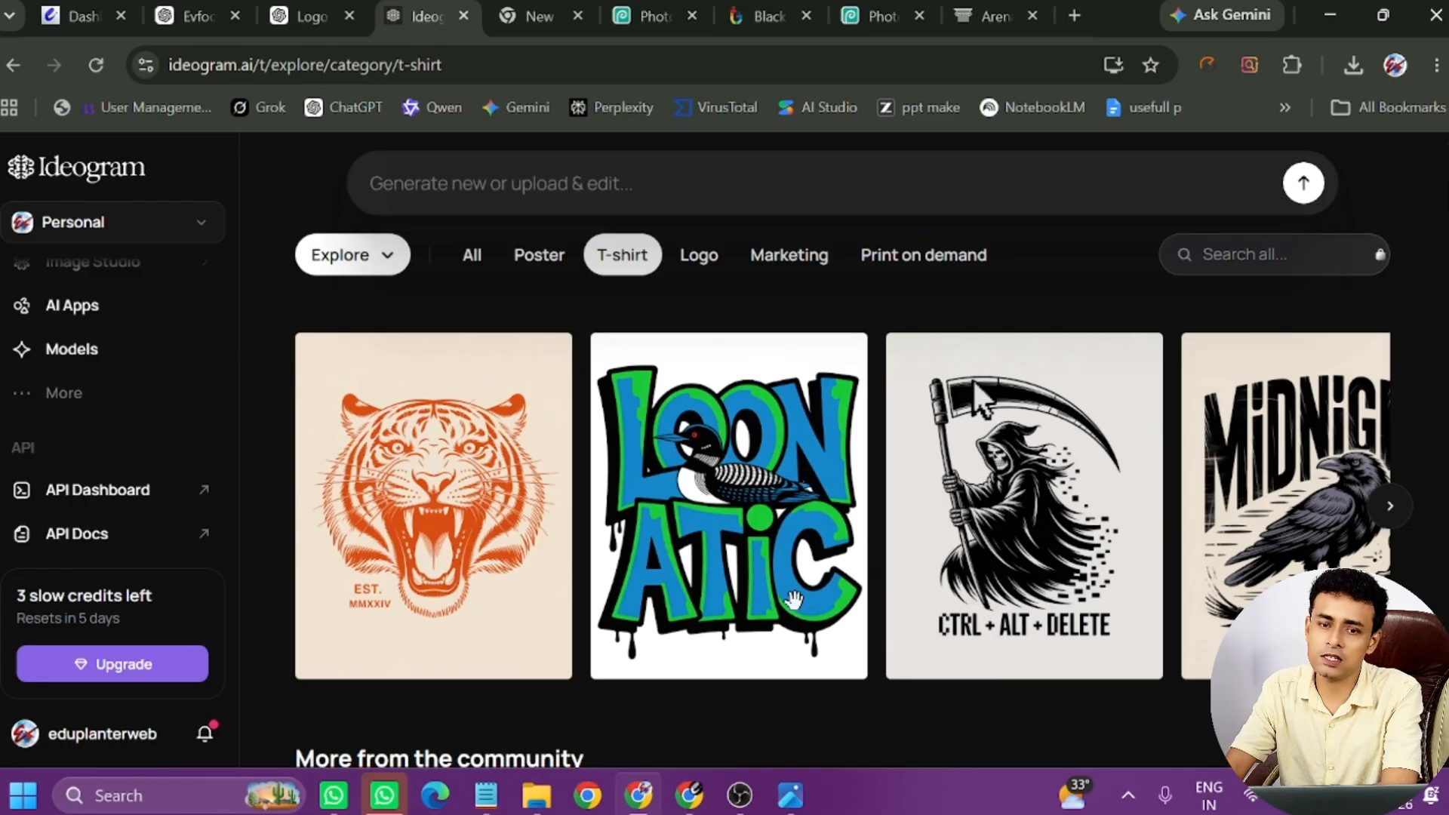
pyautogui.scroll(-10, 649, 436)
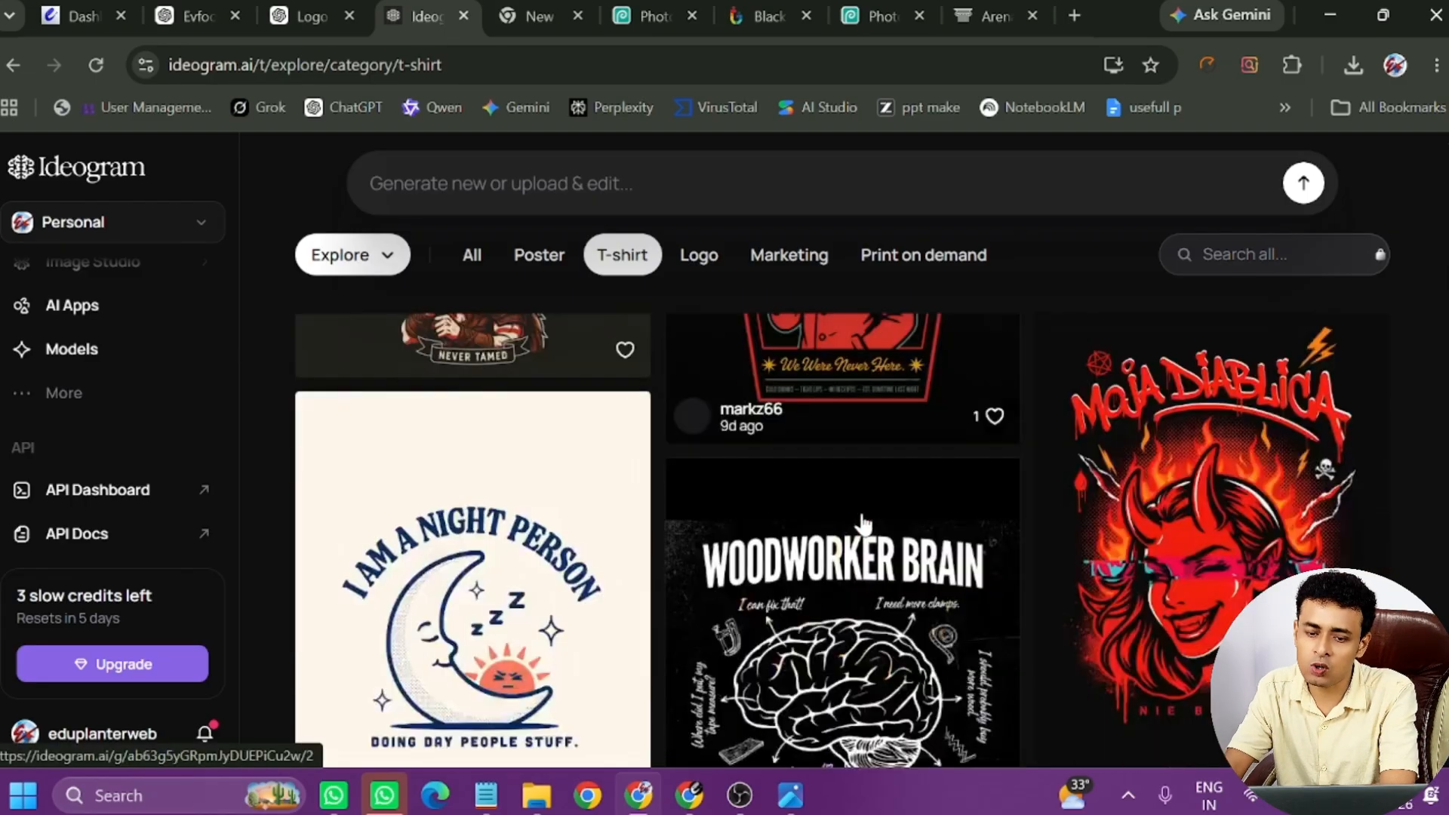
pyautogui.scroll(-10, 860, 532)
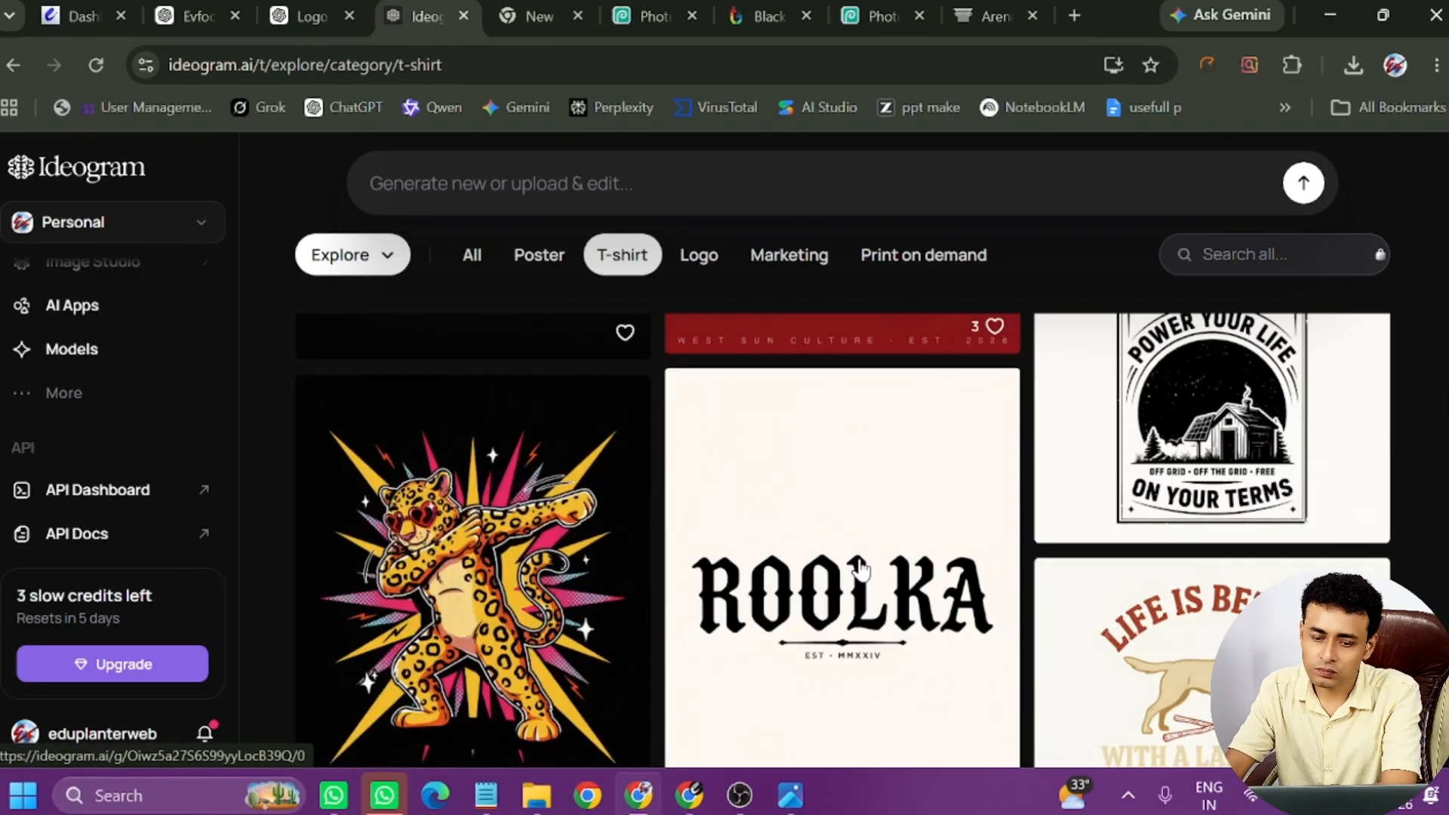
pyautogui.scroll(-5, 981, 581)
pyautogui.scroll(10, 970, 556)
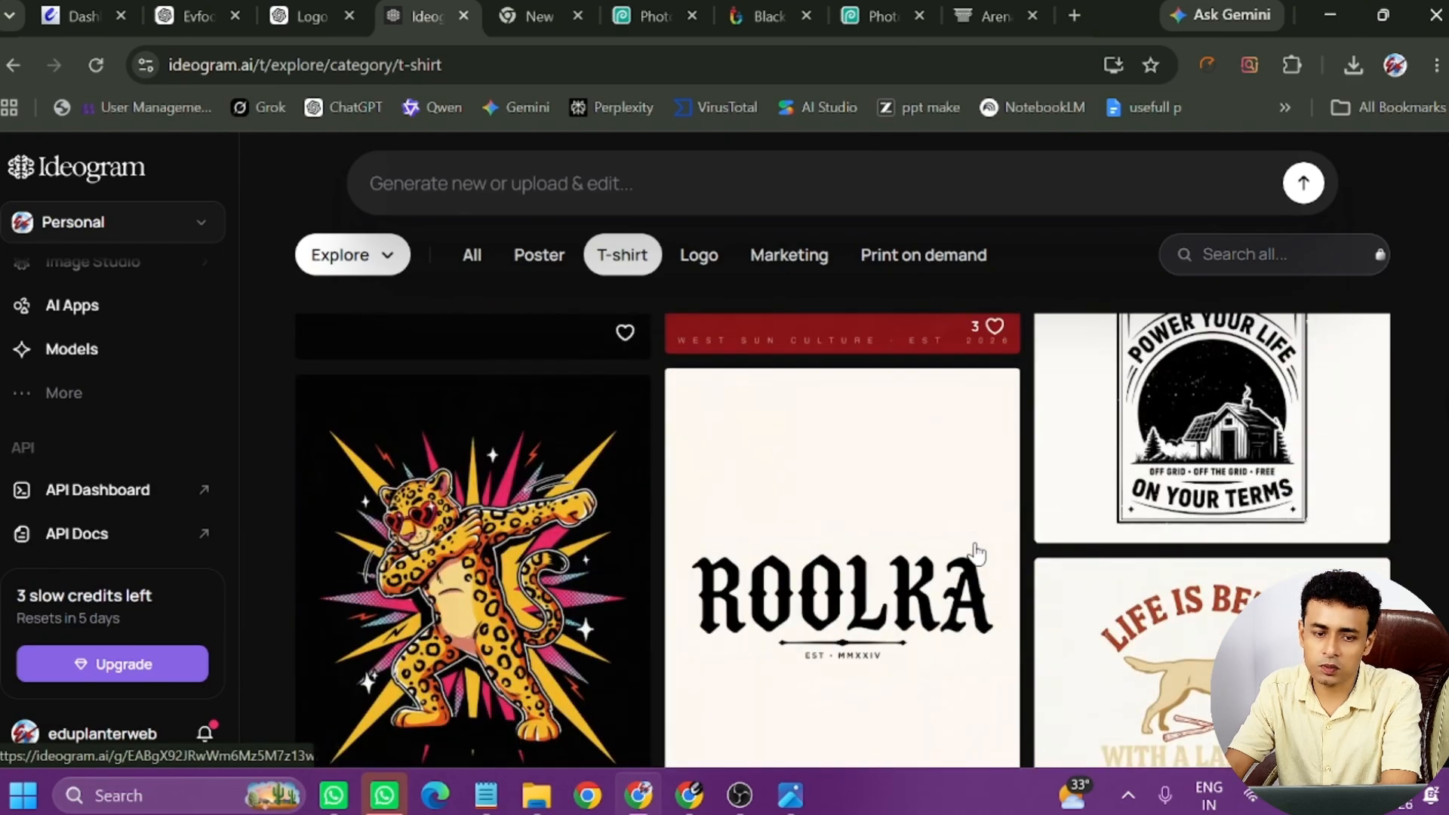
pyautogui.scroll(15, 973, 554)
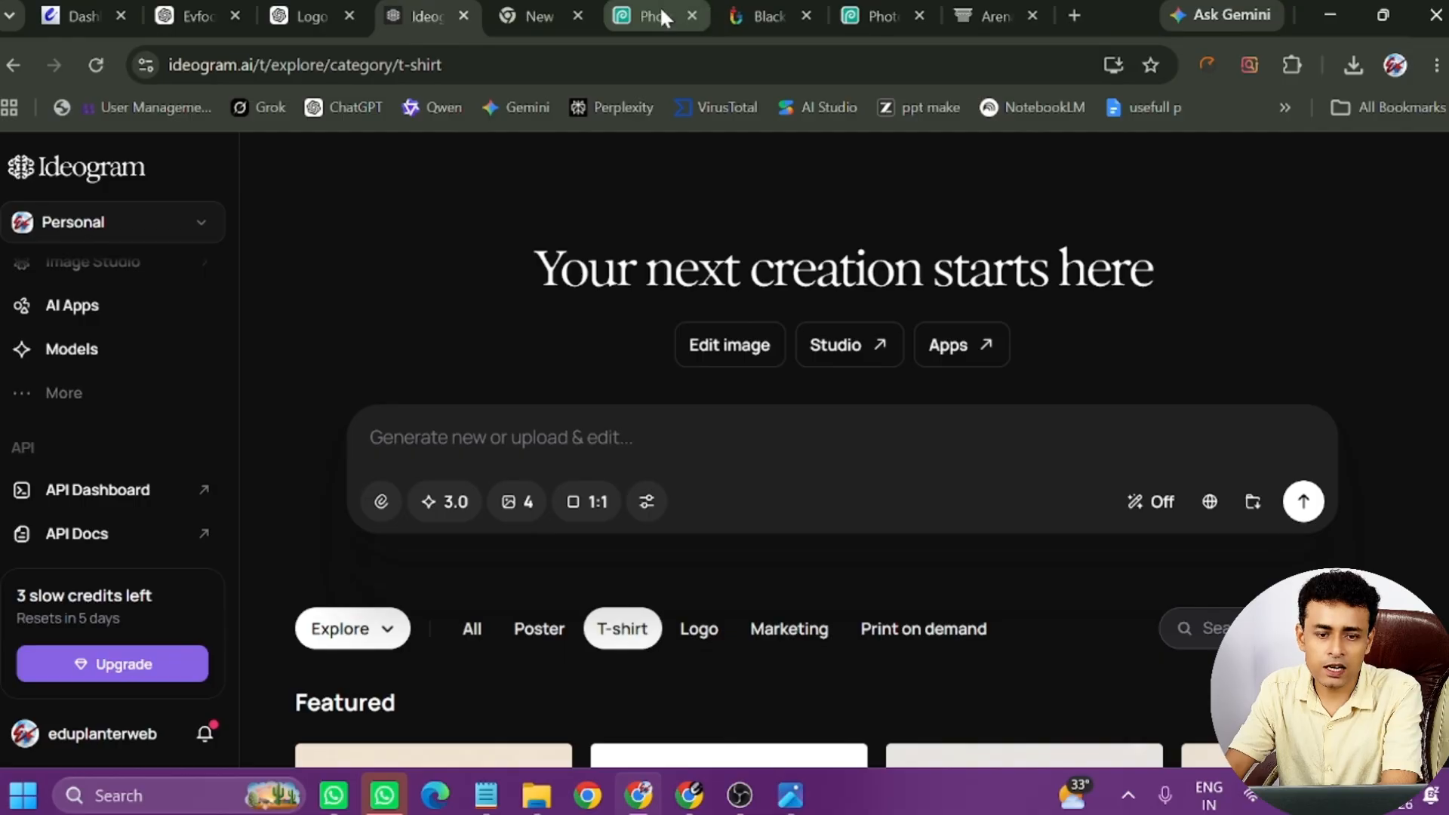
# Switch to Photopea's Black Wall 3D Logo Mockup template page and highlight the photopea.com web address.
pyautogui.click(662, 17)
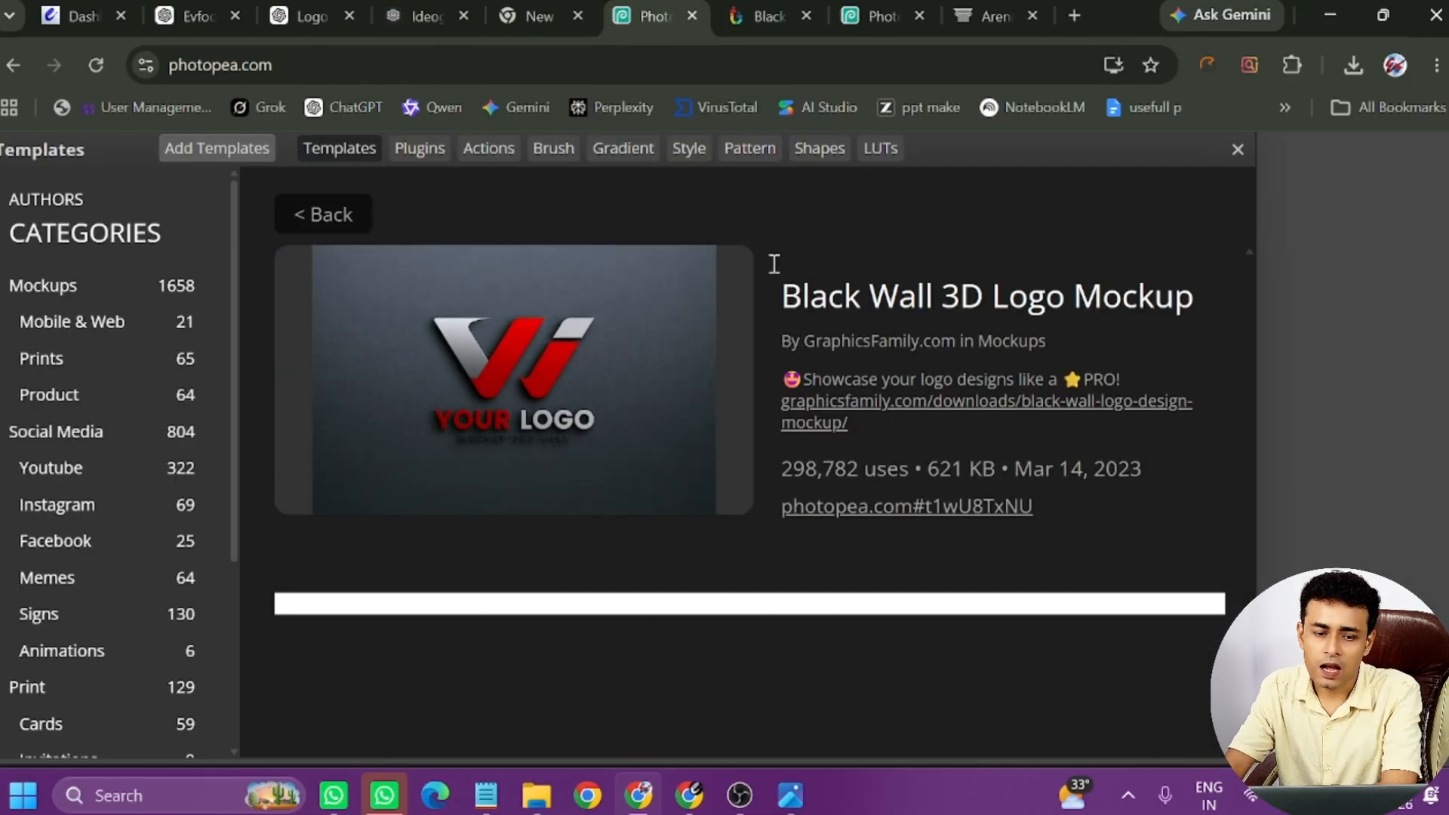
pyautogui.click(289, 65)
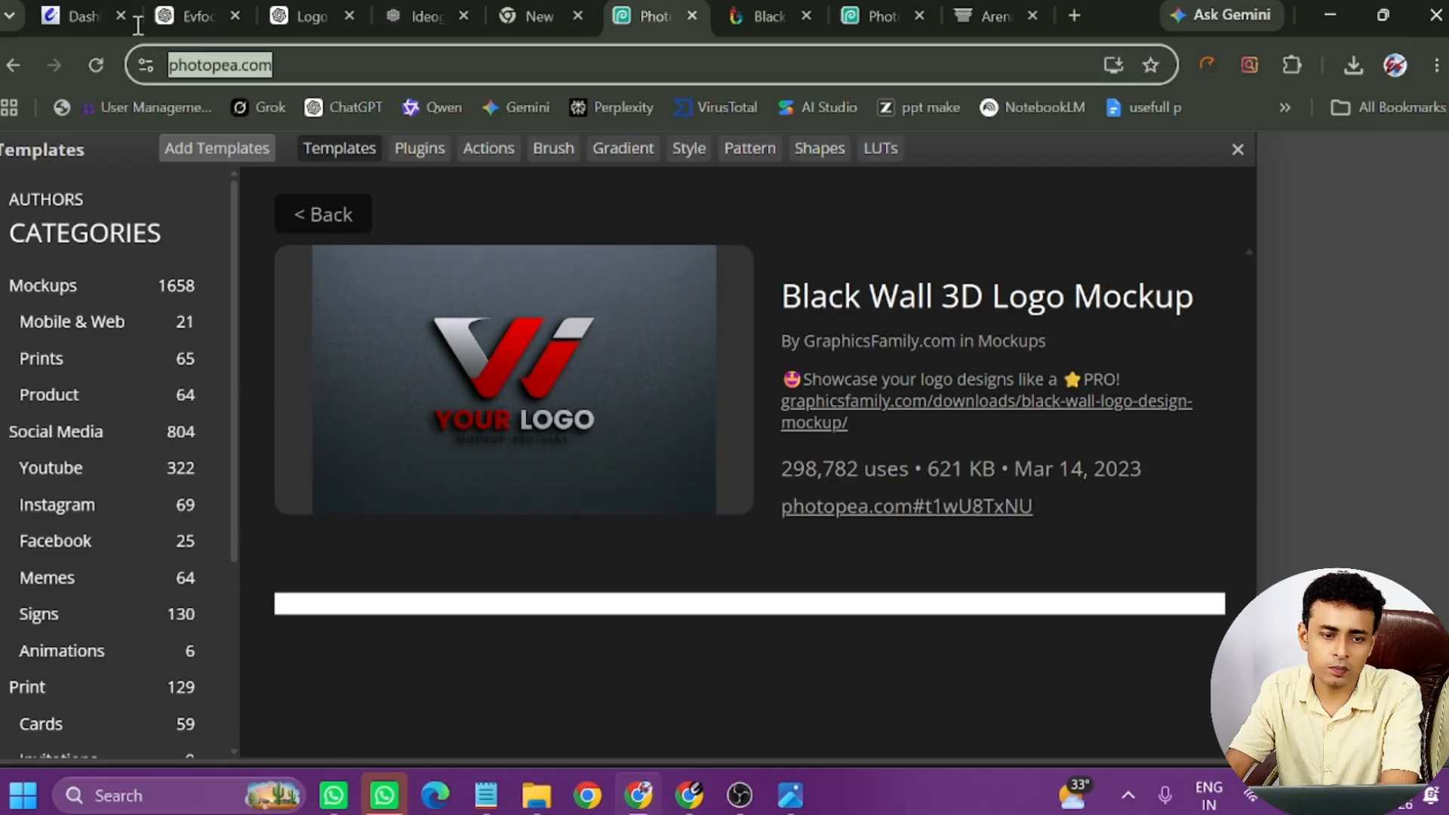